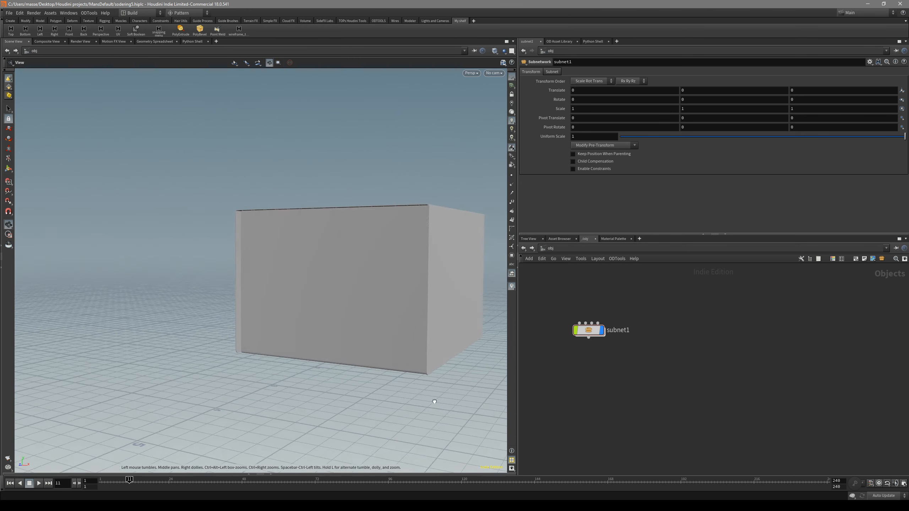
Step: Hide subnet1, move its node up in the network, and show the front reference photo in the viewport
key(s)
click(596, 311)
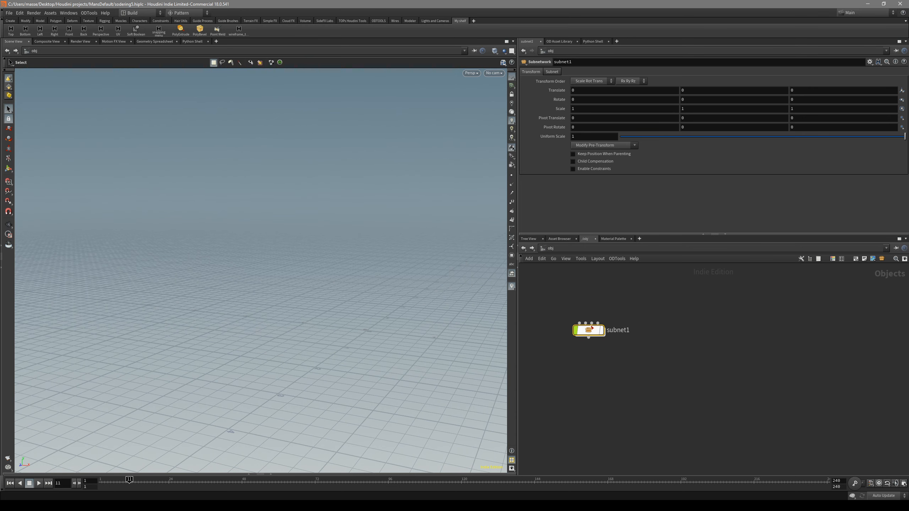
drag(602, 324, 601, 324)
drag(601, 324, 591, 292)
key(space+3)
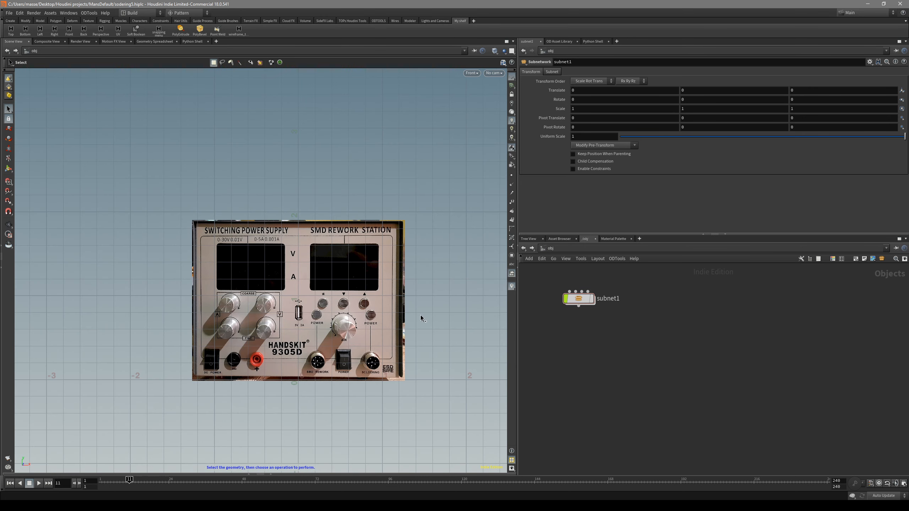
scroll(377, 332, up, 5)
middle_drag(300, 364, 268, 321)
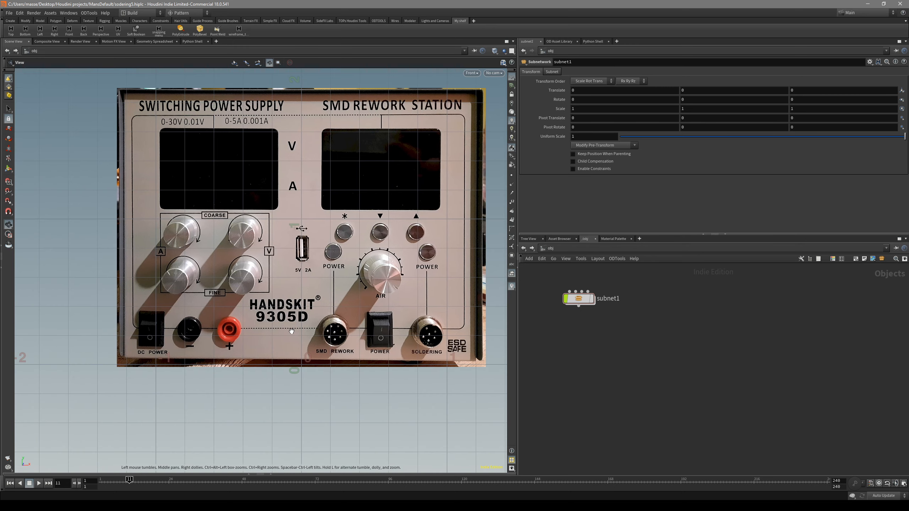
Step: Create a Geometry object below subnet1, name it switches, and go inside it
key(Tab)
text(geo)
key(Return)
click(608, 371)
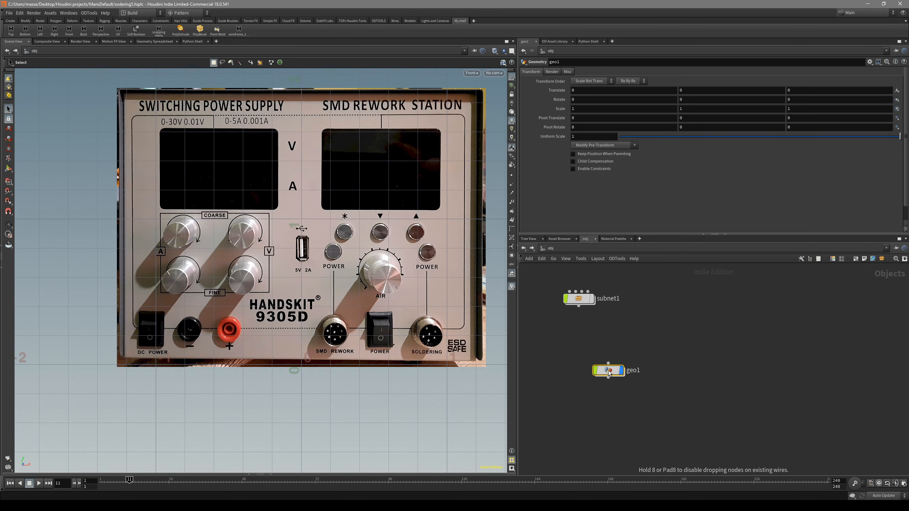
double_click(633, 371)
text(switches)
key(Return)
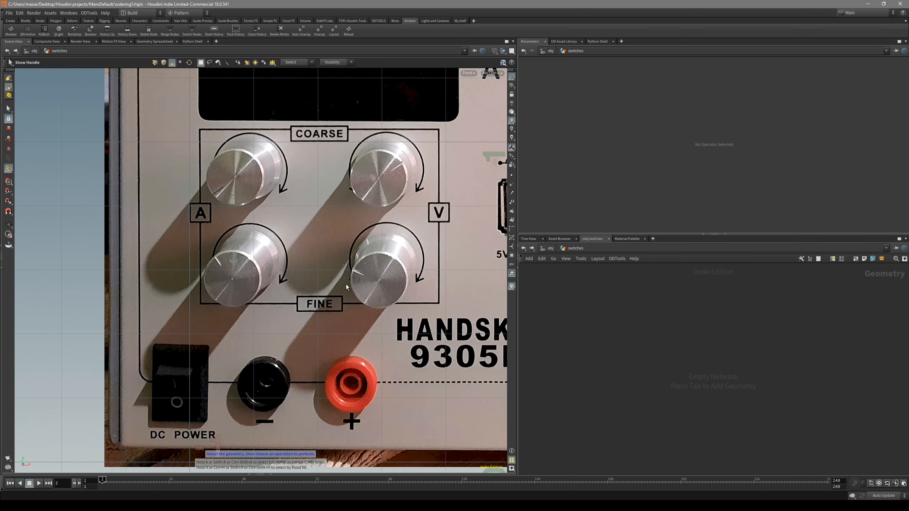
Step: Place a Z-axis polygon tube on the face of the FINE knob beside the V label in the front reference photo
key(space)
middle_drag(378, 285, 368, 355)
scroll(380, 329, up, 2)
scroll(333, 322, up, 1)
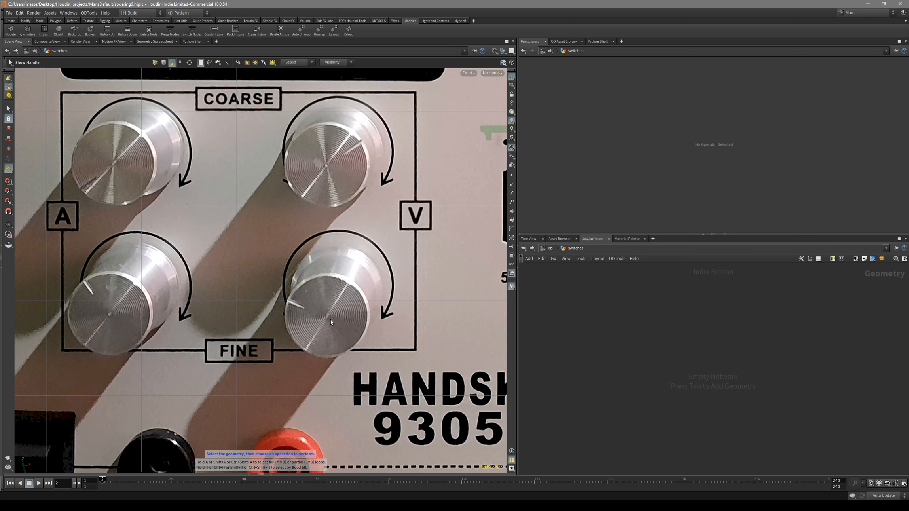
key(c)
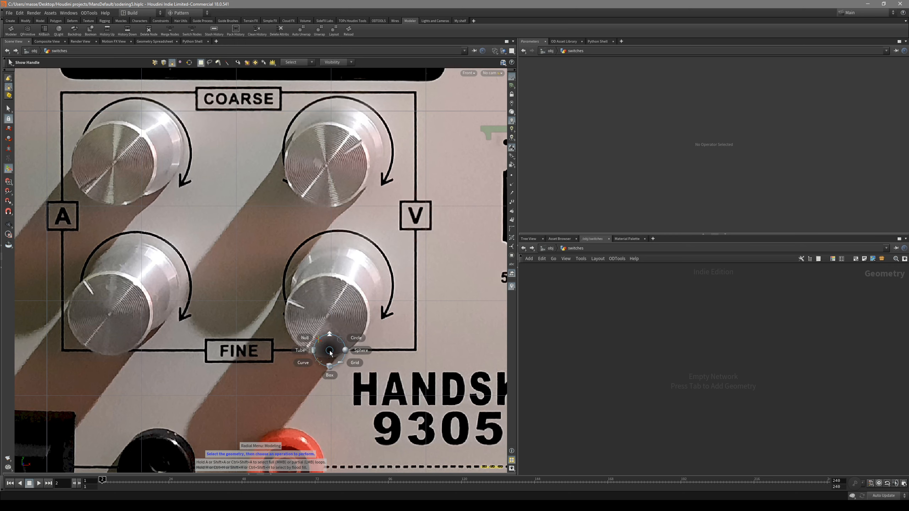
click(301, 350)
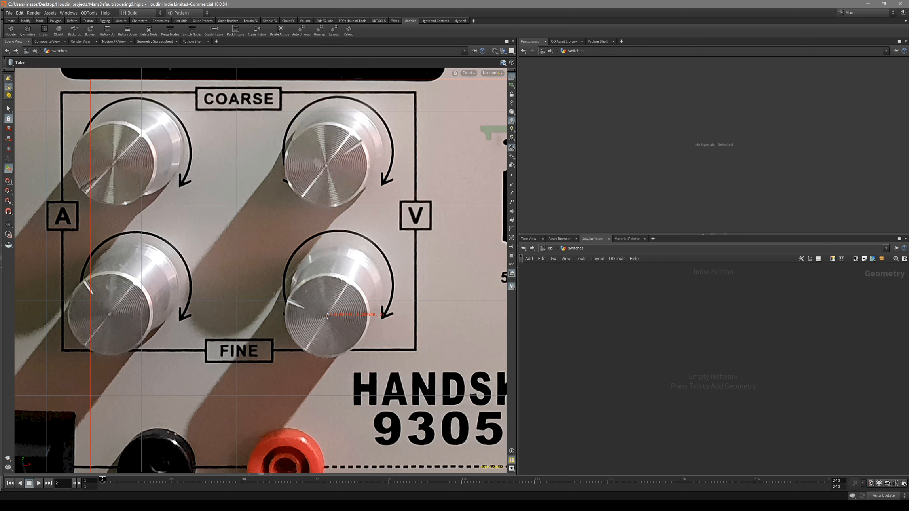
click(327, 315)
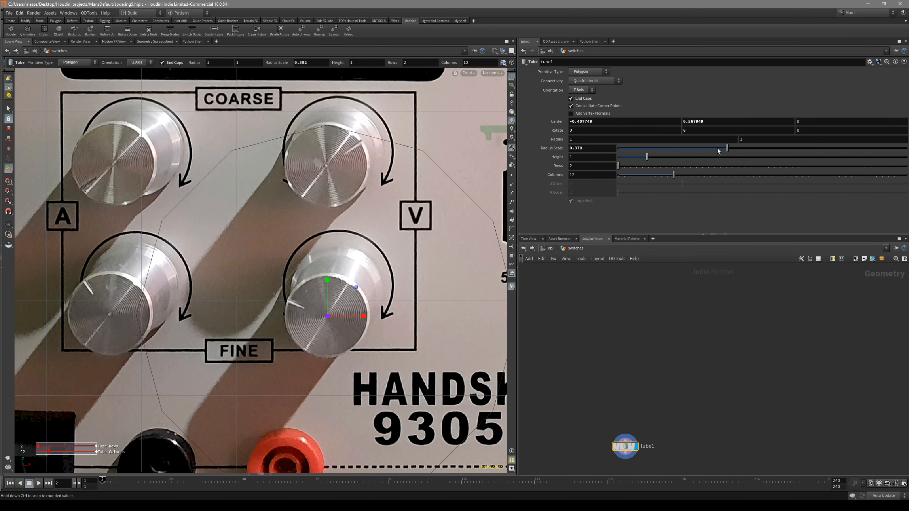
Step: Match the tube to the knob's outline with a radius scale of 0.093 and 30 columns
drag(651, 148, 646, 154)
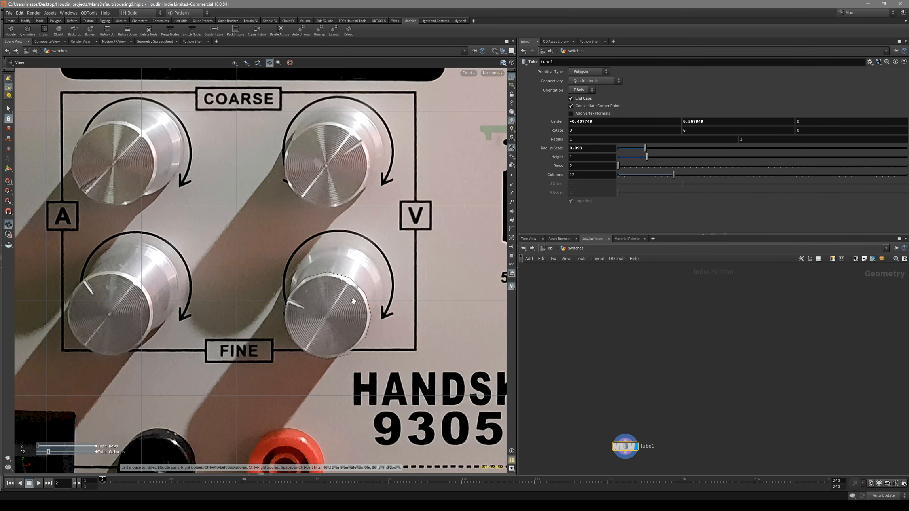
alt+right_drag(349, 306, 373, 311)
alt+middle_drag(350, 312, 349, 302)
drag(679, 179, 731, 178)
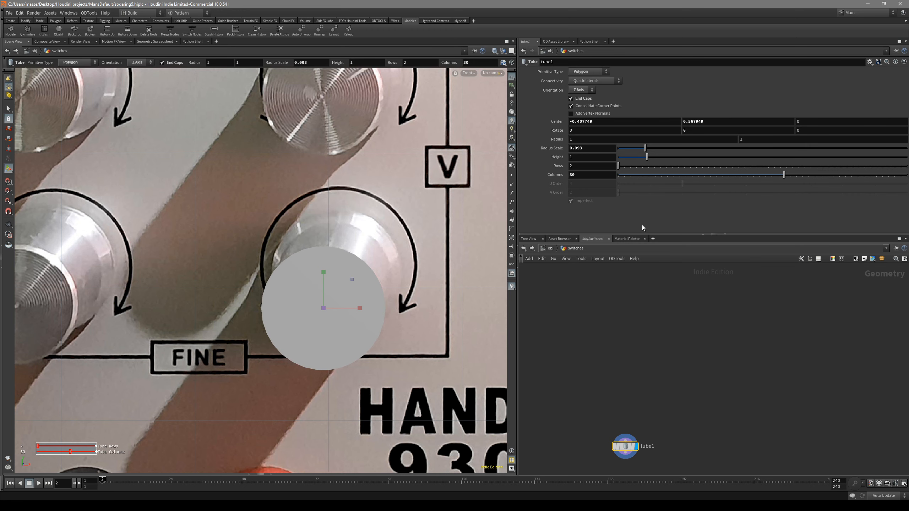
alt+middle_drag(368, 289, 366, 262)
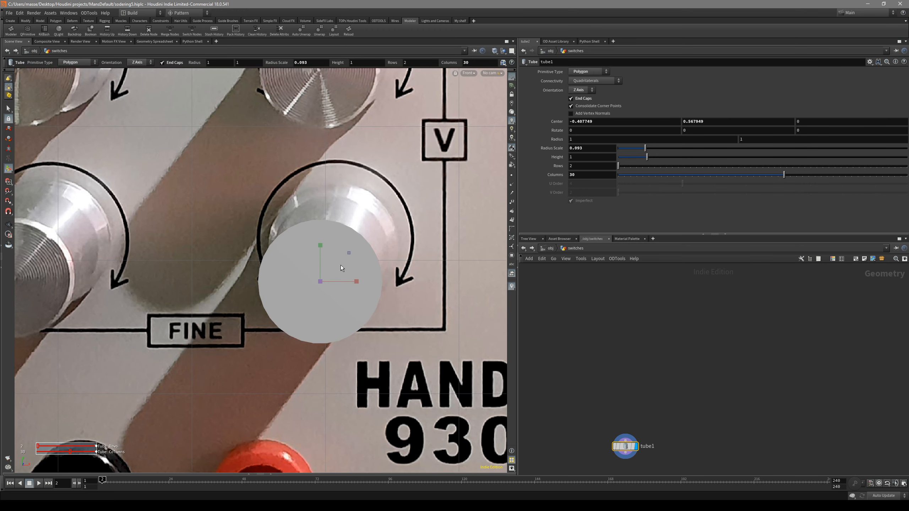
key(w)
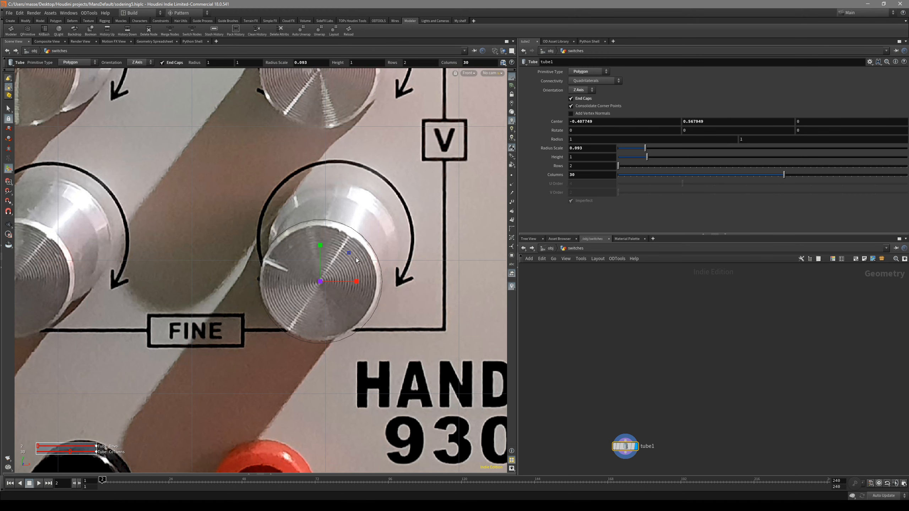
middle_drag(354, 259, 355, 294)
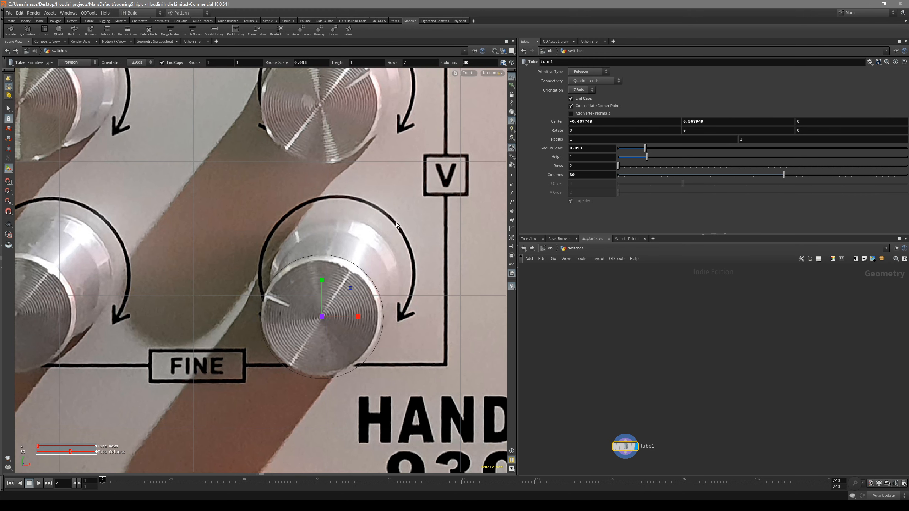
Step: Shorten the tube to a height of 0.26 in the perspective view
key(space+1)
drag(322, 283, 174, 320)
key(Escape)
key(Return)
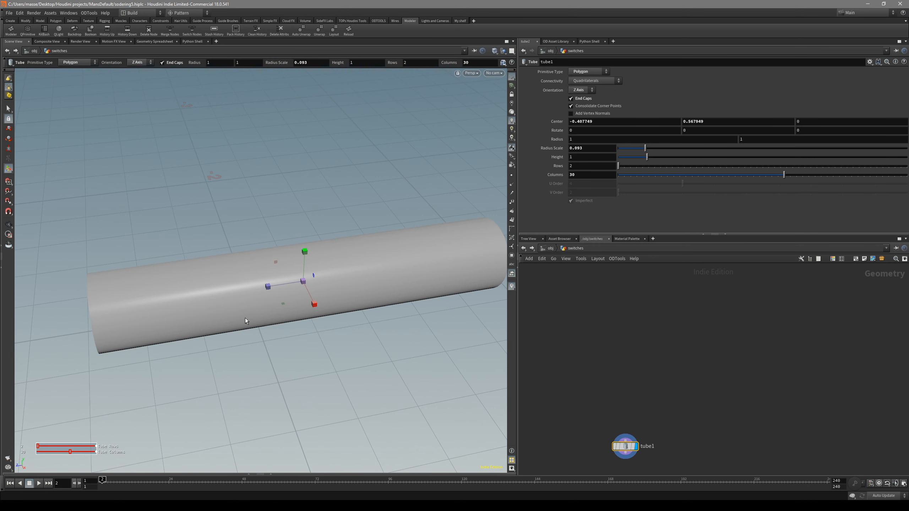
drag(254, 321, 158, 301)
key(Escape)
key(Return)
key(Escape)
key(Return)
key(Escape)
right_drag(158, 301, 286, 293)
drag(286, 294, 373, 323)
key(Return)
key(s)
click(258, 321)
drag(643, 157, 626, 159)
key(Escape)
drag(385, 304, 360, 307)
middle_drag(360, 307, 325, 307)
Step: Insert an edge loop around the tube close to its back end
key(l)
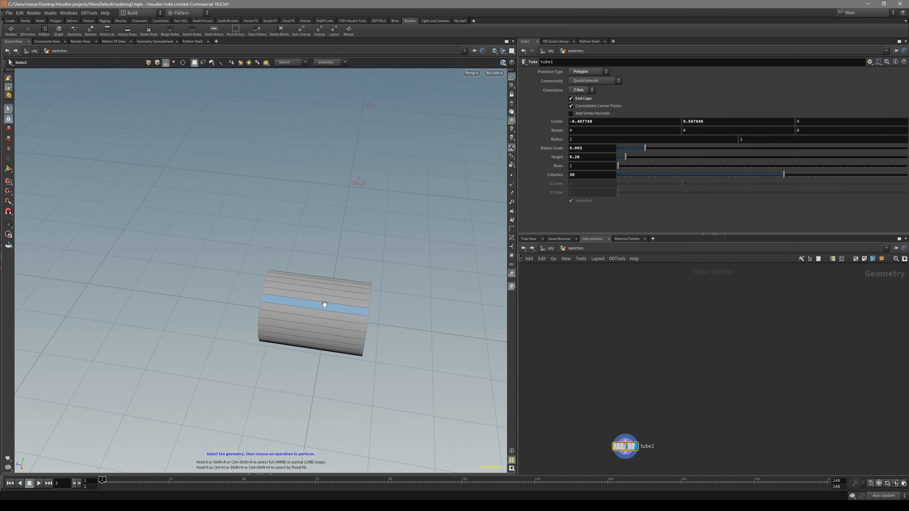
scroll(273, 307, up, 3)
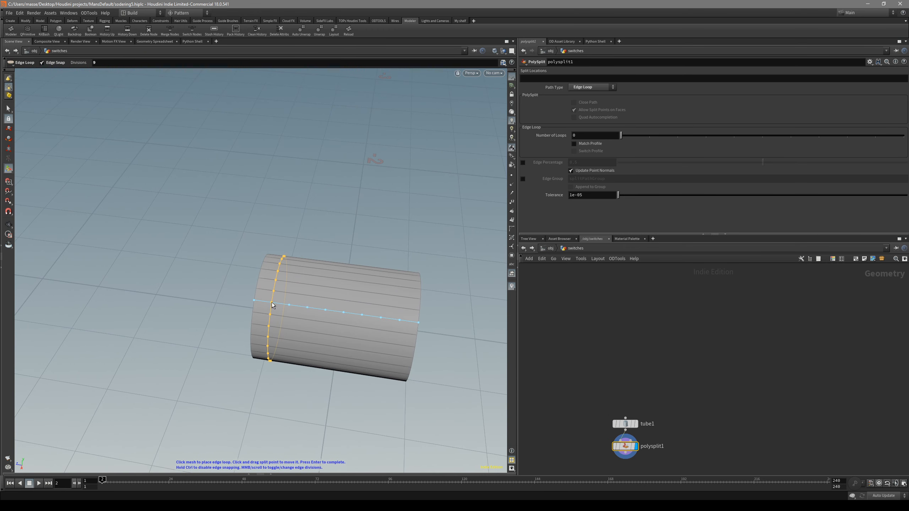
click(271, 304)
Step: Scale up the tube's back end with an Edit so it flares into a collar behind the new edge loop
key(s)
alt+drag(323, 313, 366, 323)
click(240, 323)
key(e)
key(shift+w)
key(shift+w)
Step: Bevel the knob's front rim edge loop with a distance of about 0.0098 and one division
key(s)
key(3)
double_click(402, 334)
key(b)
middle_drag(379, 335, 372, 336)
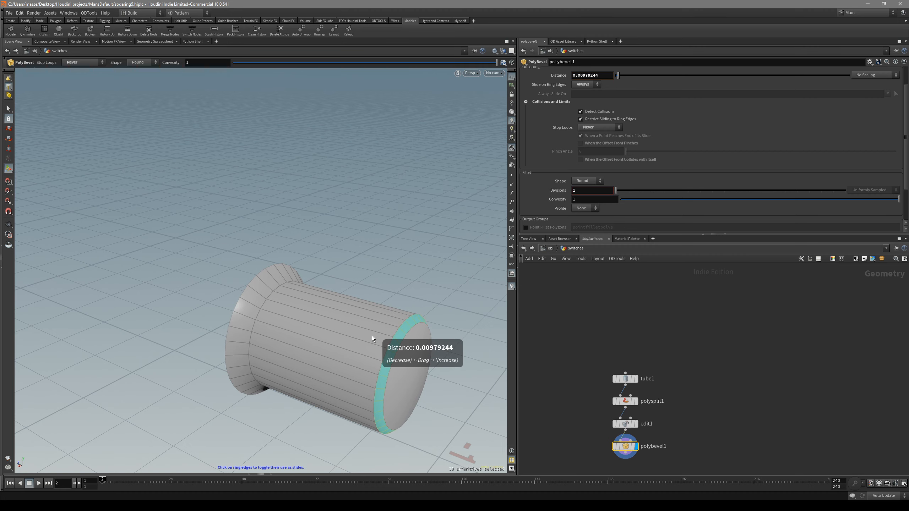
key(Escape)
Step: Add a Normal node after the bevel and set its cusp angle to 35.3
key(shift+w)
drag(446, 300, 387, 341)
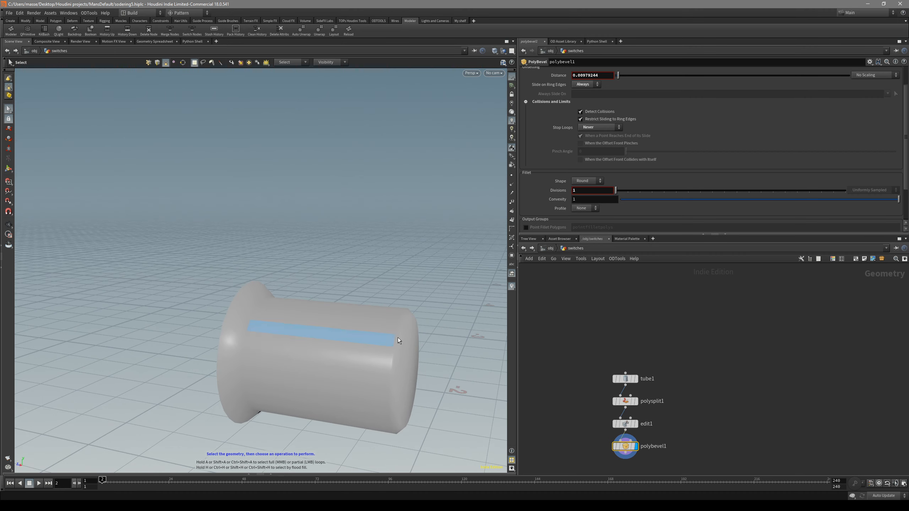
key(s)
key(n)
key(Tab)
text(normal)
key(Return)
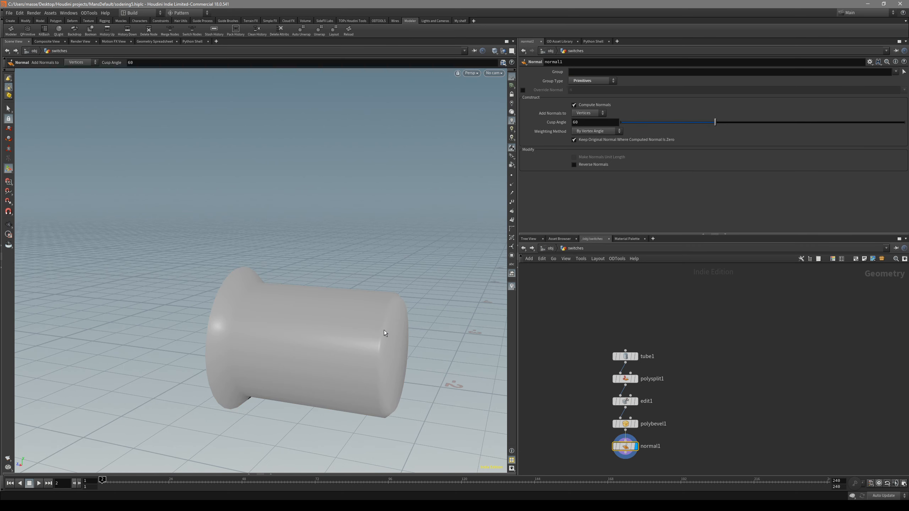
drag(385, 330, 351, 345)
drag(707, 122, 677, 123)
alt+drag(349, 325, 386, 331)
key(shift+w)
middle_drag(696, 442, 686, 405)
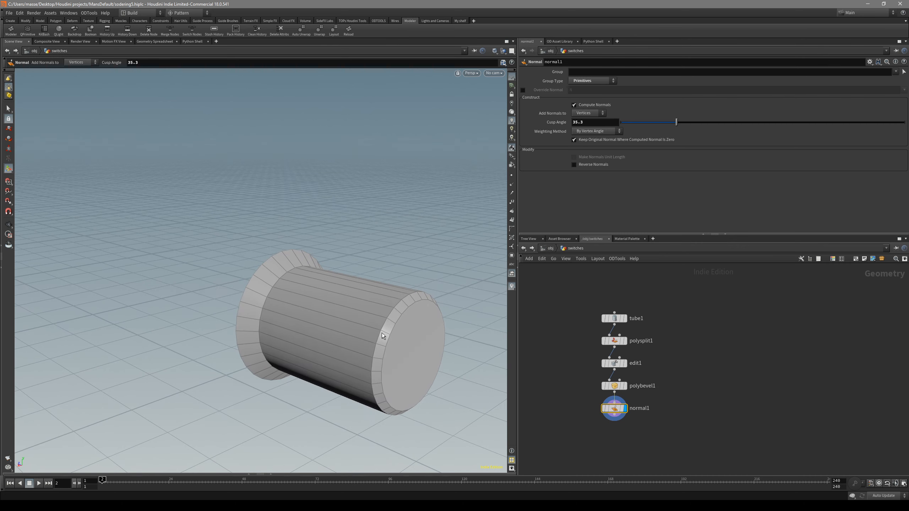
key(s)
alt+drag(386, 324, 442, 297)
click(410, 317)
double_click(410, 317)
click(442, 297)
Step: Bevel the edge loop where the collar meets the knob's barrel, with a distance of about 0.0074 and 2 divisions
alt+drag(345, 321, 389, 314)
key(shift+w)
scroll(644, 427, up, 3)
key(Escape)
key(s)
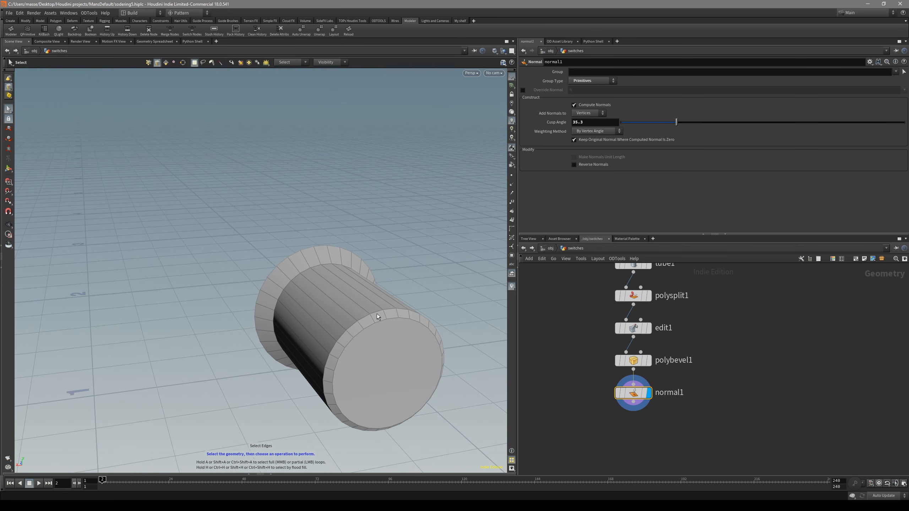
double_click(315, 268)
alt+drag(315, 267, 301, 298)
key(b)
middle_drag(301, 298, 291, 299)
shift+scroll(294, 299, up, 1)
key(Escape)
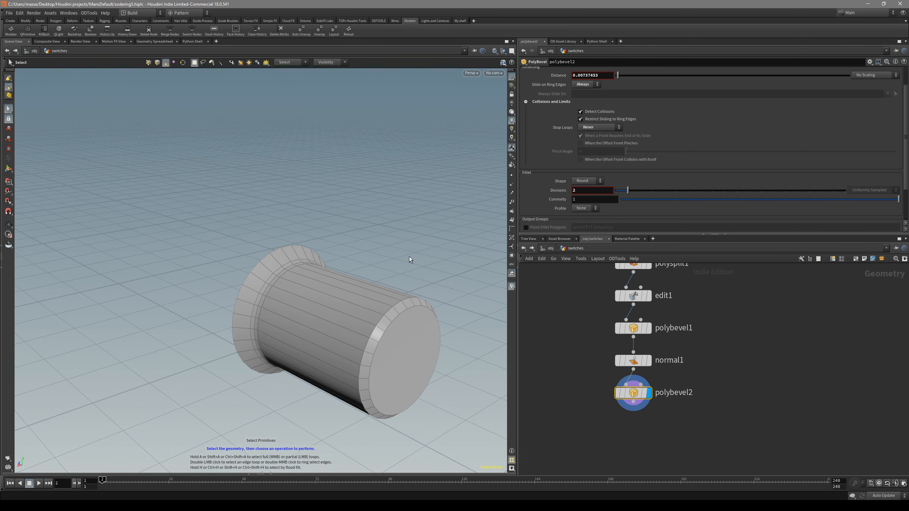
Step: Bevel both edge loops bordering the knob's front chamfer with a distance of about 0.0015 and 2 divisions
key(Escape)
key(shift+w)
key(shift+w)
key(s)
double_click(398, 315)
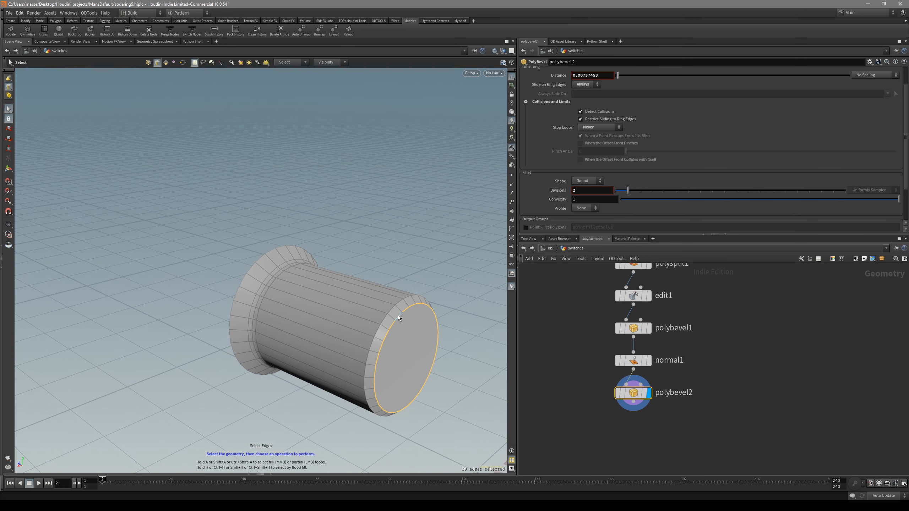
scroll(393, 311, up, 3)
key(b)
mouse_move(405, 328)
middle_down()
mouse_move(388, 333)
mouse_move(395, 337)
middle_up()
shift+scroll(388, 333, up, 1)
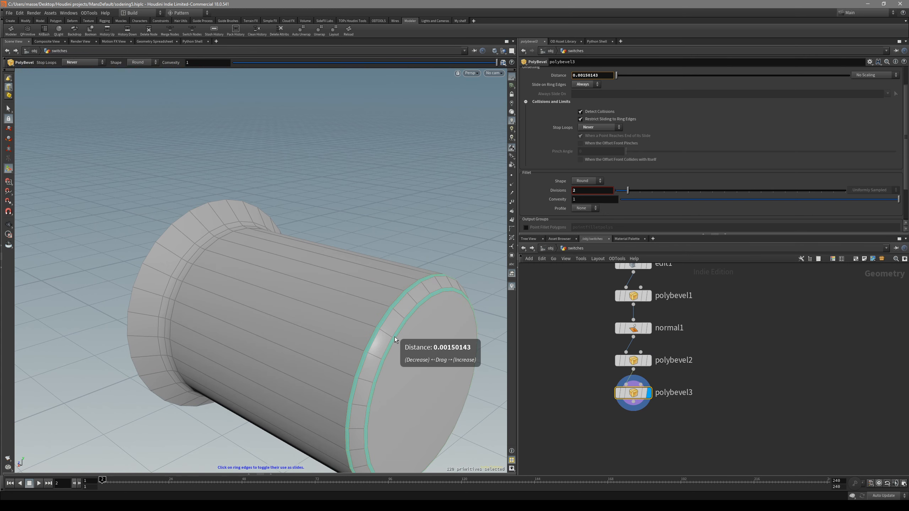
key(s)
Step: Examine the beveled knob in perspective and compare it with the side and front reference photos
key(shift+w)
alt+drag(454, 274, 392, 245)
key(space+2)
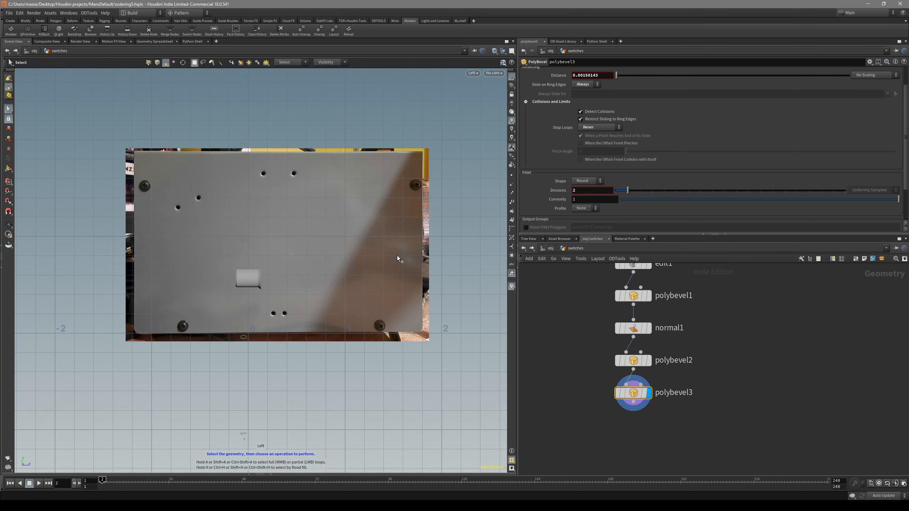
key(space+3)
scroll(371, 280, down, 3)
key(space+1)
key(shift+w)
alt+drag(370, 290, 398, 304)
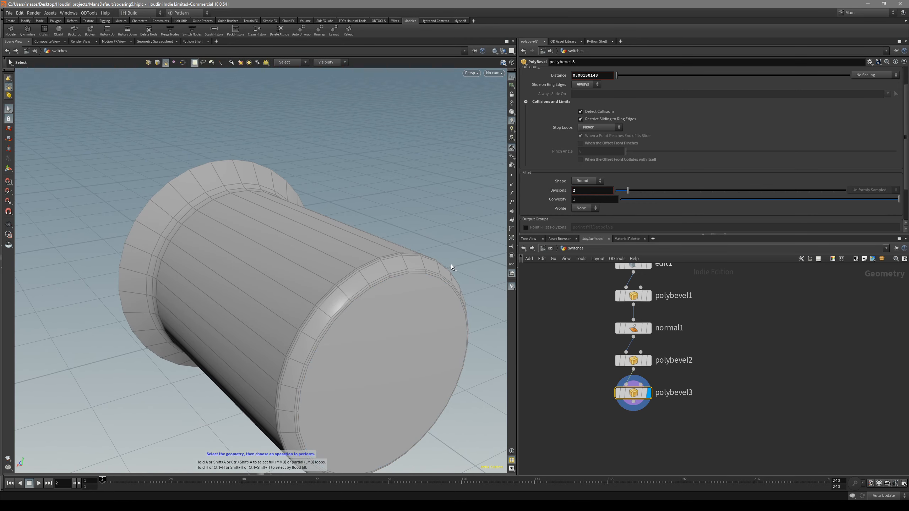
scroll(449, 265, down, 3)
key(space+3)
scroll(333, 328, down, 3)
mouse_move(333, 331)
alt+middle_down()
mouse_move(355, 264)
mouse_move(359, 291)
mouse_move(338, 318)
alt+middle_up()
scroll(353, 341, up, 3)
scroll(673, 387, down, 5)
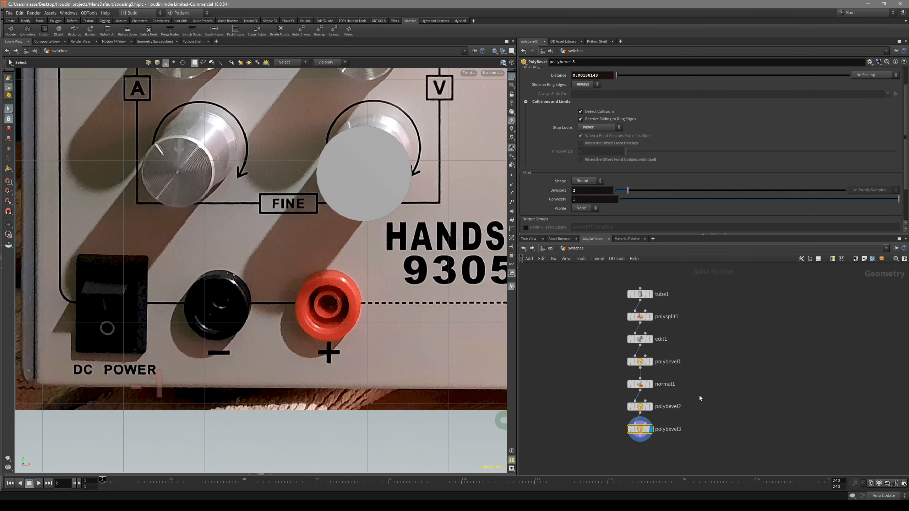
Step: Duplicate the tube1 node beside the chain, display the copy, and move it onto the red + terminal
scroll(639, 314, up, 5)
middle_drag(672, 387, 635, 335)
alt+drag(569, 281, 729, 322)
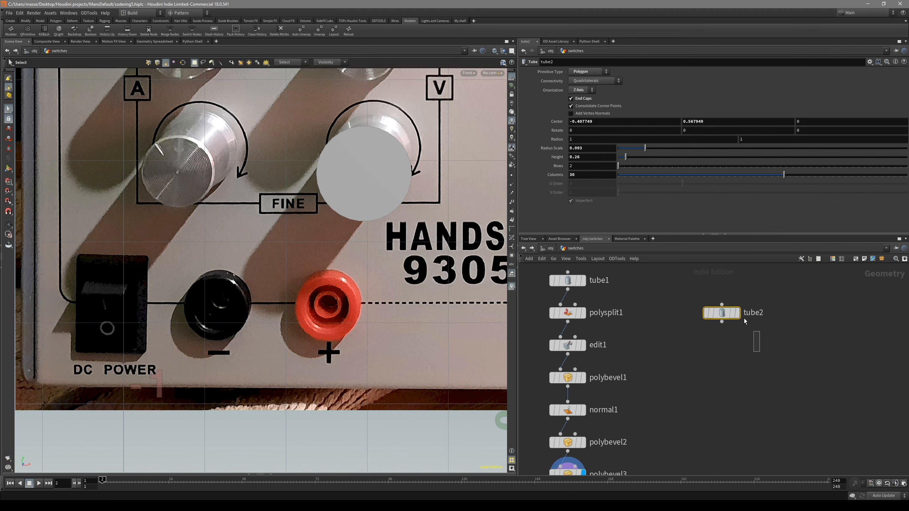
key(Return)
drag(384, 158, 358, 282)
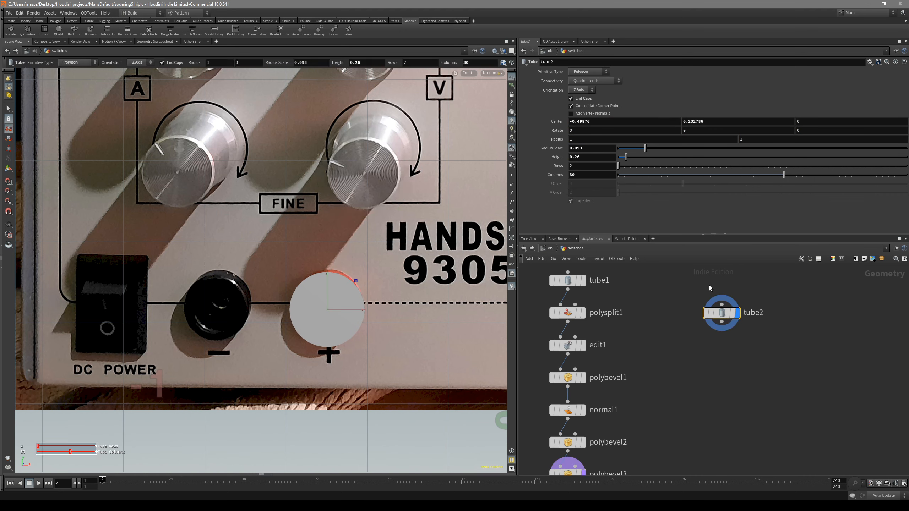
Step: Fit the copied tube to the red terminal with a radius scale of 0.077 and a center X of -0.498156
scroll(373, 299, up, 2)
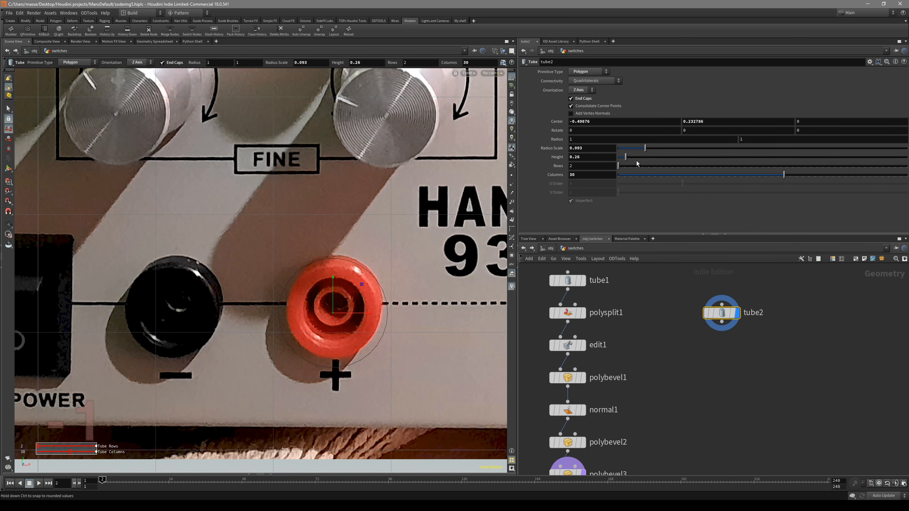
middle_drag(595, 159, 575, 178)
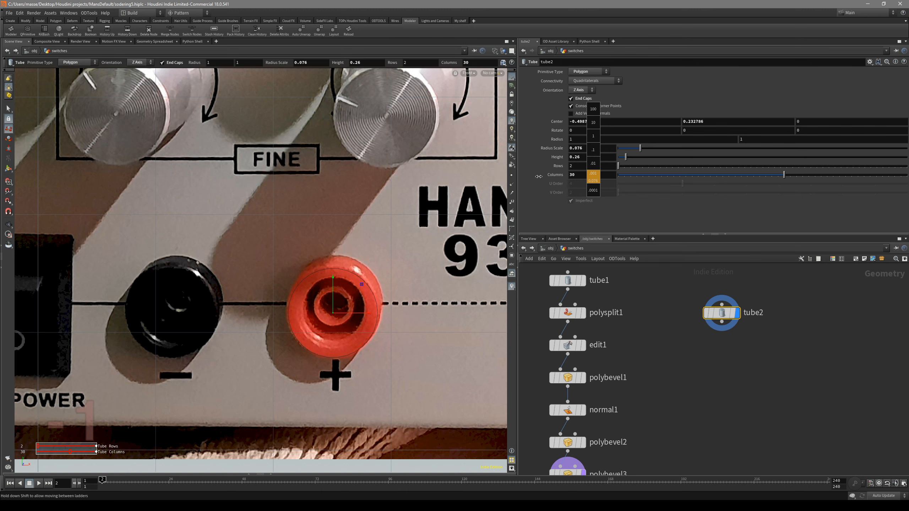
middle_drag(538, 176, 593, 153)
drag(369, 282, 365, 282)
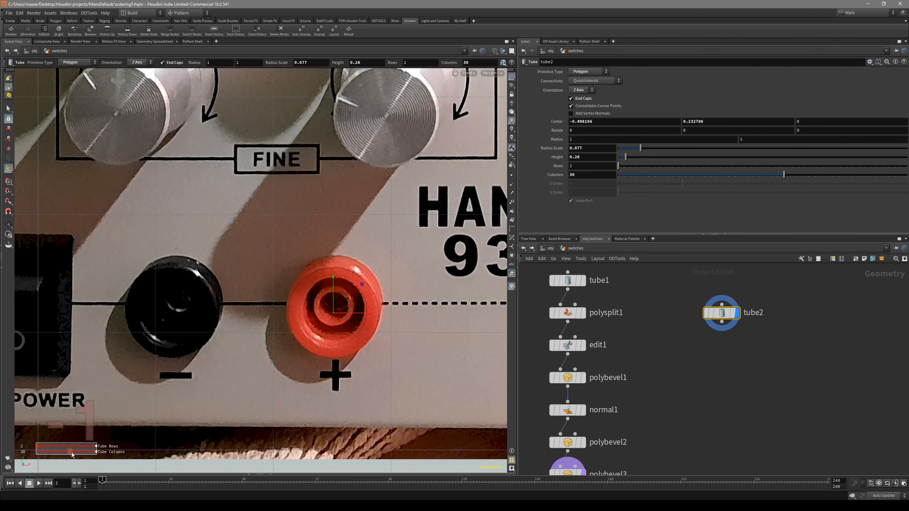
Step: Try repositioning the Tube Rows and Tube Columns sliders within the viewport
drag(40, 447, 411, 437)
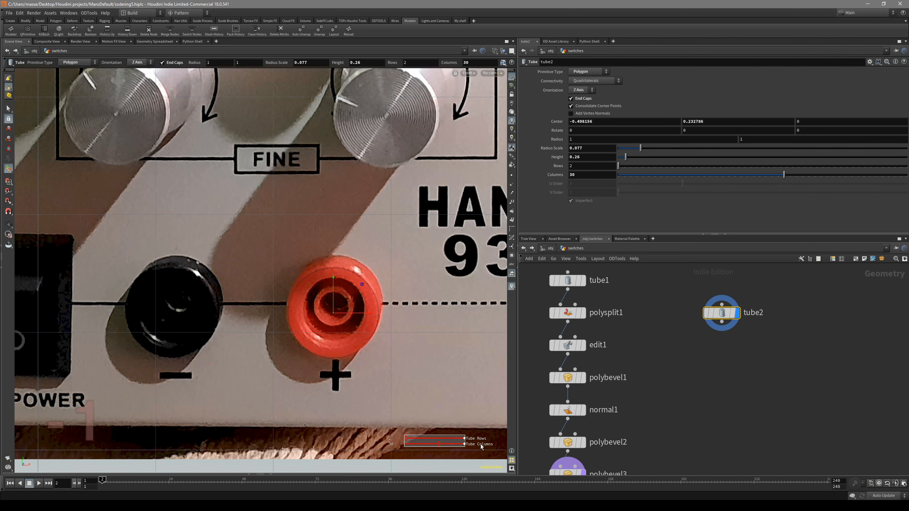
drag(412, 438, 31, 441)
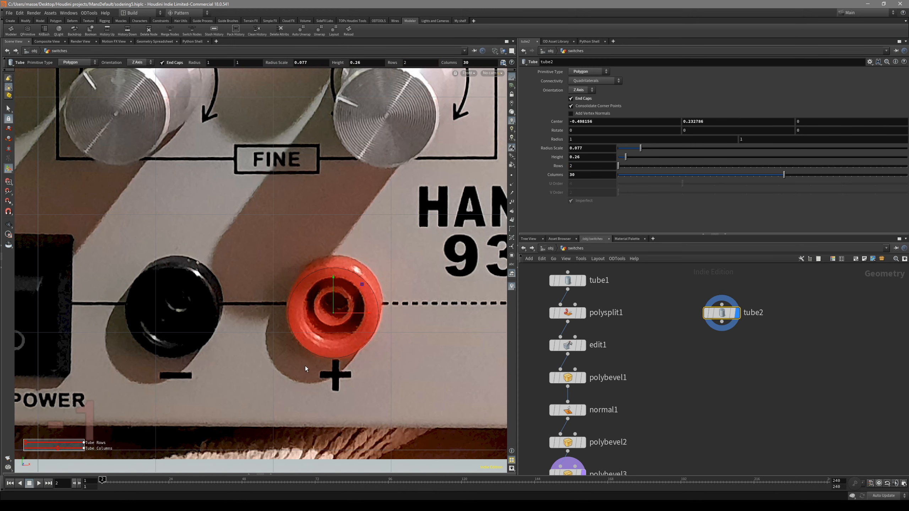
Step: Select the front cap of the tube over the red + terminal and apply PolyExtrude to it
alt+drag(355, 304, 365, 318)
key(space+1)
alt+middle_drag(392, 405, 331, 282)
key(space+h)
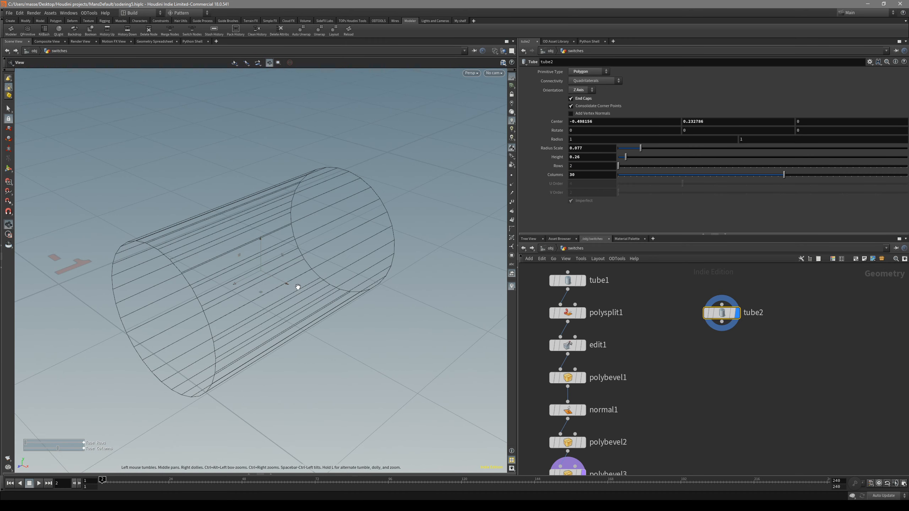
key(space+3)
alt+middle_drag(341, 315, 326, 298)
alt+right_drag(316, 295, 357, 282)
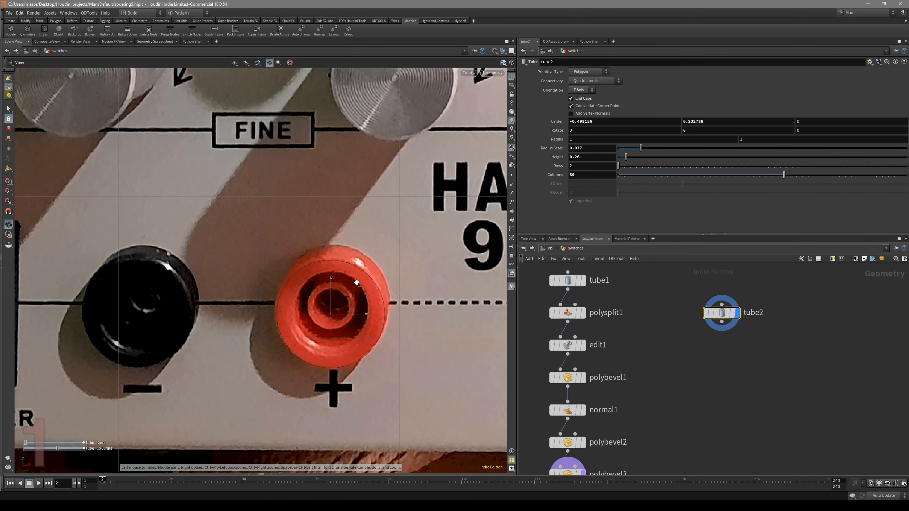
alt+middle_drag(354, 290, 339, 310)
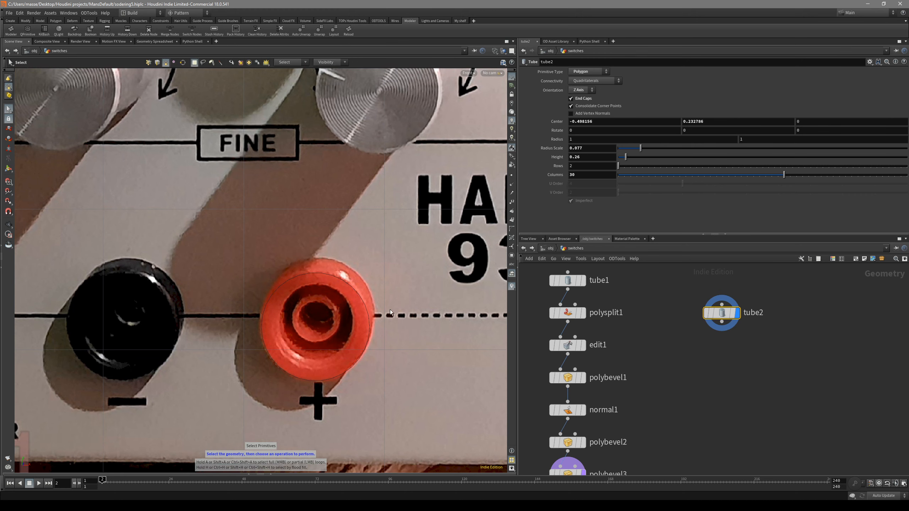
scroll(379, 313, up, 3)
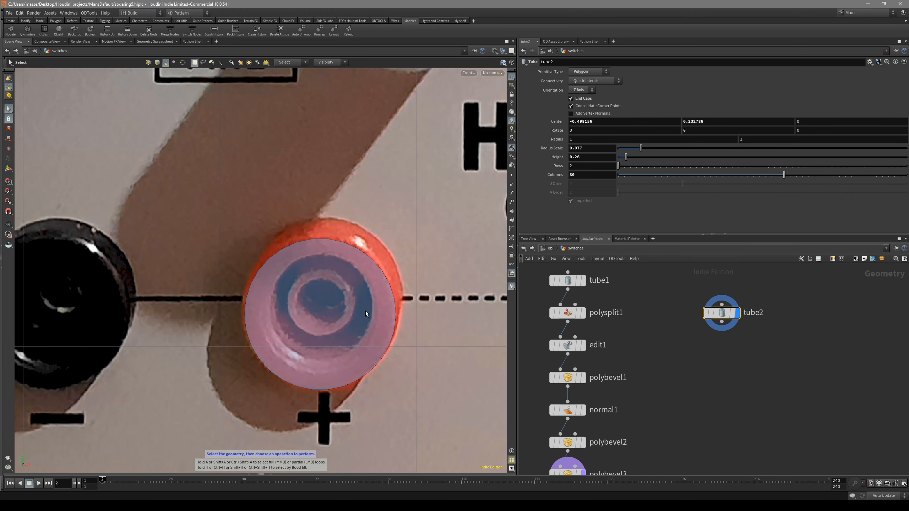
key(e)
ctrl+shift+scroll(356, 319, up, 2)
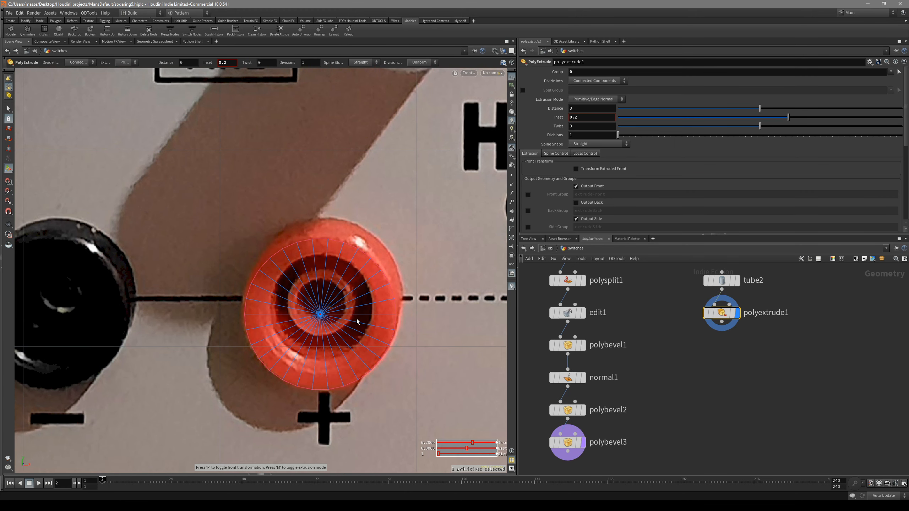
Step: Try coarse inset values, including 0.2 and -0.1, on the front cap's extrusion
ctrl+shift+scroll(358, 317, down, 2)
ctrl+shift+scroll(358, 318, up, 2)
ctrl+shift+scroll(359, 318, down, 3)
ctrl+shift+scroll(359, 318, up, 2)
ctrl+shift+scroll(375, 318, down, 1)
scroll(375, 315, down, 4)
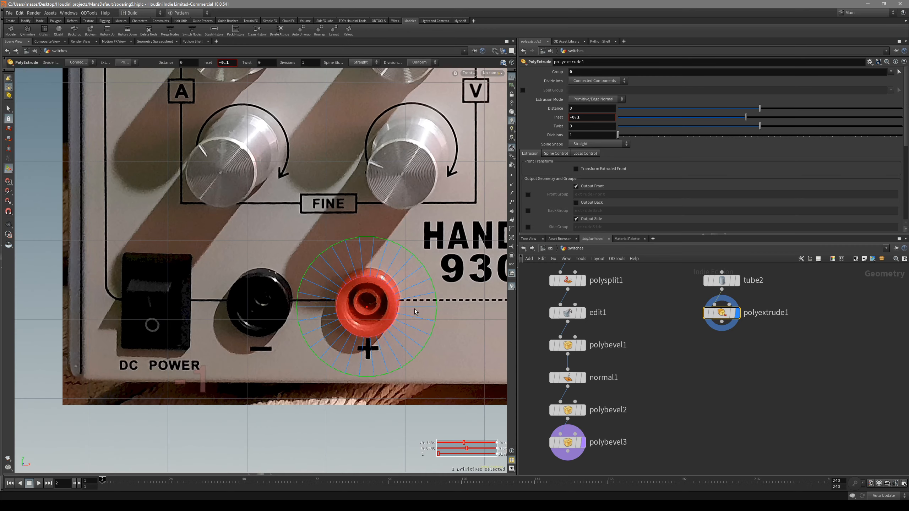
middle_drag(415, 311, 366, 310)
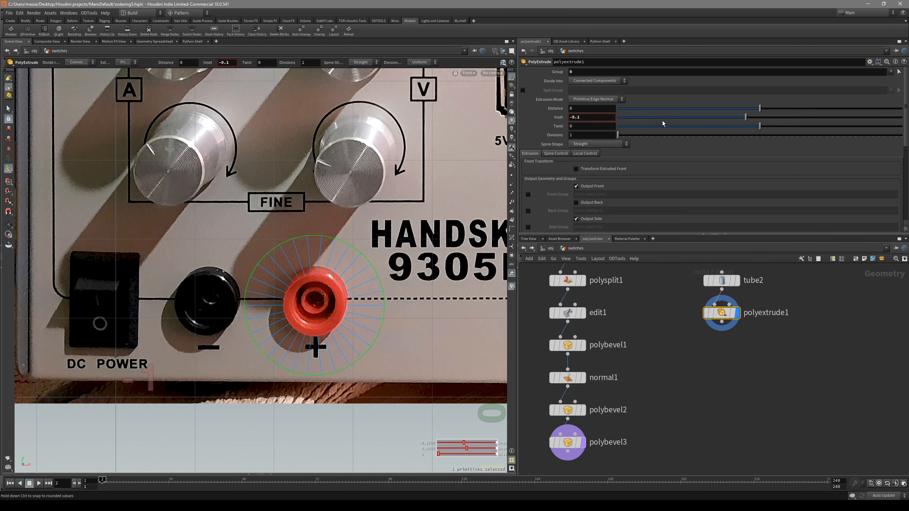
alt+middle_drag(367, 263, 373, 258)
drag(373, 258, 377, 255)
key(ctrl+z)
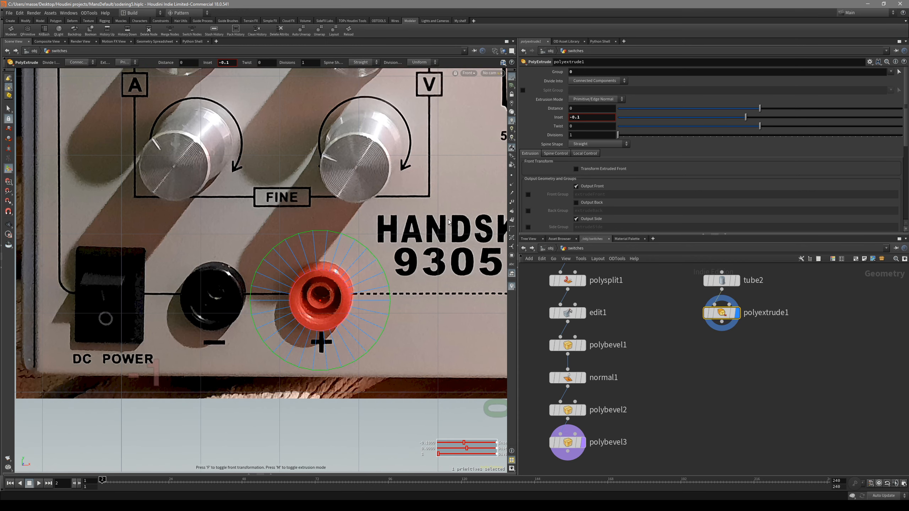
Step: Reset the front cap extrusion's inset to 0
text(0)
key(Return)
alt+middle_drag(365, 263, 372, 250)
scroll(363, 251, up, 1)
scroll(363, 251, down, 1)
scroll(363, 251, up, 1)
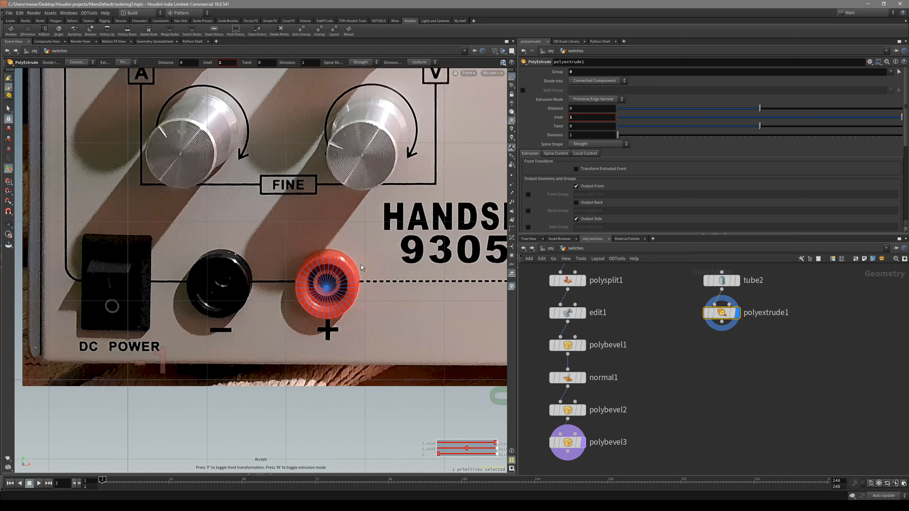
scroll(352, 271, down, 1)
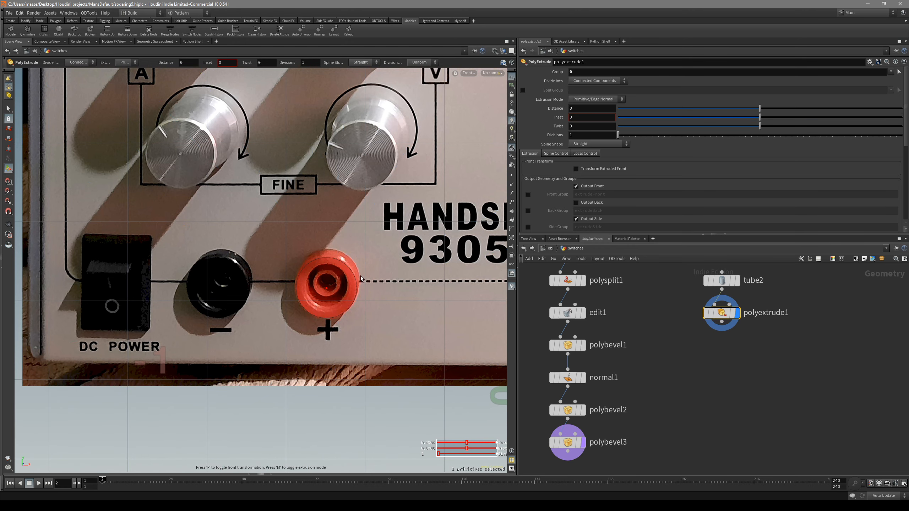
Step: Set the front cap extrusion's inset to 0.02 to match the red terminal's rim
scroll(335, 278, up, 5)
ctrl+shift+scroll(346, 266, up, 1)
ctrl+shift+scroll(344, 269, down, 2)
ctrl+shift+scroll(343, 269, up, 1)
ctrl+shift+scroll(498, 198, up, 1)
ctrl+shift+scroll(389, 263, up, 2)
ctrl+shift+scroll(389, 263, down, 1)
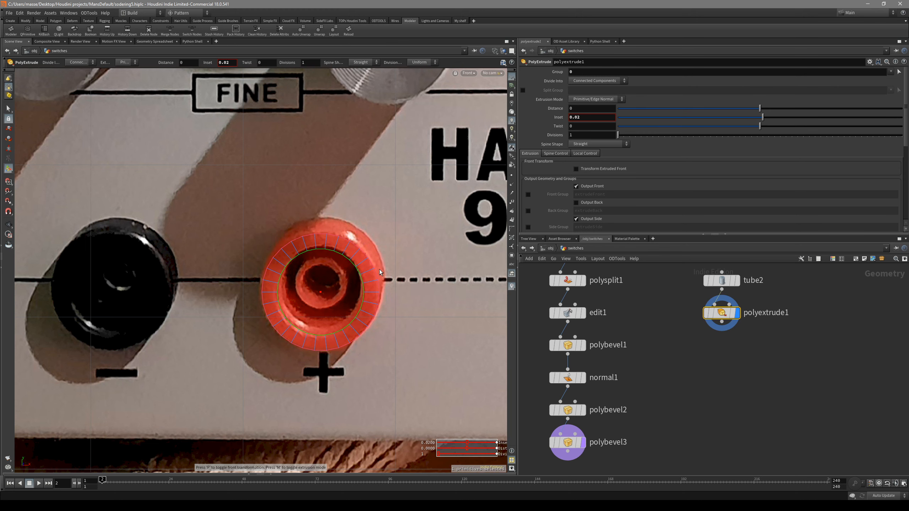
Step: Compare the inset ring closely with the red terminal's opening and fine-tune the extrusion's inset
scroll(379, 269, up, 4)
key(Escape)
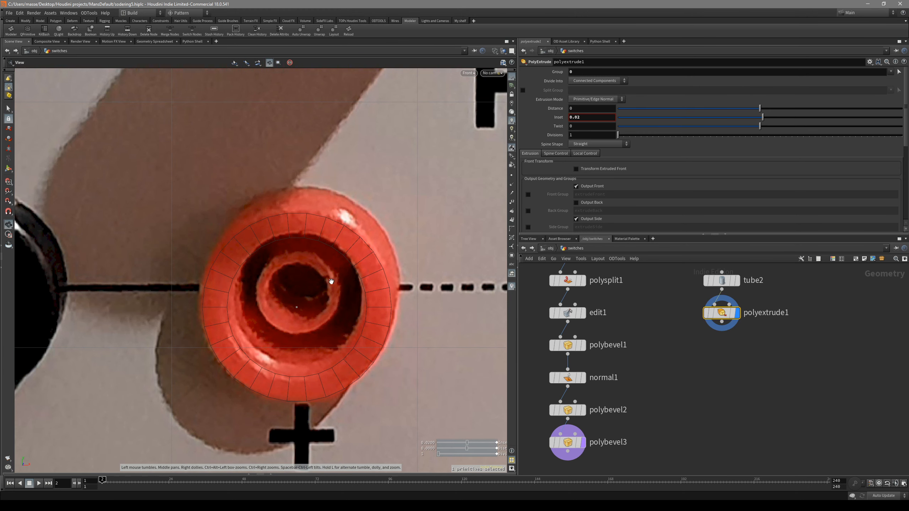
scroll(338, 282, down, 1)
alt+middle_drag(338, 278, 336, 286)
ctrl+shift+scroll(337, 285, down, 1)
ctrl+shift+scroll(337, 285, up, 1)
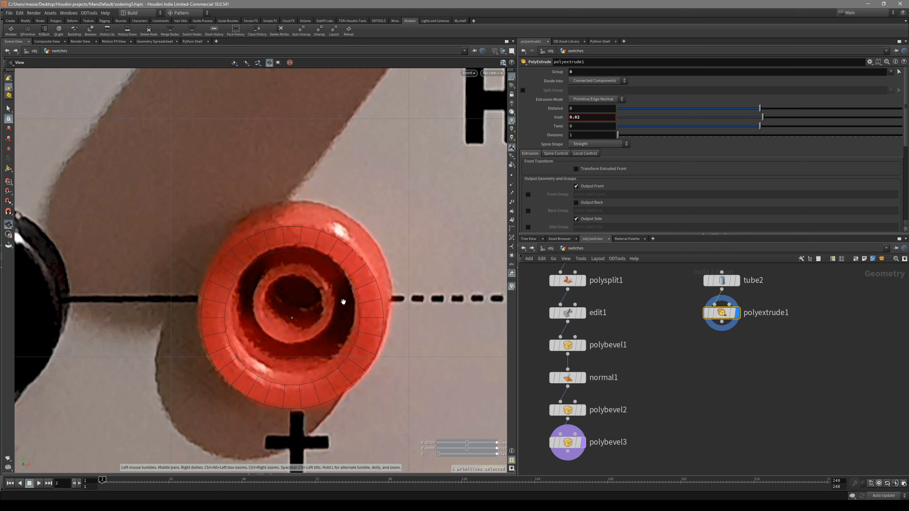
alt+middle_drag(352, 298, 359, 285)
ctrl+shift+scroll(360, 284, up, 1)
ctrl+shift+scroll(360, 285, down, 1)
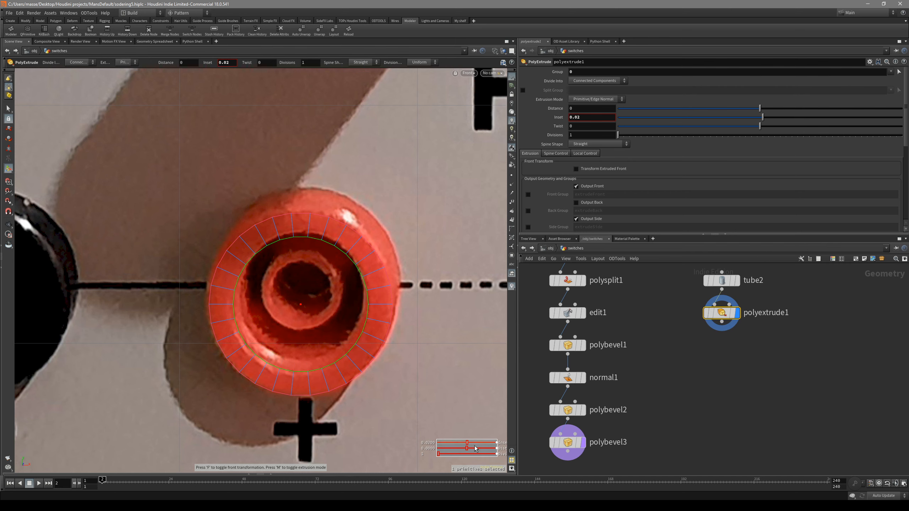
middle_drag(468, 442, 468, 443)
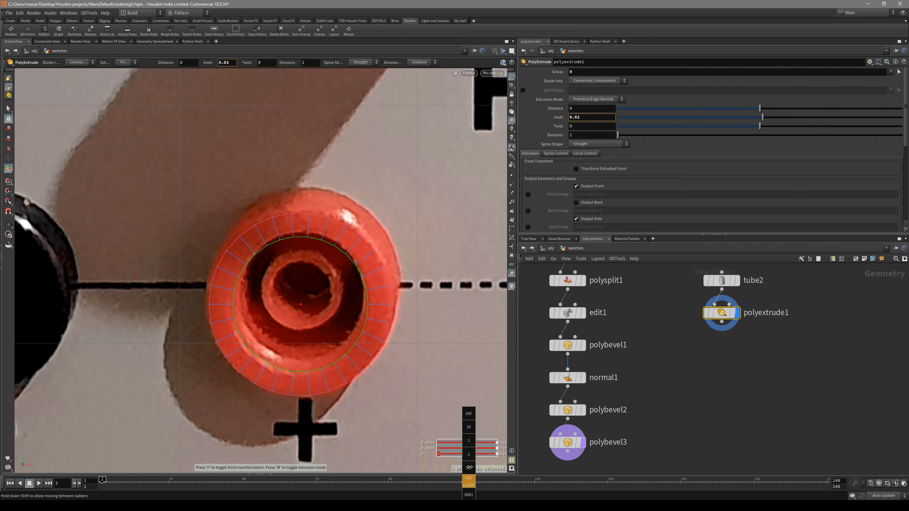
middle_drag(515, 475, 450, 472)
Step: Extrude the remaining central cap face with an inset of about 0.0122 for the recess ring
key(s)
click(326, 291)
key(q)
middle_drag(422, 396, 465, 432)
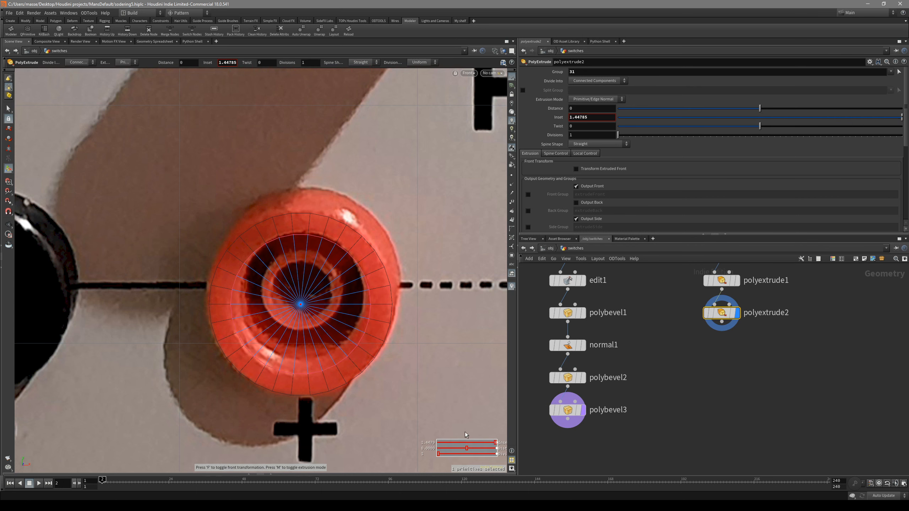
middle_drag(479, 446, 610, 455)
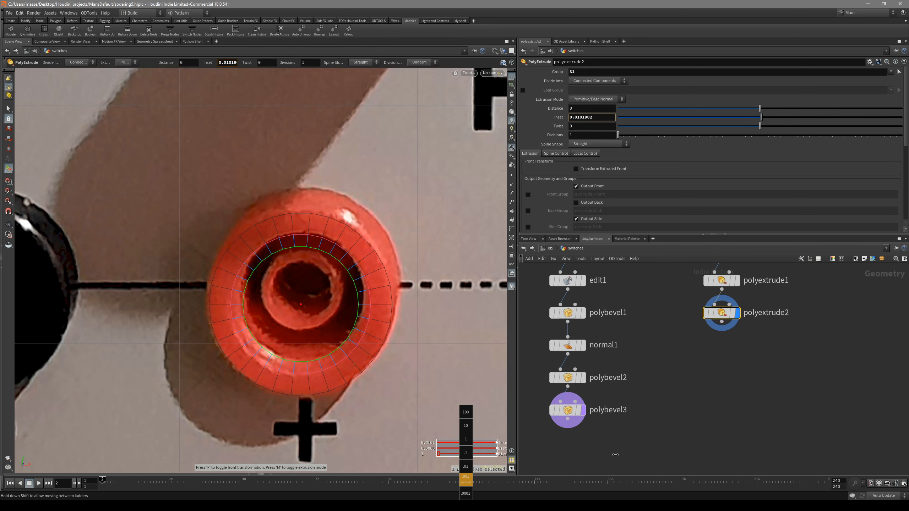
middle_drag(620, 455, 619, 454)
Step: Extrude the central face once more with an inset of 0.011 for the inner collar
key(s)
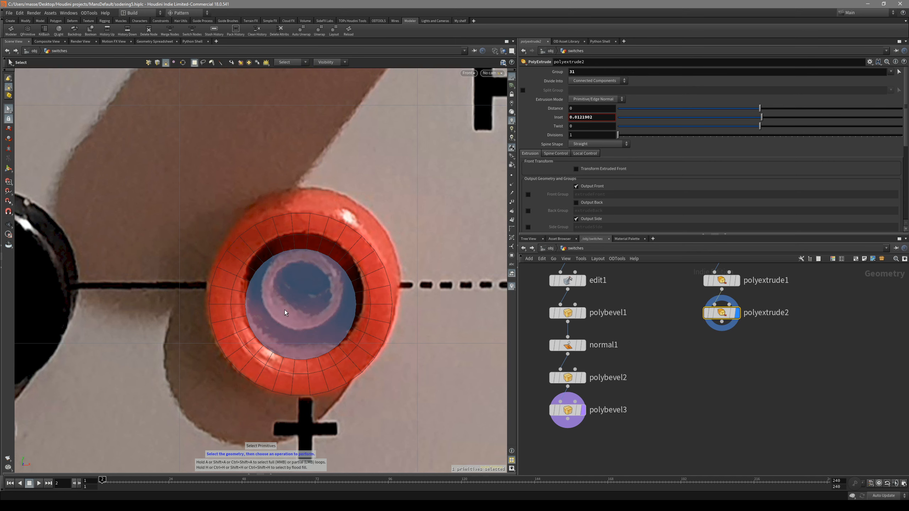
click(312, 290)
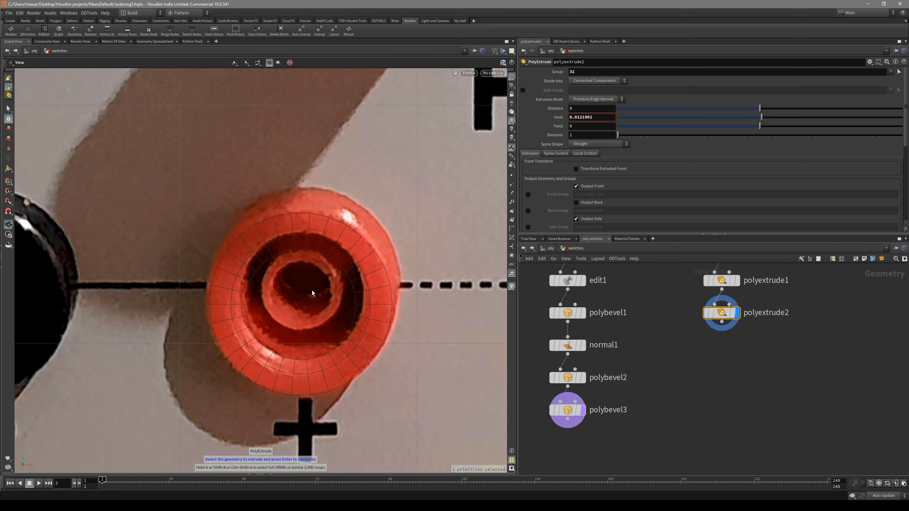
key(e)
middle_drag(465, 444, 507, 478)
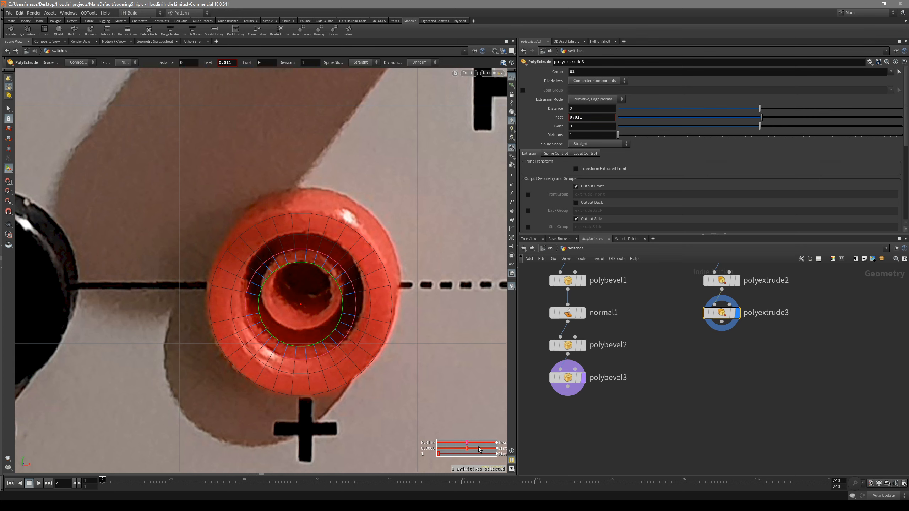
middle_drag(468, 446, 464, 472)
Step: Extrude the recess ring and the central face inward to hollow out the terminal around its inner collar
key(s)
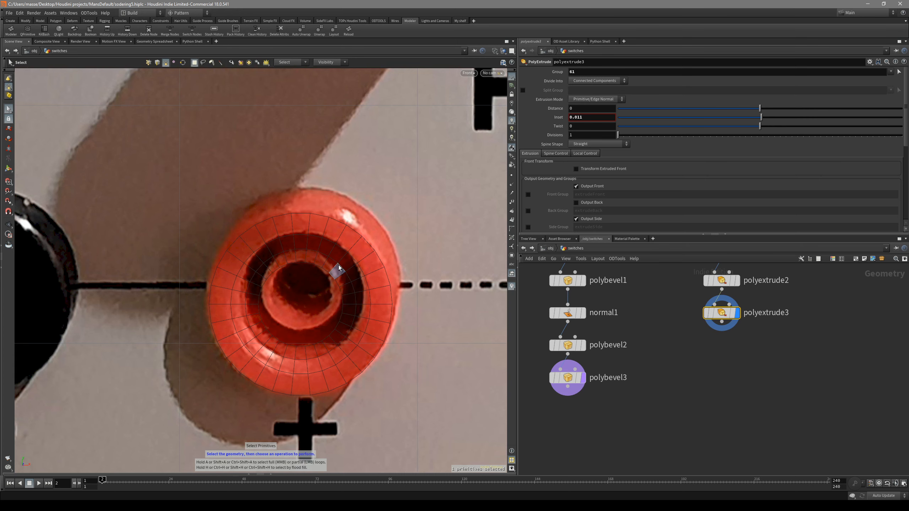
key(shift+w)
click(324, 294)
key(Escape)
mouse_move(324, 293)
mouse_down()
mouse_move(346, 298)
mouse_move(321, 297)
mouse_up()
shift+click(322, 297)
key(shift+e)
drag(341, 336, 339, 306)
Step: Bevel the terminal's outer front rim with a distance of about 0.0157 and 3 divisions
key(Escape)
key(s)
double_click(341, 282)
key(shift+b)
key(Escape)
Step: Bevel the edges of the inner collar and central recess with a distance of about 0.00226 and 3 divisions
key(s)
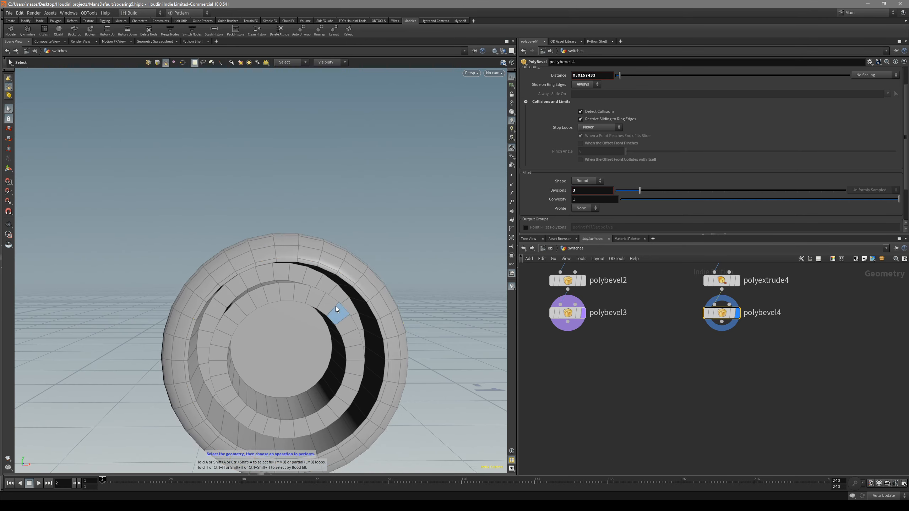
double_click(324, 312)
key(Escape)
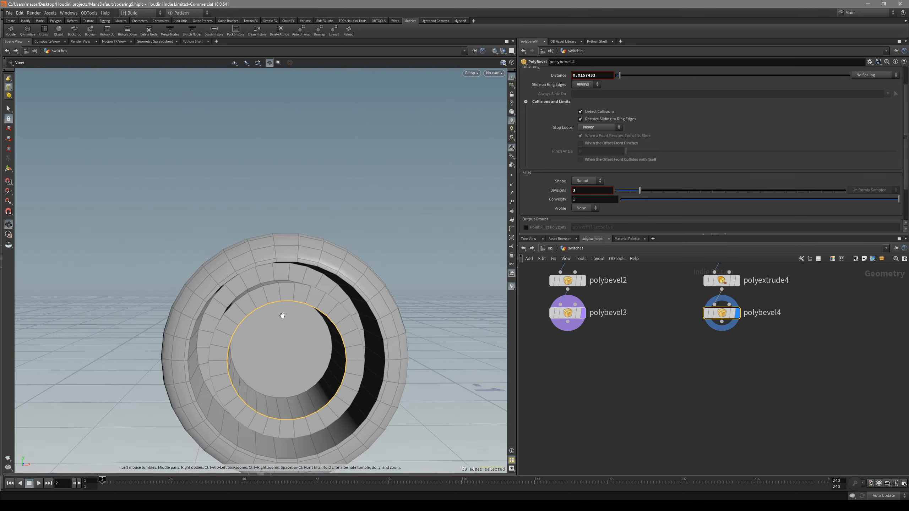
key(s)
drag(283, 316, 317, 340)
key(ctrl+b)
shift+scroll(317, 340, up, 1)
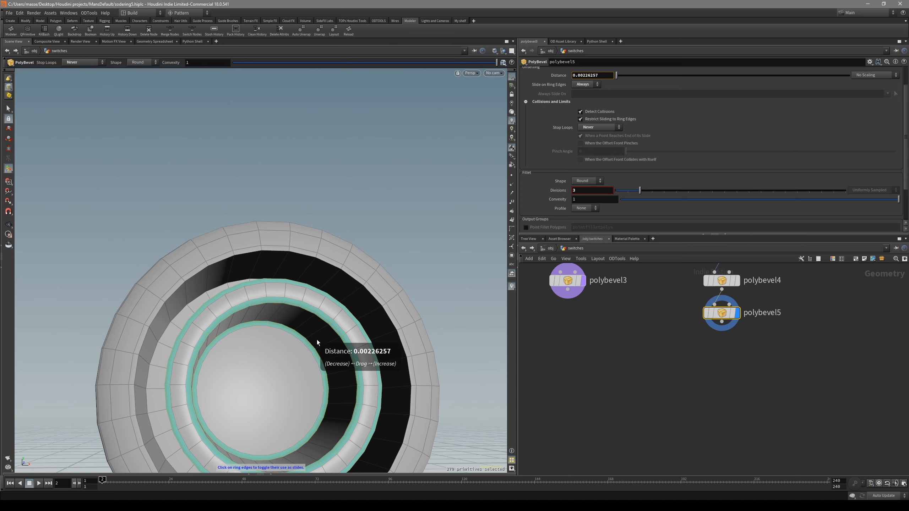
Step: Examine the beveled terminal from the front and side in perspective and against the front reference photo
key(s)
click(352, 279)
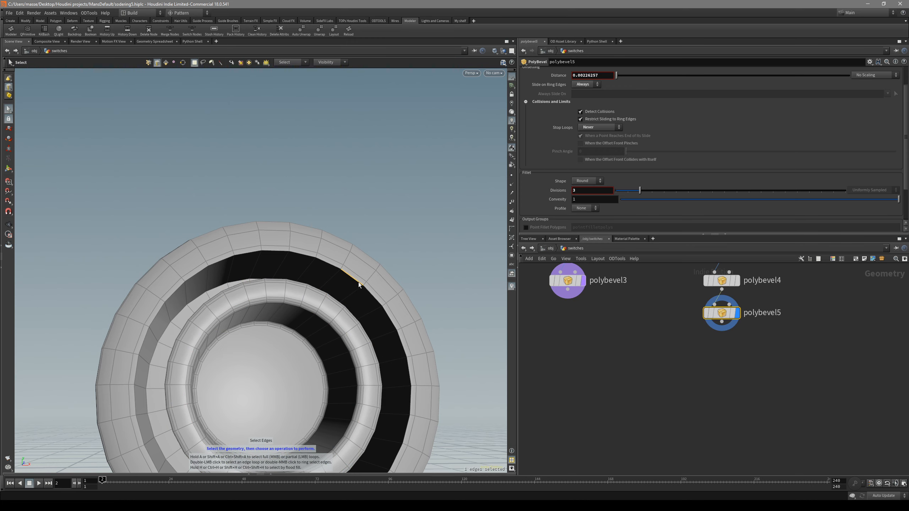
key(Escape)
drag(387, 303, 456, 327)
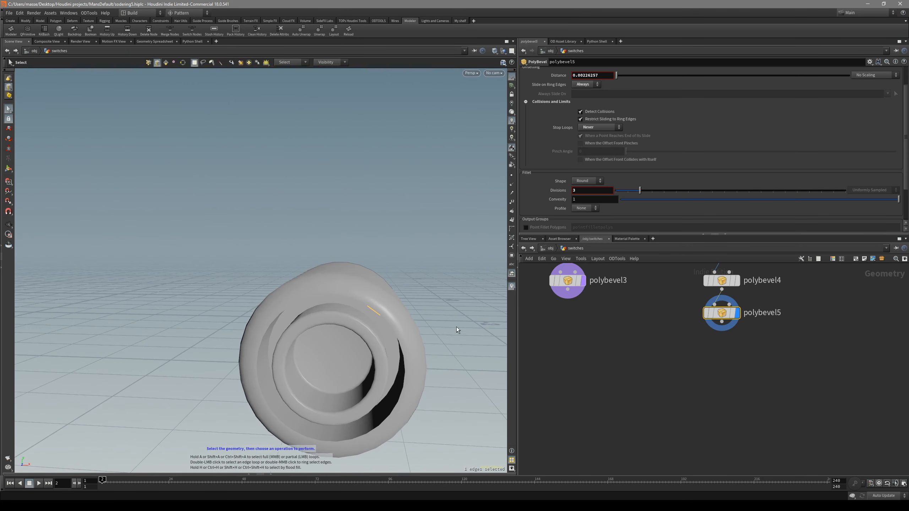
key(s)
key(space+3)
middle_drag(381, 337, 406, 347)
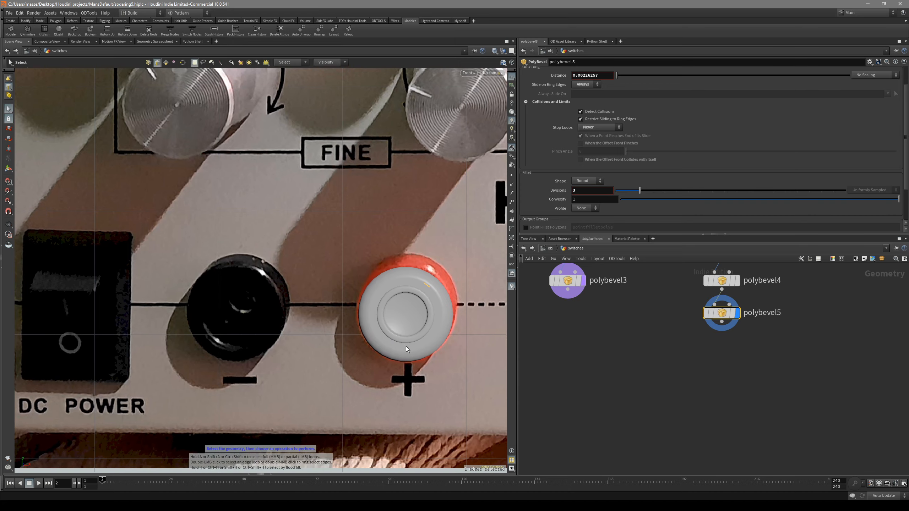
key(space+1)
key(space+4)
key(space+3)
key(space+1)
mouse_move(377, 349)
mouse_down()
mouse_move(438, 343)
mouse_move(405, 317)
mouse_up()
key(shift+w)
right_drag(406, 317, 332, 354)
drag(333, 354, 361, 354)
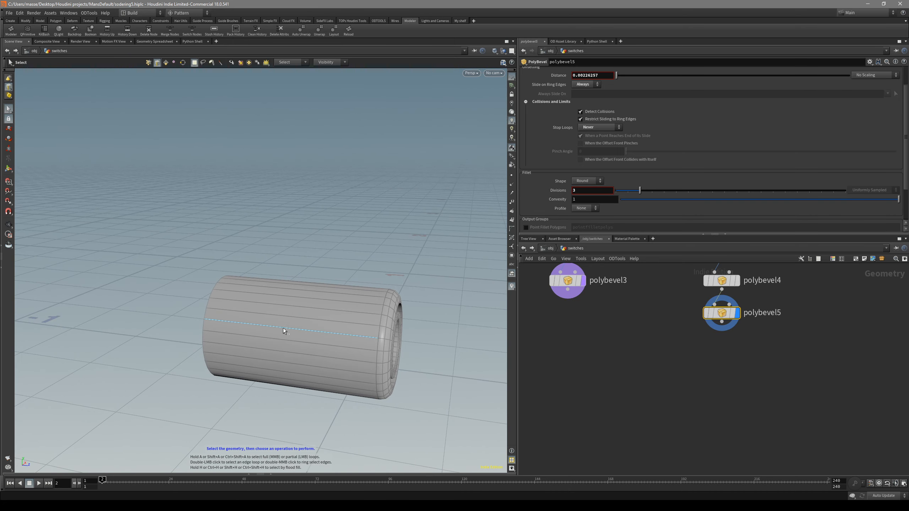
drag(229, 315, 270, 305)
drag(435, 333, 462, 344)
key(s)
Step: Shorten the terminal by setting the tube2 node's height to about 0.073
key(h)
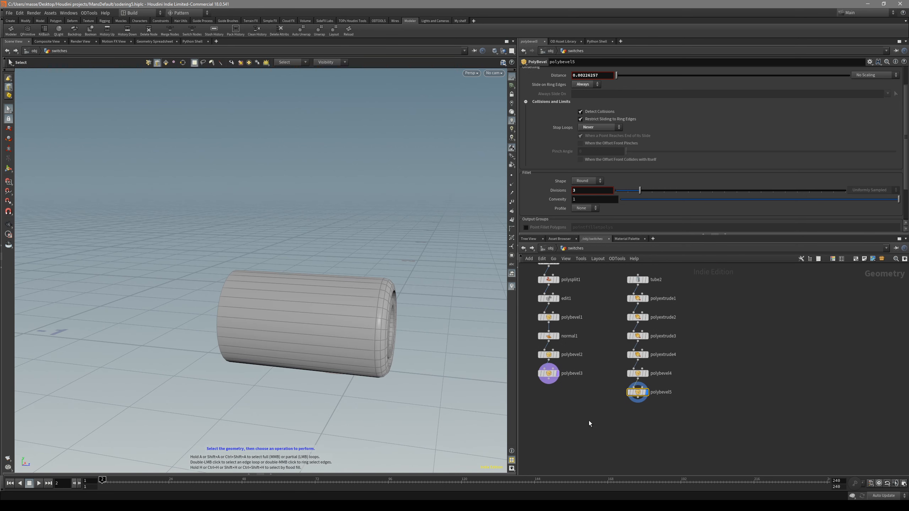
click(638, 280)
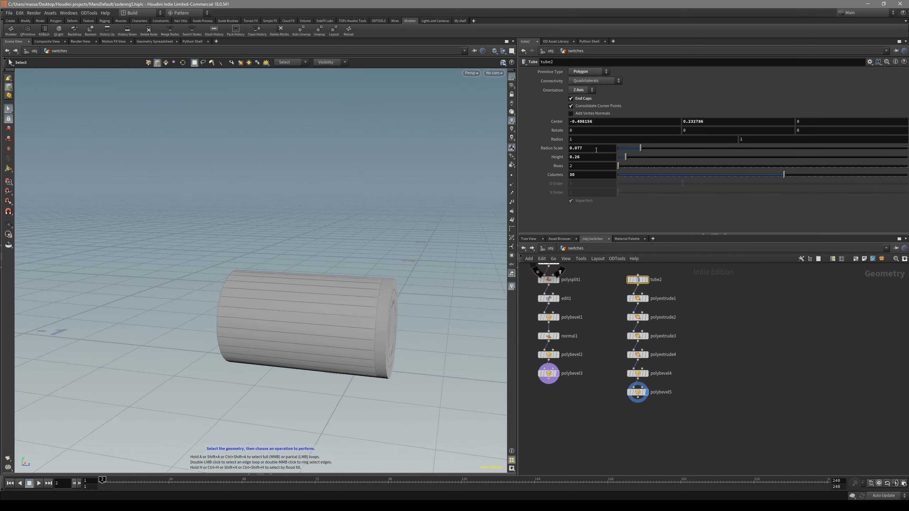
middle_drag(597, 159, 155, 201)
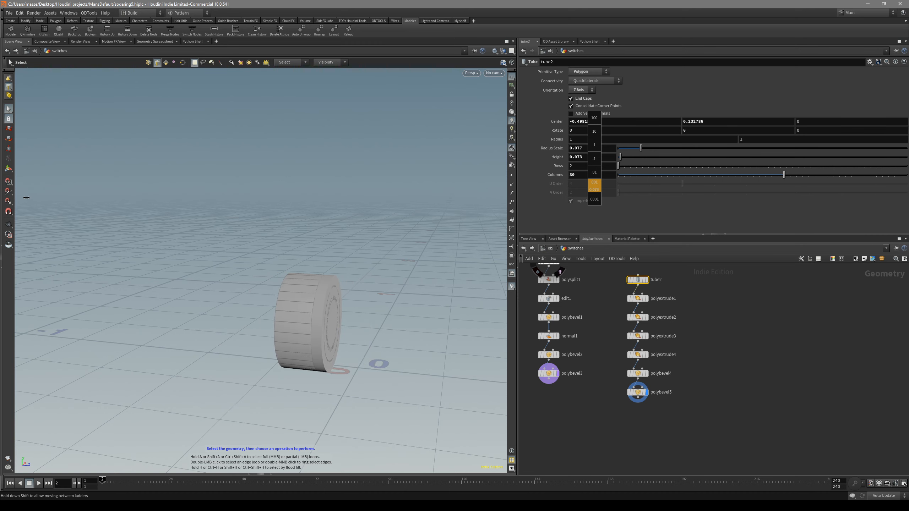
middle_drag(22, 198, 22, 198)
key(Escape)
Step: Select the polybevel5 node and compare the shortened terminal with the front reference photo
drag(390, 278, 349, 279)
drag(670, 411, 637, 389)
drag(404, 344, 380, 309)
key(s)
key(space+3)
scroll(361, 321, up, 6)
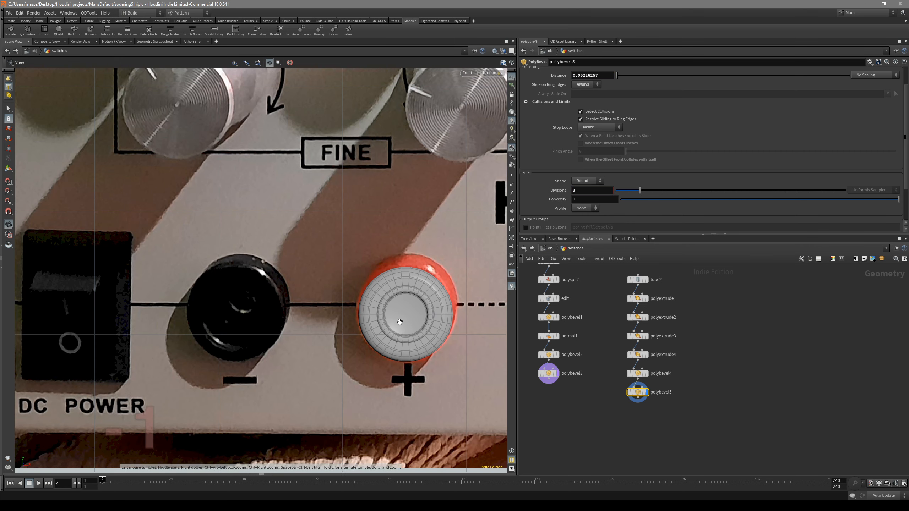
scroll(258, 258, down, 6)
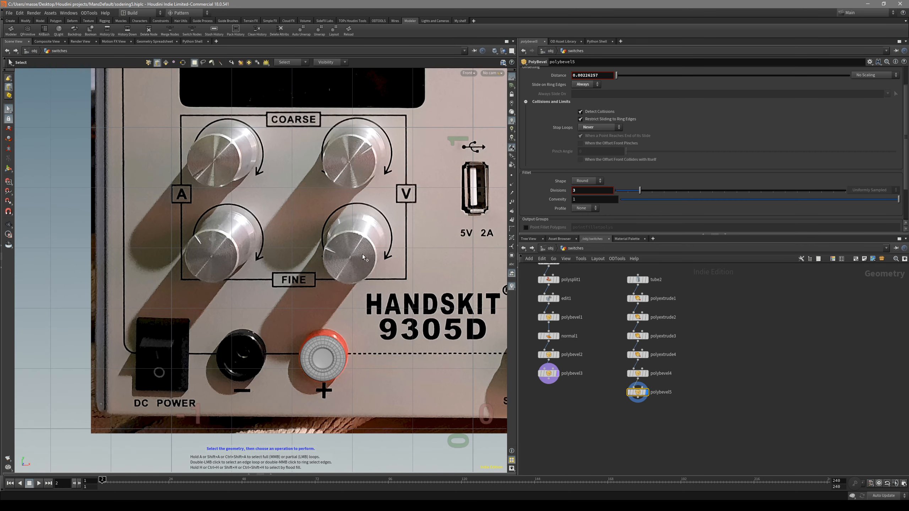
Step: Examine the SMD REWORK connector in the front reference photo up close
alt+middle_drag(335, 359, 261, 375)
scroll(286, 378, down, 2)
alt+middle_drag(373, 389, 243, 360)
scroll(243, 361, up, 3)
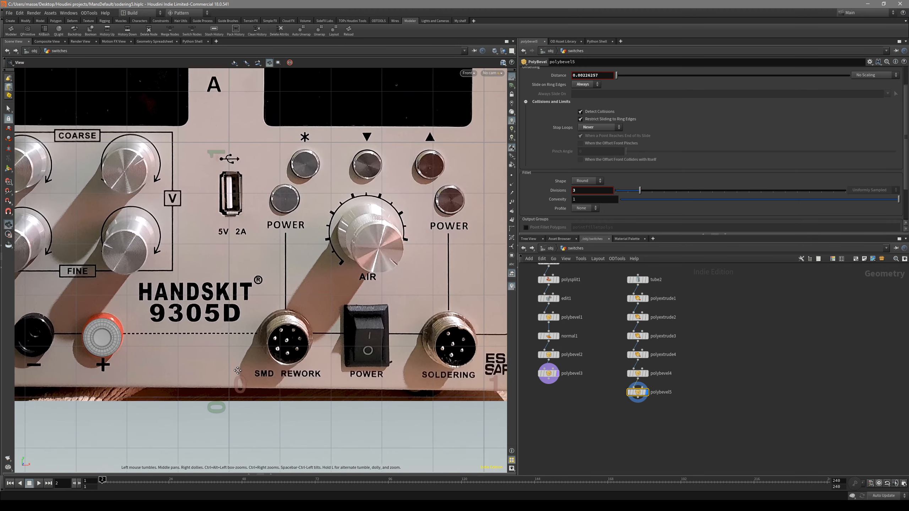
alt+middle_drag(343, 359, 311, 363)
alt+right_drag(311, 362, 343, 317)
alt+middle_drag(269, 338, 265, 363)
alt+right_drag(265, 364, 350, 329)
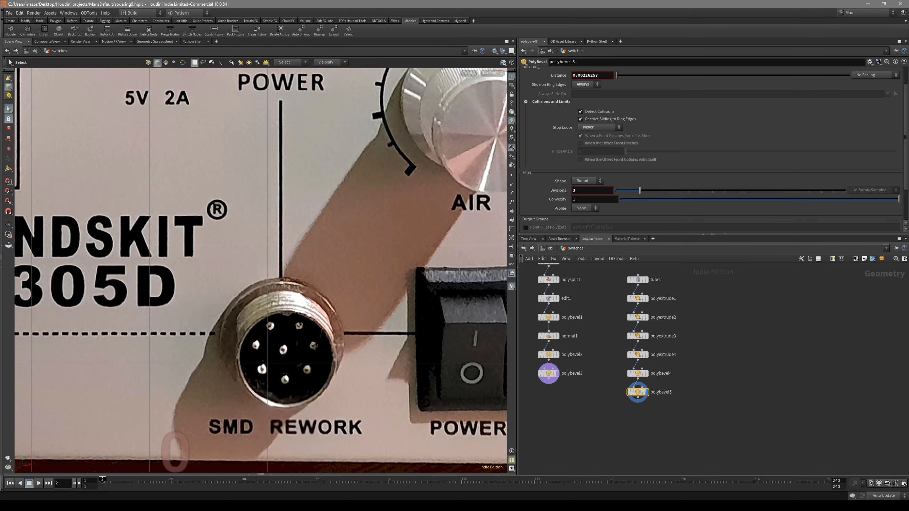
Step: Duplicate the tube2 node and move the copy onto the SMD REWORK connector in the front reference photo
scroll(450, 331, down, 3)
alt+middle_drag(409, 334, 422, 354)
middle_drag(686, 301, 660, 331)
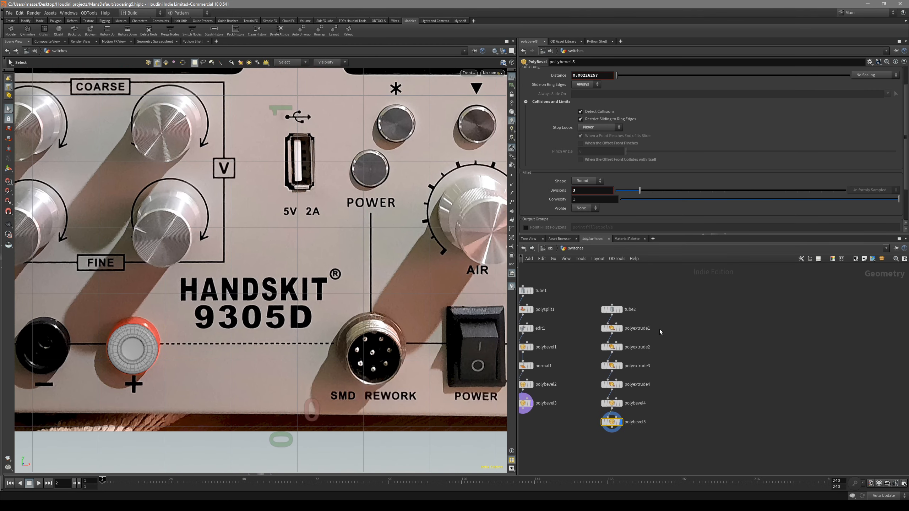
scroll(630, 318, up, 2)
alt+drag(611, 310, 710, 321)
key(Return)
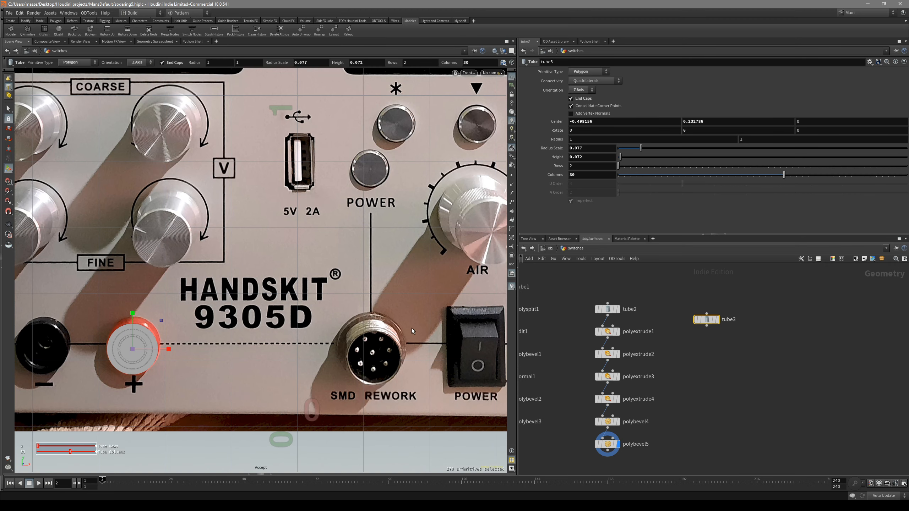
drag(142, 351, 356, 354)
scroll(367, 347, up, 4)
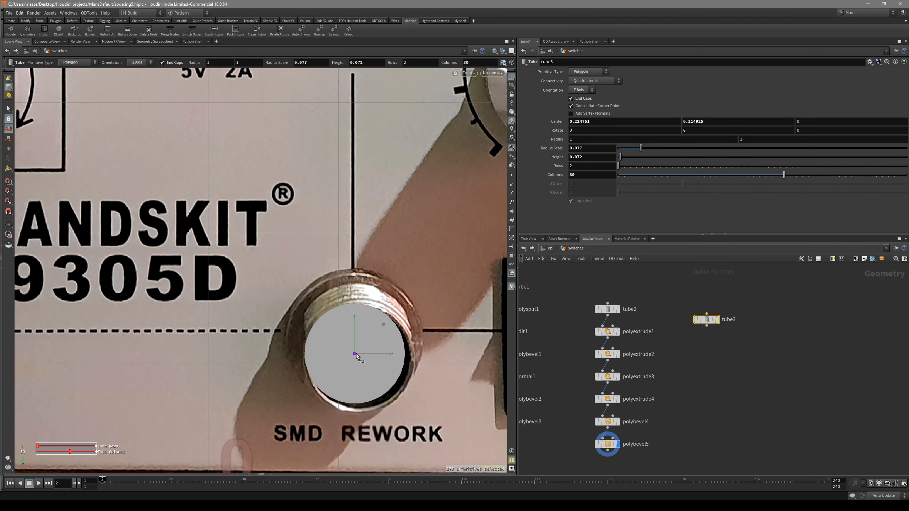
Step: Display tube3, reduce its radius scale to 0.007 and centre it on the connector's middle pin
click(717, 319)
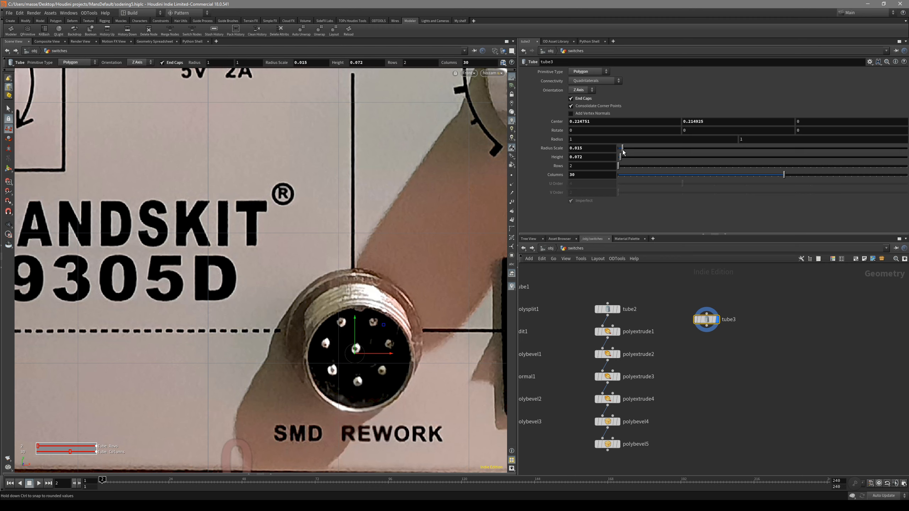
scroll(370, 328, up, 3)
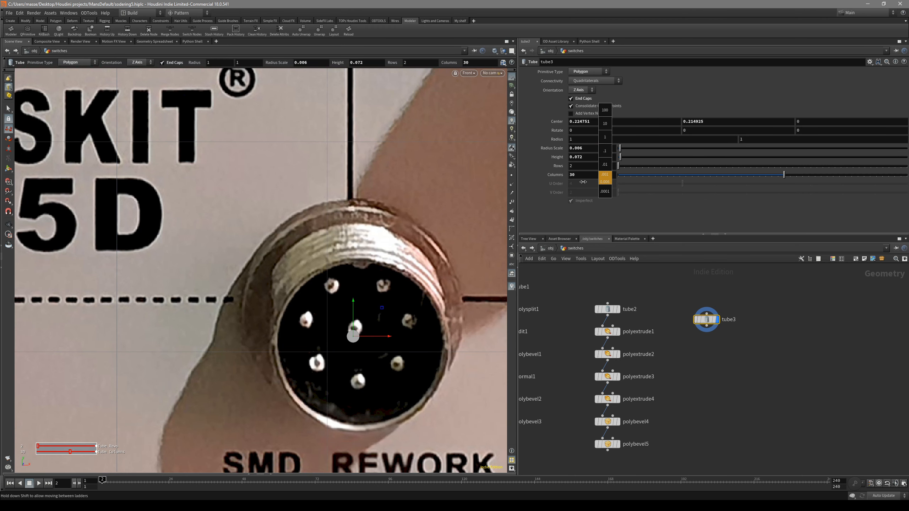
middle_drag(382, 308, 384, 300)
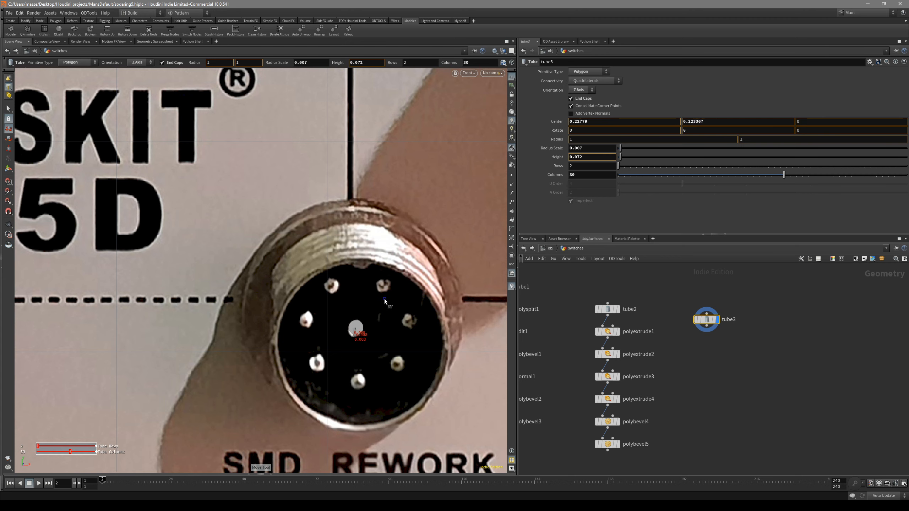
key(s)
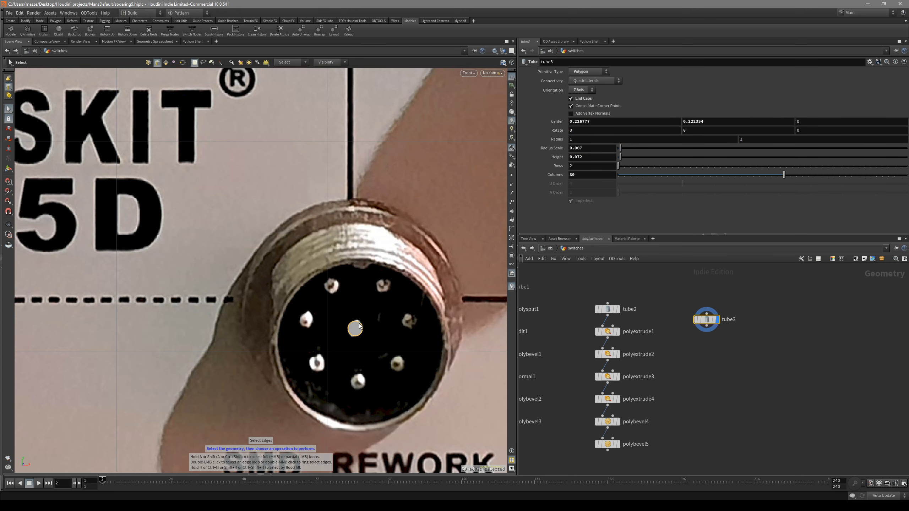
Step: Examine the small pin tube in perspective and against the side and front reference photos
key(space+1)
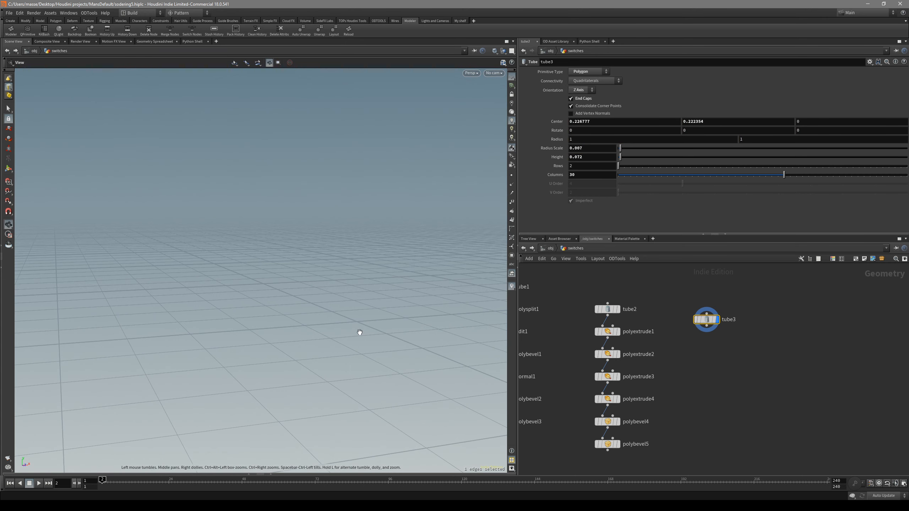
key(space+g)
alt+drag(322, 310, 331, 308)
scroll(331, 309, down, 2)
key(space+3)
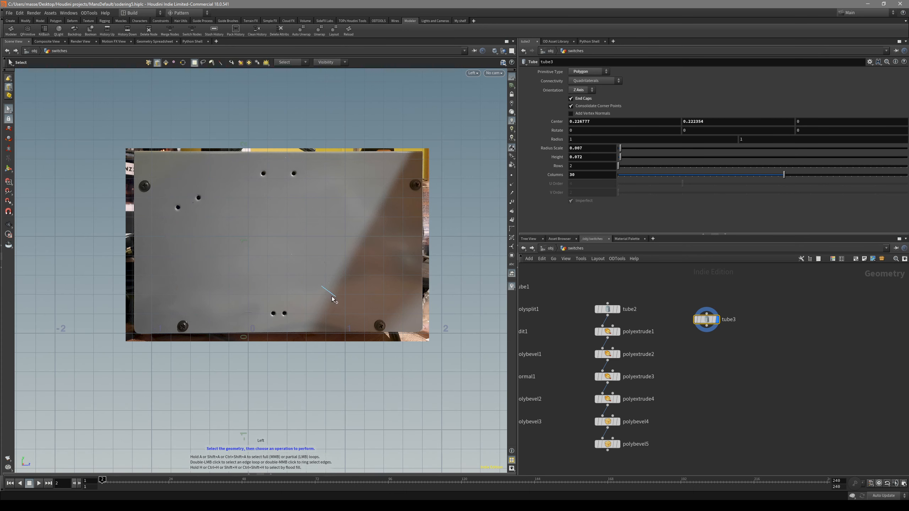
scroll(358, 323, up, 5)
key(4)
click(360, 332)
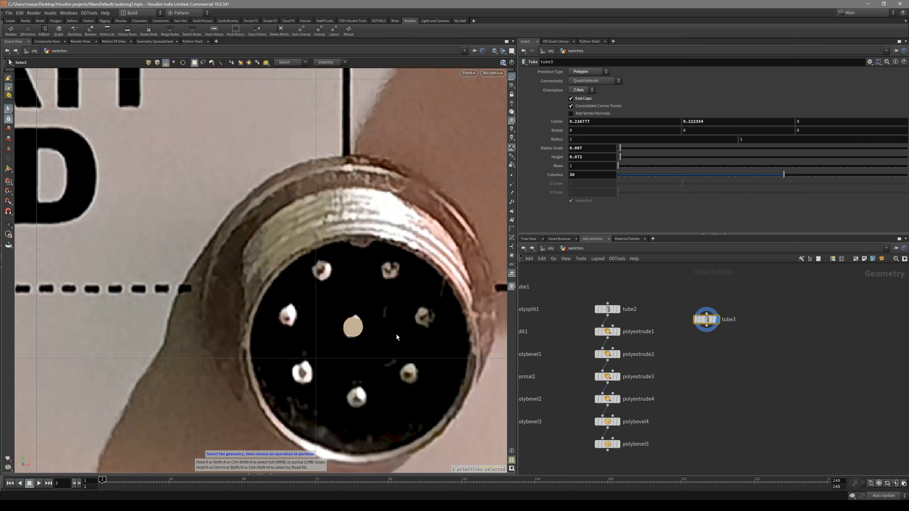
key(space+1)
drag(392, 318, 361, 309)
right_drag(361, 309, 222, 255)
drag(222, 255, 192, 245)
key(space+3)
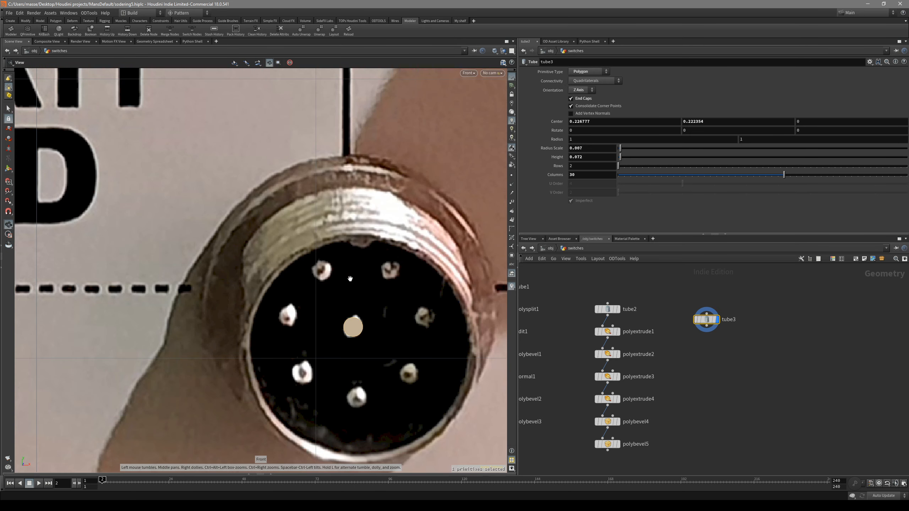
Step: Select the pin tube's front end cap and examine the tube's proportions in perspective and up close in the front photo
key(space+1)
drag(352, 282, 326, 223)
right_drag(326, 224, 177, 233)
drag(176, 233, 282, 220)
key(space+3)
scroll(394, 256, up, 5)
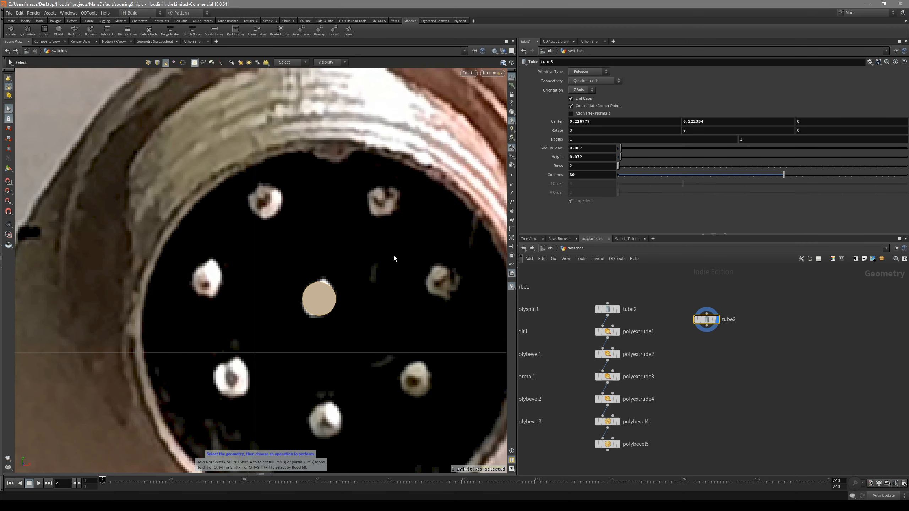
click(326, 298)
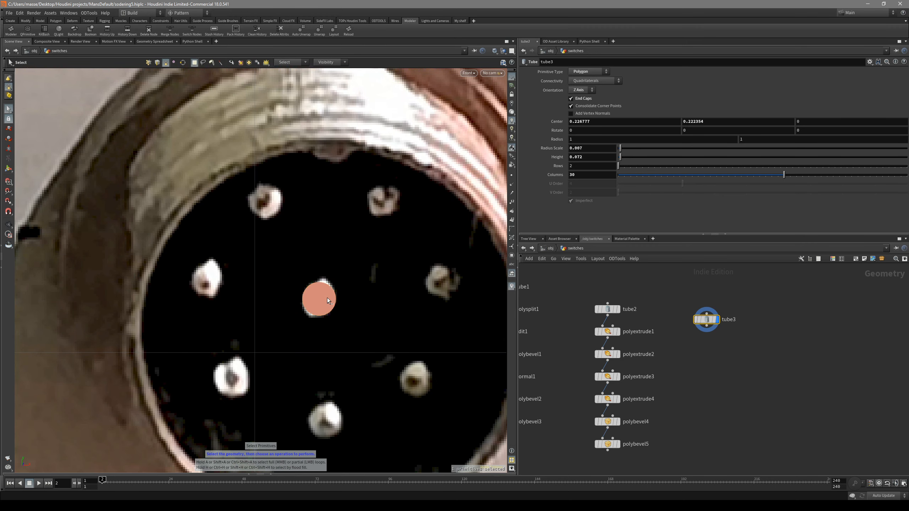
key(space+1)
drag(355, 249, 380, 243)
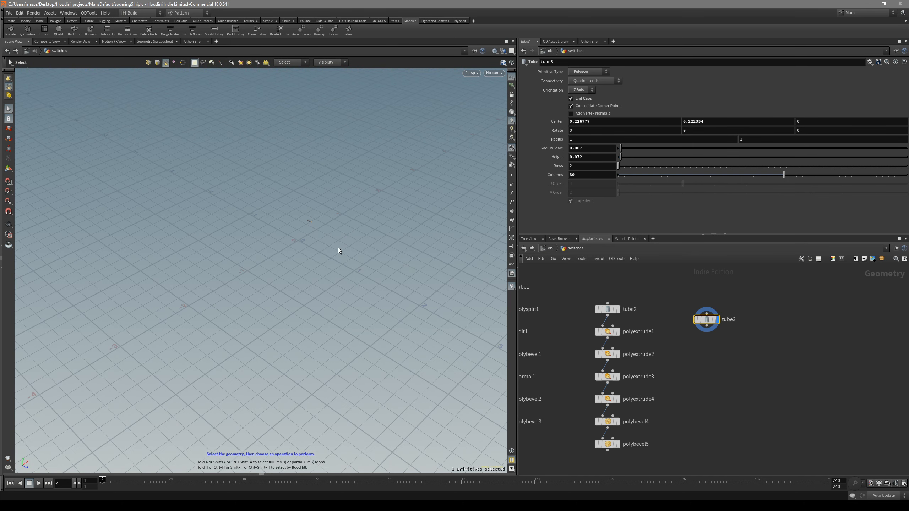
key(f)
drag(333, 248, 271, 301)
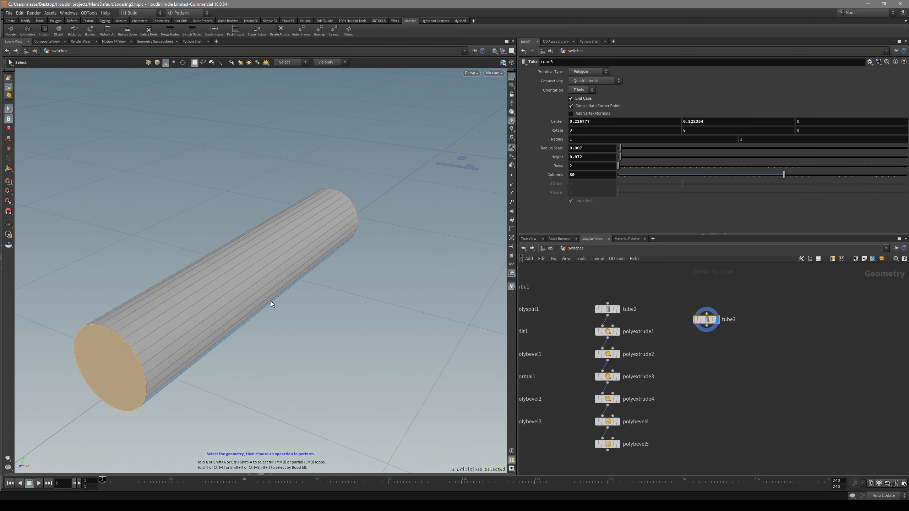
key(f)
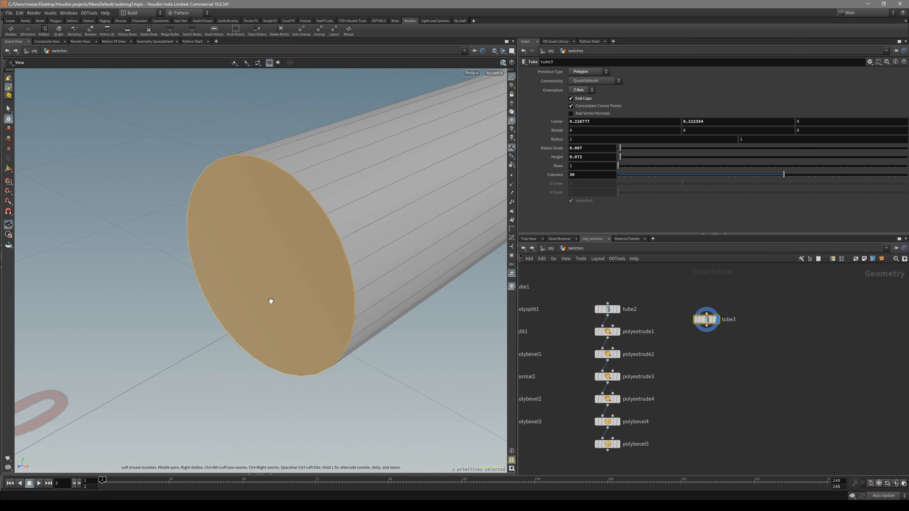
drag(271, 302, 274, 284)
scroll(275, 285, down, 4)
key(s)
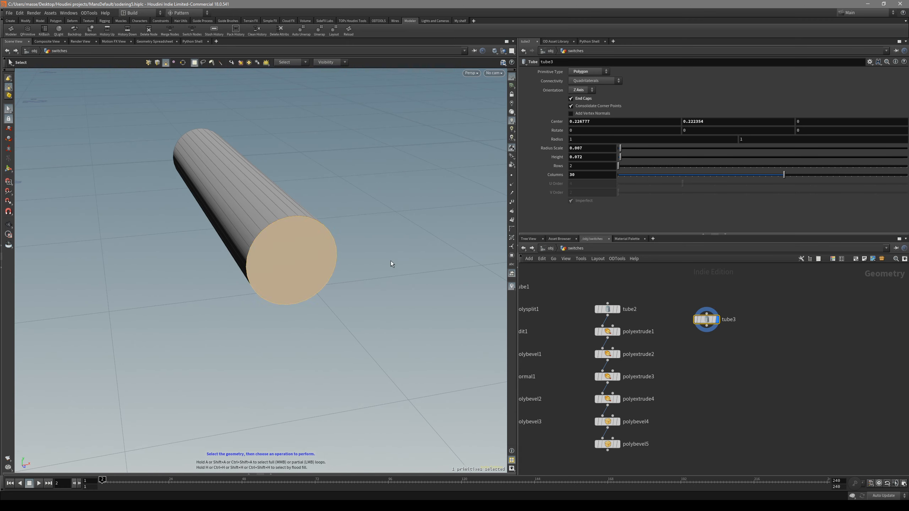
Step: Examine the pin tube's end faces and sides from several angles in perspective, clearing the face selection
click(292, 249)
key(f)
alt+drag(292, 248, 231, 263)
scroll(231, 263, down, 2)
alt+middle_drag(231, 262, 315, 281)
click(286, 219)
key(shift+a)
shift+click(263, 326)
drag(263, 326, 330, 278)
middle_drag(331, 277, 252, 283)
key(f)
alt+drag(251, 283, 328, 291)
alt+middle_drag(327, 291, 256, 295)
click(366, 315)
click(421, 291)
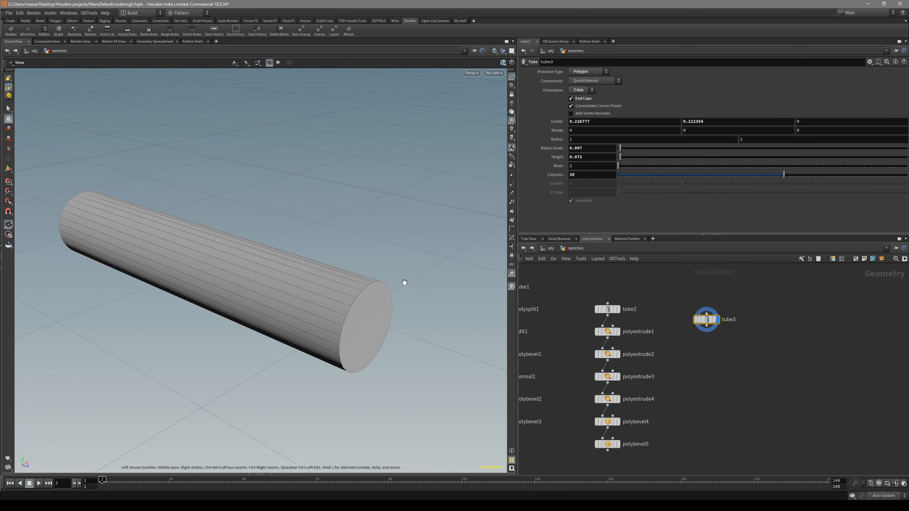
alt+drag(403, 283, 322, 283)
alt+right_drag(311, 310, 201, 308)
alt+drag(200, 308, 304, 289)
alt+right_drag(305, 289, 344, 320)
scroll(639, 380, down, 2)
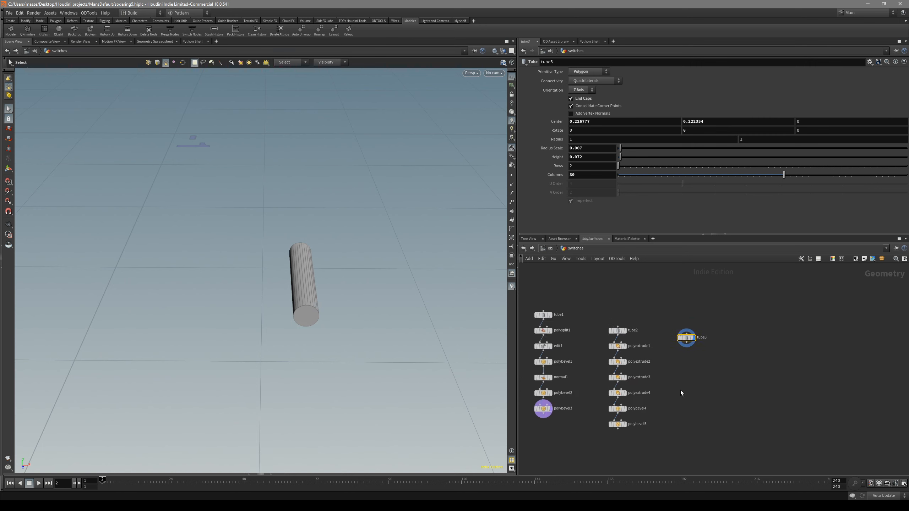
Step: Show the finished terminal, polybevel5, as a template and compare its size and position with the pin in perspective
middle_drag(656, 434, 649, 401)
scroll(648, 401, up, 2)
click(600, 390)
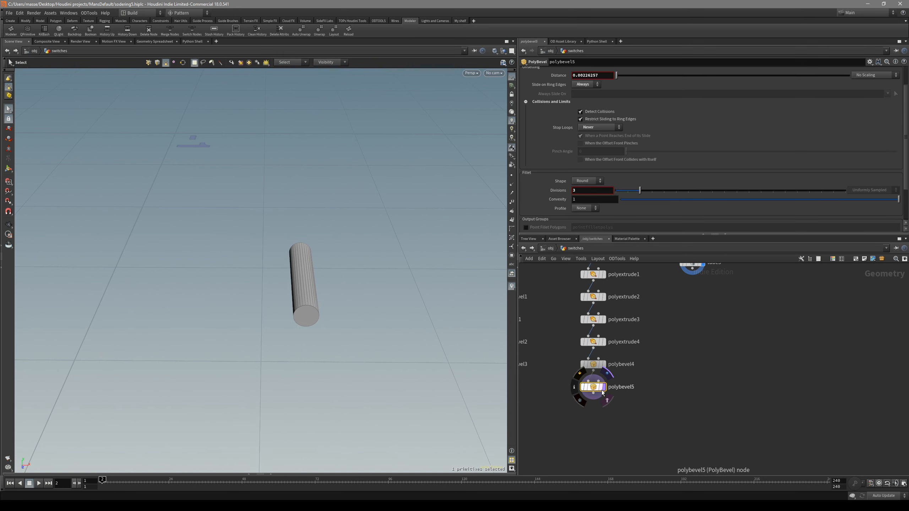
alt+right_drag(397, 319, 215, 301)
alt+drag(215, 302, 245, 319)
alt+middle_drag(245, 319, 259, 298)
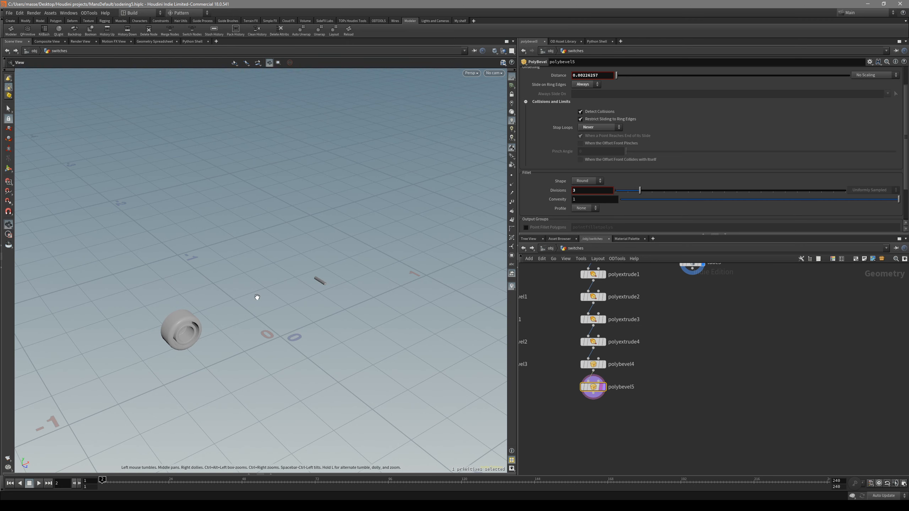
Step: Set tube3's radius scale to 0.0075, its height to about 0.069 and its columns to 10
key(space+h)
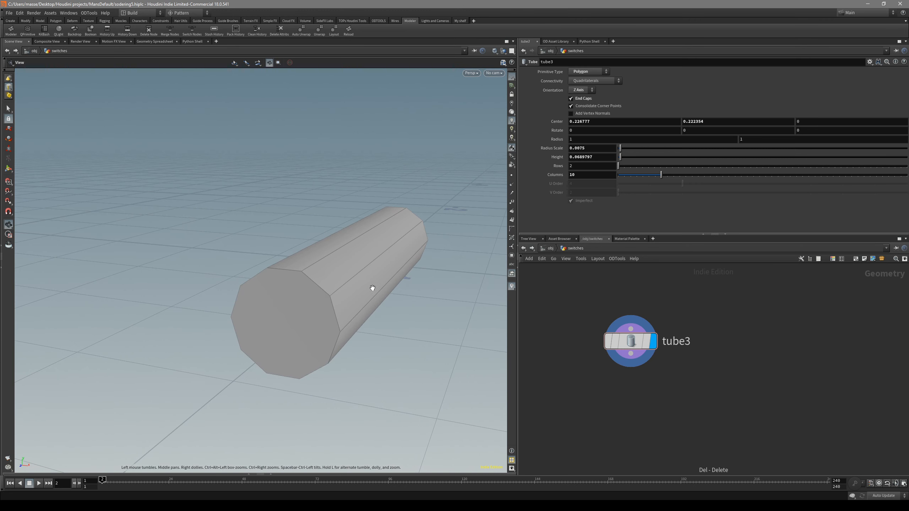
alt+drag(371, 288, 434, 337)
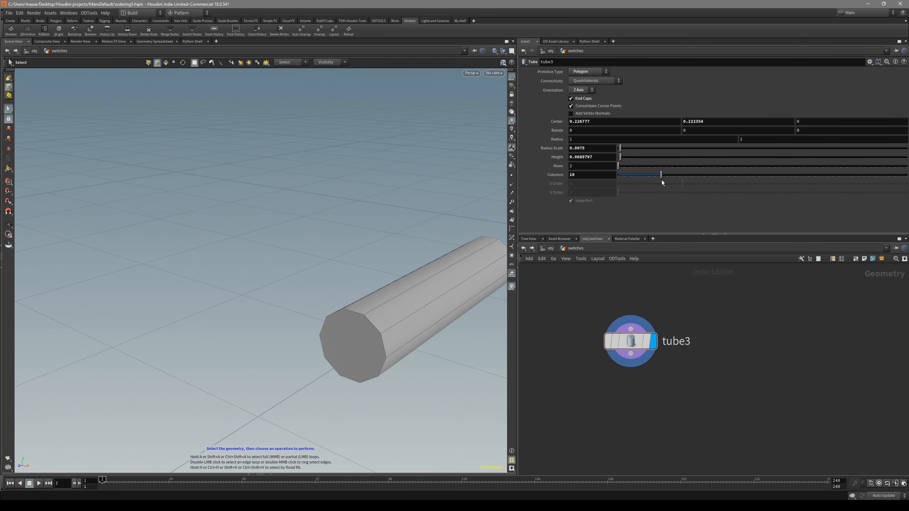
alt+drag(340, 353, 387, 328)
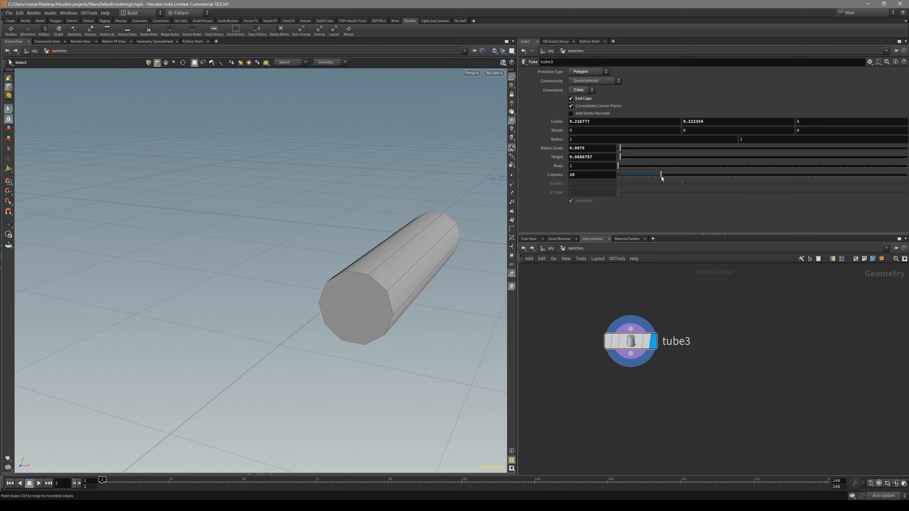
Step: Bevel the edge loop around the pin's front end by about 0.0038 with 1 division
key(3)
alt+drag(444, 283, 361, 304)
double_click(375, 283)
key(ctrl+b)
key(4)
click(405, 266)
Step: Compare the beveled pin with the front photo and duplicate polybevel6 as a second branch from tube3
key(space+3)
scroll(434, 283, up, 5)
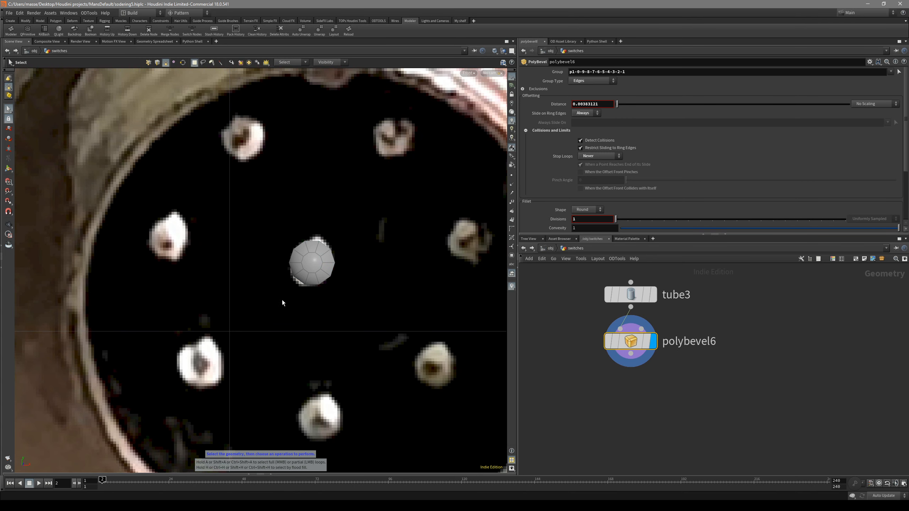
alt+middle_drag(289, 297, 271, 286)
scroll(202, 297, down, 2)
alt+middle_drag(202, 298, 216, 288)
drag(638, 338, 693, 368)
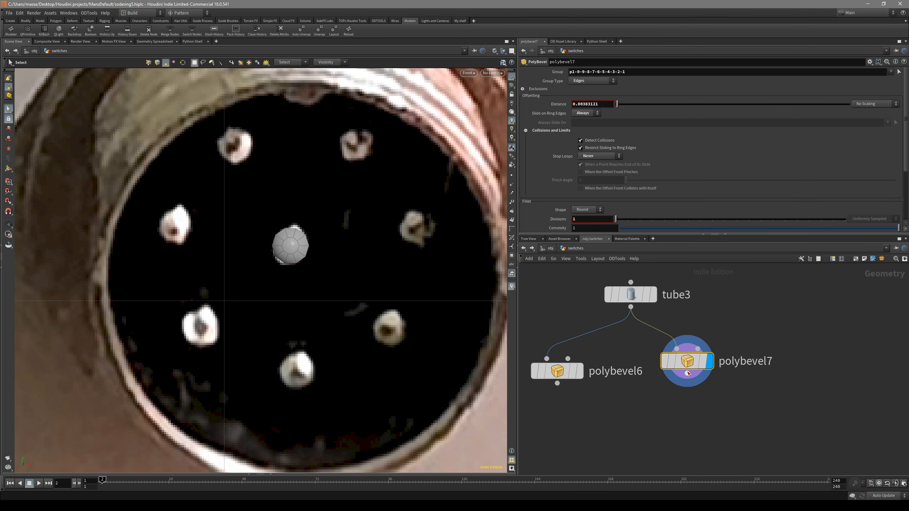
key(l)
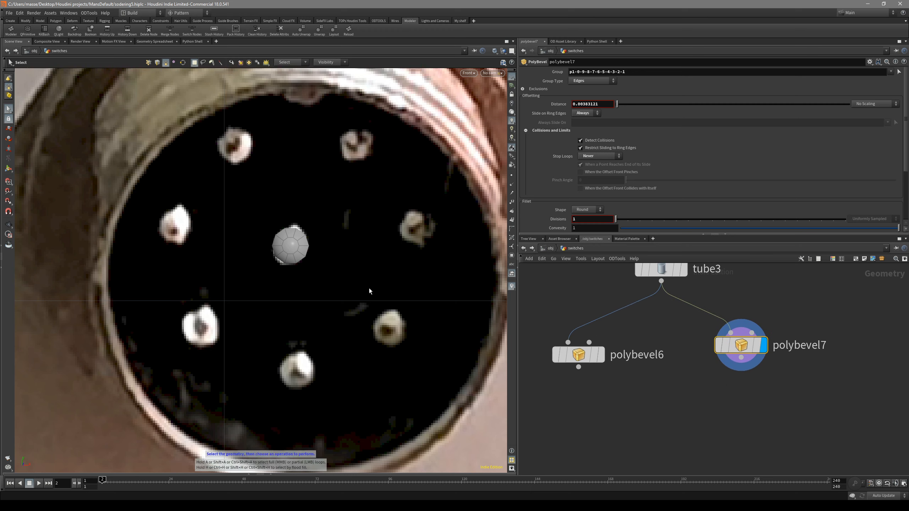
Step: Select the whole duplicated pin and move it straight down by about 0.050 onto the connector's lowest pin
double_click(297, 246)
key(t)
drag(320, 220, 320, 346)
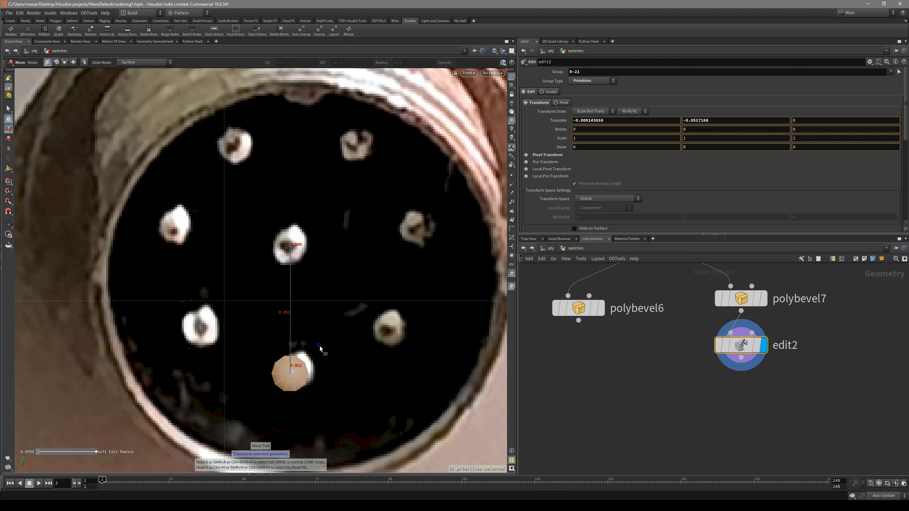
key(ctrl+z)
drag(292, 231, 289, 307)
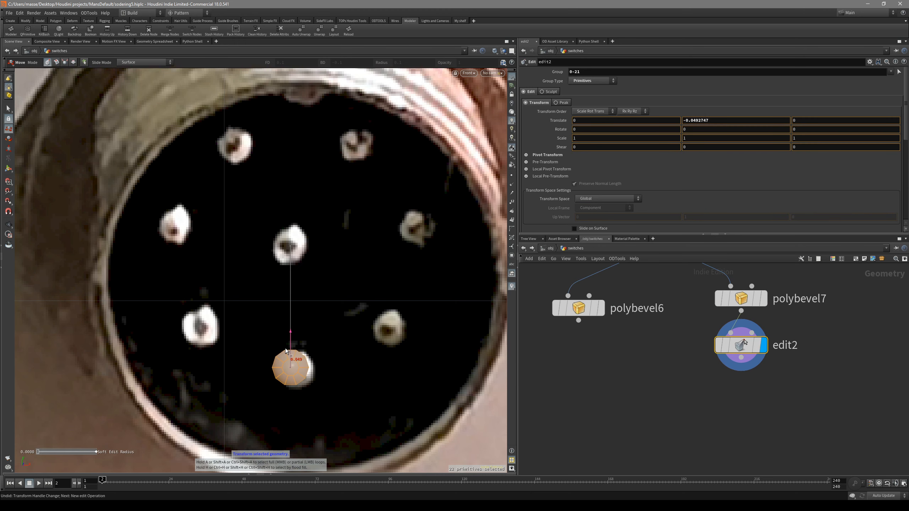
scroll(608, 380, down, 3)
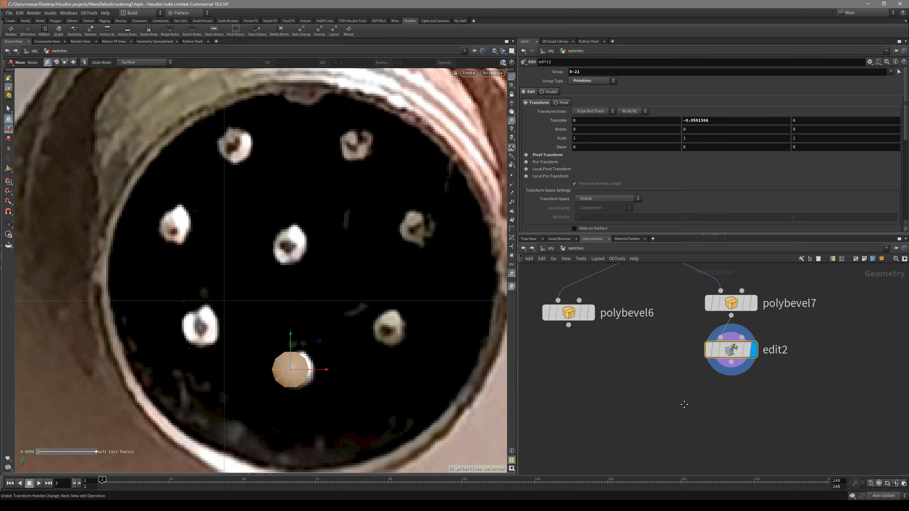
Step: Show the central pin, polybevel6, as a template alongside the moved pin from edit2
click(571, 339)
drag(575, 344, 577, 357)
right_click(572, 351)
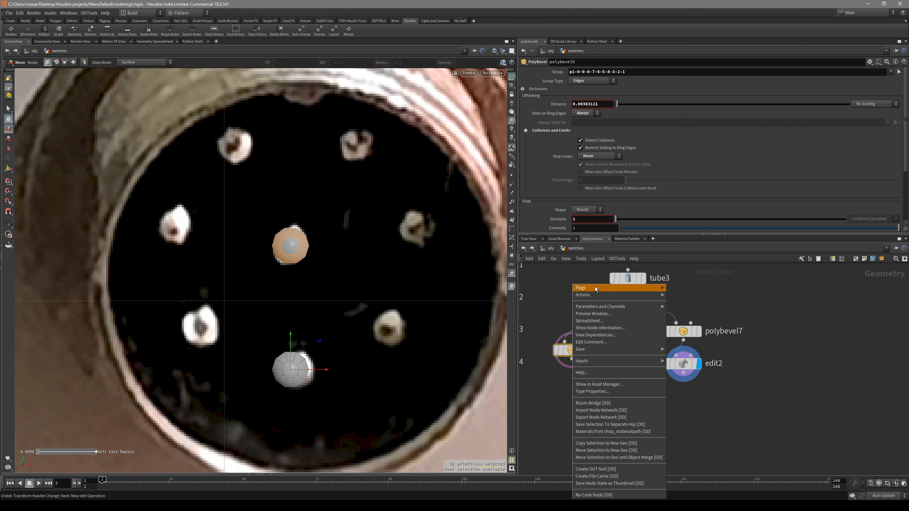
mouse_move(595, 287)
click(714, 309)
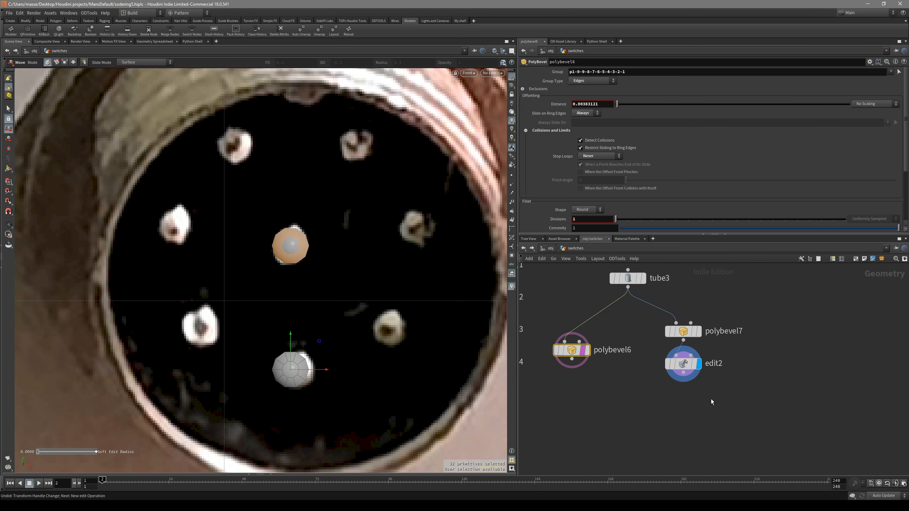
click(676, 367)
drag(688, 374, 688, 384)
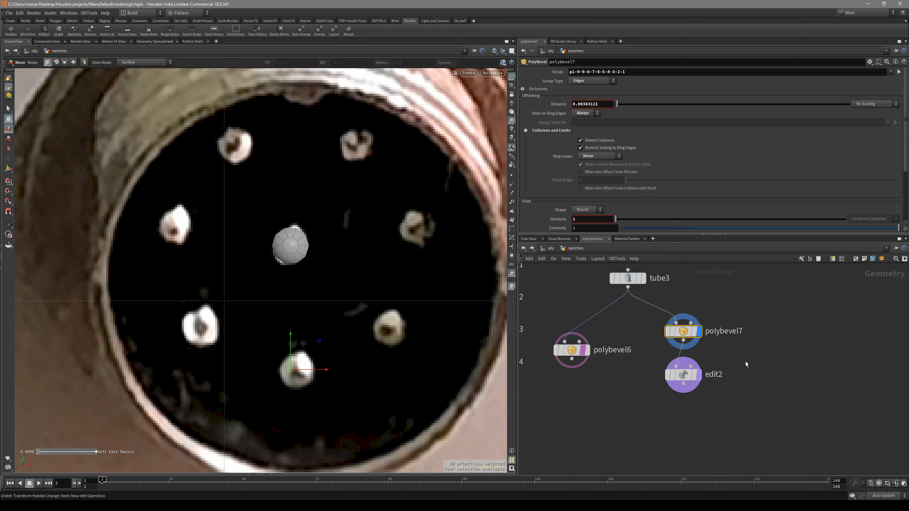
Step: Compare both pins with the front photo up close, redisplay edit2 and clear all template flags
alt+middle_drag(282, 236, 299, 207)
alt+right_drag(299, 207, 315, 220)
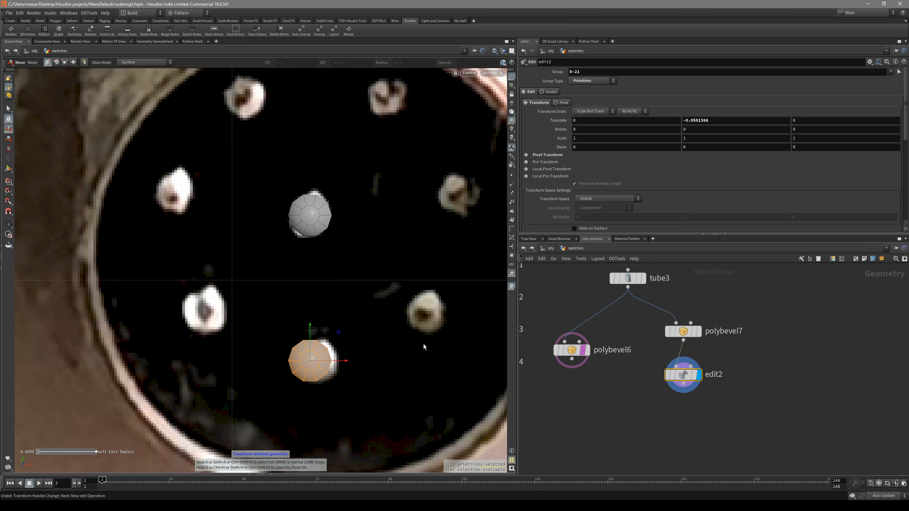
key(alt+t)
key(alt+t)
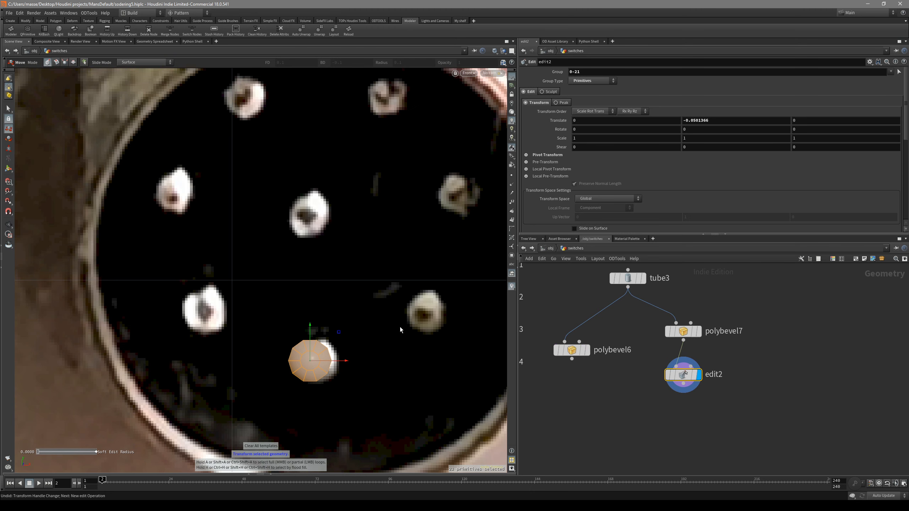
Step: Turn on the template display of the central pin, polybevel6, and rearrange edit2 below polybevel7 in the network
drag(618, 387, 570, 352)
key(r)
drag(716, 408, 696, 378)
key(r)
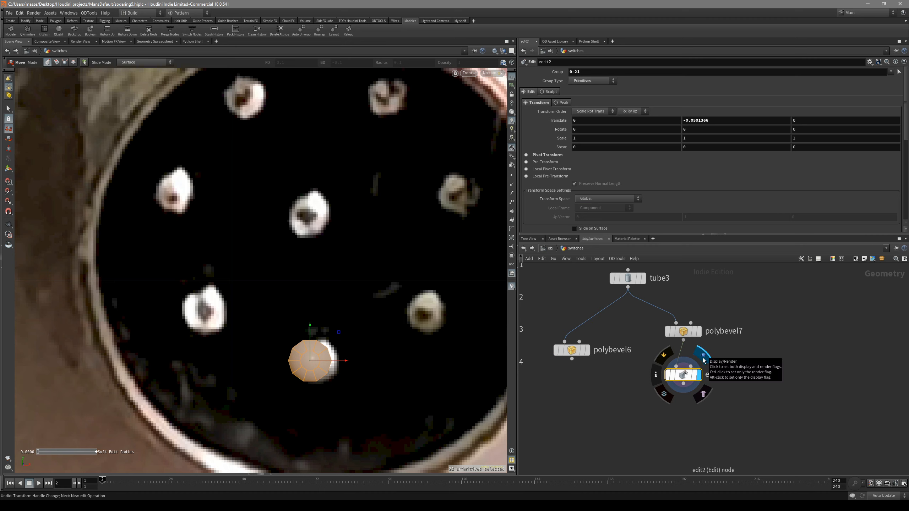
click(560, 344)
click(616, 389)
drag(683, 374, 700, 386)
key(space)
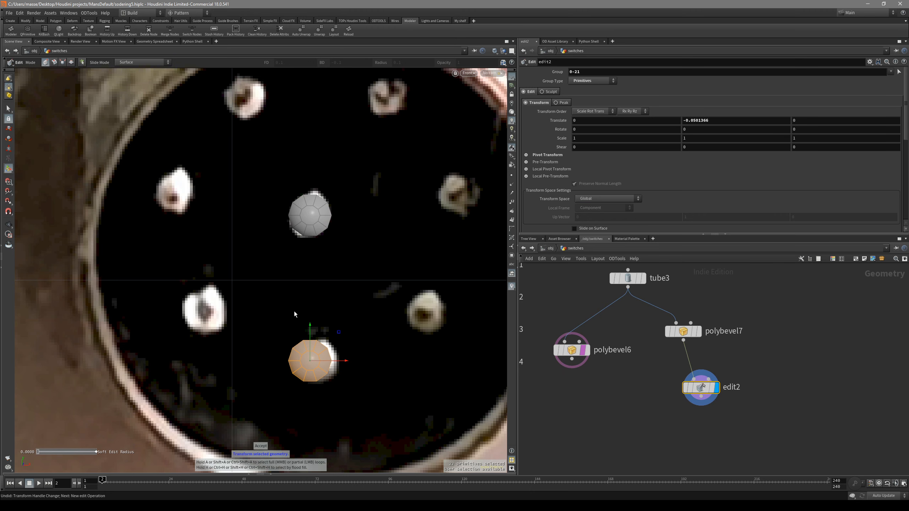
Step: Select the whole lowest pin and add a Copy and Transform node after edit2
scroll(297, 311, down, 3)
middle_drag(306, 335, 320, 334)
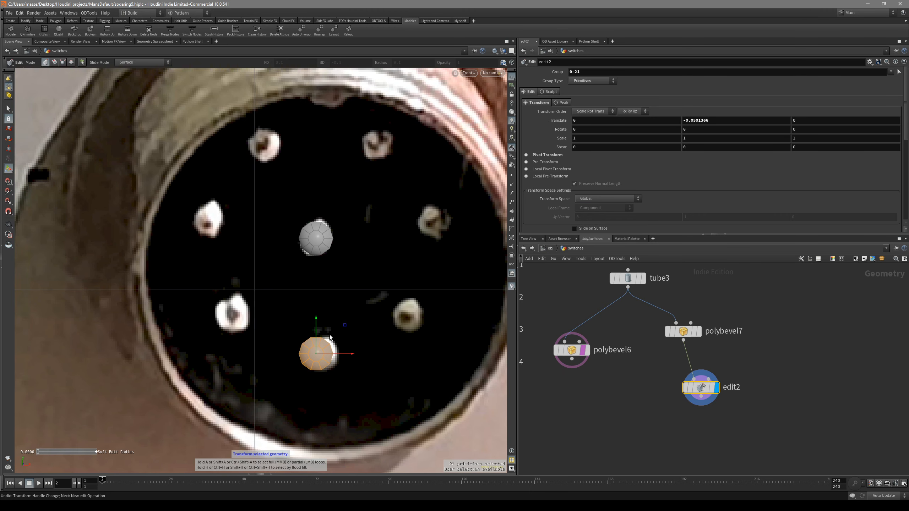
key(s)
click(346, 335)
double_click(318, 353)
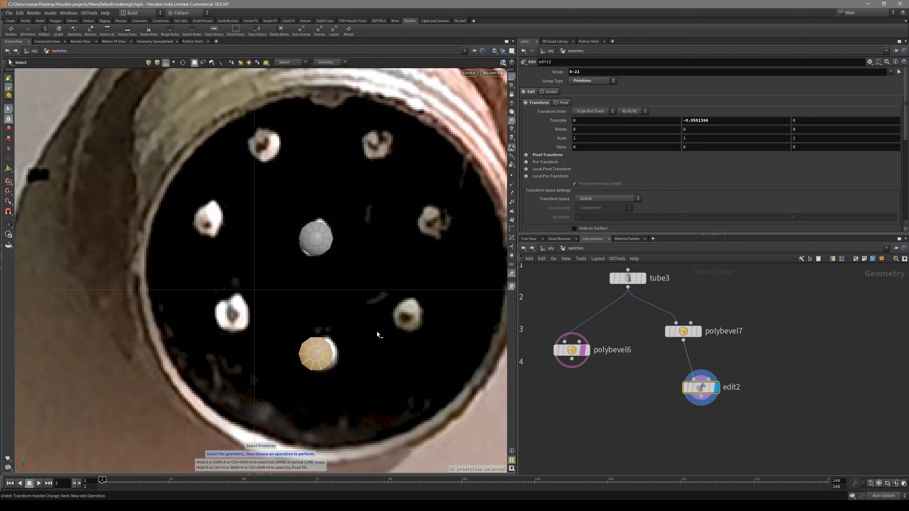
key(shift+d)
scroll(366, 356, up, 2)
middle_drag(344, 372, 375, 375)
Step: Apply the saved 360 z preset to copy1 so its copies rotate around the Z axis
click(871, 62)
click(872, 63)
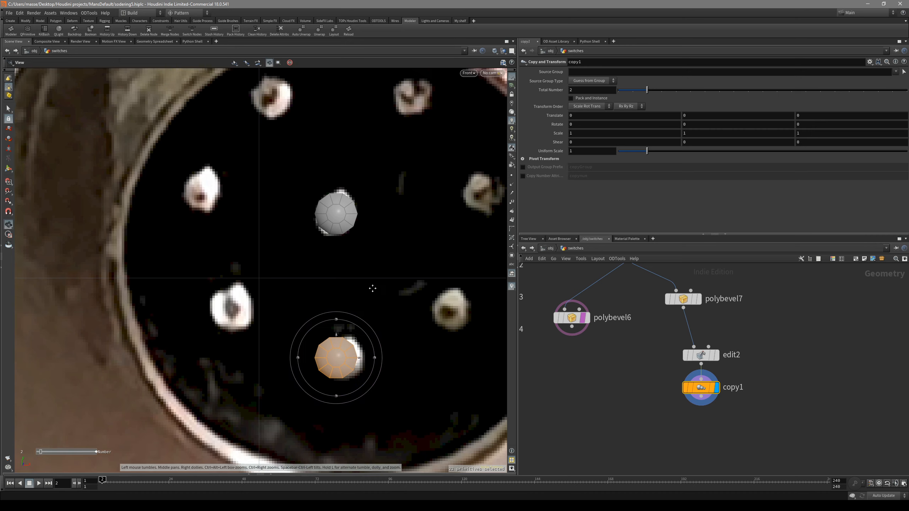
click(870, 62)
click(353, 250)
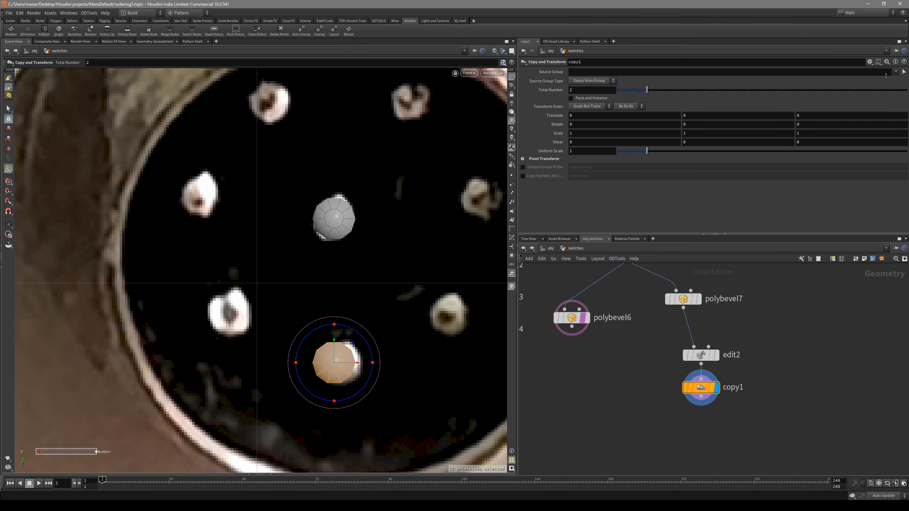
click(871, 62)
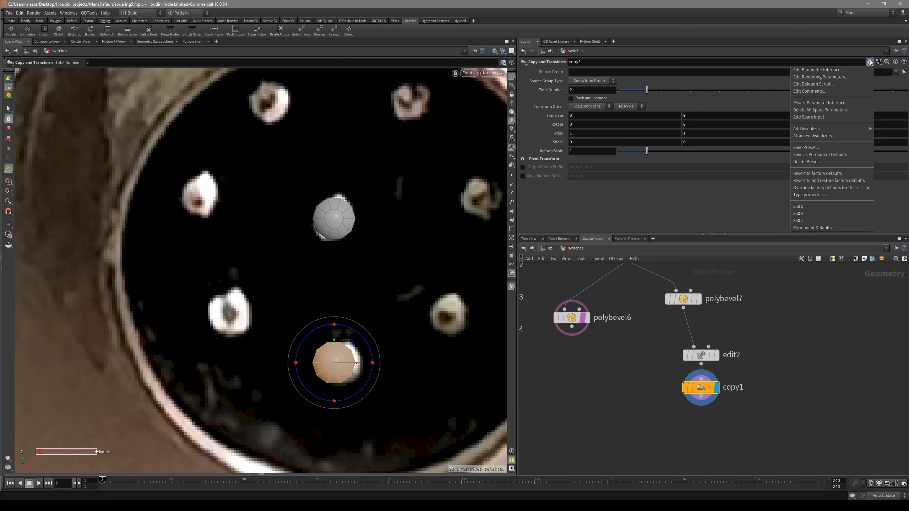
click(827, 221)
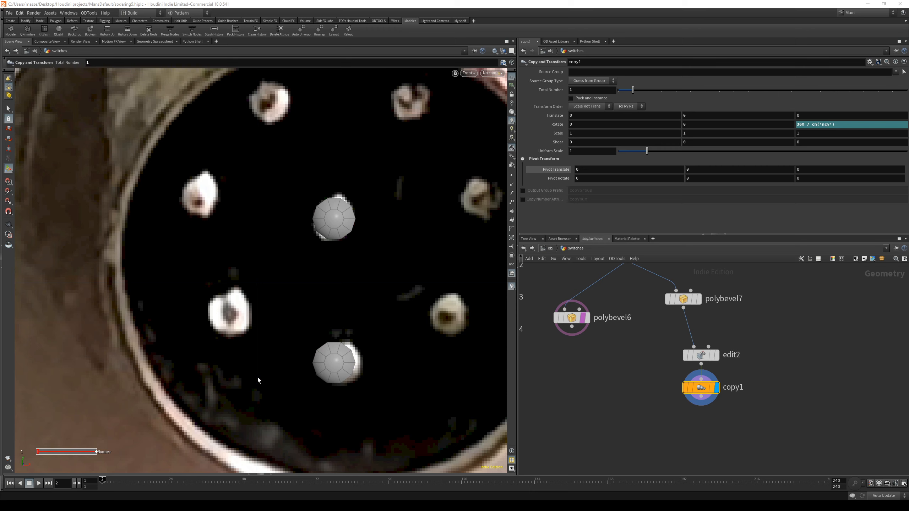
Step: Try the 360 y and 360 x presets on copy1 and reapply 360 z
scroll(375, 328, down, 2)
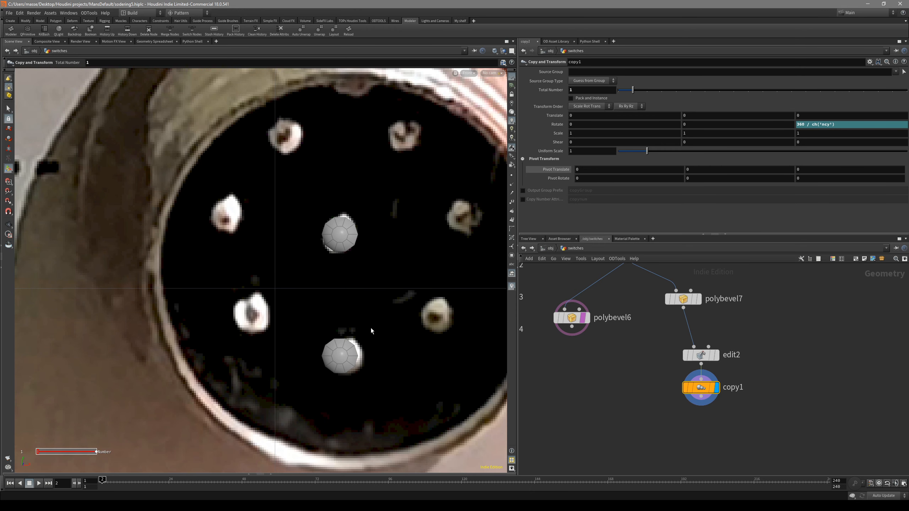
click(874, 63)
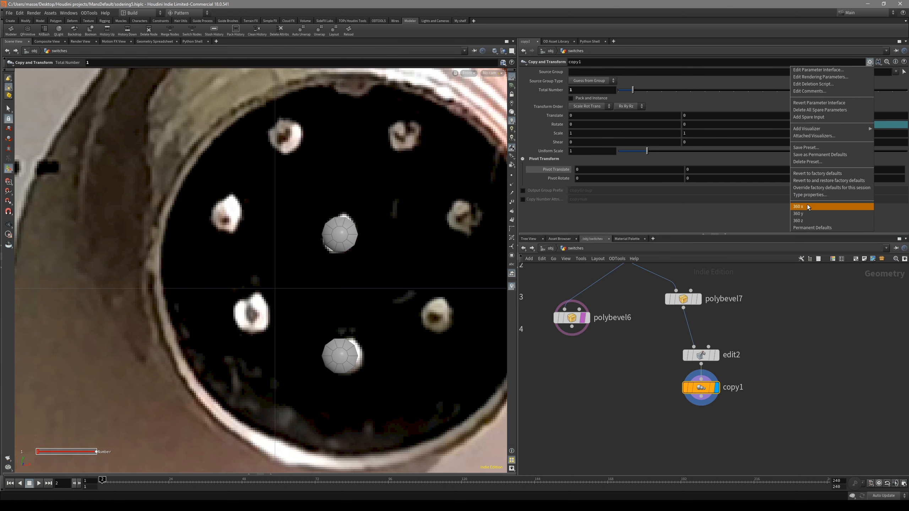
click(823, 214)
click(870, 62)
click(825, 210)
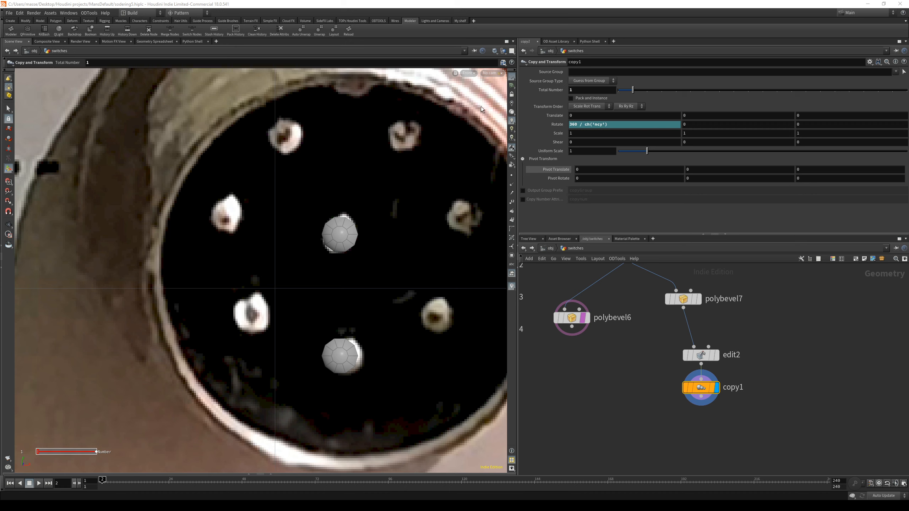
right_click(852, 69)
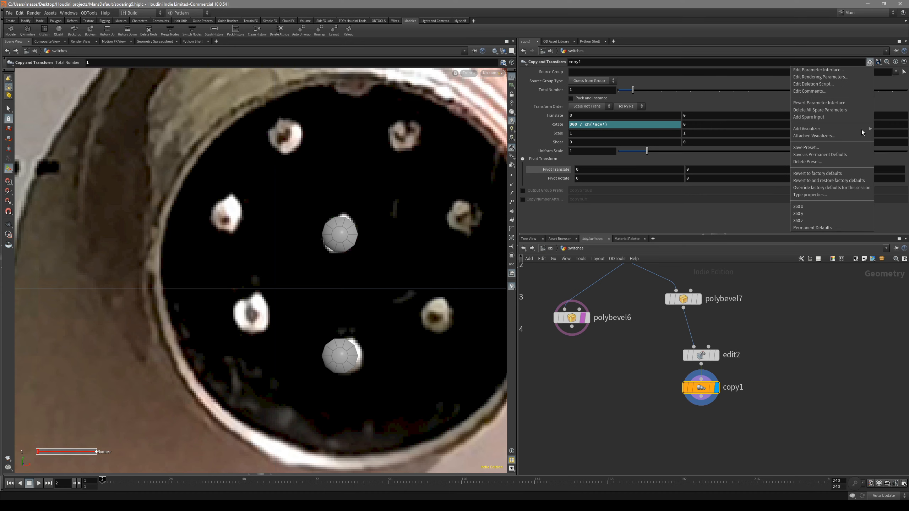
click(826, 218)
key(Escape)
Step: Try shifting copy1's pivot along X to 0.2 and reset it to its default
right_drag(347, 336, 237, 294)
scroll(237, 294, down, 2)
key(Return)
scroll(244, 340, up, 6)
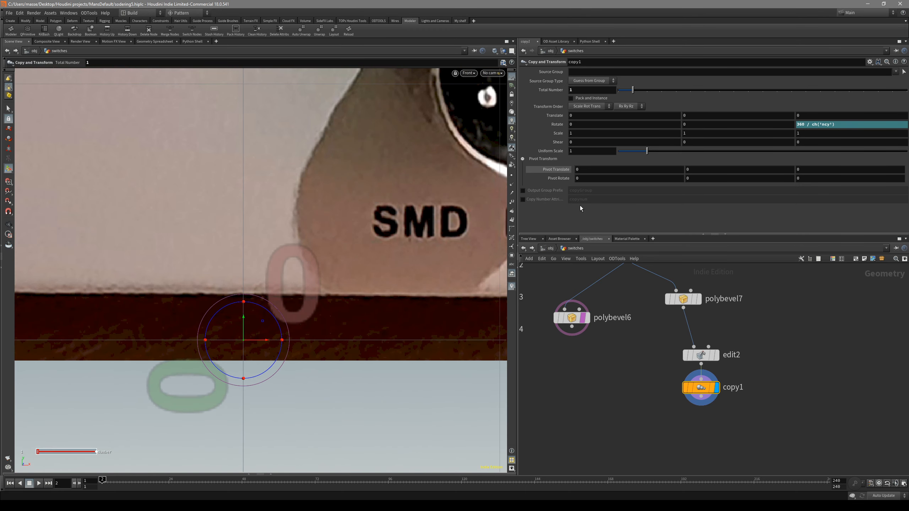
middle_drag(584, 171, 587, 173)
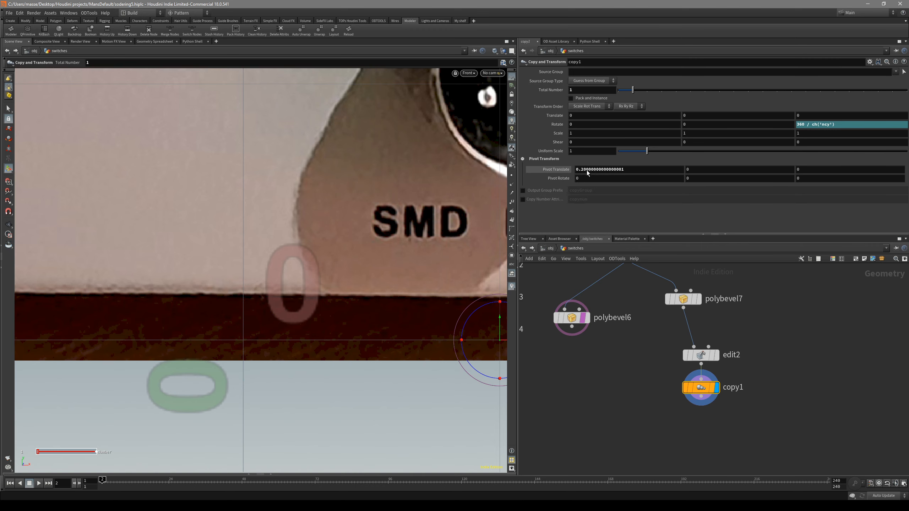
ctrl+middle_click(578, 172)
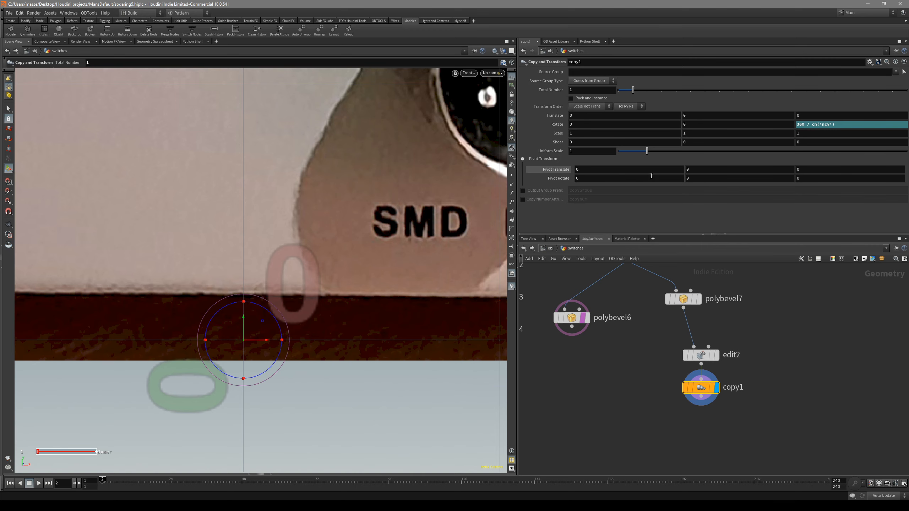
Step: Examine where copy1's handle sits relative to the connector and check the handle's move and orientation-picking options
scroll(379, 200, down, 6)
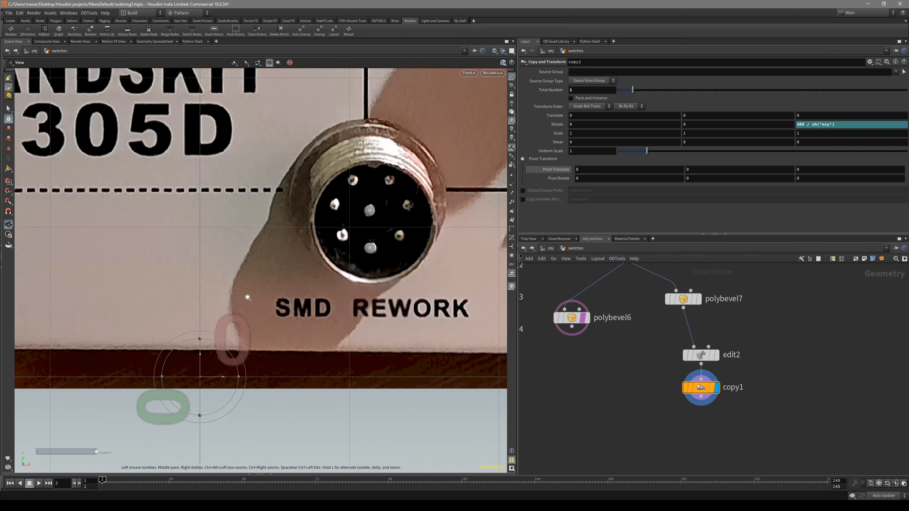
scroll(370, 219, down, 3)
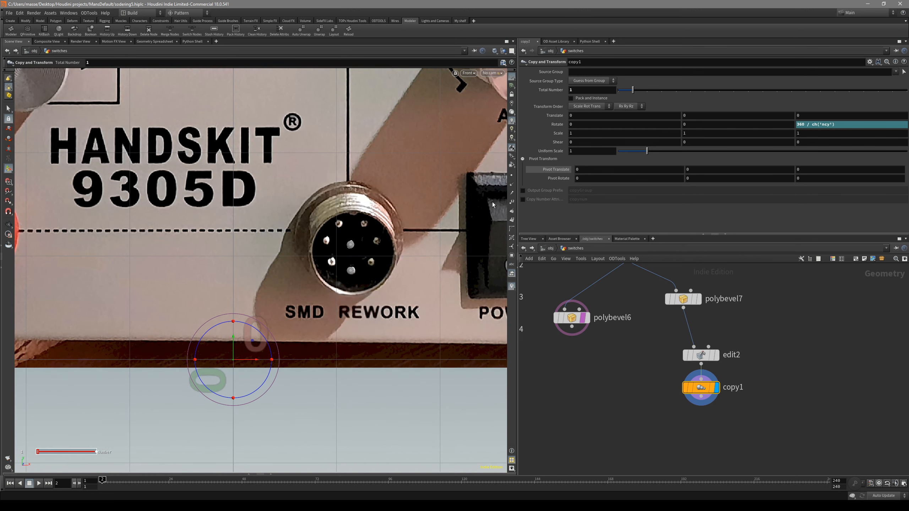
key(Escape)
scroll(356, 245, up, 8)
alt+right_drag(436, 233, 493, 226)
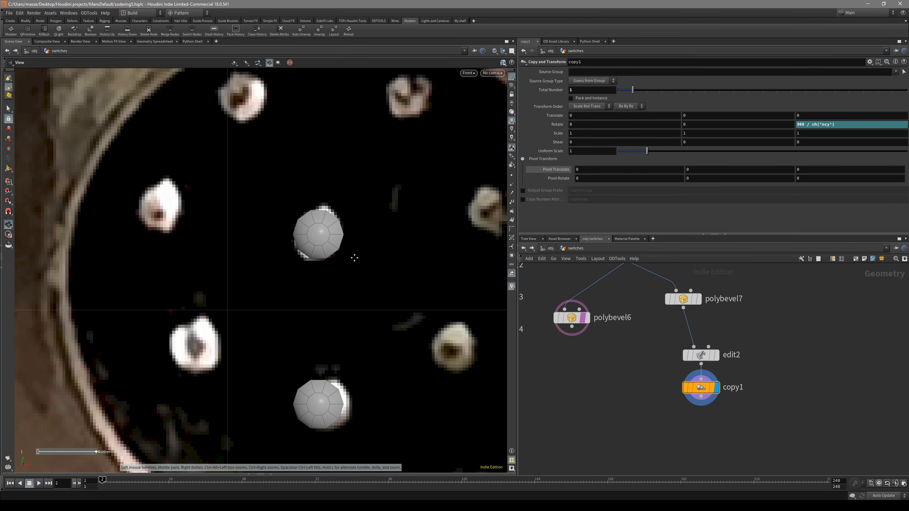
alt+middle_drag(360, 258, 319, 274)
alt+right_drag(353, 270, 237, 309)
key(Return)
right_click(238, 308)
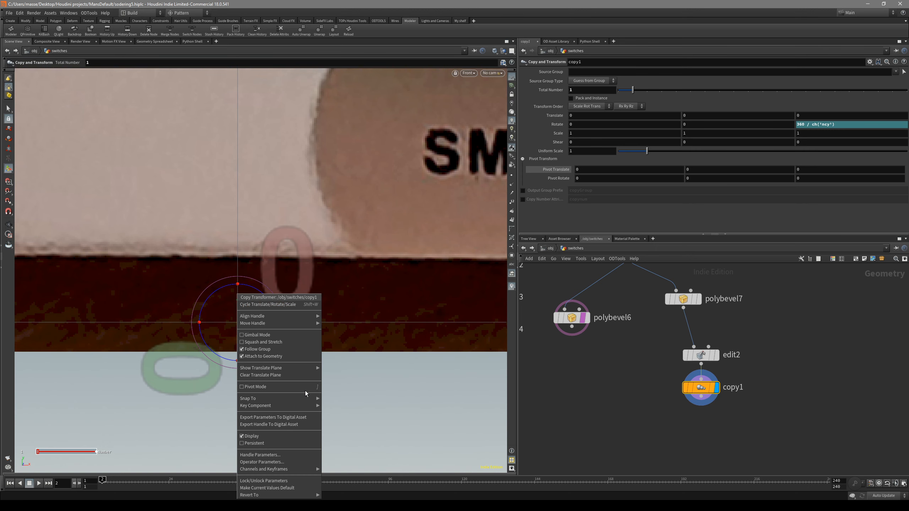
mouse_move(298, 323)
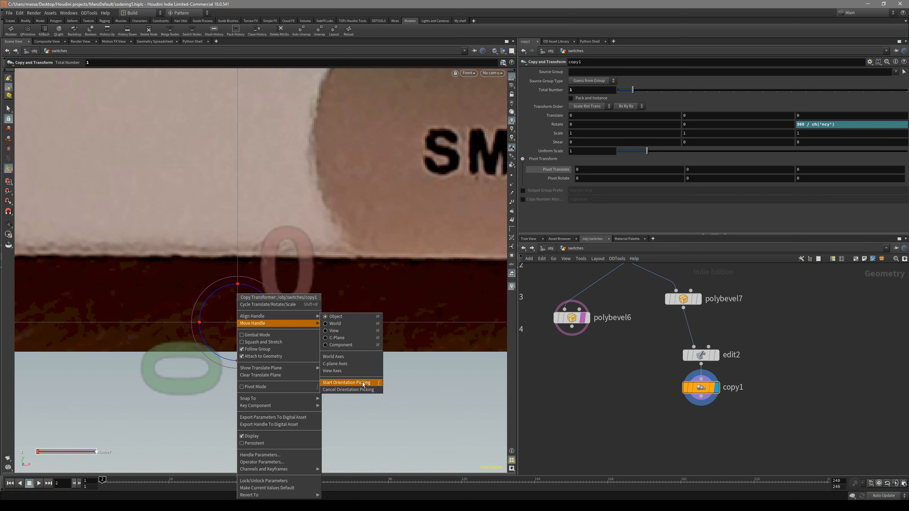
key(Escape)
scroll(438, 319, down, 5)
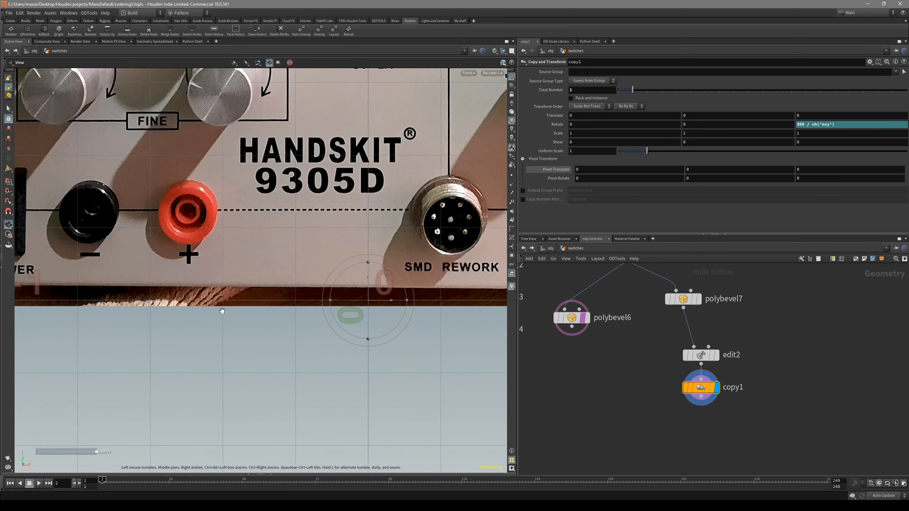
scroll(222, 311, down, 2)
scroll(390, 281, up, 10)
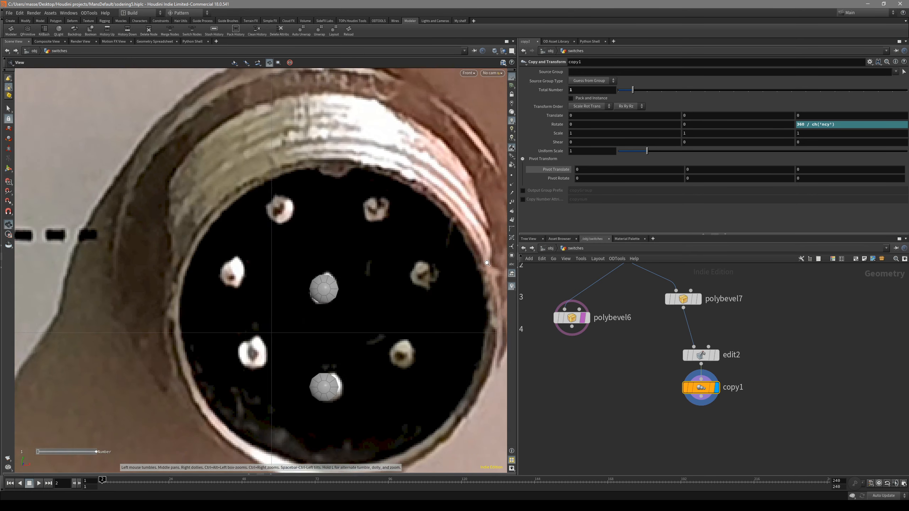
key(Return)
scroll(324, 329, up, 1)
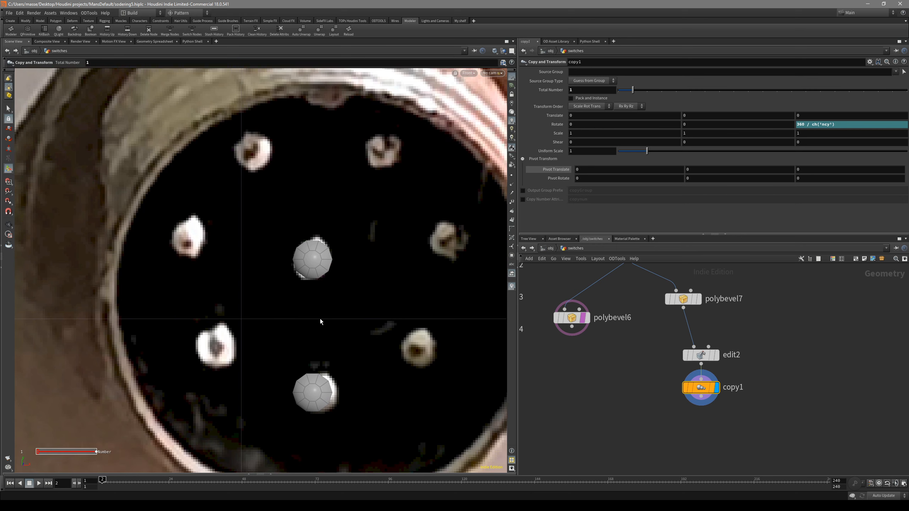
scroll(324, 311, down, 1)
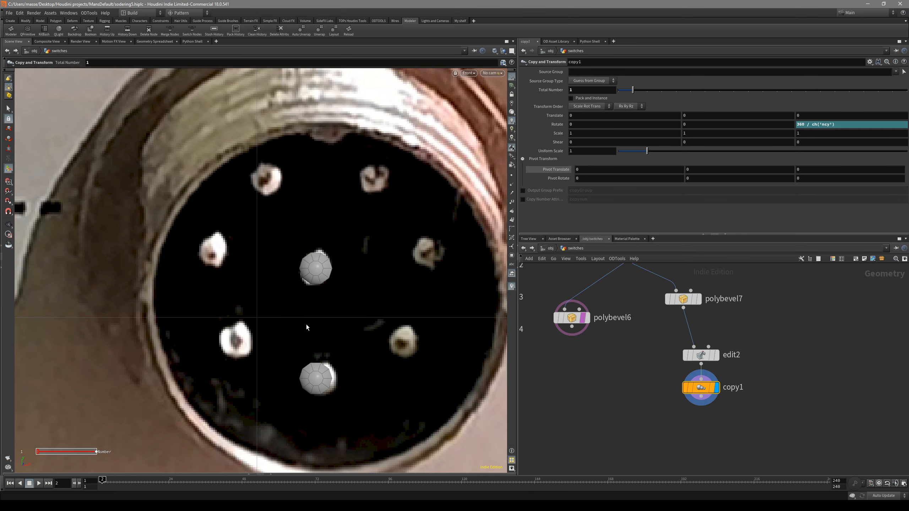
Step: Switch copy1's handle to pivot mode and move the pivot freehand to about 0.083 in X and 0.016 in Y
key(Insert)
scroll(308, 305, down, 3)
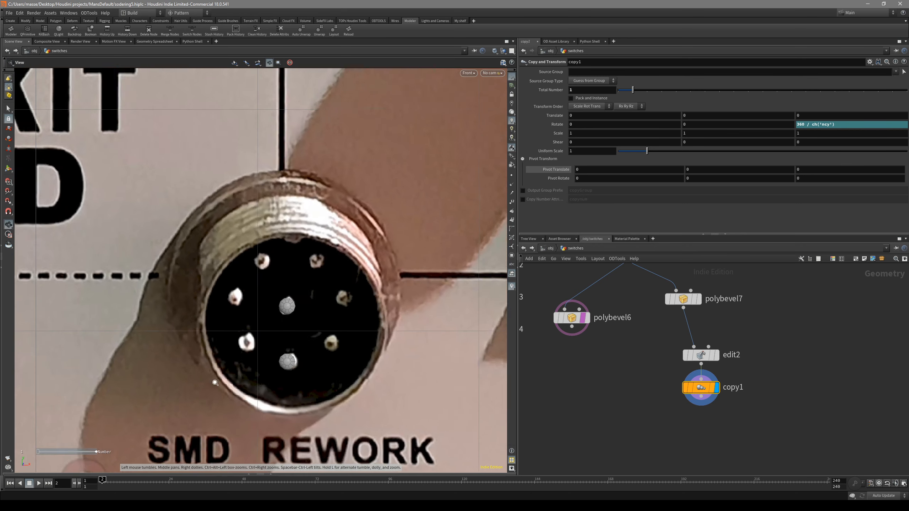
scroll(233, 322, up, 1)
drag(192, 409, 311, 383)
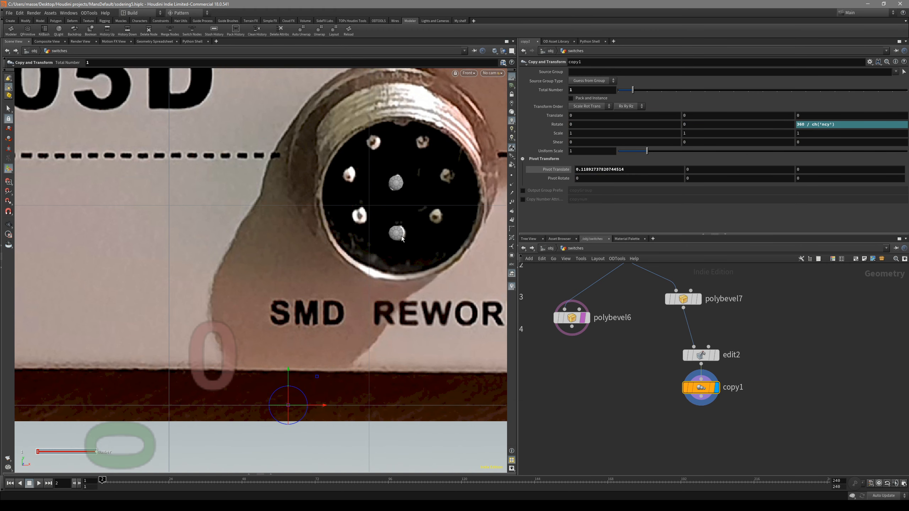
drag(319, 380, 283, 364)
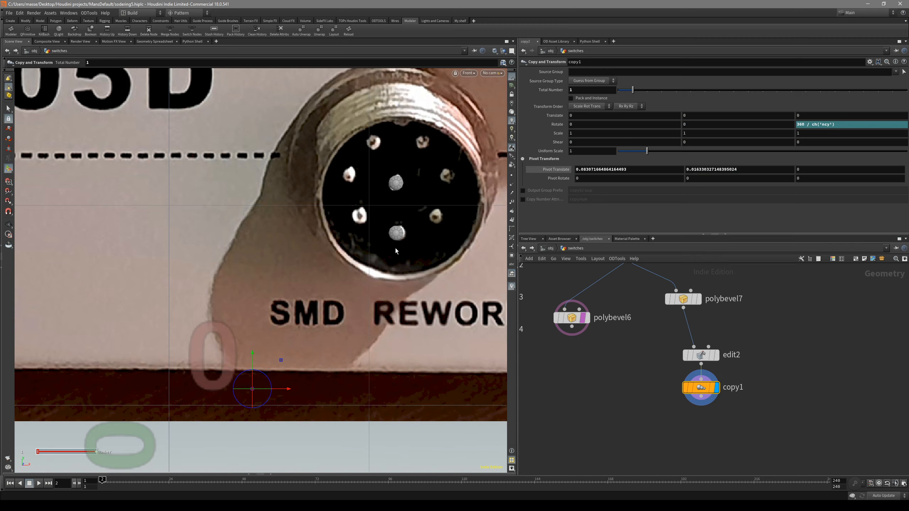
Step: Try to snap copy1's pivot onto the central pin using orientation picking, with pivot rotation 90, 0, -180
key(Escape)
scroll(380, 215, up, 5)
scroll(380, 215, up, 2)
key(Return)
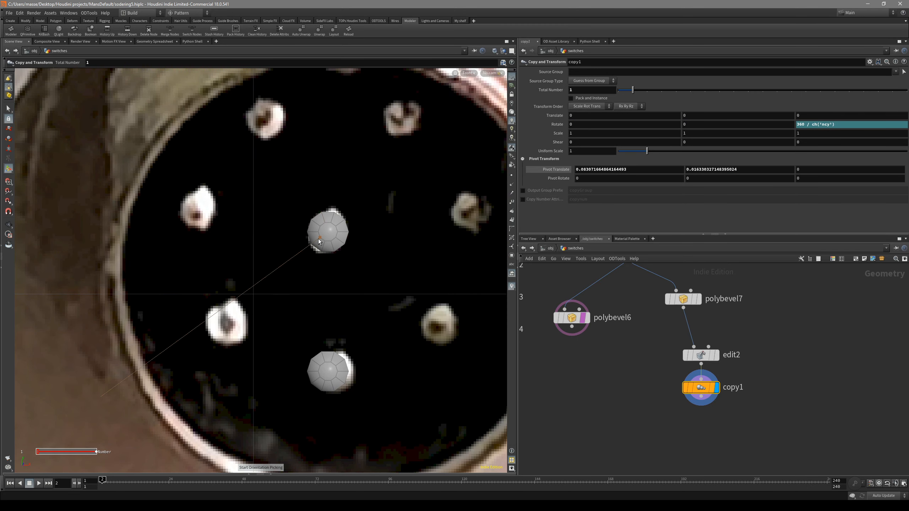
scroll(185, 396, down, 4)
alt+middle_drag(185, 396, 236, 413)
scroll(193, 395, down, 2)
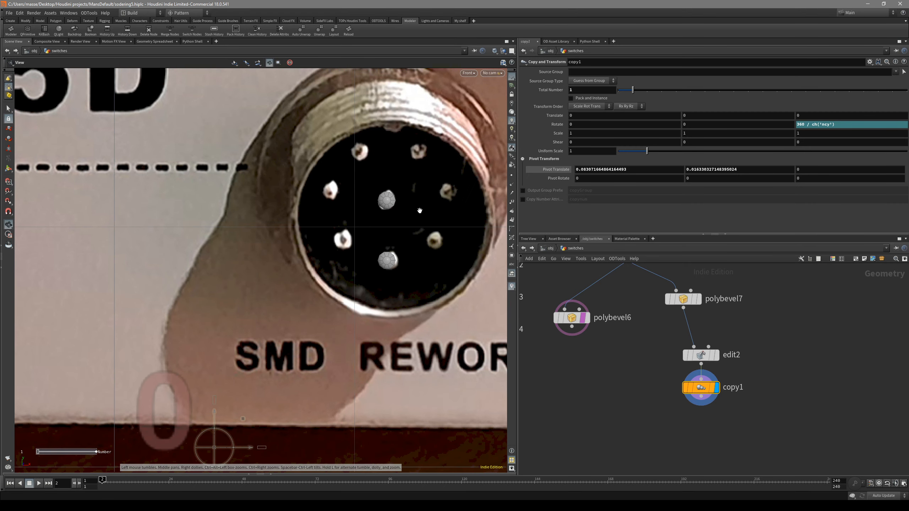
scroll(315, 250, up, 4)
click(314, 253)
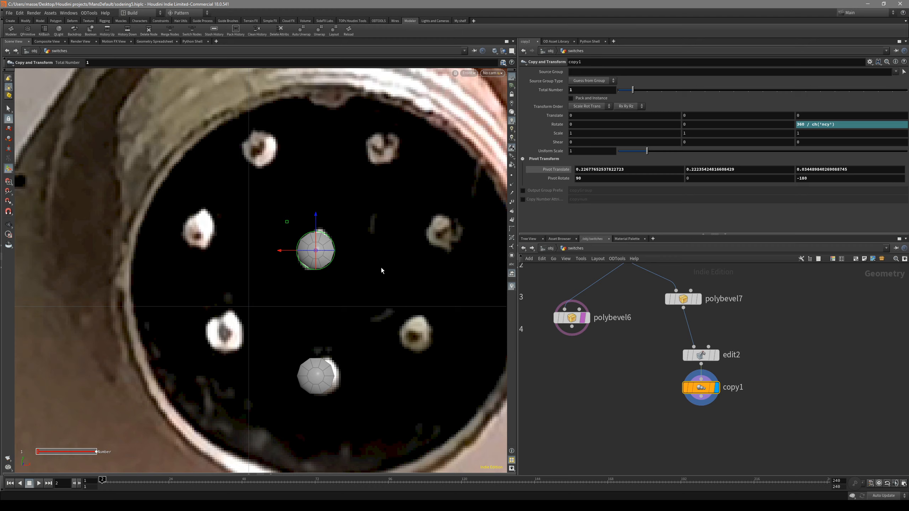
Step: Undo the rotated pivot snap on the central pin and toggle the handle's pivot mode
alt+middle_drag(373, 313, 403, 232)
key(ctrl+z)
alt+right_drag(404, 219, 304, 243)
alt+middle_drag(273, 299, 327, 210)
key(Insert)
key(Insert)
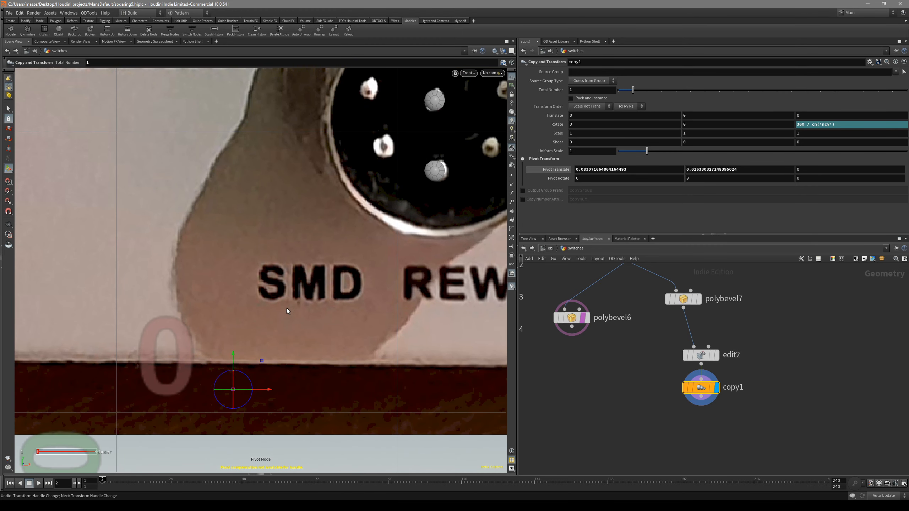
key(Insert)
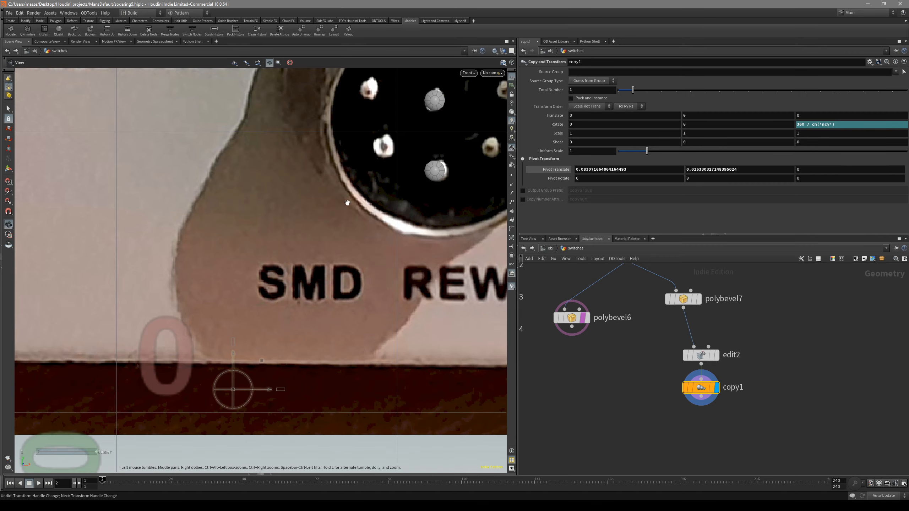
Step: Snap copy1's pivot to the center of the central pin, at about 0.227, 0.222, 0.034, without any pivot rotation
alt+middle_drag(348, 203, 247, 312)
alt+right_drag(301, 232, 372, 211)
alt+middle_drag(373, 211, 305, 260)
alt+right_drag(305, 261, 396, 231)
alt+right_drag(279, 247, 345, 276)
alt+right_drag(312, 251, 353, 245)
alt+middle_drag(310, 239, 283, 268)
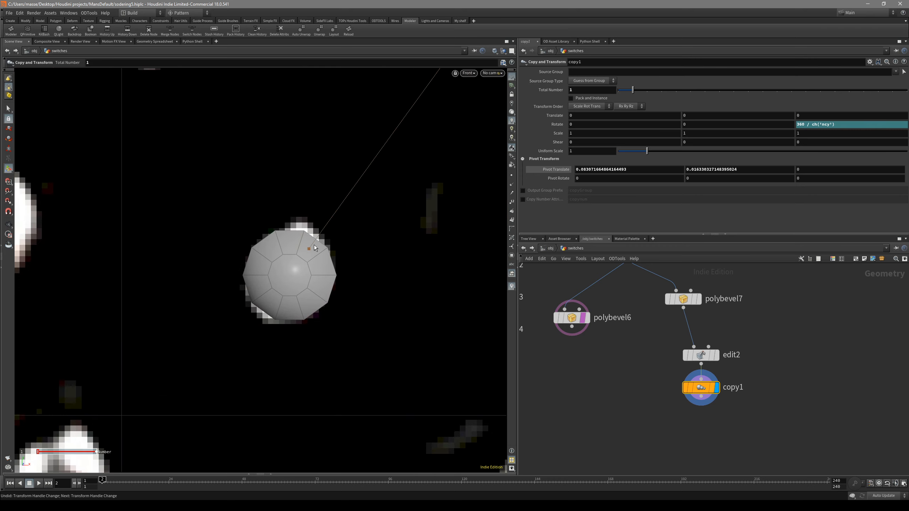
click(293, 276)
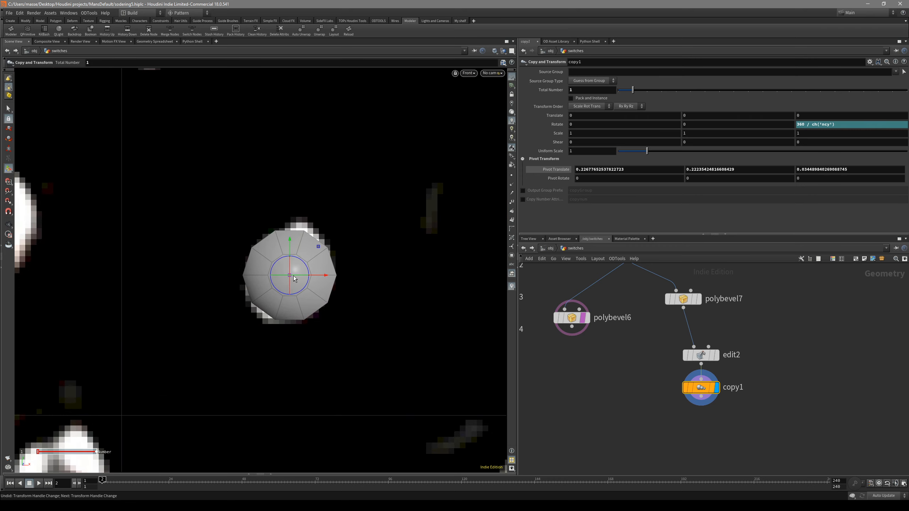
scroll(410, 305, down, 3)
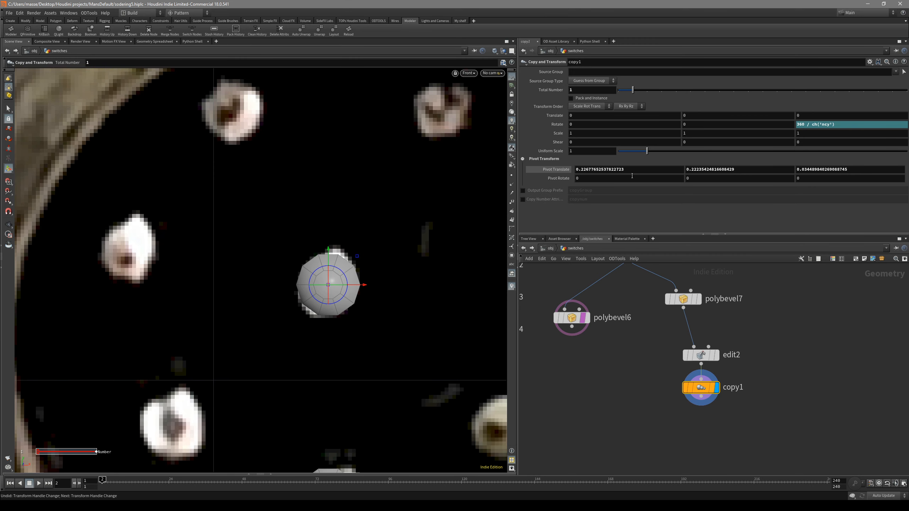
Step: Set copy1's total number of copies to 7 so the outer pins ring the central pin
alt+middle_drag(411, 269, 366, 250)
key(r)
scroll(359, 268, down, 2)
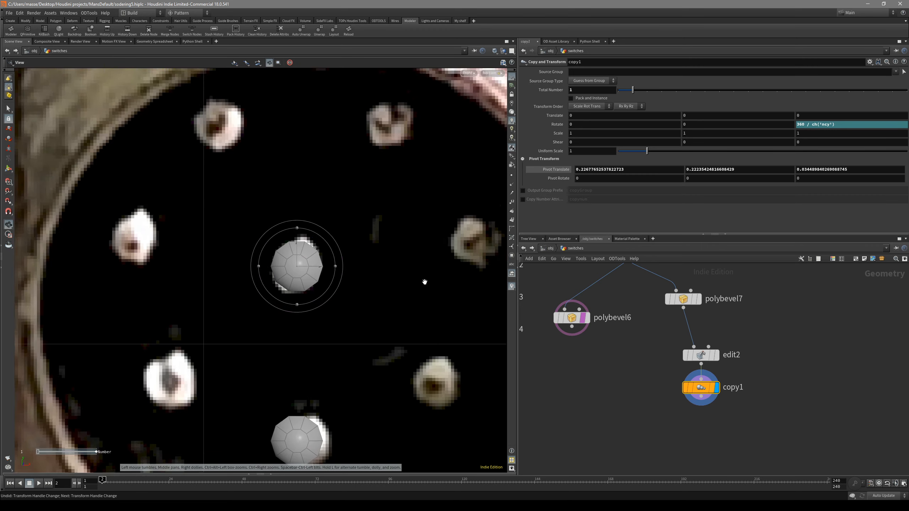
scroll(420, 281, down, 3)
alt+middle_drag(420, 280, 398, 252)
mouse_move(340, 217)
mouse_down()
mouse_move(349, 235)
mouse_move(345, 228)
mouse_up()
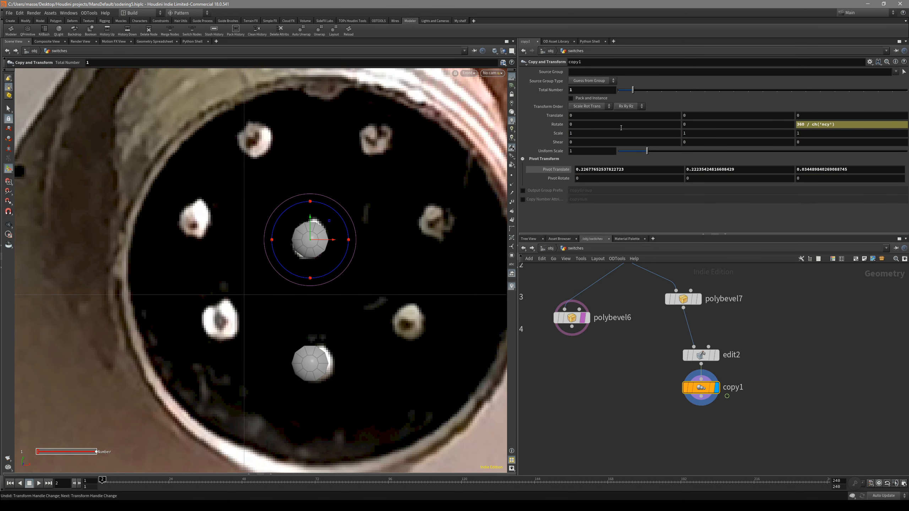
drag(633, 89, 777, 92)
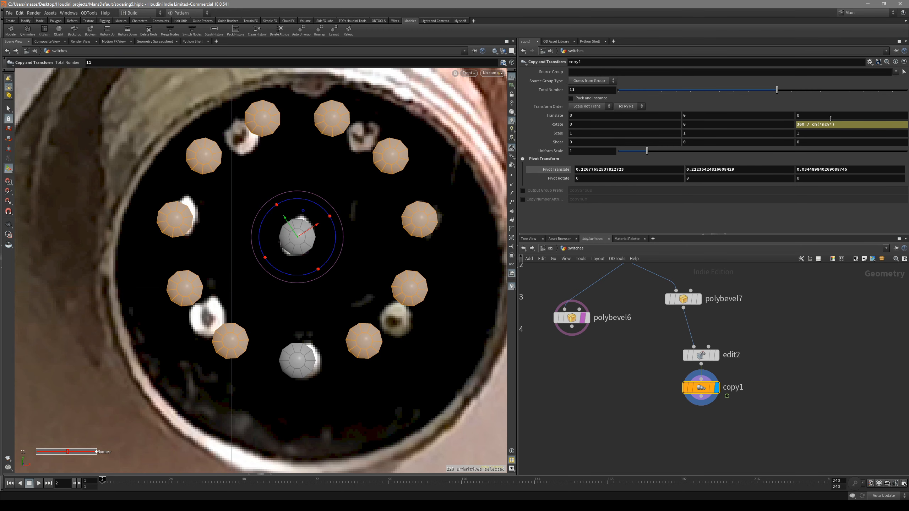
drag(777, 89, 720, 94)
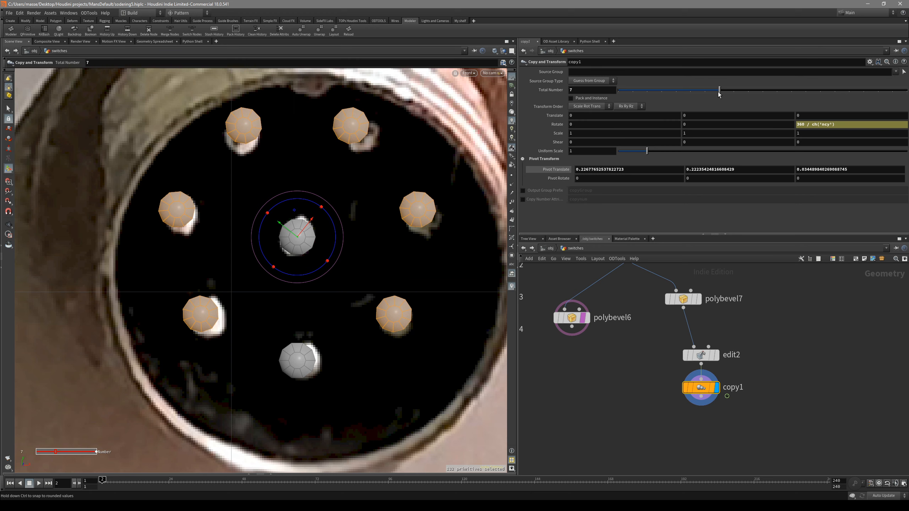
scroll(304, 281, down, 3)
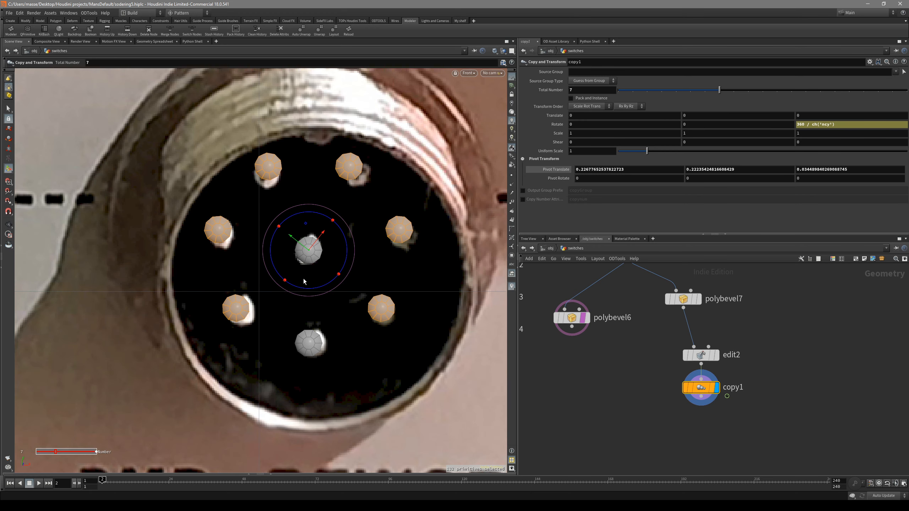
key(Escape)
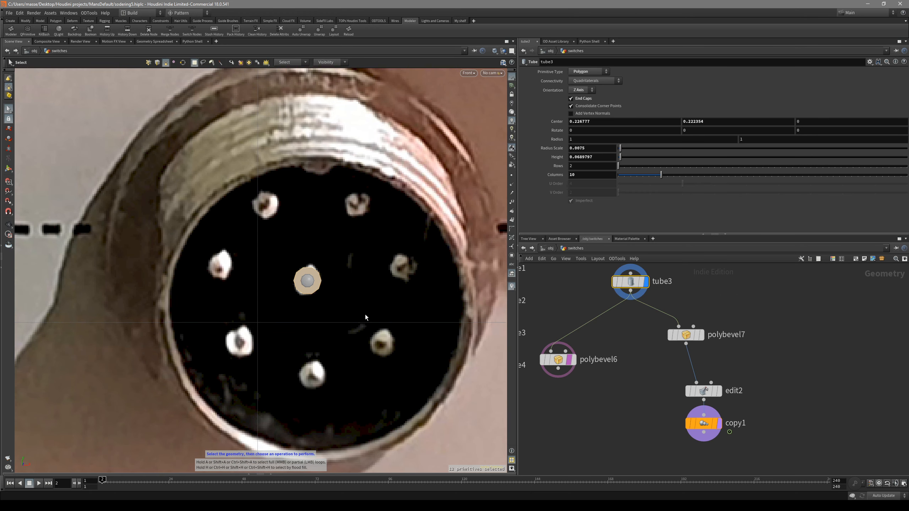
key(s)
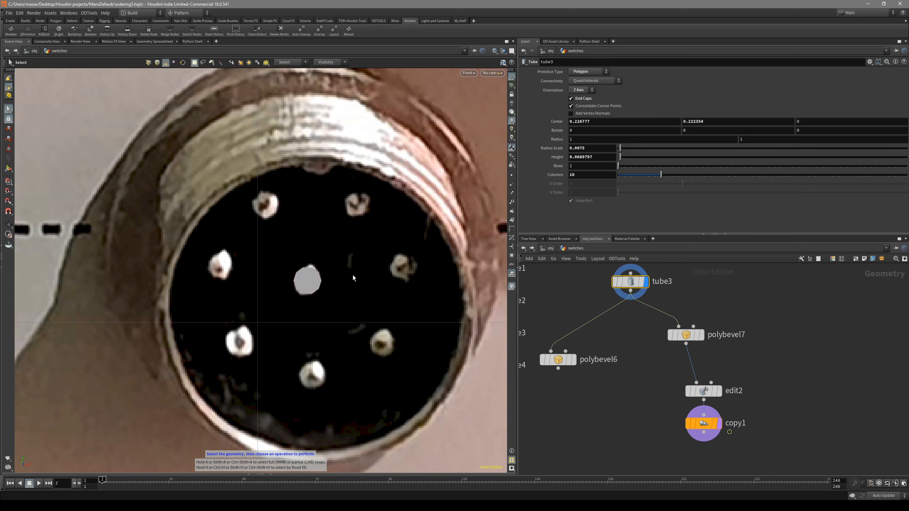
key(Escape)
scroll(344, 290, down, 3)
key(e)
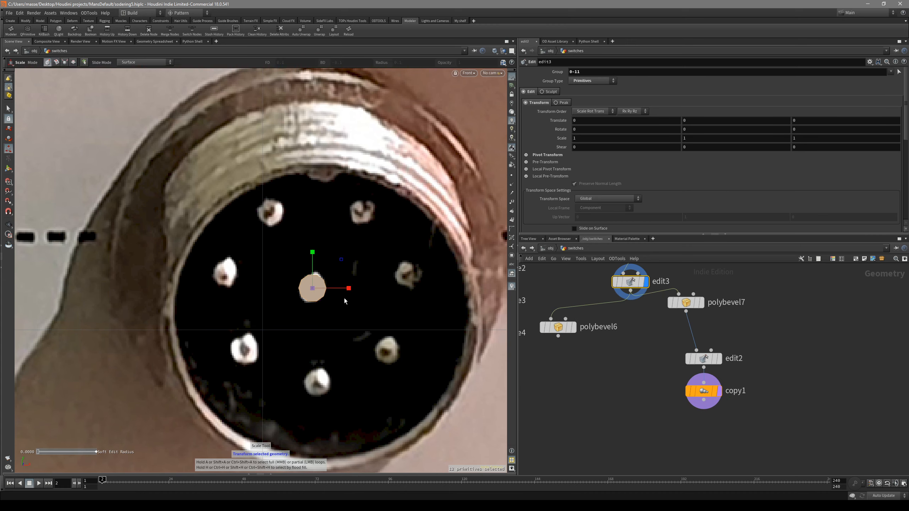
middle_drag(619, 345, 667, 369)
scroll(608, 376, up, 2)
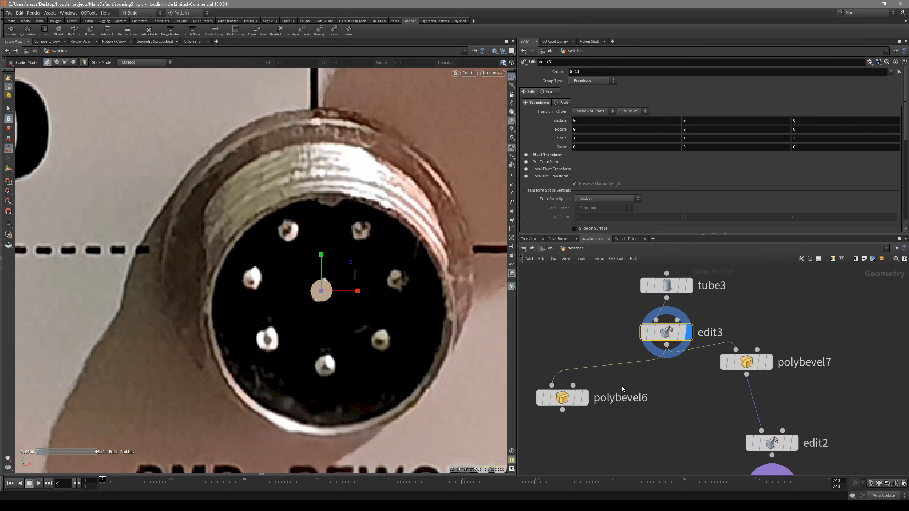
drag(561, 401, 542, 416)
middle_drag(662, 369, 647, 422)
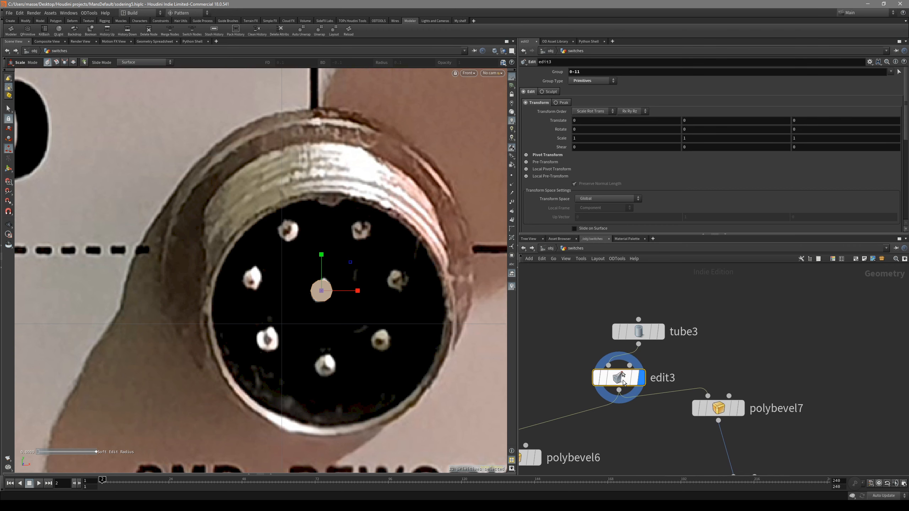
key(Delete)
Step: Duplicate the tube3 node as a separate, unconnected tube beside it and display the copy
alt+drag(655, 335, 743, 337)
middle_drag(788, 378, 732, 361)
drag(681, 320, 704, 329)
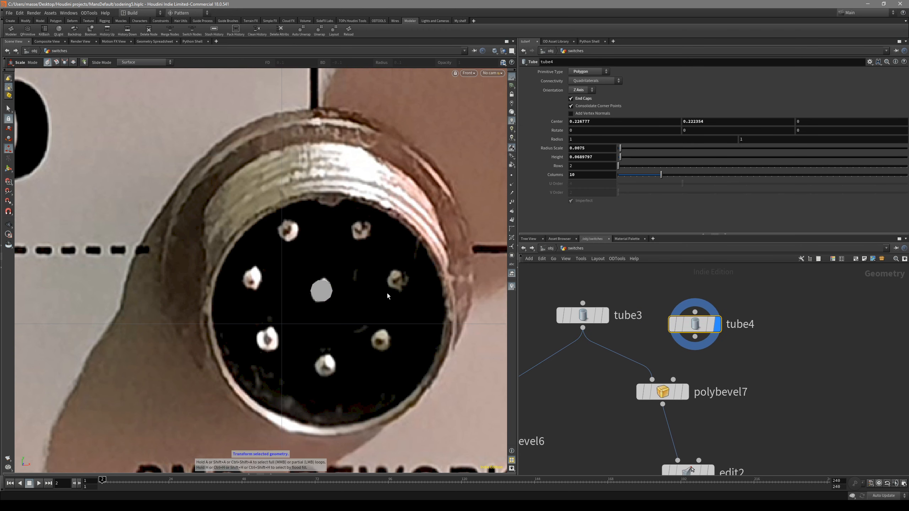
click(604, 315)
drag(703, 326, 741, 304)
click(755, 302)
key(s)
click(325, 287)
click(368, 288)
scroll(367, 291, up, 2)
double_click(322, 291)
key(e)
middle_drag(798, 312, 797, 360)
key(Delete)
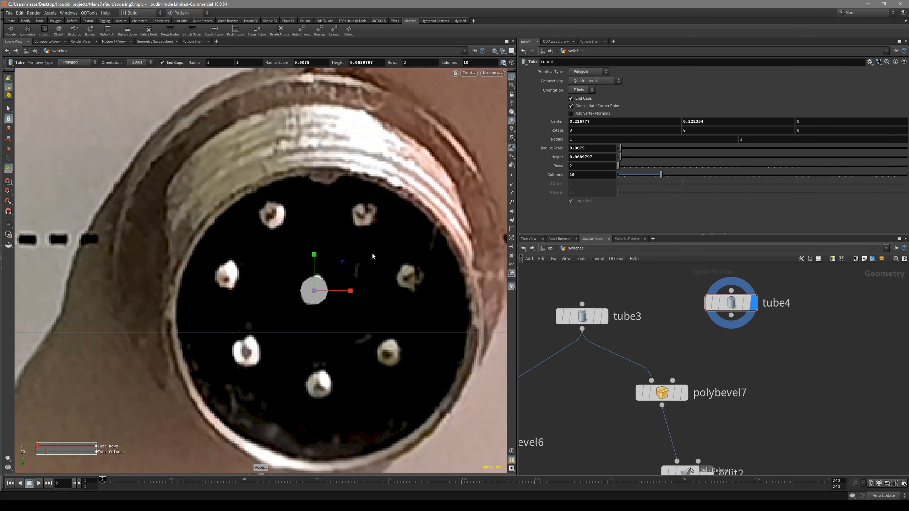
Step: Enlarge tube4 to both radii of about 10.617 to fit the connector's black face, and set its columns to 30
drag(343, 263, 611, 159)
drag(343, 263, 351, 255)
drag(698, 174, 784, 182)
scroll(340, 258, down, 2)
Step: Inset tube4's front face by 0.004 with PolyExtrude to form a thin rim
key(s)
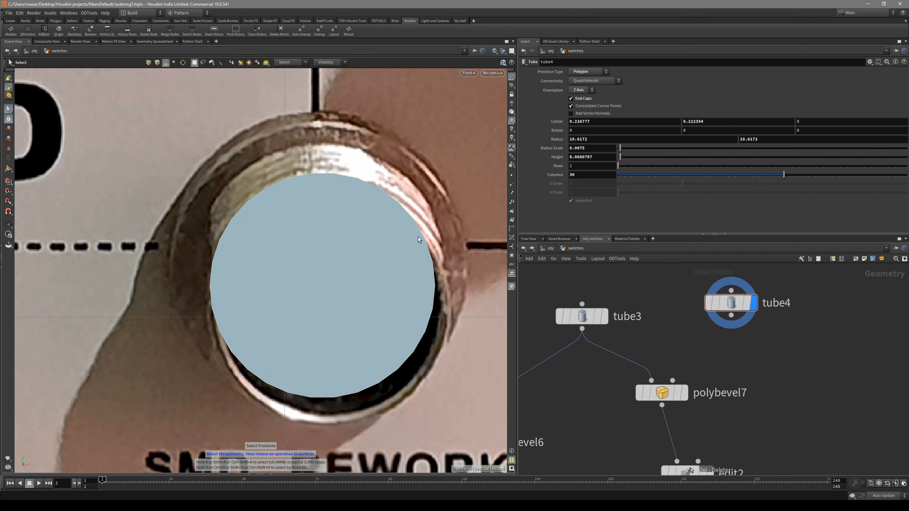
click(378, 249)
key(e)
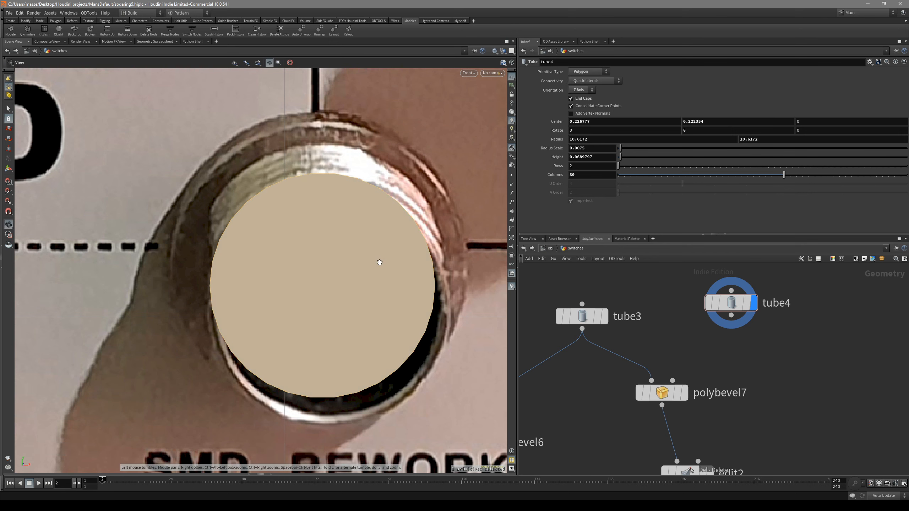
drag(395, 269, 398, 267)
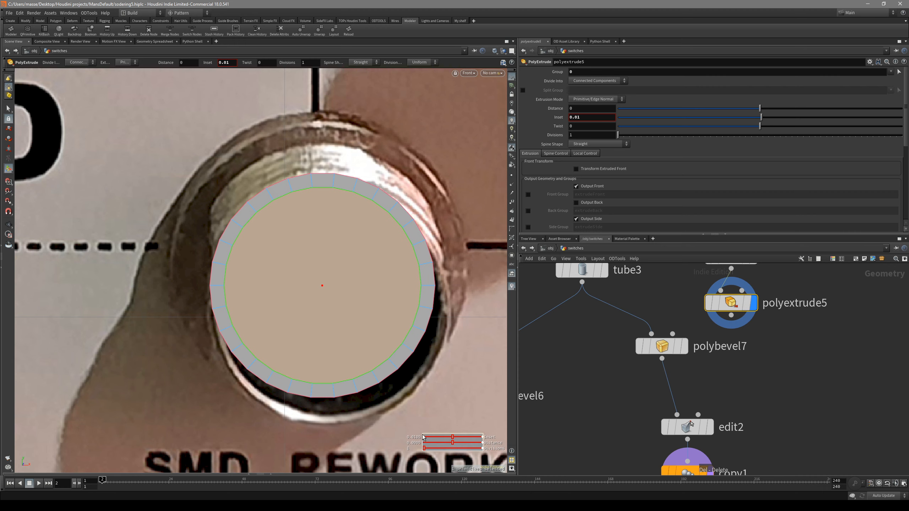
middle_drag(468, 440, 466, 474)
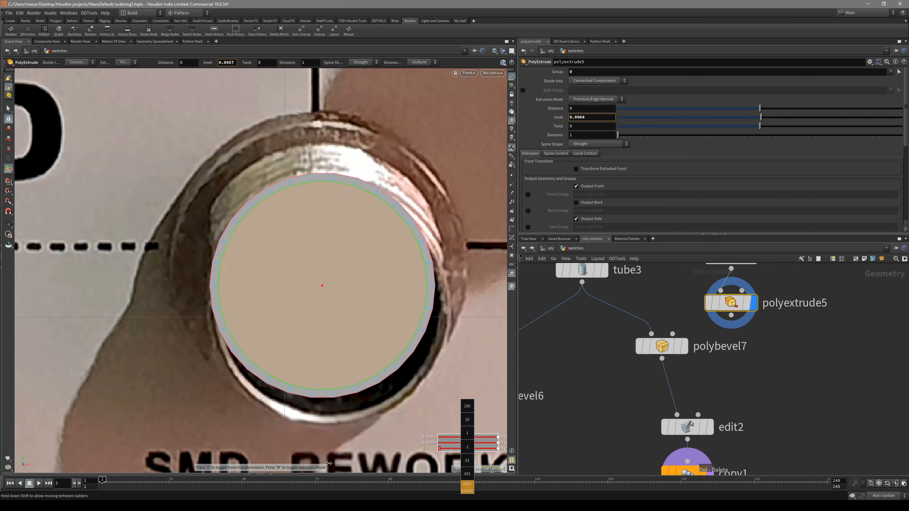
middle_drag(276, 457, 279, 457)
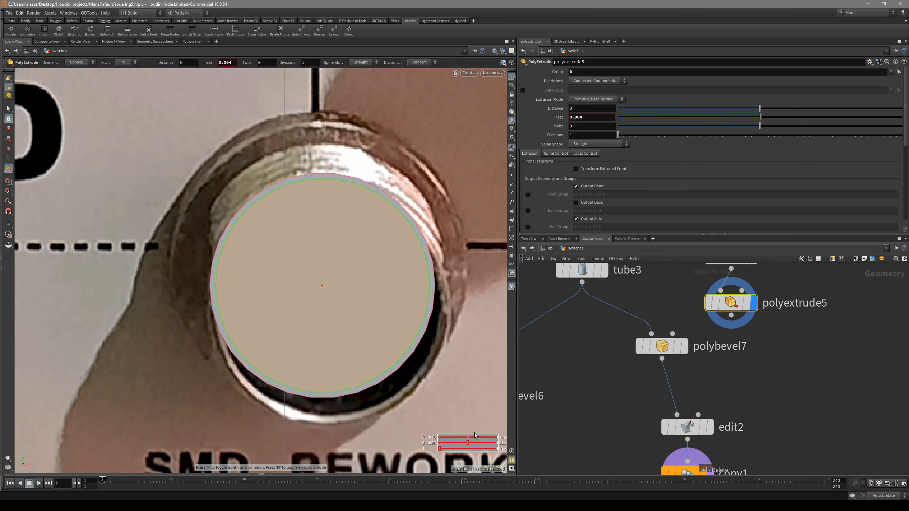
Step: Extrude the inset front face inward by a distance of about -0.0486 to hollow out the connector shell
key(s)
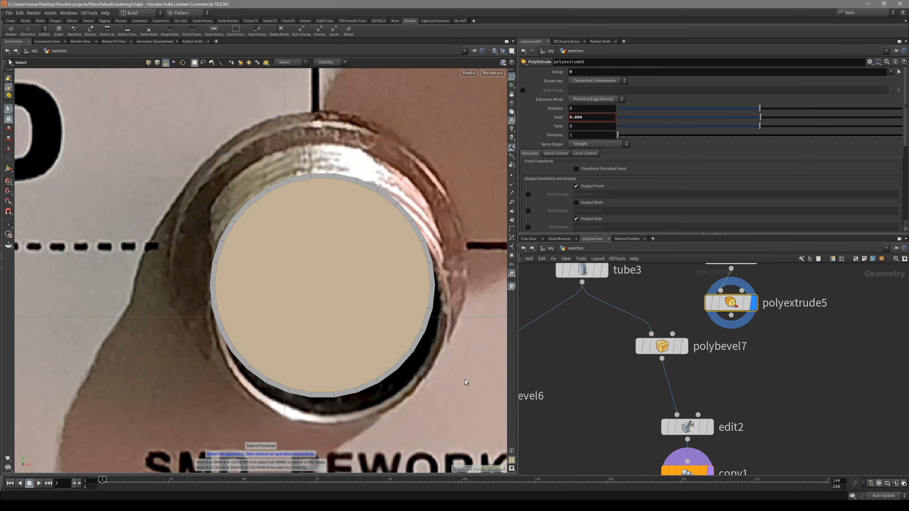
key(space+1)
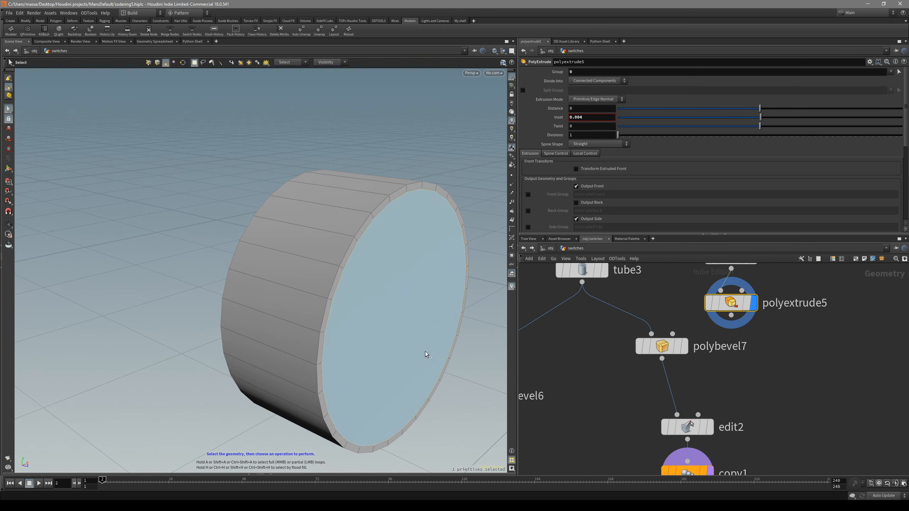
key(q)
drag(434, 361, 408, 310)
scroll(620, 408, down, 3)
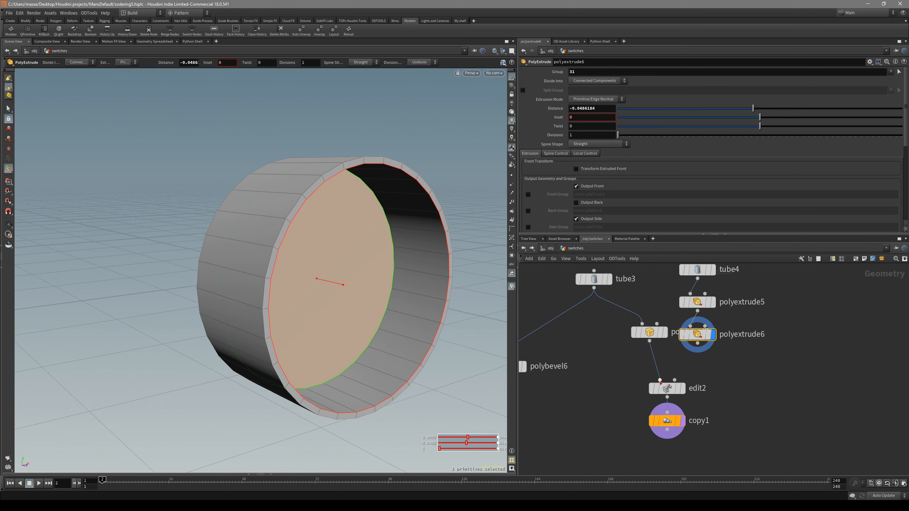
Step: Rearrange the pin and shell node branches so polybevel6, copy1 and polyextrude6 sit side by side at their lower ends
drag(661, 387, 623, 377)
drag(649, 332, 621, 334)
drag(668, 422, 620, 423)
click(699, 336)
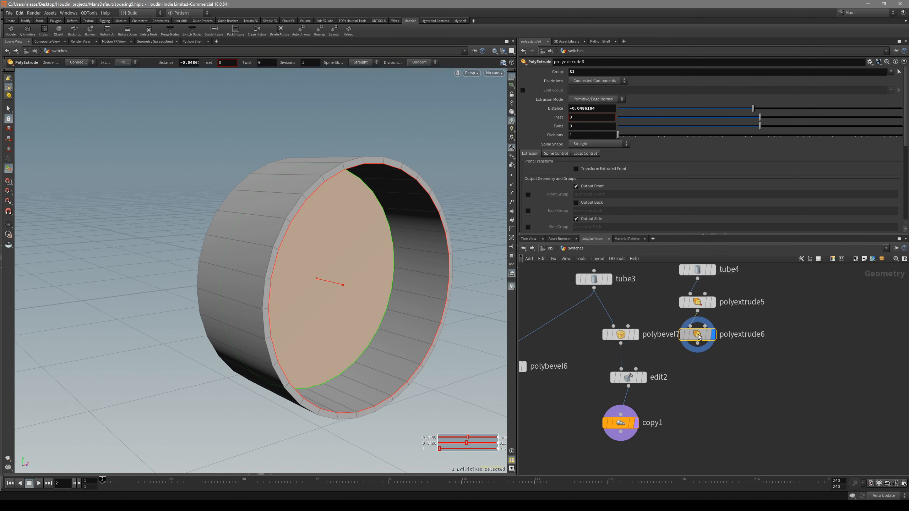
drag(699, 336, 699, 407)
middle_drag(663, 448, 753, 445)
drag(599, 365, 637, 420)
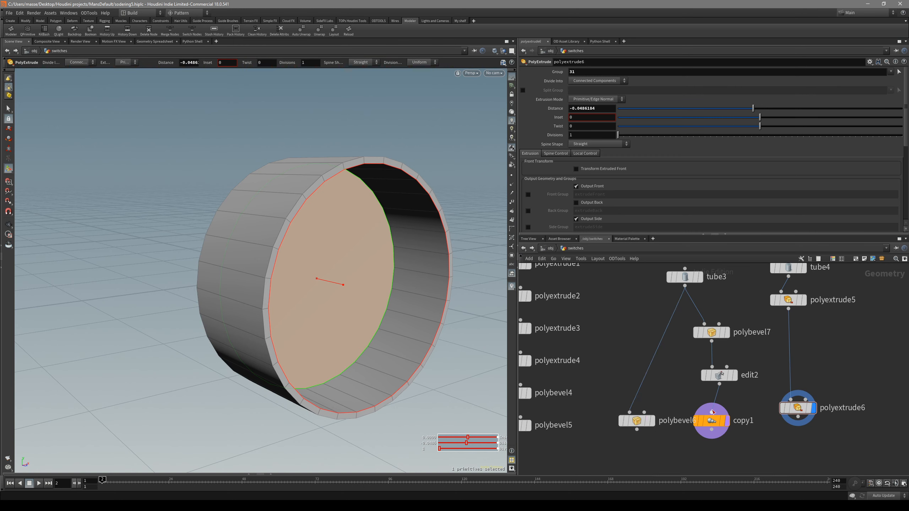
click(718, 376)
drag(719, 376, 722, 355)
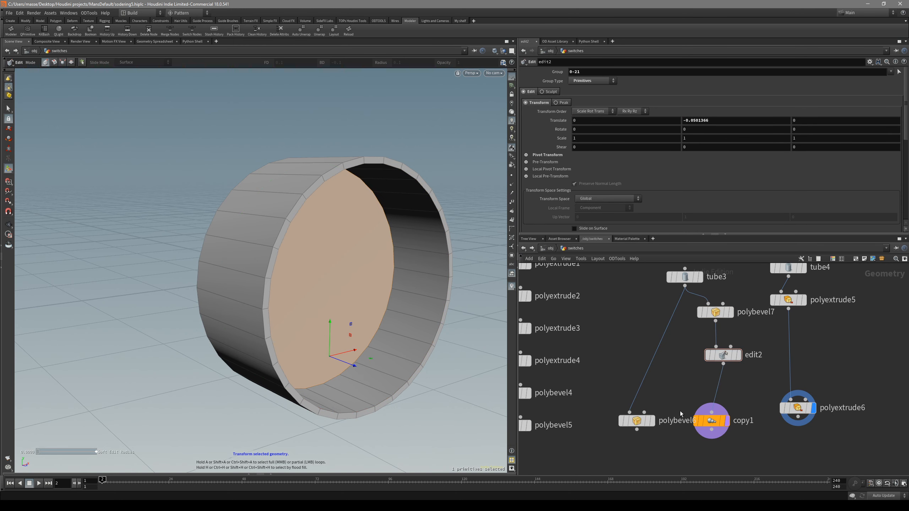
middle_drag(718, 423, 678, 386)
scroll(675, 421, down, 2)
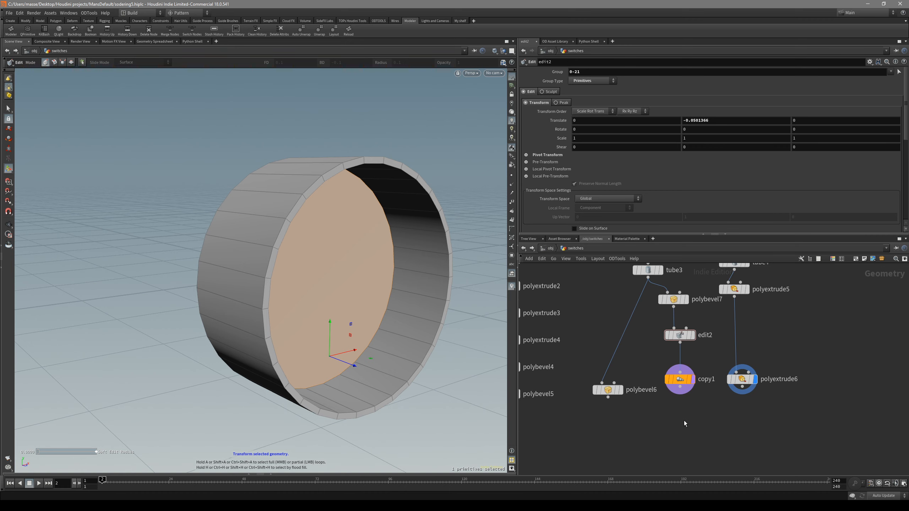
Step: Merge polybevel6, copy1 and polyextrude6 into one node and tidy the spacing of the nodes above it
click(680, 377)
drag(665, 406, 596, 365)
click(170, 31)
drag(386, 312, 469, 294)
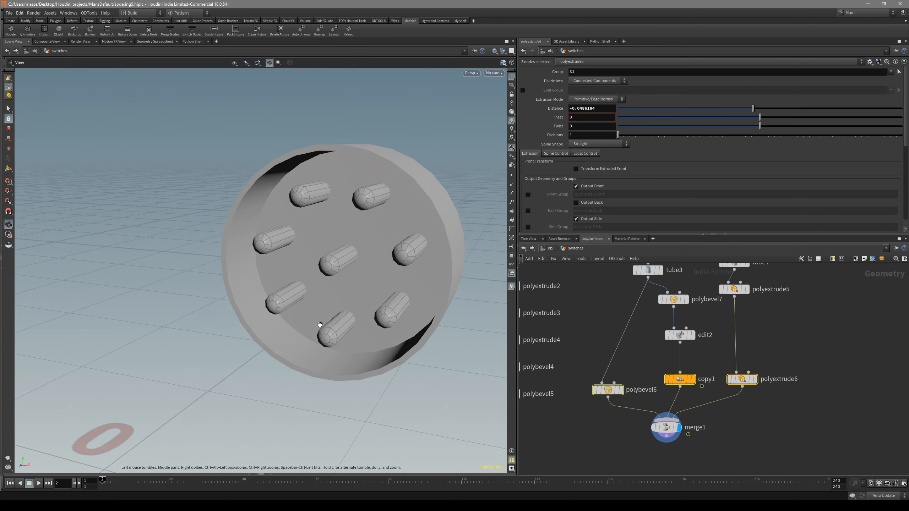
drag(320, 324, 376, 313)
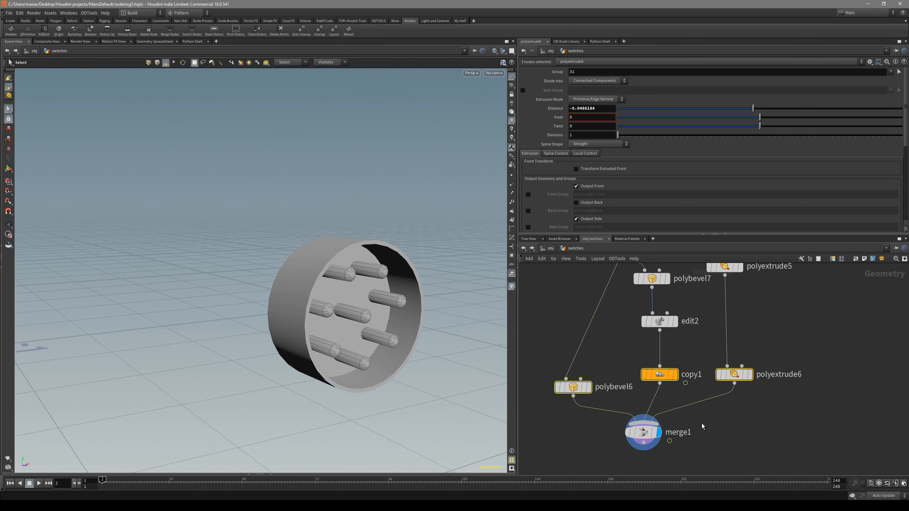
scroll(661, 331, up, 2)
click(630, 315)
drag(661, 331, 655, 325)
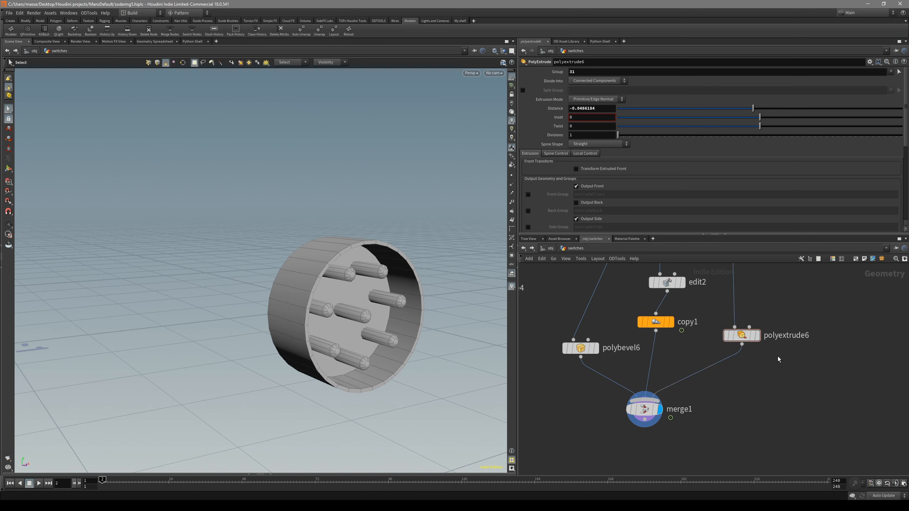
Step: Display polyextrude6 and extrude the shell's back face outward by about 0.0206
click(757, 335)
drag(426, 323, 268, 299)
click(298, 299)
scroll(299, 298, up, 2)
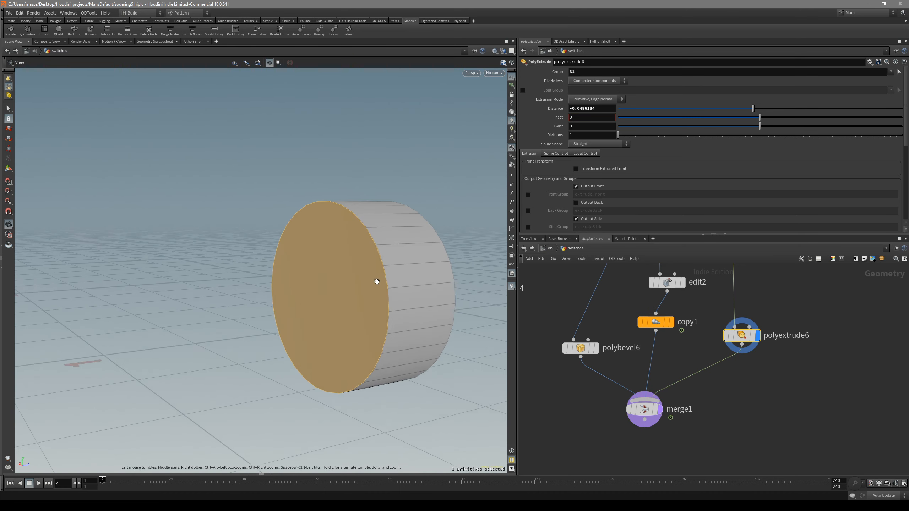
key(shift+e)
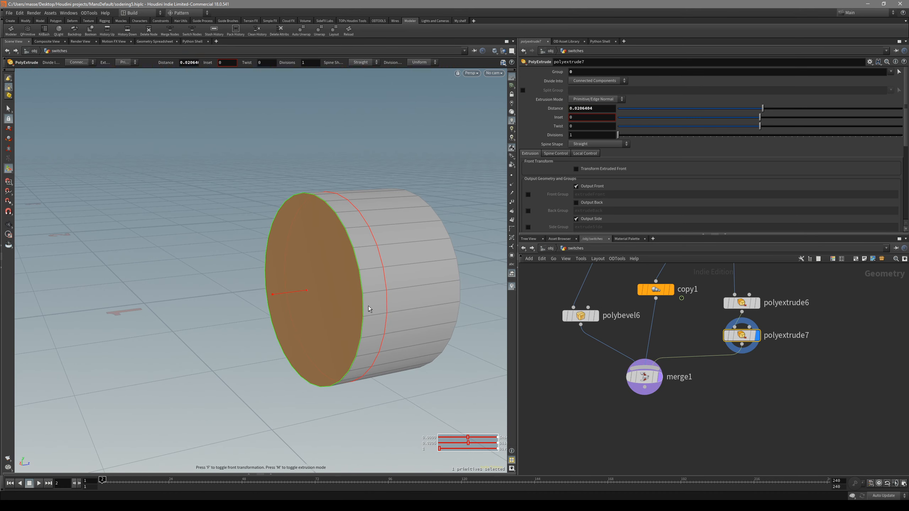
key(Escape)
Step: Extrude the side faces of the shell's new back section outward by about 0.0161 to form a flange
key(shift+e)
mouse_move(374, 318)
mouse_down()
mouse_move(388, 315)
mouse_move(360, 325)
mouse_move(374, 313)
mouse_up()
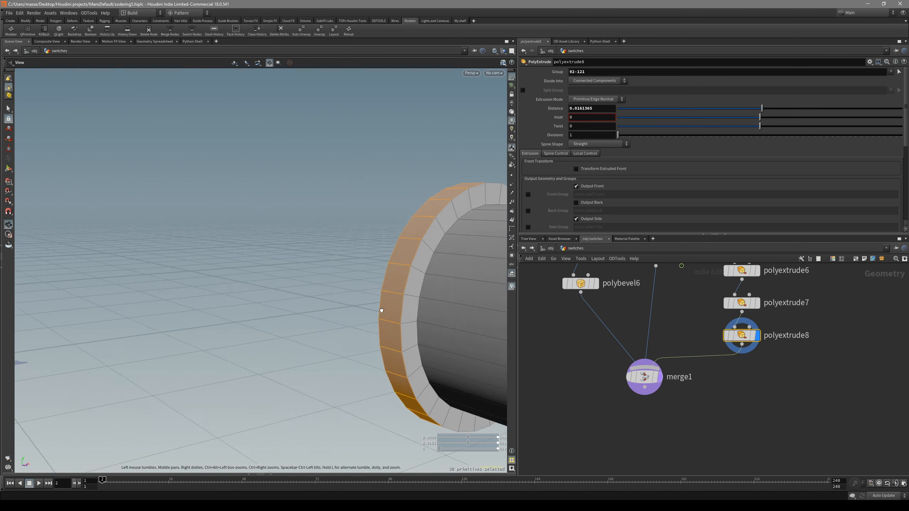
scroll(374, 313, down, 5)
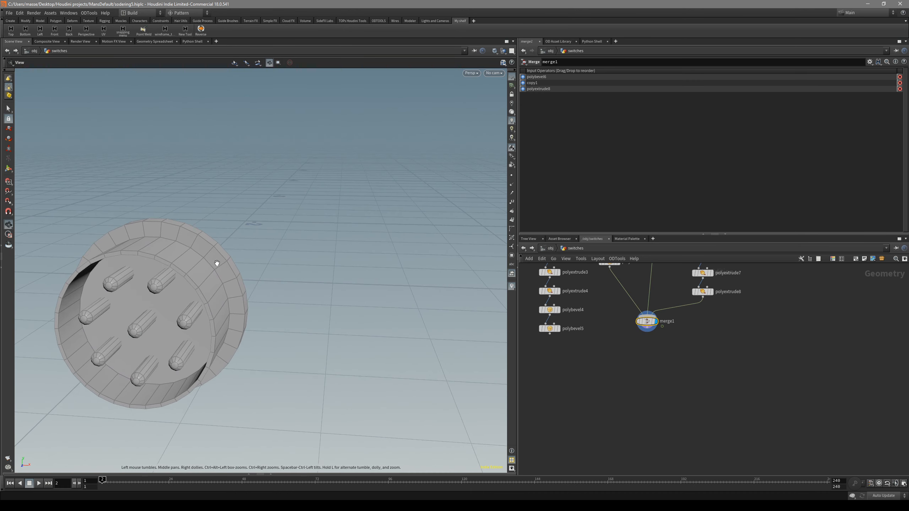
Step: Bevel the edge loops of the shell's front rim and flange on merge1 with a distance of about 0.0016 and 2 divisions
drag(217, 263, 232, 256)
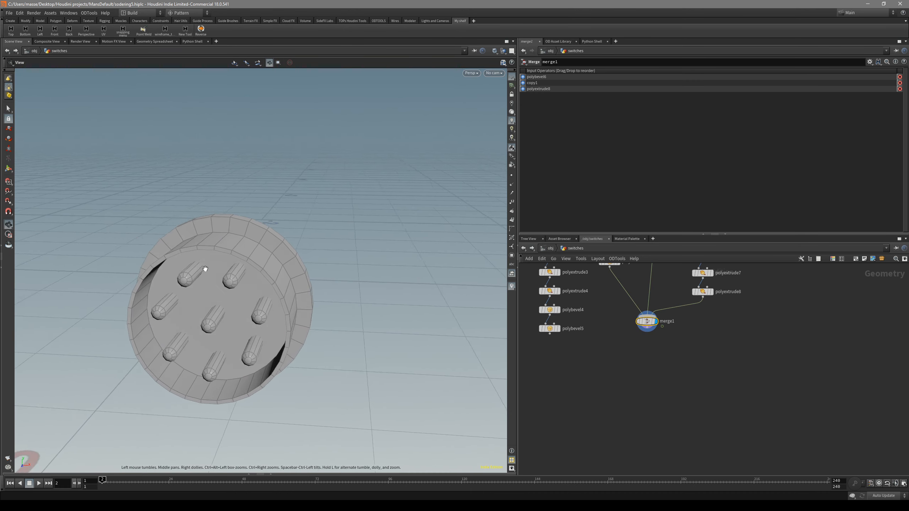
key(s)
middle_click(237, 257)
shift+middle_click(234, 263)
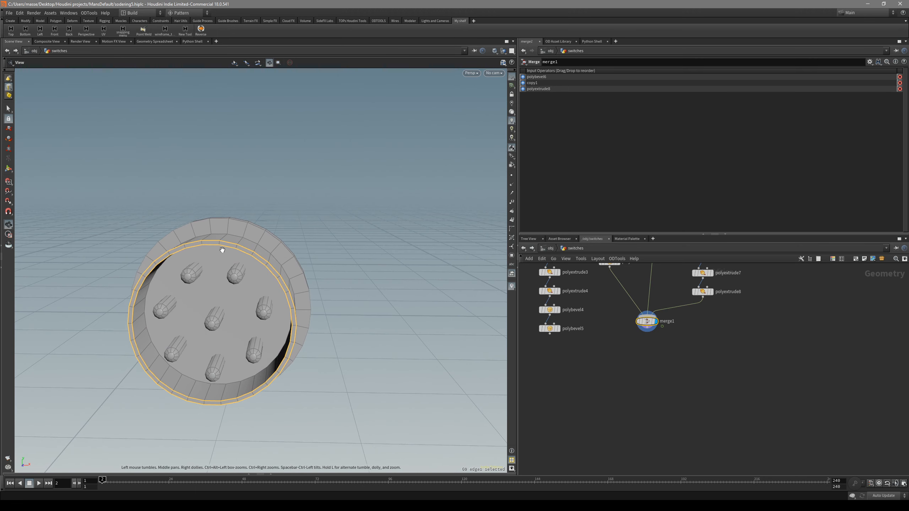
scroll(234, 235, up, 3)
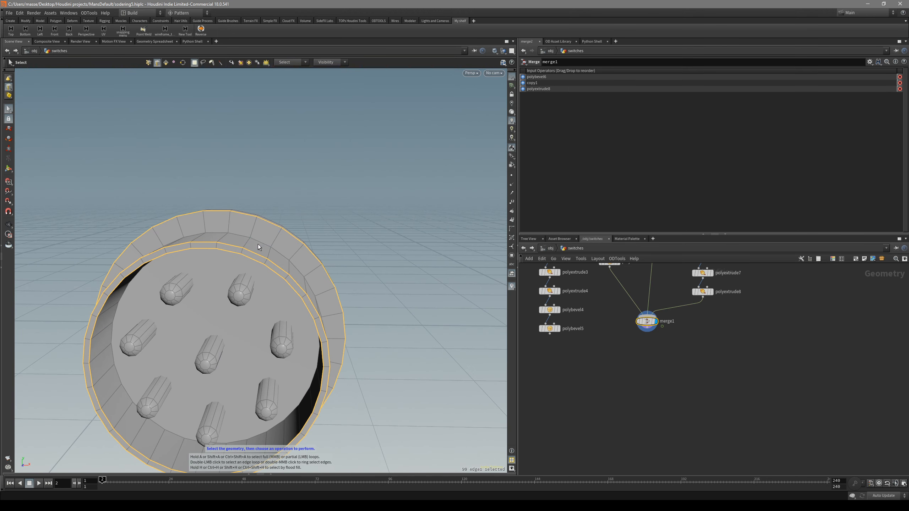
key(ctrl+b)
drag(261, 245, 230, 251)
scroll(233, 249, up, 1)
key(s)
click(271, 247)
scroll(284, 217, down, 5)
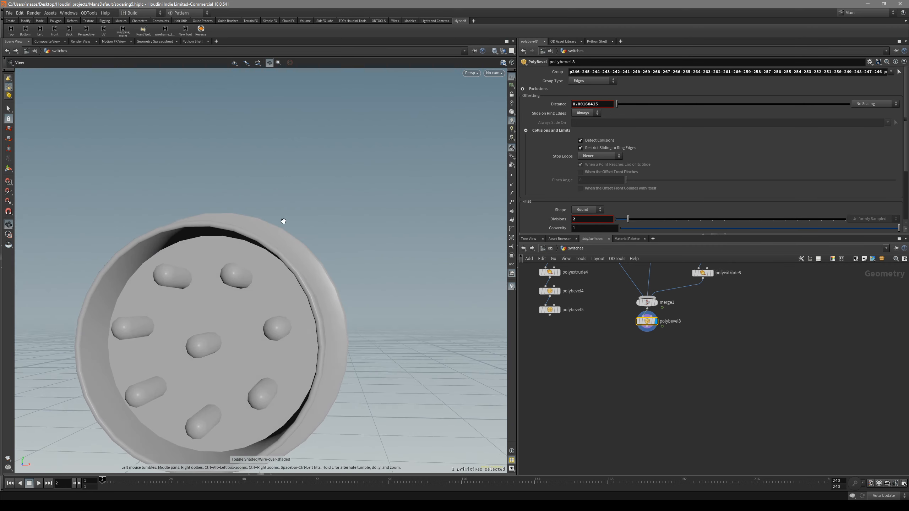
Step: Display polybevel6 instead of the finished connector and frame the POWER switch in the front reference view
alt+drag(284, 217, 374, 253)
key(space+3)
scroll(239, 293, up, 5)
alt+middle_drag(240, 294, 299, 283)
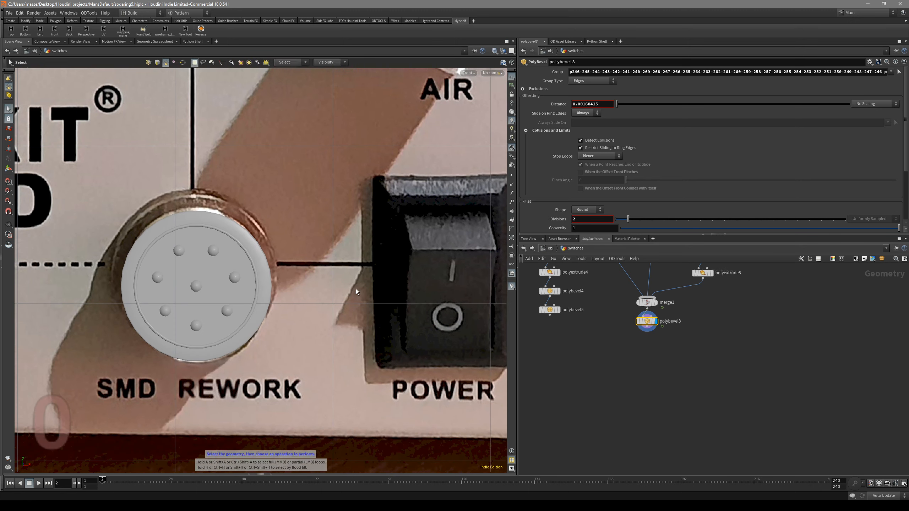
alt+middle_drag(358, 287, 277, 285)
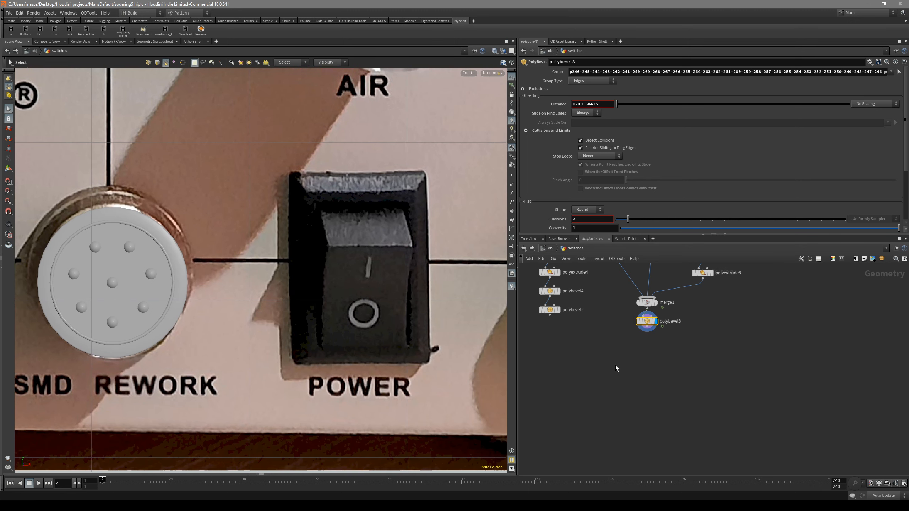
scroll(573, 355, down, 2)
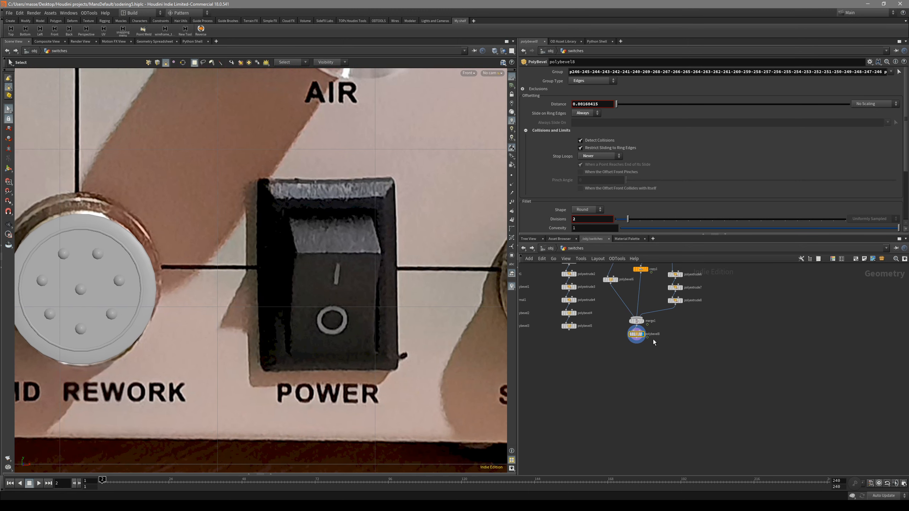
scroll(687, 315, up, 2)
click(594, 309)
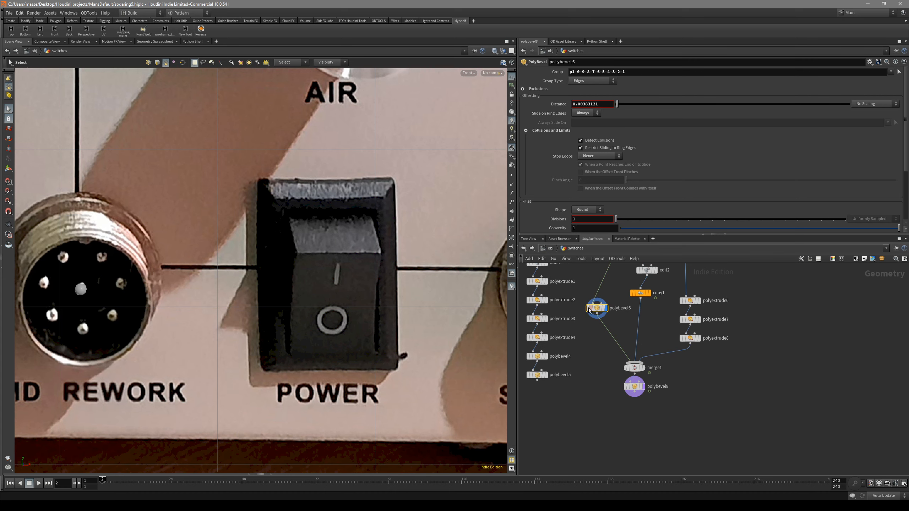
key(space+4)
key(space+1)
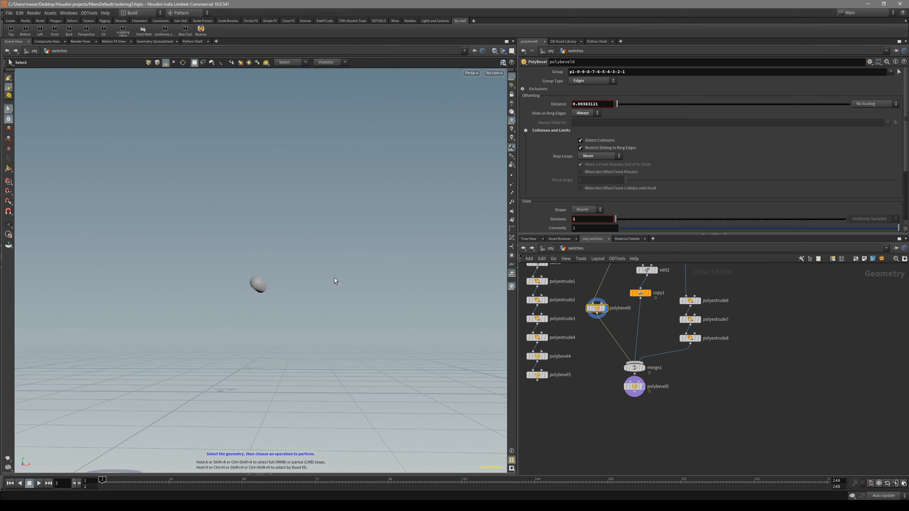
key(space+3)
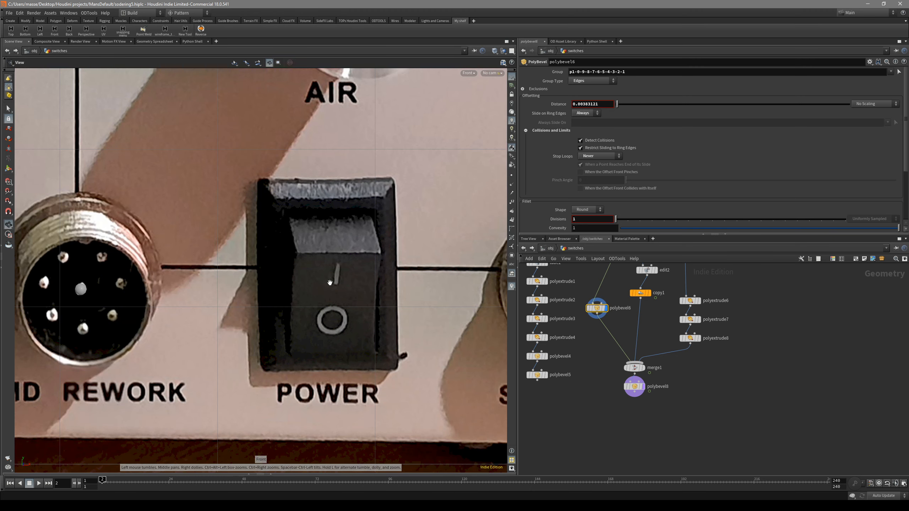
Step: Place a new grid over the POWER switch in the front view, centred at about 0.55, 0.216
middle_drag(548, 449, 585, 417)
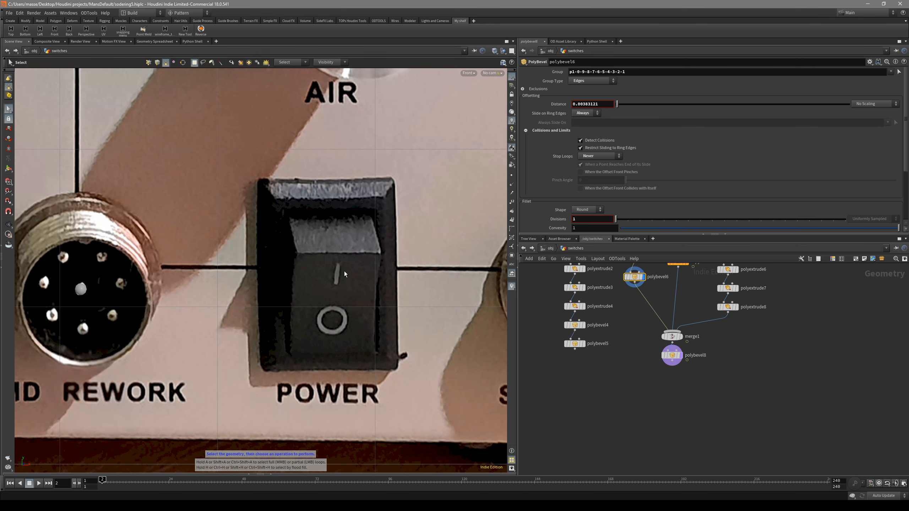
scroll(613, 404, down, 1)
key(c)
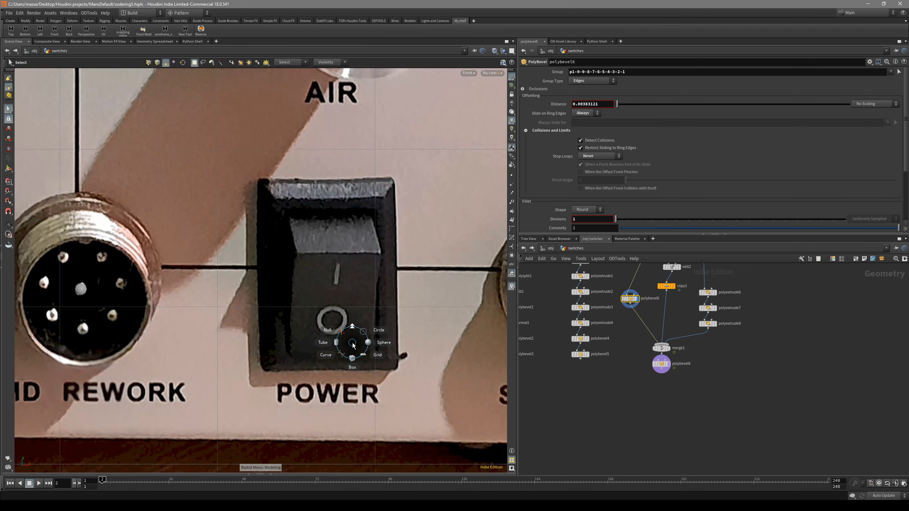
click(363, 353)
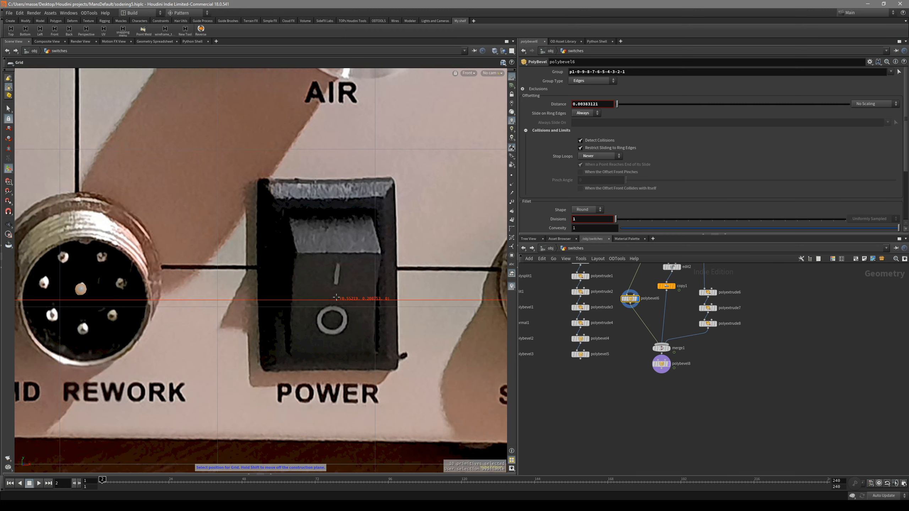
scroll(347, 287, down, 5)
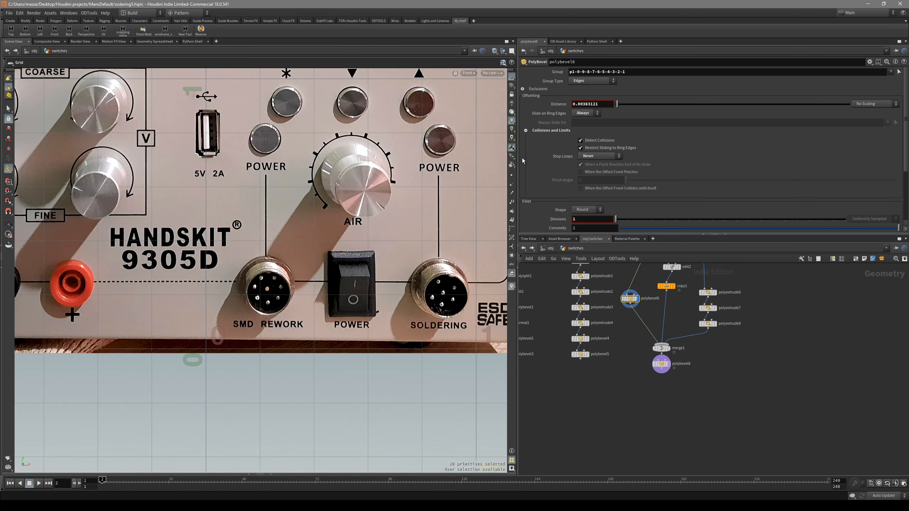
scroll(355, 290, up, 3)
click(354, 291)
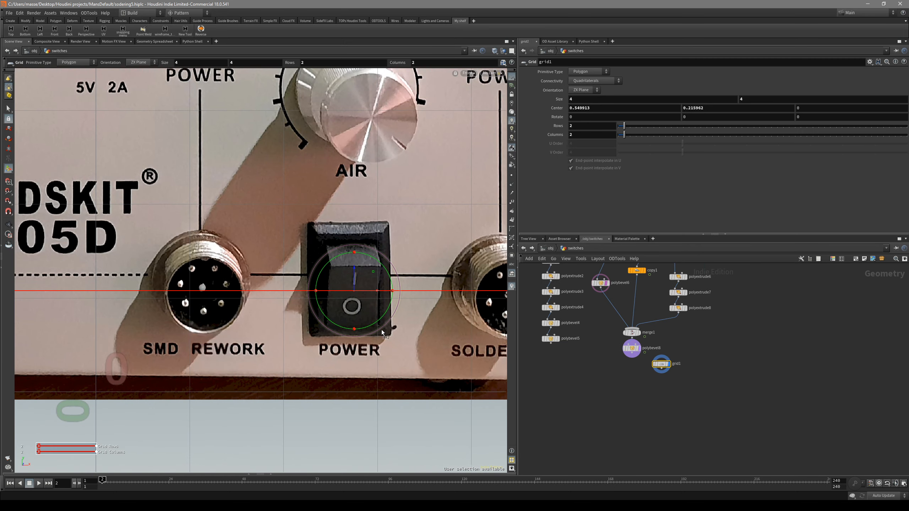
key(Escape)
scroll(423, 210, down, 6)
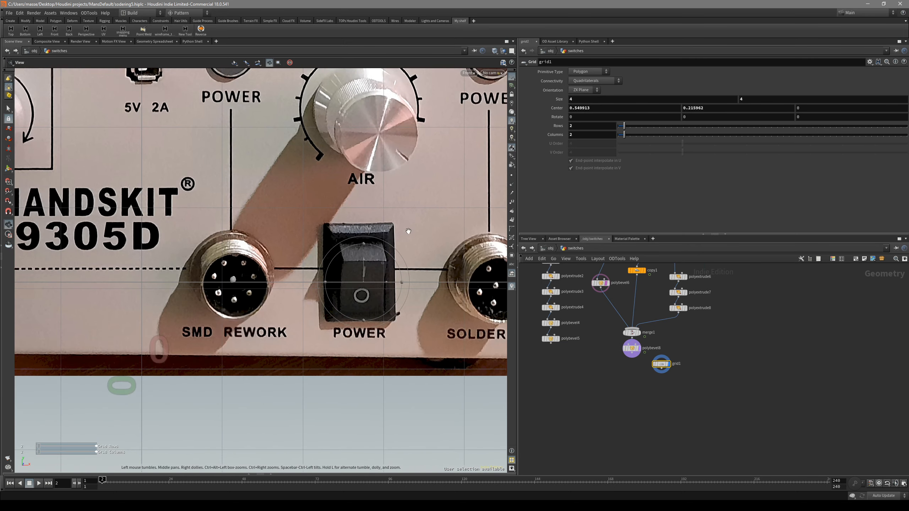
scroll(388, 235, up, 6)
key(Return)
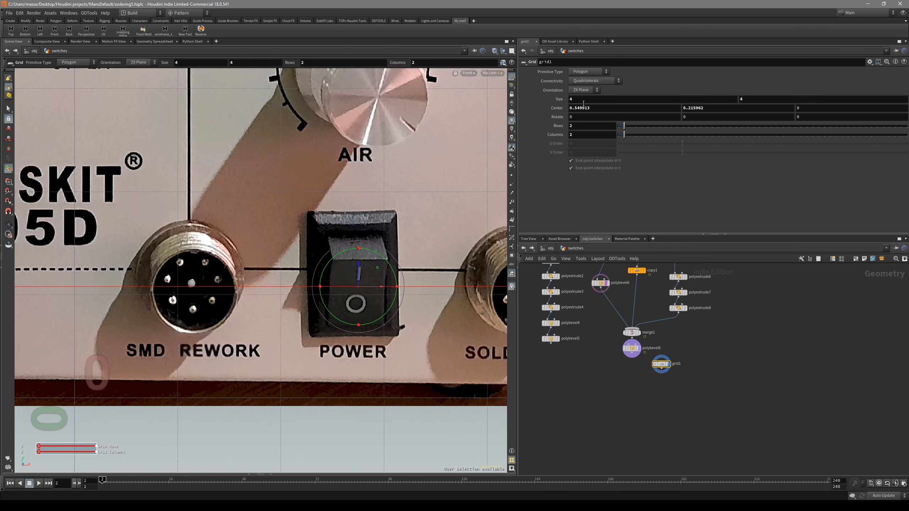
Step: Set the grid's orientation to XY Plane
click(587, 90)
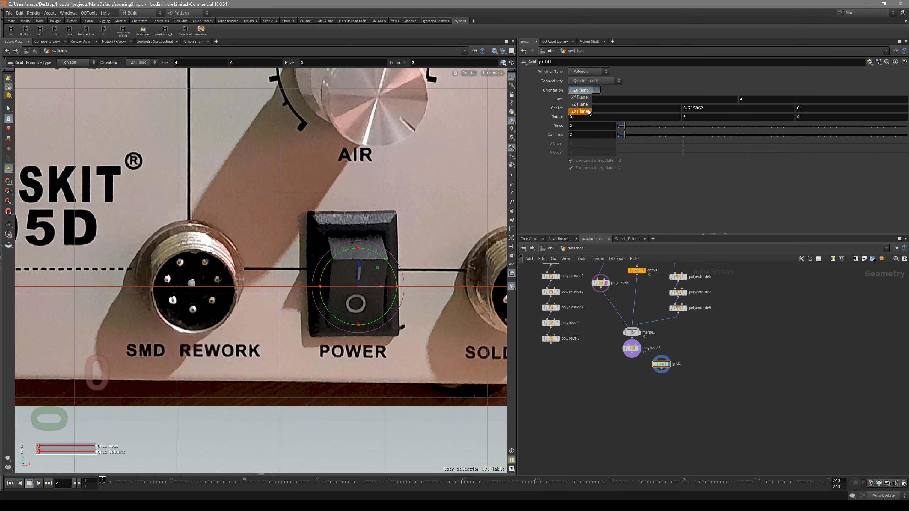
click(587, 104)
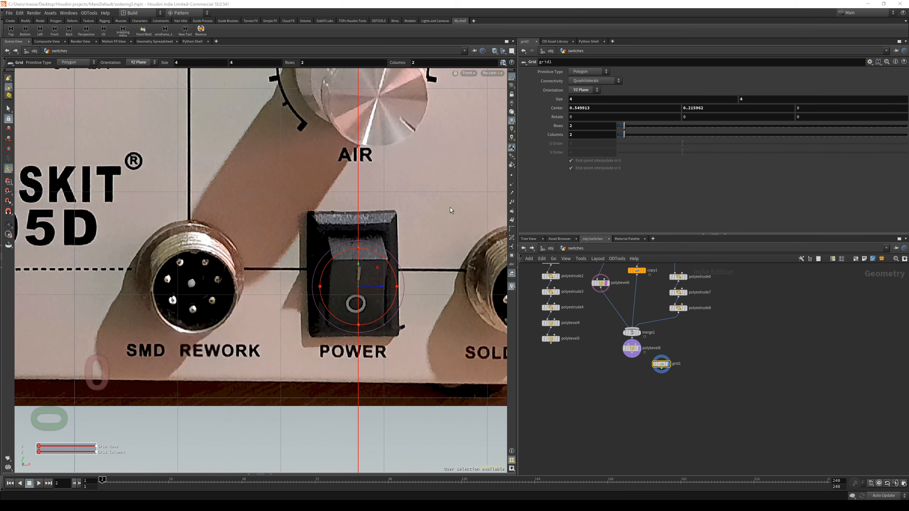
click(587, 90)
click(584, 92)
key(Escape)
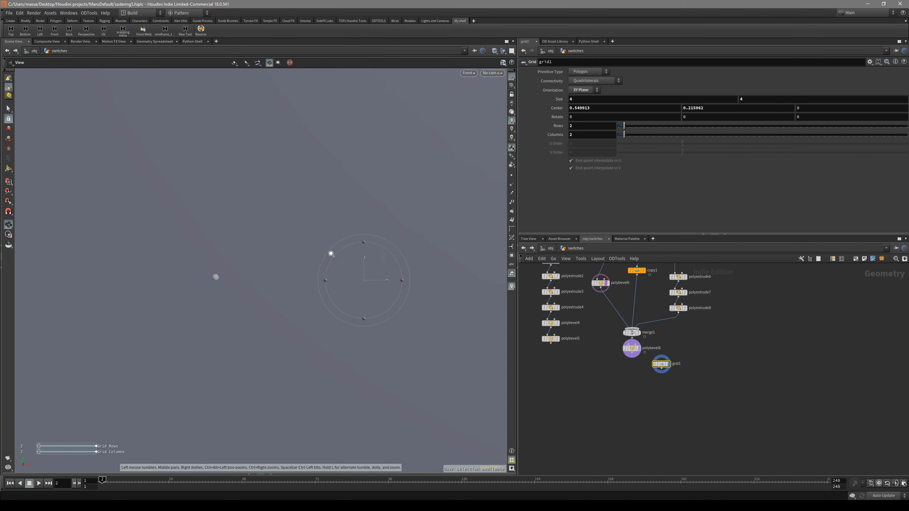
key(Return)
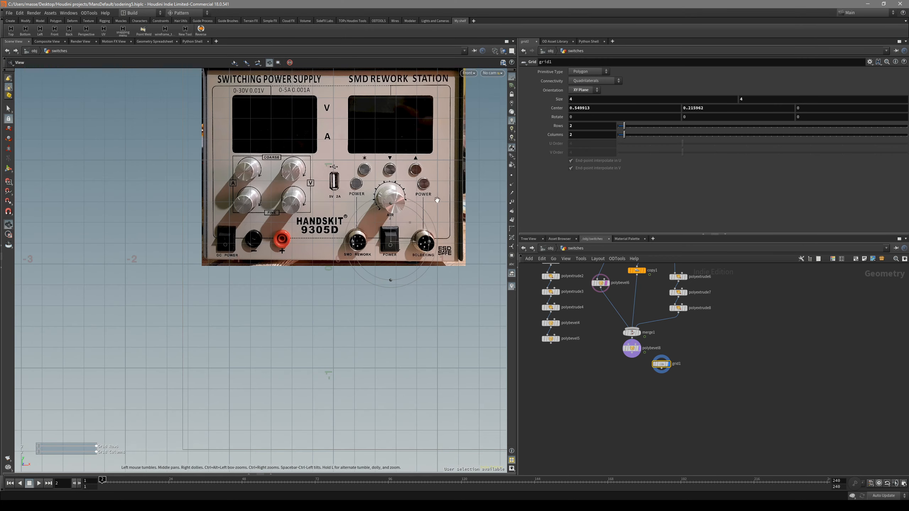
Step: Resize the grid to about 0.118 by 0.191 so it covers the inner rocker area of the POWER switch
drag(501, 257, 301, 264)
scroll(325, 129, down, 3)
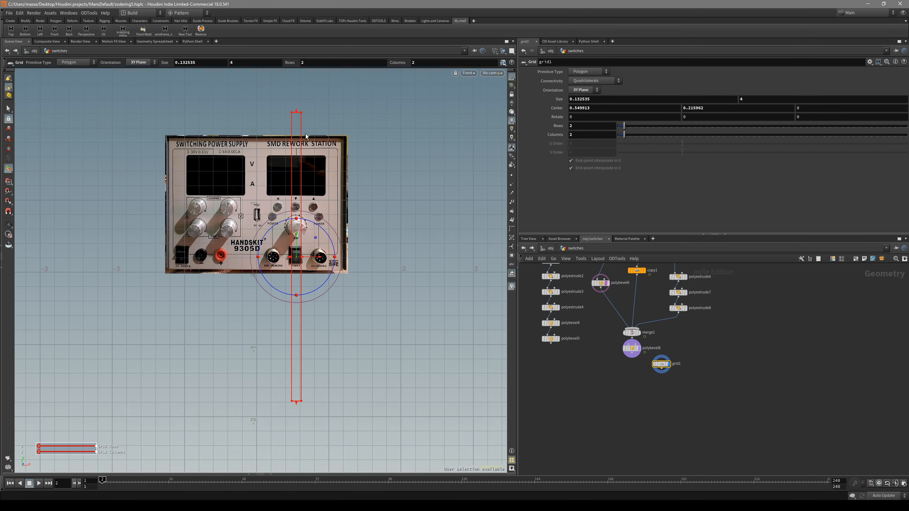
drag(297, 114, 311, 259)
scroll(299, 253, up, 10)
scroll(324, 280, up, 2)
drag(391, 269, 310, 260)
drag(373, 268, 329, 266)
Step: Select the grid's face and reverse its facing direction with a Reverse node
key(s)
click(355, 254)
key(space+1)
drag(355, 255, 439, 260)
key(space+3)
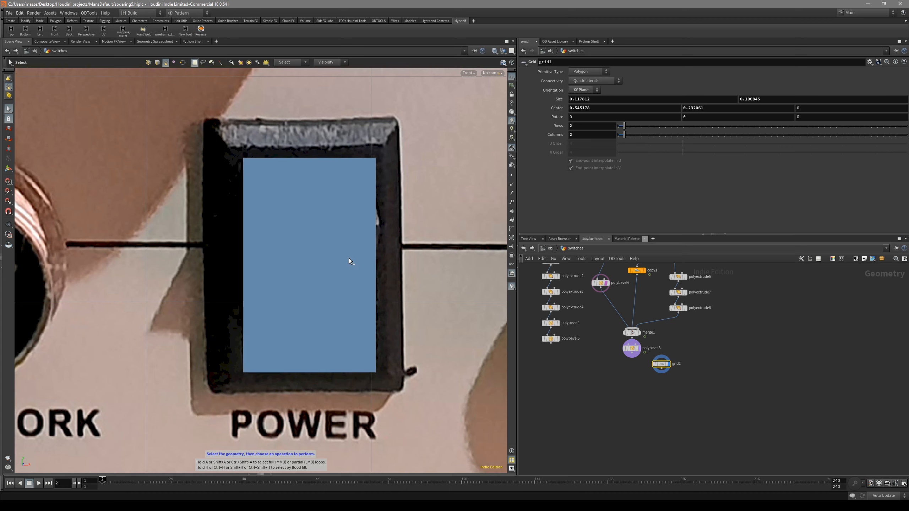
middle_drag(355, 259, 312, 265)
key(space)
key(space)
key(shift+r)
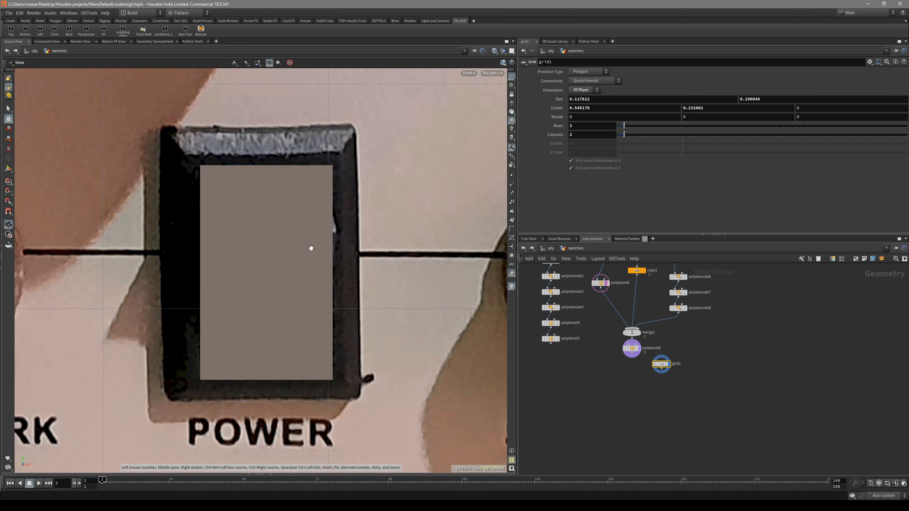
key(s)
click(304, 238)
key(space+1)
drag(307, 242, 337, 249)
key(space+g)
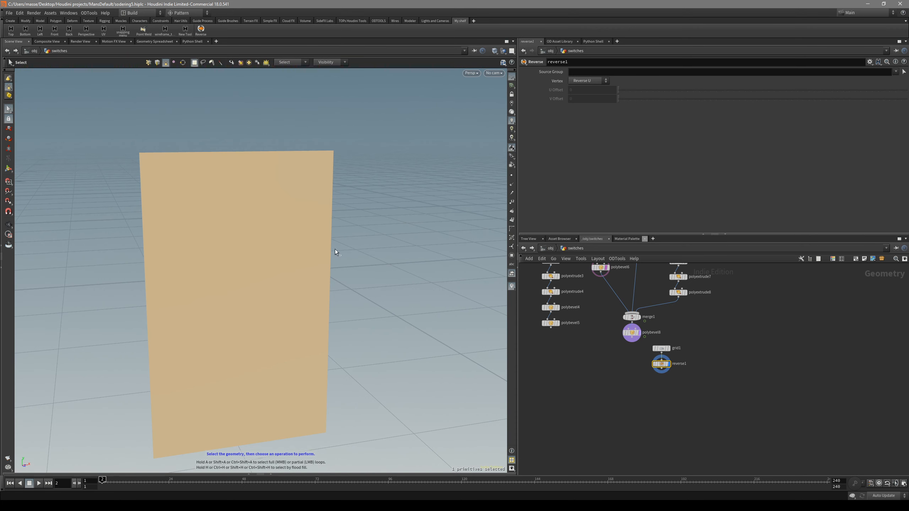
Step: Turn off the template display of polybevel6
middle_drag(304, 276, 343, 244)
scroll(605, 333, down, 1)
middle_drag(614, 303, 605, 330)
scroll(605, 329, up, 1)
scroll(619, 306, up, 2)
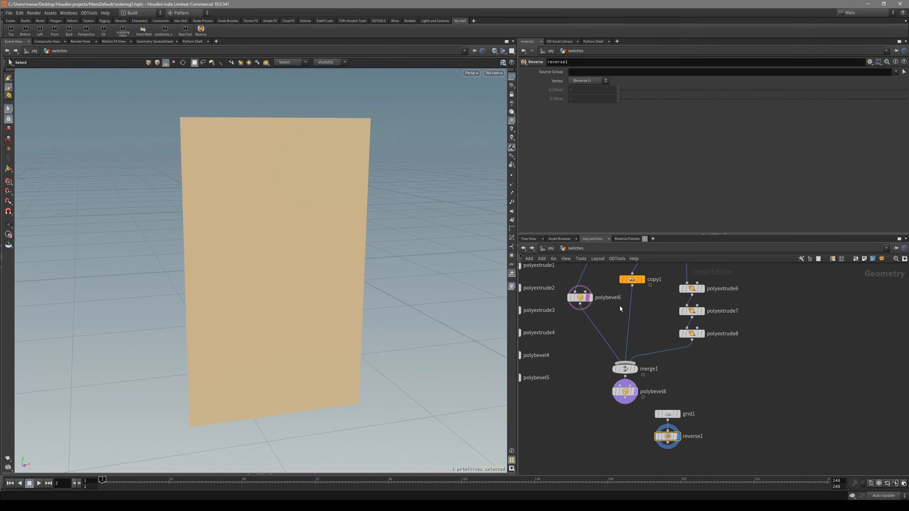
key(ctrl+z)
key(ctrl+z)
key(Escape)
Step: Insert a horizontal edge loop across the middle of the reversed grid and move it about -0.0226 along Z
drag(272, 259, 302, 267)
key(alt+c)
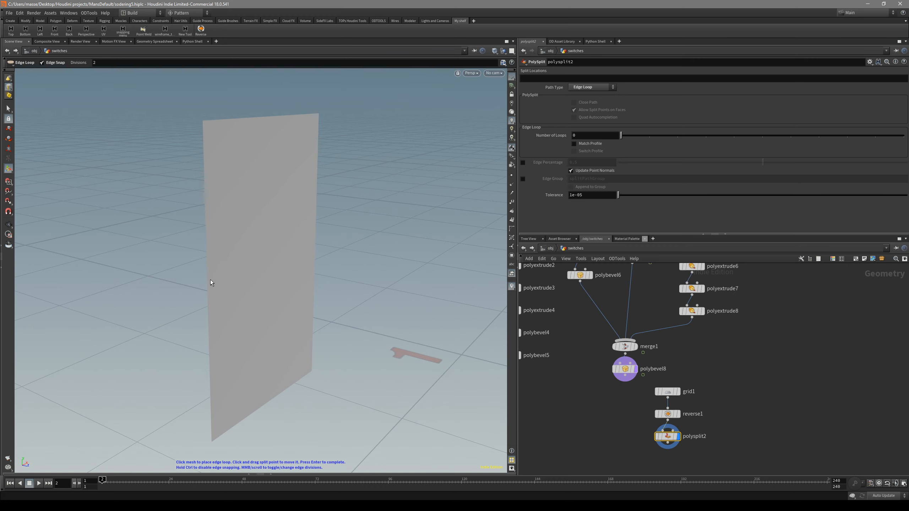
click(207, 296)
key(Return)
drag(227, 289, 250, 263)
key(t)
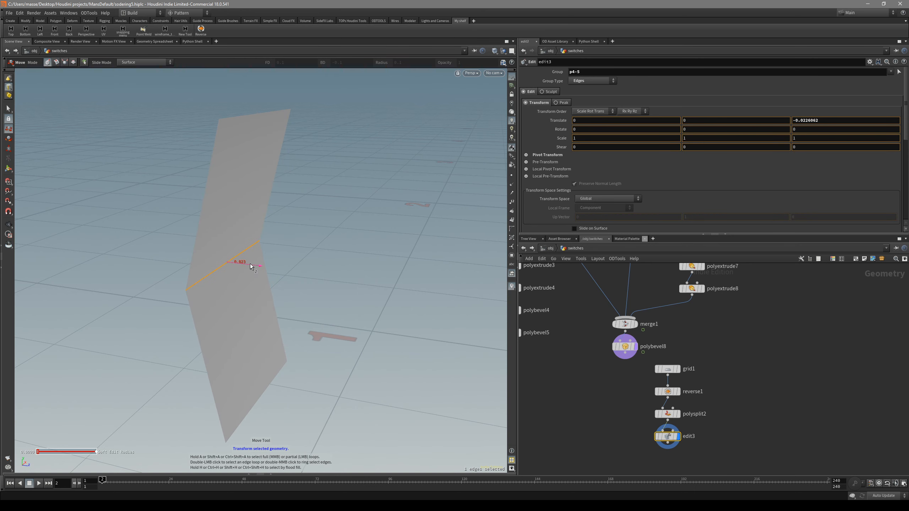
Step: Bevel the middle edge of the bent grid with a distance of 0.068 and 5 divisions to form a smooth curve
key(ctrl+b)
shift+scroll(294, 293, up, 4)
drag(294, 293, 353, 286)
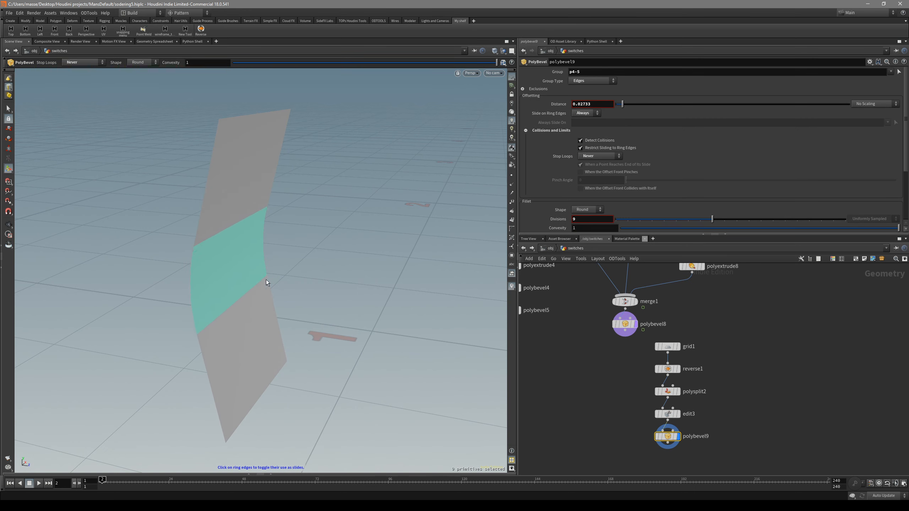
shift+scroll(261, 287, down, 3)
drag(627, 108, 636, 108)
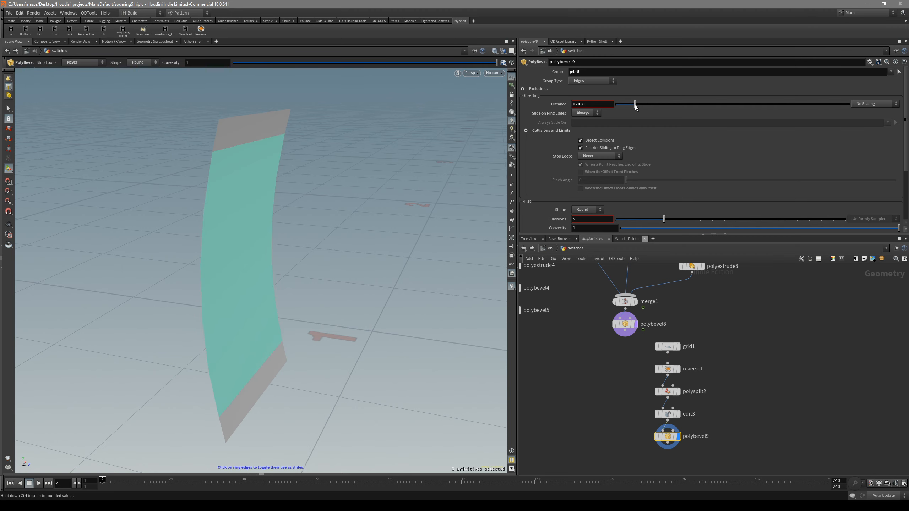
alt+drag(283, 229, 331, 243)
drag(637, 104, 632, 107)
Step: Compare the curved rocker surface with the front reference image and display the reverse1 node
key(4)
alt+drag(301, 215, 341, 197)
click(251, 219)
key(space+3)
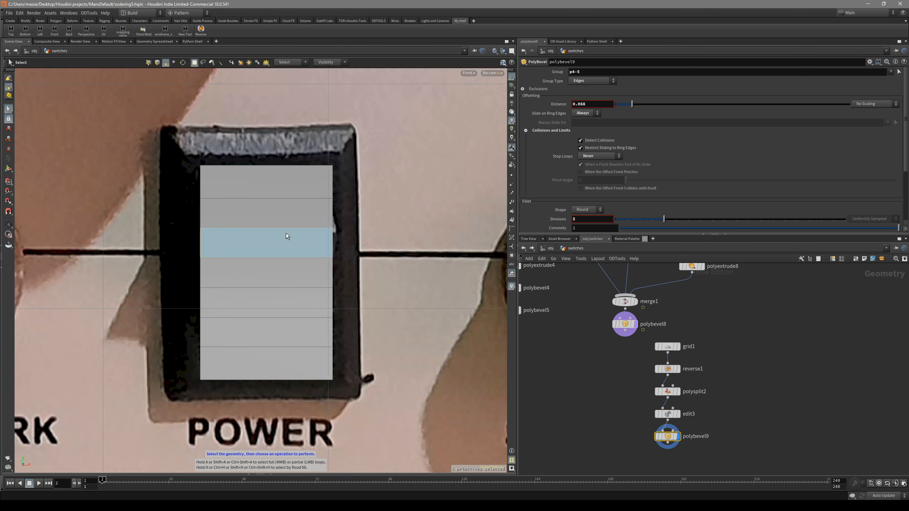
scroll(710, 445, up, 3)
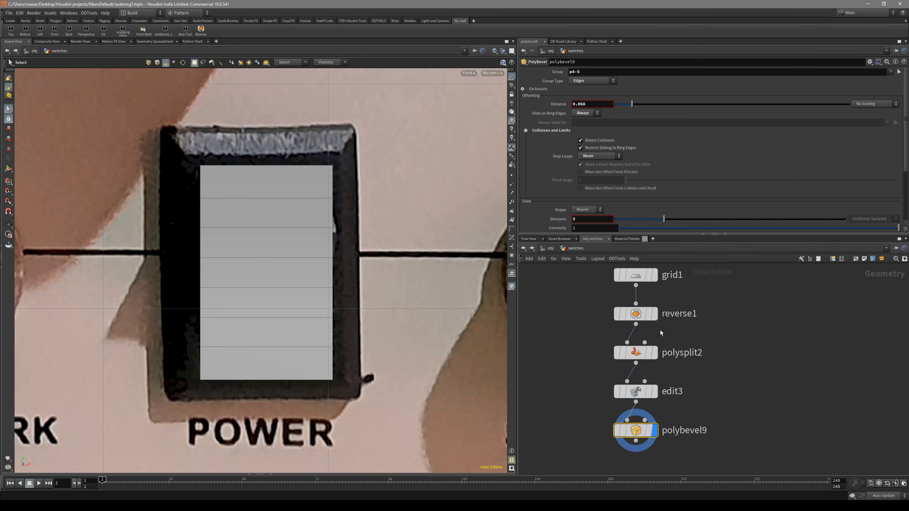
click(654, 314)
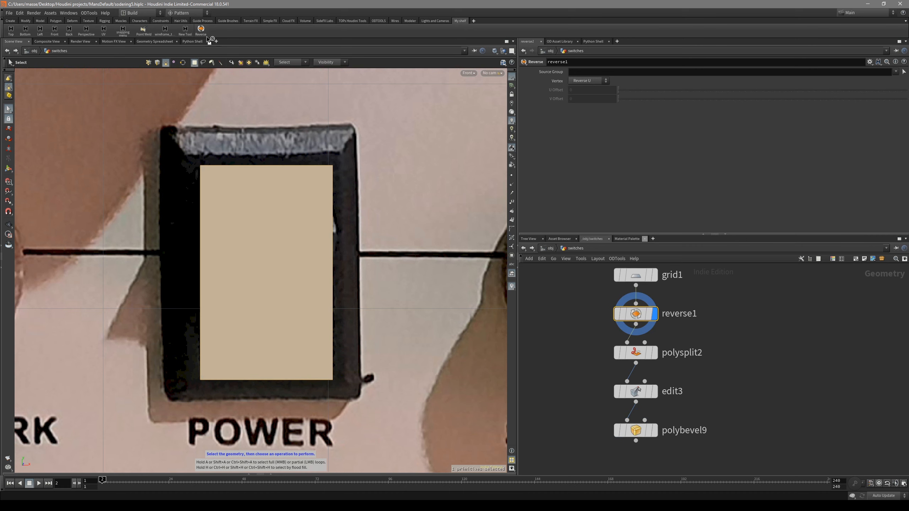
right_click(221, 31)
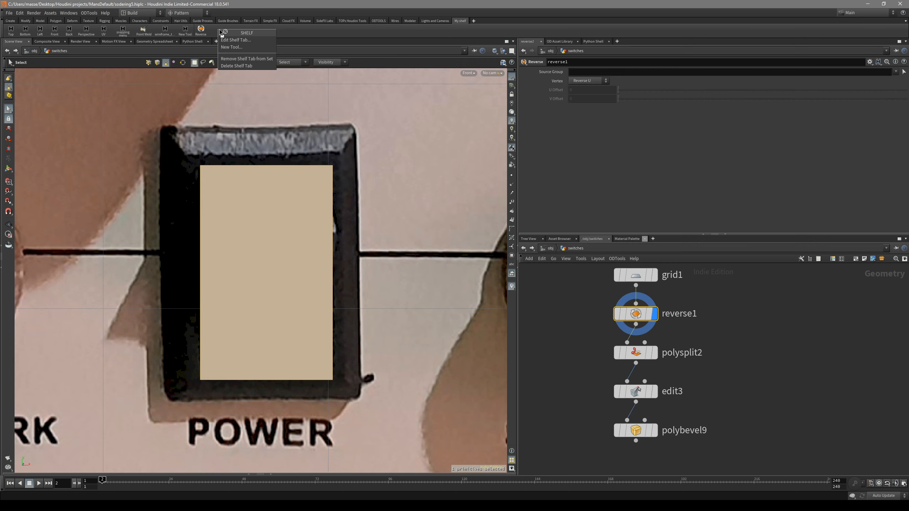
click(435, 1)
drag(455, 19, 456, 21)
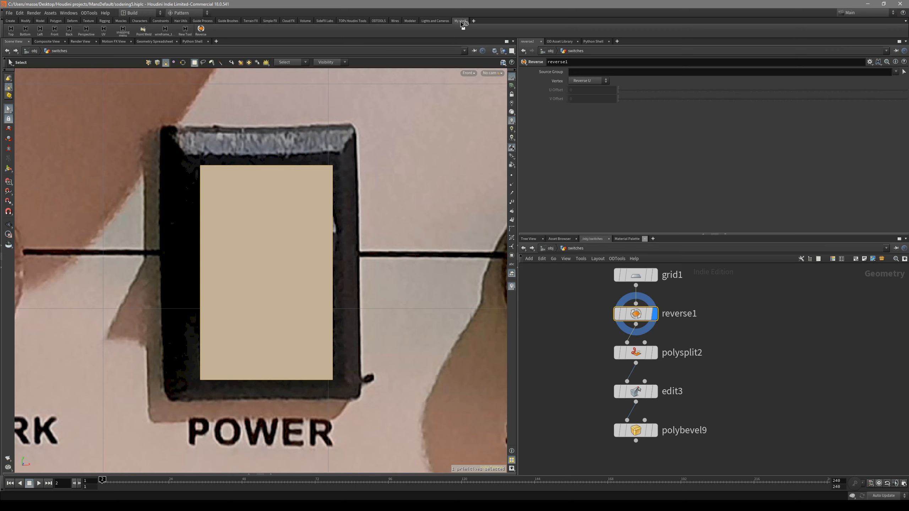
right_click(461, 22)
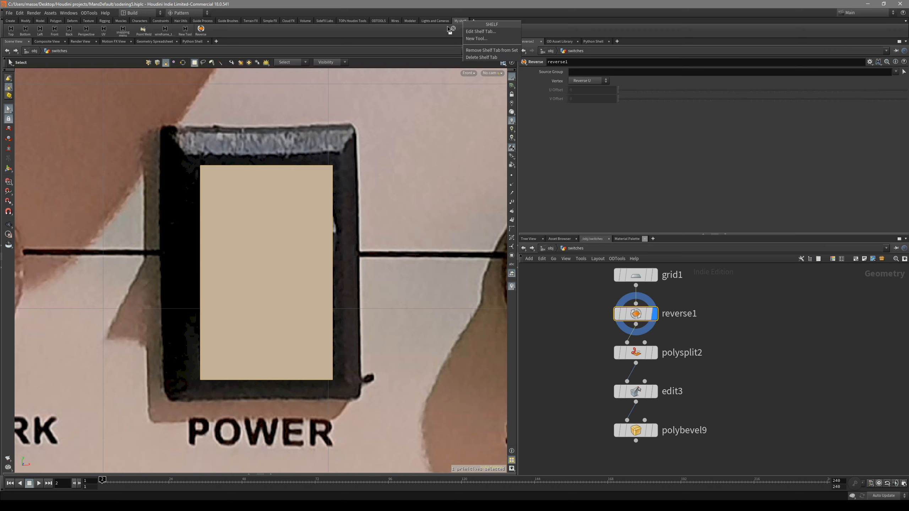
click(443, 6)
right_click(224, 32)
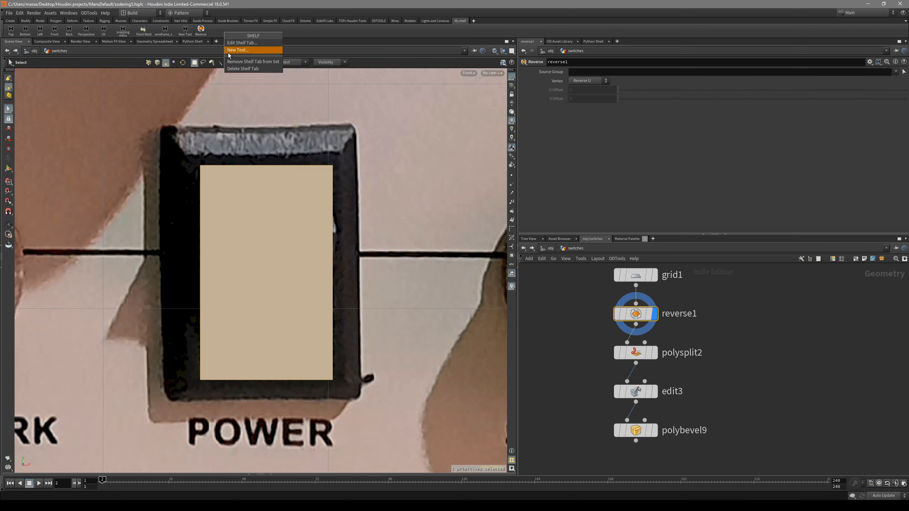
click(238, 50)
click(161, 222)
click(188, 222)
click(142, 223)
click(190, 222)
click(371, 176)
right_click(216, 30)
click(253, 67)
click(259, 75)
Step: Examine the custom shelf's tool list and the hotkey settings of the Reverse shelf tool
right_click(237, 33)
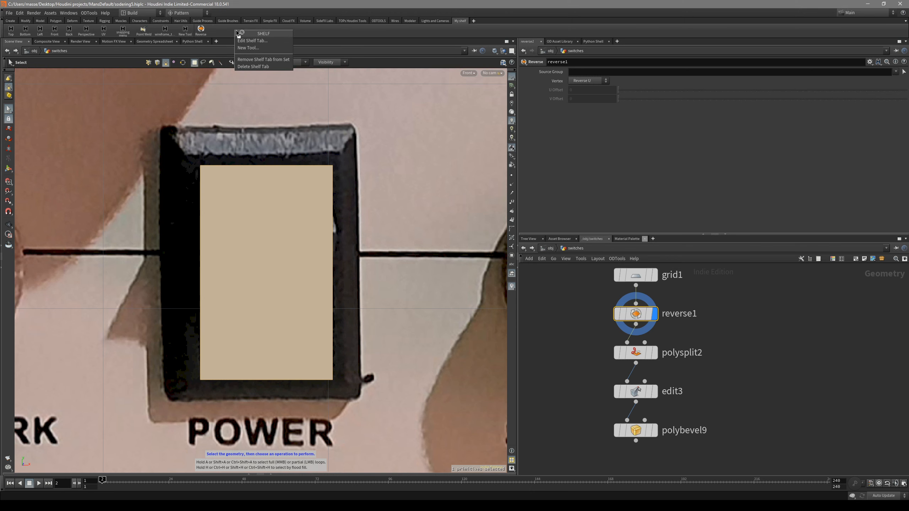
click(253, 41)
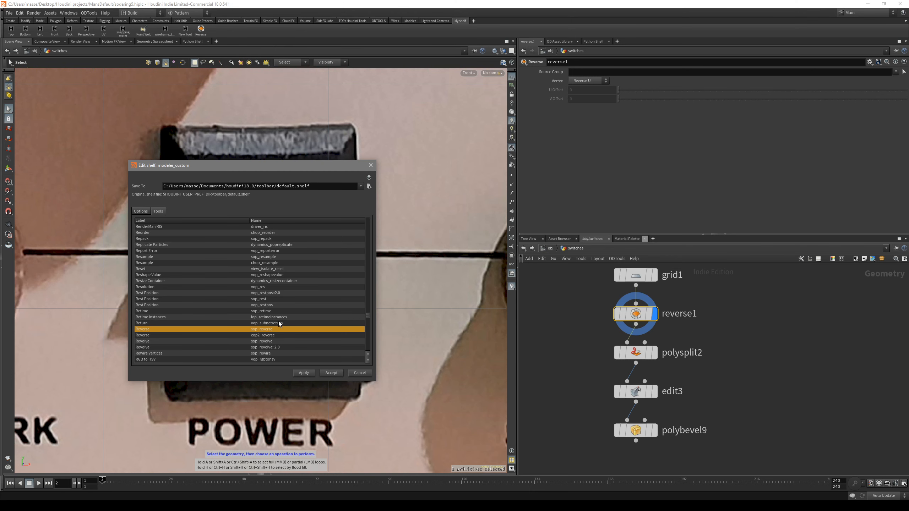
drag(513, 335, 770, 380)
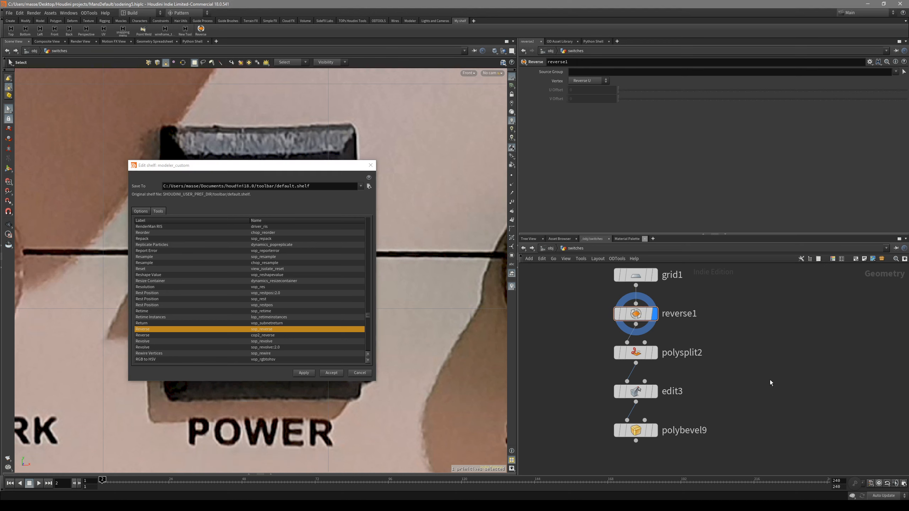
right_click(770, 379)
click(719, 333)
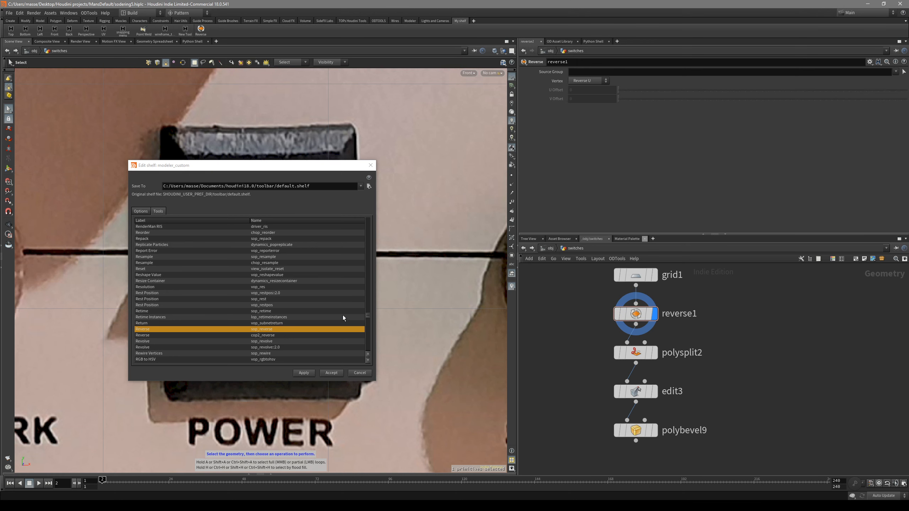
drag(240, 165, 251, 174)
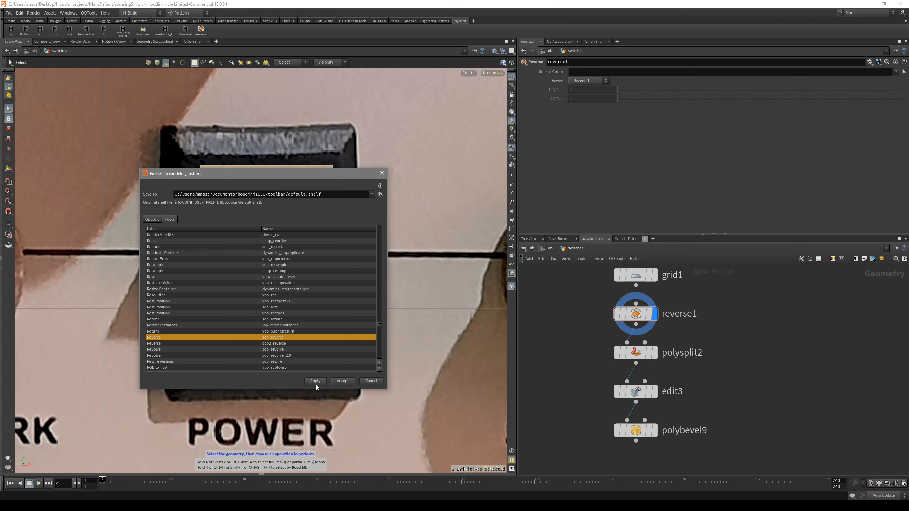
click(381, 174)
right_click(200, 29)
click(216, 36)
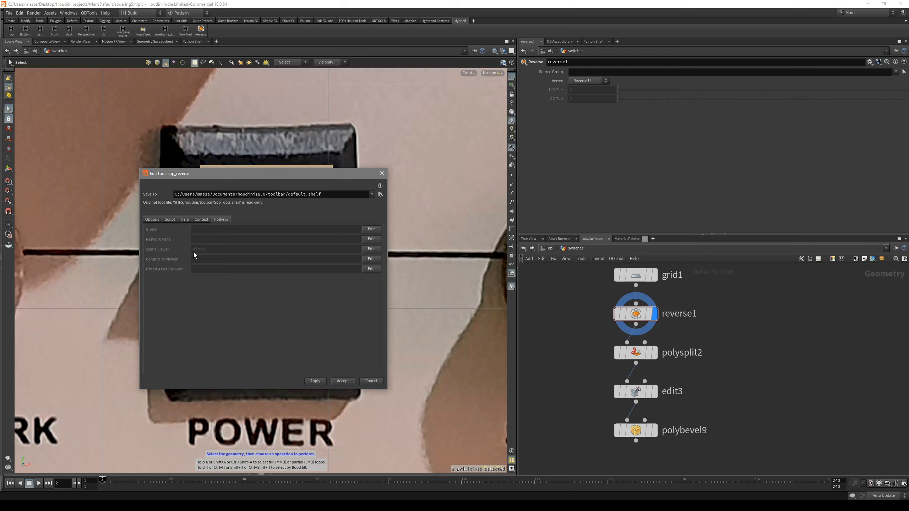
click(382, 174)
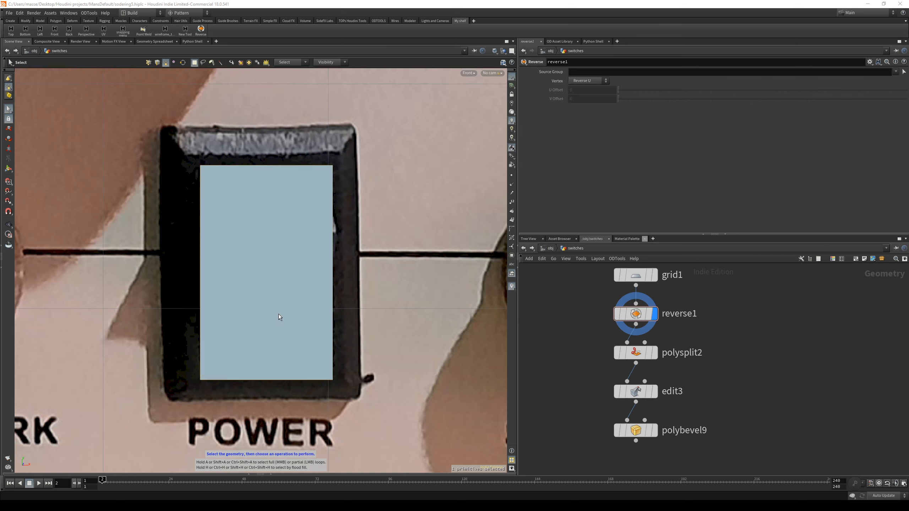
Step: Display the polybevel9 node and undo the extra bevel applied to the whole curved strip
click(654, 431)
alt+drag(310, 274, 303, 306)
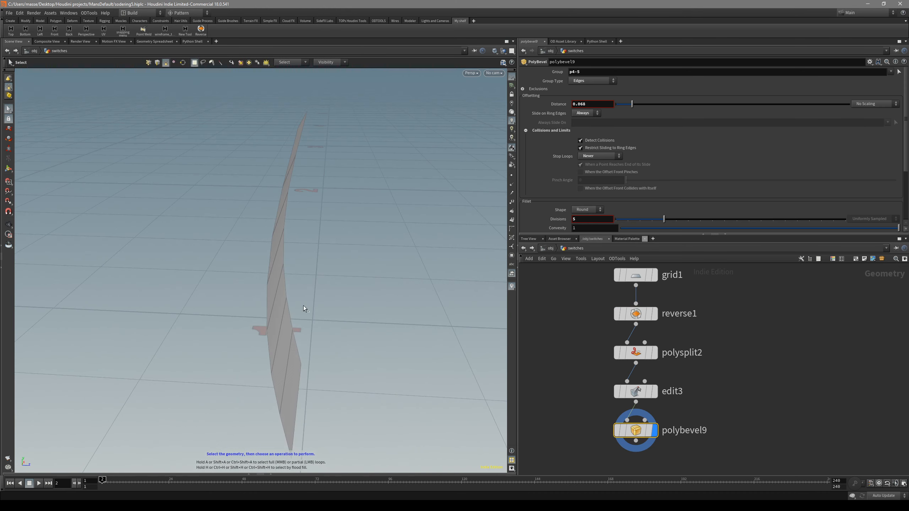
key(n)
key(q)
key(ctrl+z)
Step: Extrude all faces of the curved strip by about 0.056 with Output Back enabled
click(256, 298)
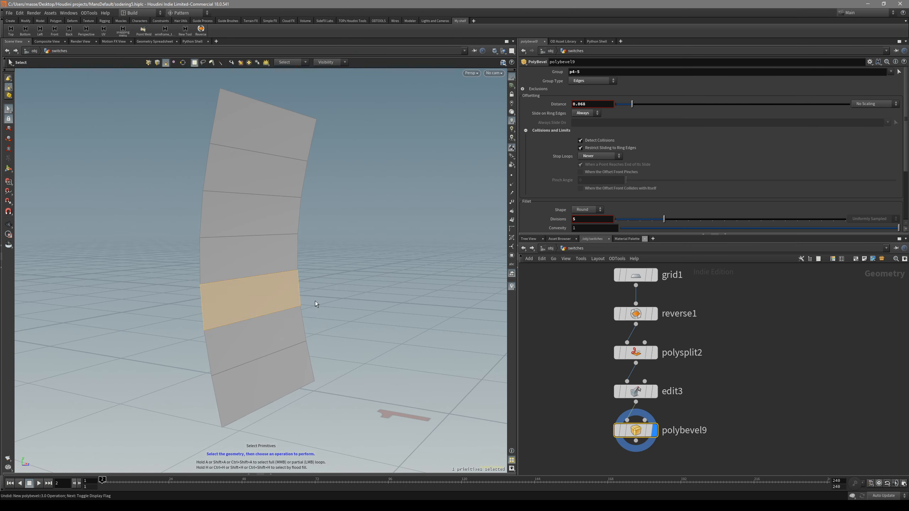
click(316, 301)
key(n)
key(e)
drag(278, 301, 433, 328)
key(Escape)
key(Return)
click(592, 202)
key(Escape)
drag(272, 251, 243, 235)
key(space+3)
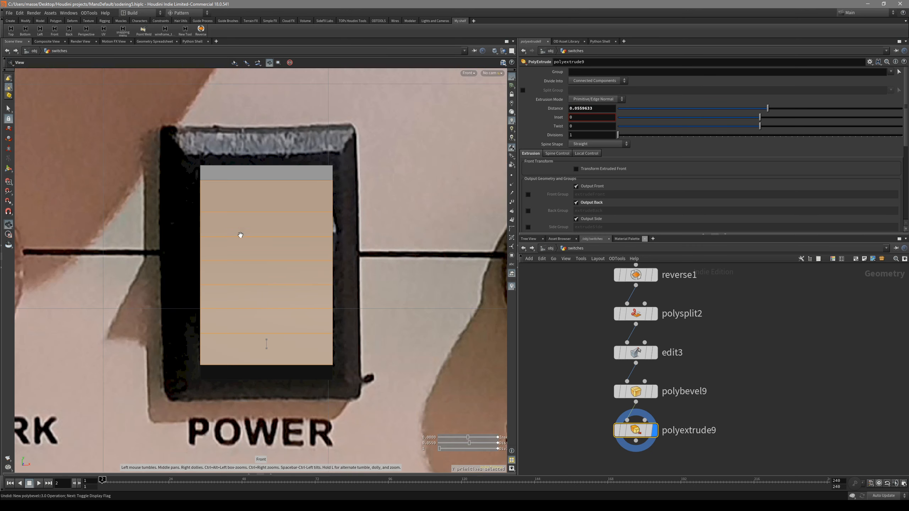
middle_drag(316, 177, 314, 206)
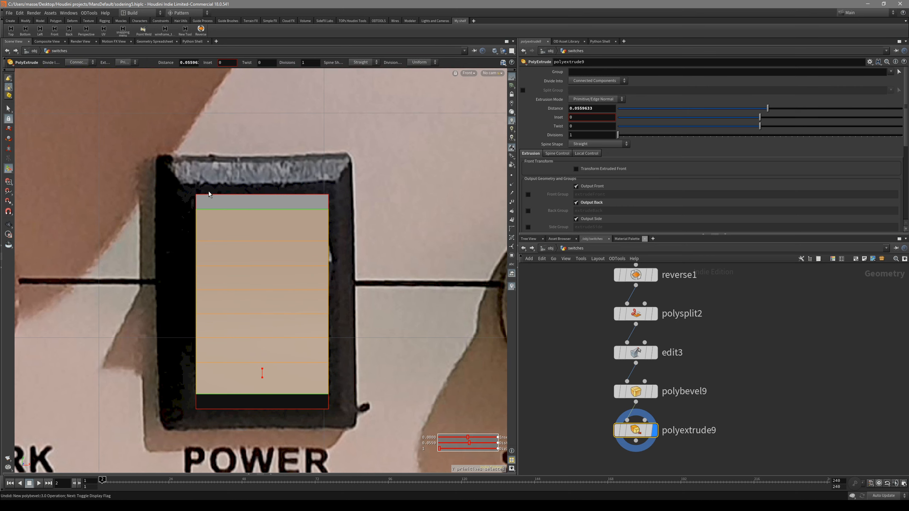
Step: Copy the seven curved faces on the back of the rocker and offset the copy about -0.0075 along Z
key(space+1)
drag(277, 387, 302, 308)
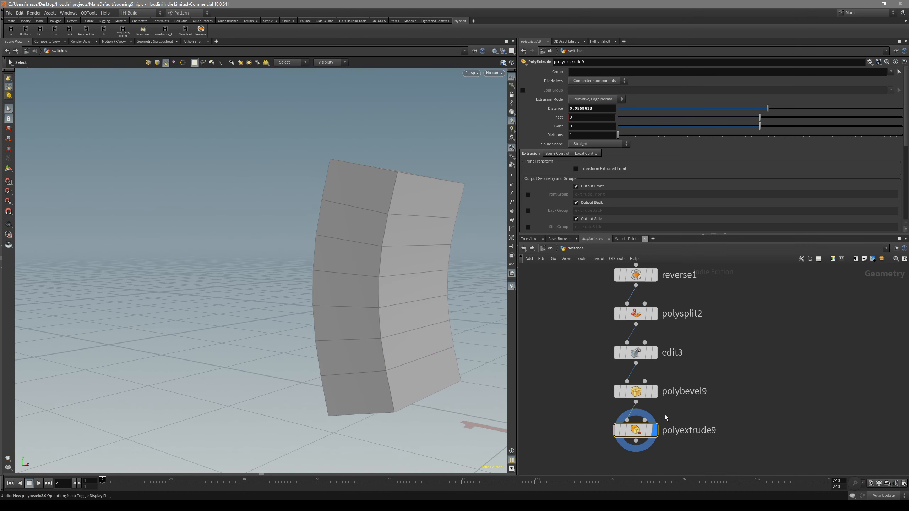
key(Return)
drag(457, 380, 374, 314)
key(Escape)
drag(310, 289, 251, 299)
key(ctrl+d)
key(space+4)
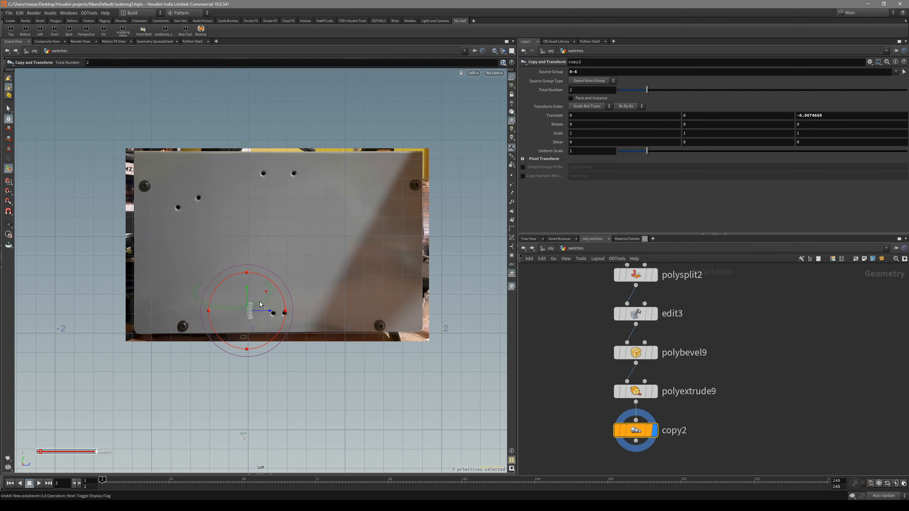
Step: Scale the copied faces to about 1.346 in X and 1.247 in Y against the front reference image
key(space+3)
key(r)
drag(278, 299, 290, 303)
key(r)
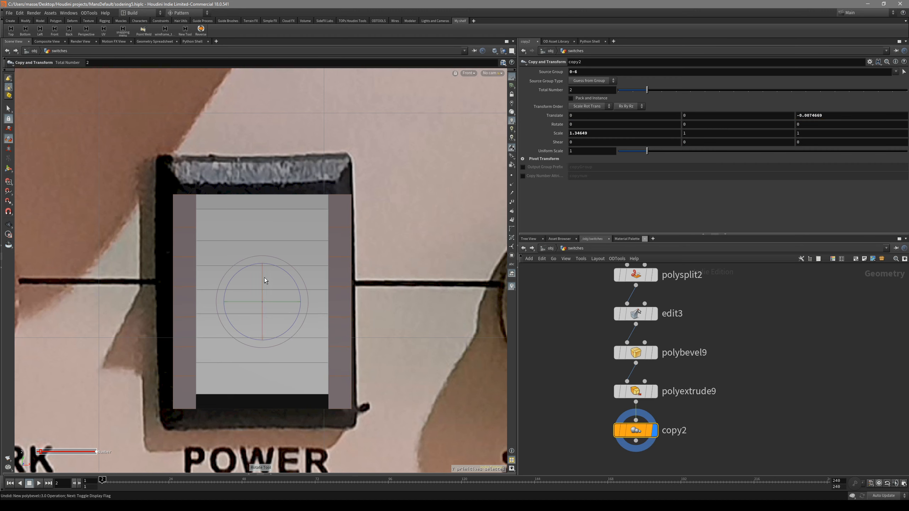
key(e)
drag(261, 274, 227, 276)
key(space+1)
key(s)
double_click(260, 257)
key(e)
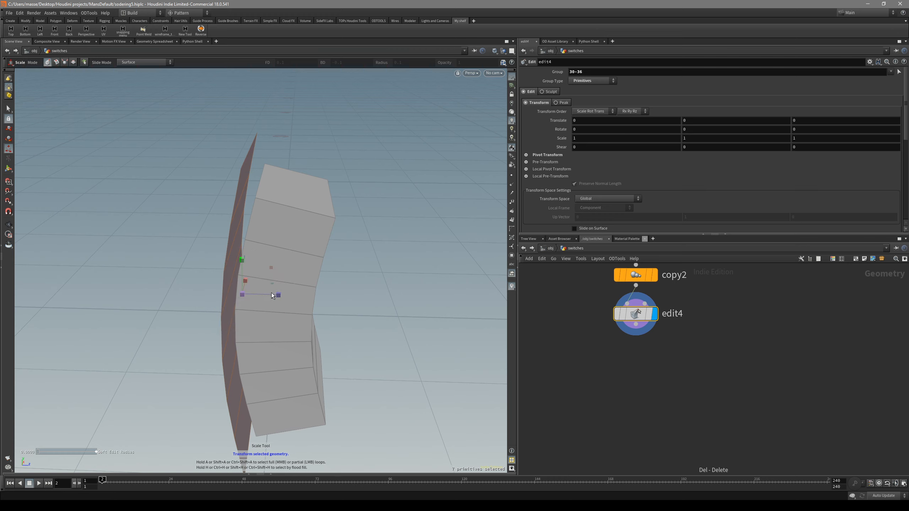
middle_drag(274, 295, 205, 290)
drag(274, 294, 342, 249)
key(s)
key(Escape)
drag(268, 259, 224, 258)
drag(680, 365, 626, 307)
key(Delete)
Step: Select the enlarged copied faces behind the rocker and flatten them along the Z axis
key(s)
click(279, 272)
double_click(225, 273)
mouse_move(225, 272)
alt+mouse_down()
mouse_move(262, 295)
mouse_move(210, 274)
alt+mouse_up()
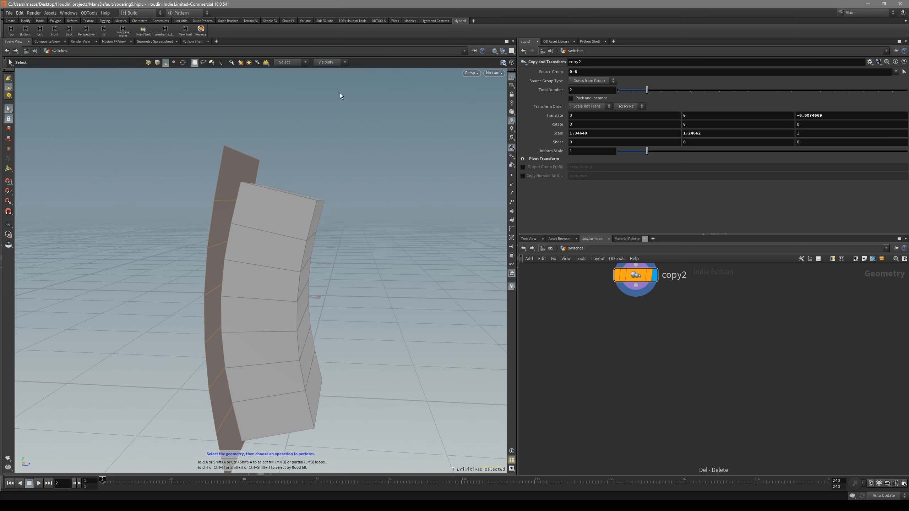
click(346, 222)
click(224, 160)
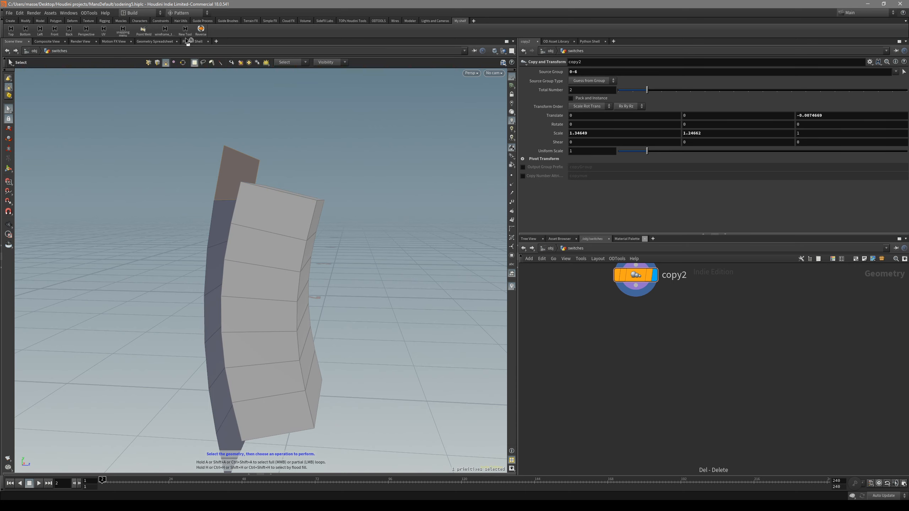
click(193, 14)
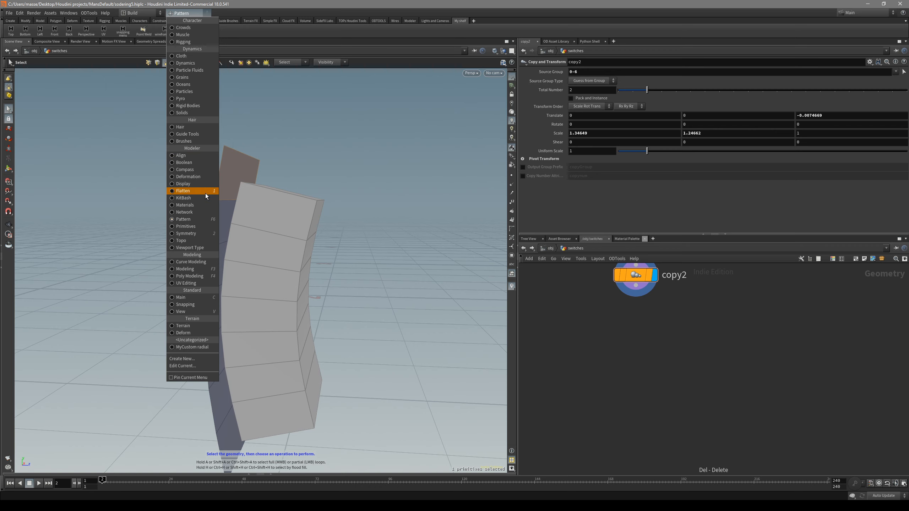
key(Escape)
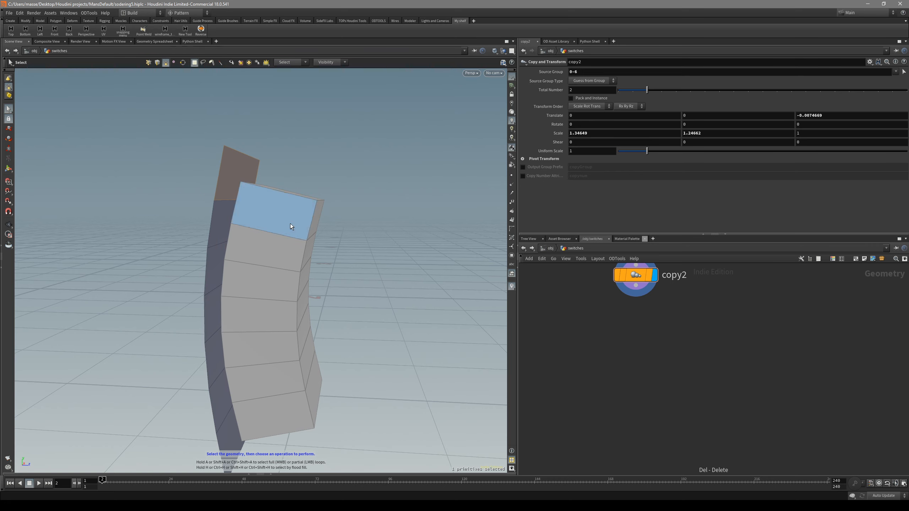
click(402, 216)
click(234, 174)
key(c)
click(324, 298)
key(s)
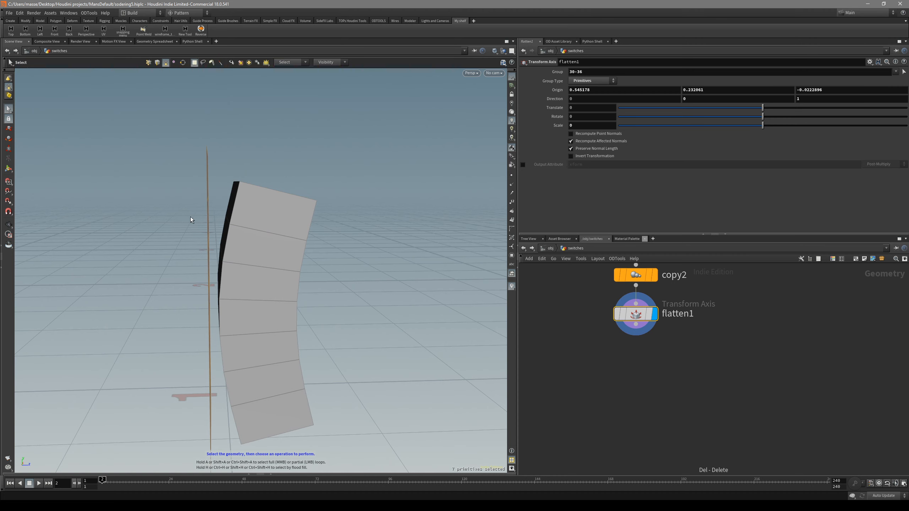
alt+drag(191, 216, 161, 232)
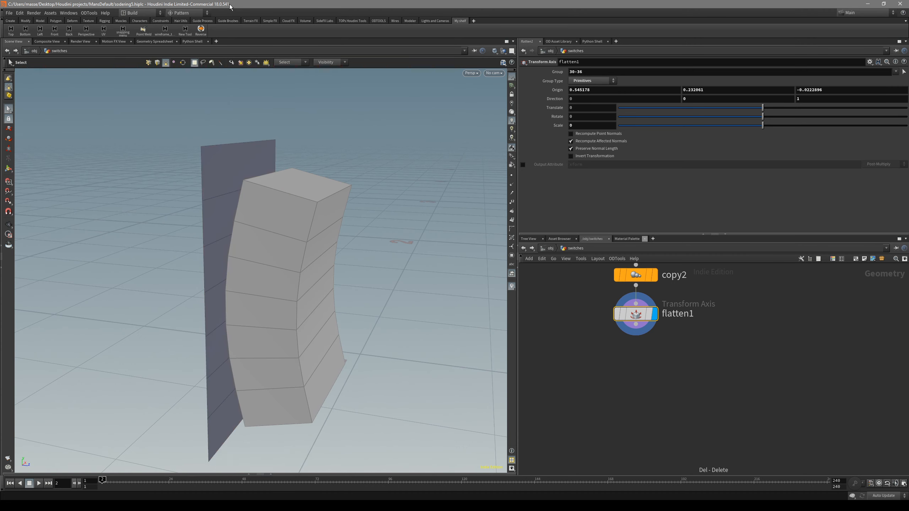
Step: Select the flattened faces behind the rocker and move them slightly along Z
click(205, 12)
click(316, 151)
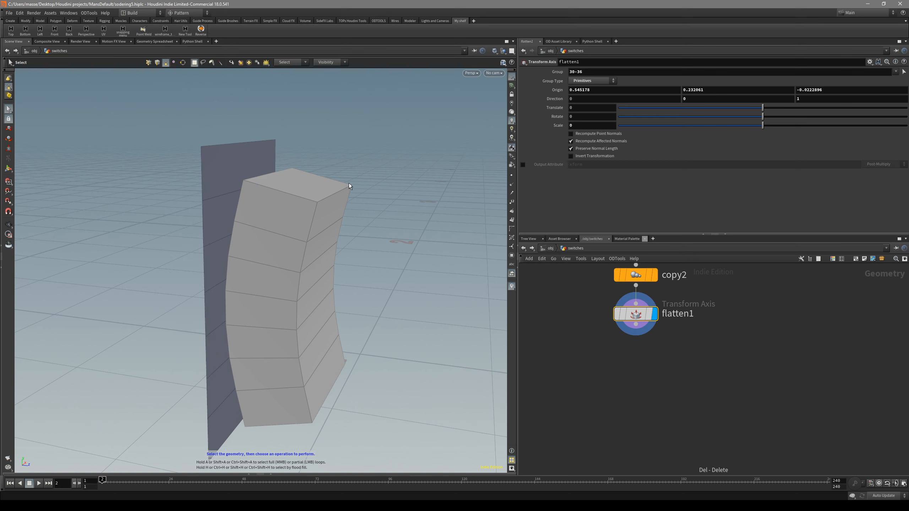
double_click(221, 193)
alt+drag(222, 192, 241, 260)
key(t)
mouse_move(257, 293)
mouse_down()
mouse_move(269, 296)
mouse_move(249, 297)
mouse_up()
Step: Extrude the flattened faces by about -0.0335 with Output Back enabled to form the switch housing
key(e)
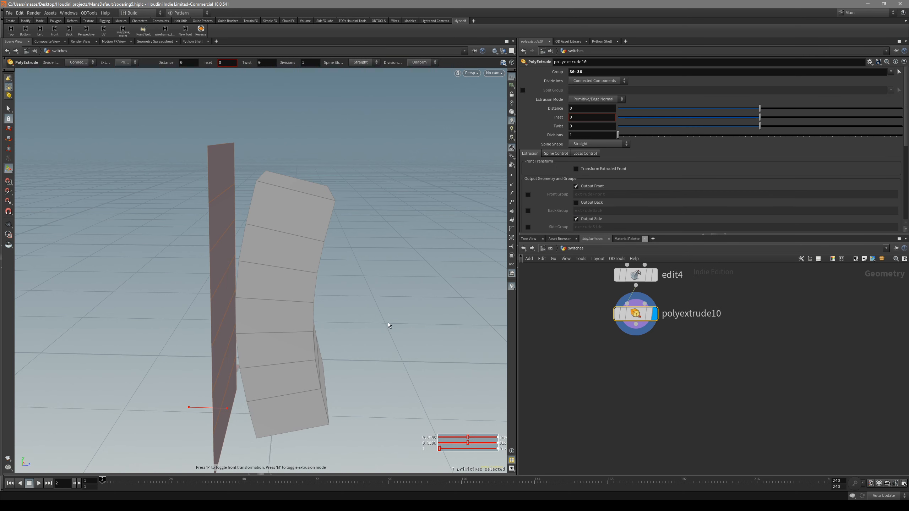
drag(222, 403, 264, 412)
mouse_move(319, 364)
alt+mouse_down()
mouse_move(380, 359)
mouse_move(329, 364)
alt+mouse_up()
click(591, 204)
alt+drag(293, 240, 319, 238)
drag(283, 373, 306, 353)
Step: Select the housing's front faces around the rocker and inset them by 0.01 with a PolyExtrude
key(s)
click(278, 148)
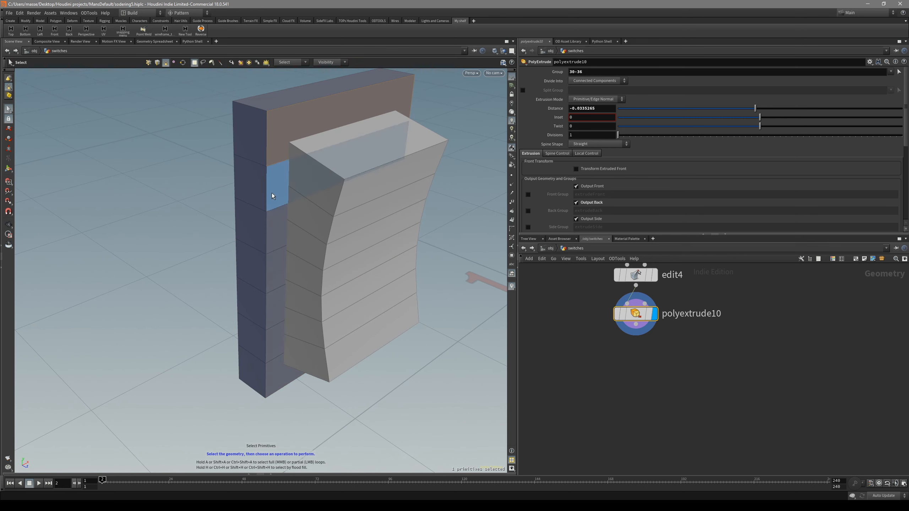
click(280, 368)
alt+drag(280, 156, 288, 182)
alt+middle_drag(288, 182, 277, 228)
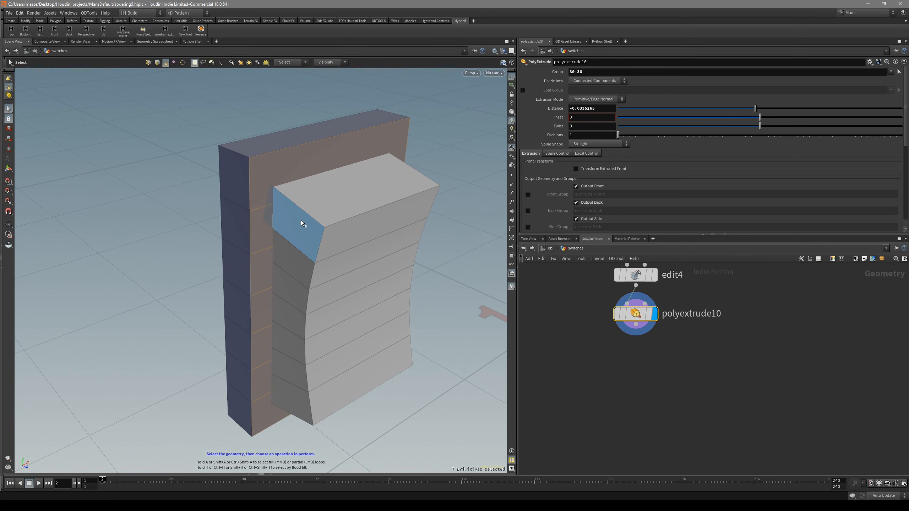
key(q)
drag(275, 217, 289, 215)
key(ctrl+z)
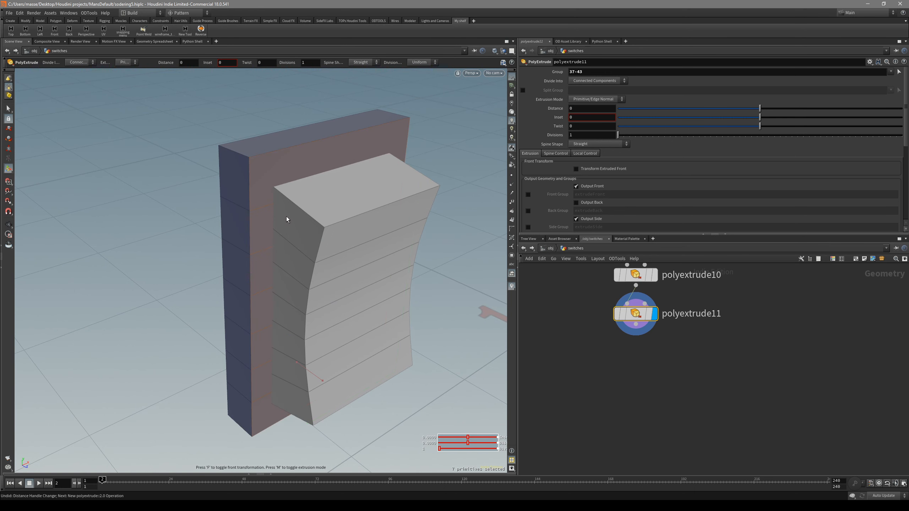
scroll(272, 217, up, 1)
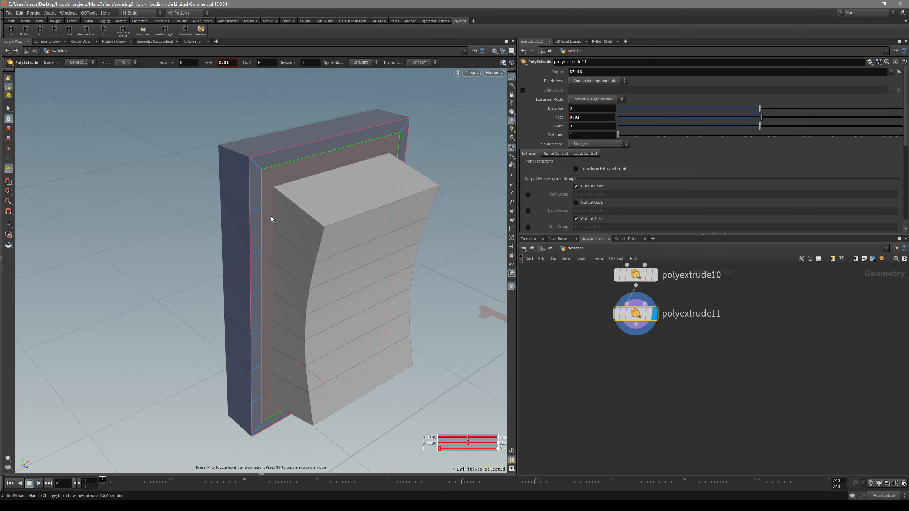
Step: Extrude the inset faces on the housing's front by about 0.0082
alt+drag(271, 217, 278, 236)
key(s)
key(ctrl+z)
key(q)
key(space+3)
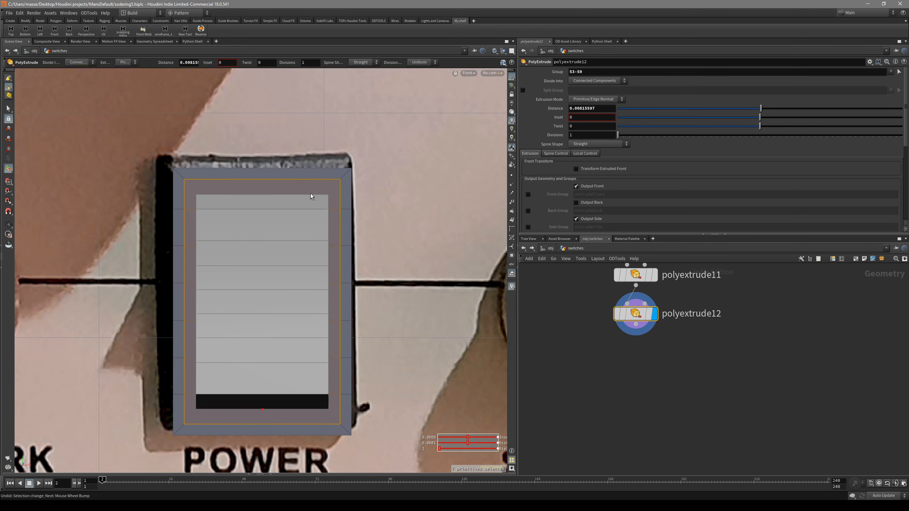
Step: Scale the upper and lower corner points of the housing's raised inner area to about 0.955 in Y
key(s)
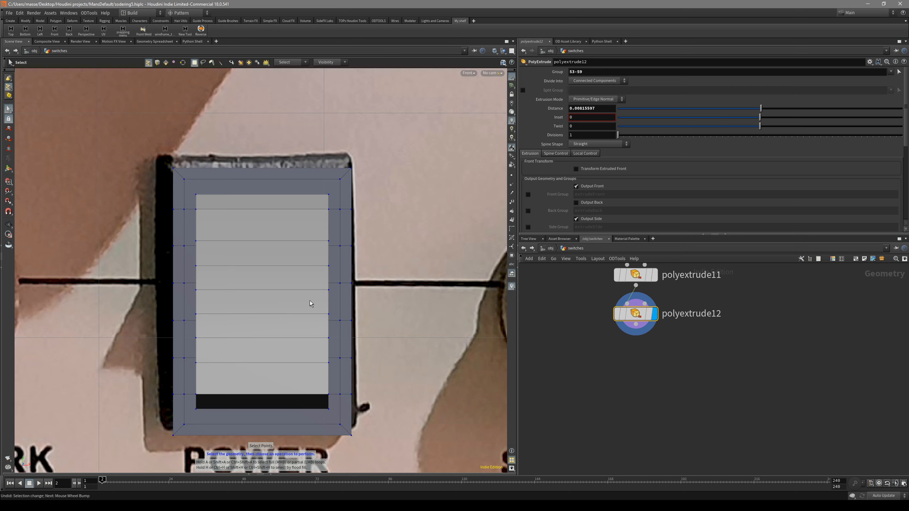
middle_drag(710, 347, 705, 382)
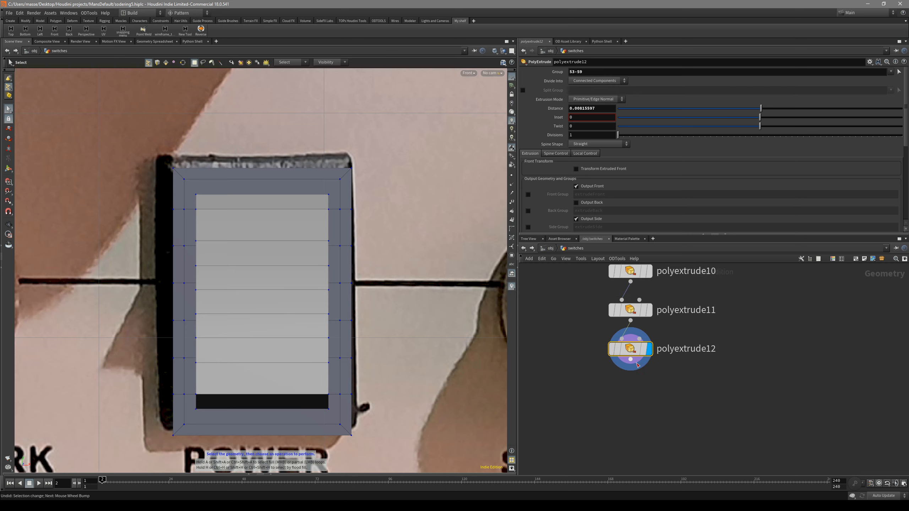
drag(636, 351, 629, 368)
drag(345, 174, 180, 193)
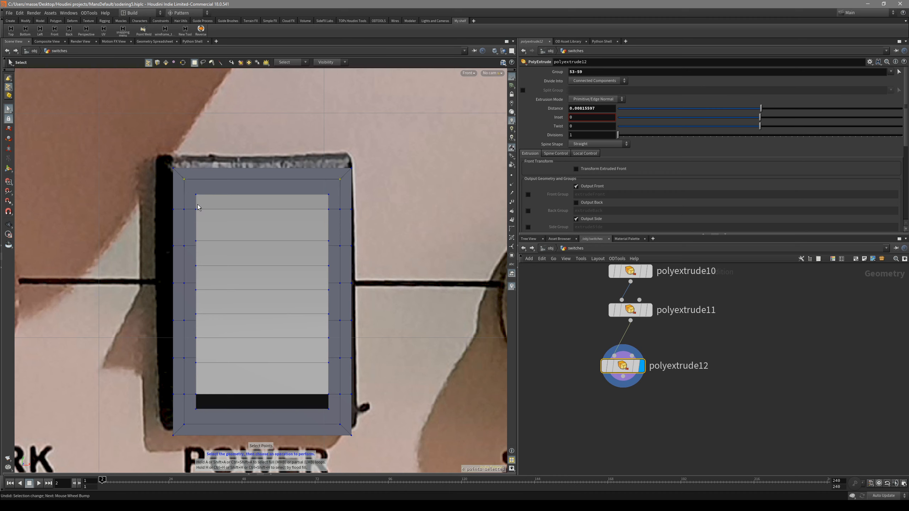
drag(345, 413, 179, 434)
key(e)
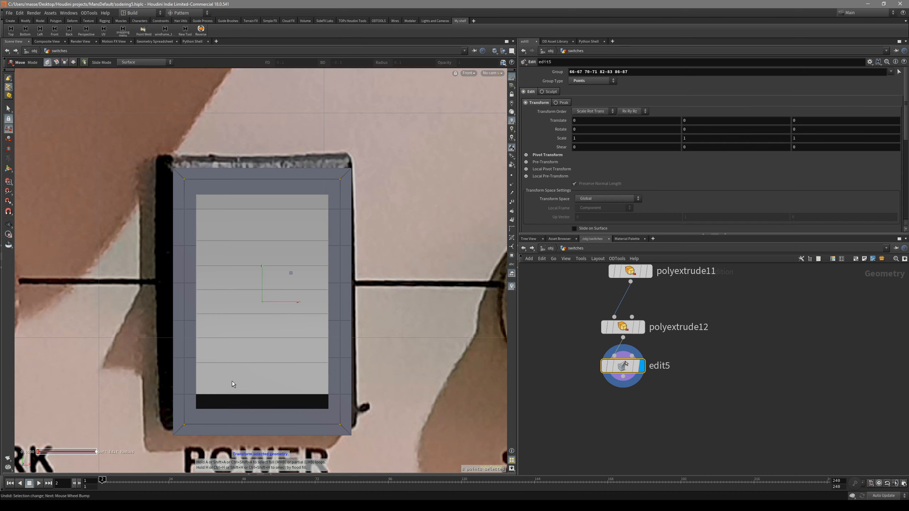
drag(266, 290, 263, 280)
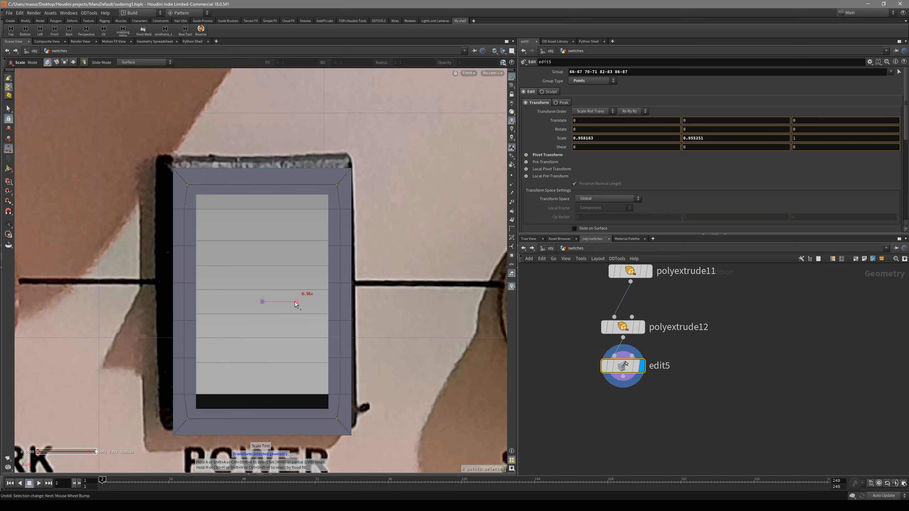
Step: Select both side columns of the raised inner area's points and scale them to about 0.95 in X
key(s)
shift+drag(193, 178, 184, 435)
shift+drag(340, 182, 330, 430)
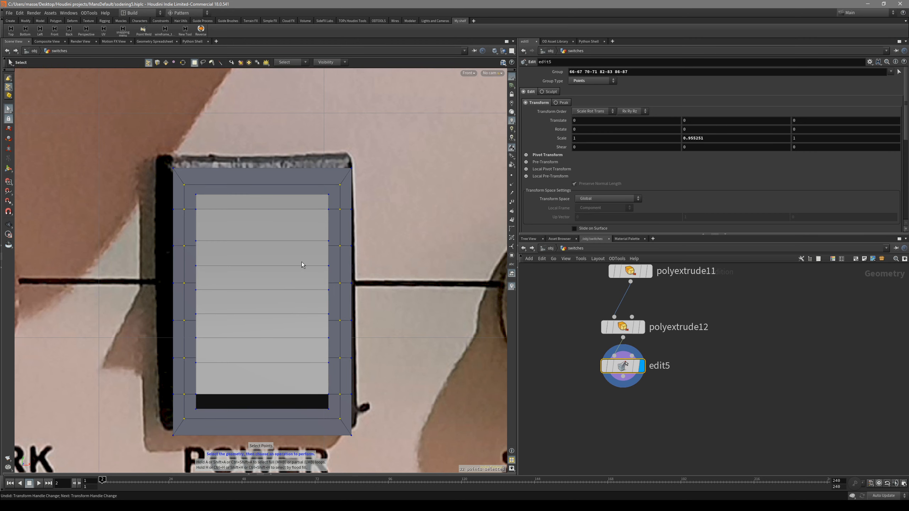
key(e)
drag(300, 302, 297, 302)
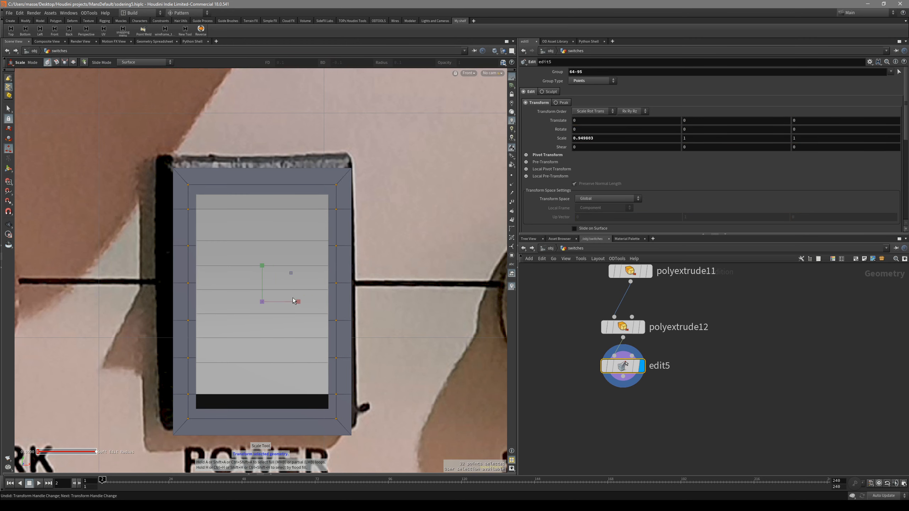
Step: Select all of the housing's faces and flip their orientation with a Reverse node
key(space+1)
key(4)
double_click(233, 271)
drag(236, 273, 241, 277)
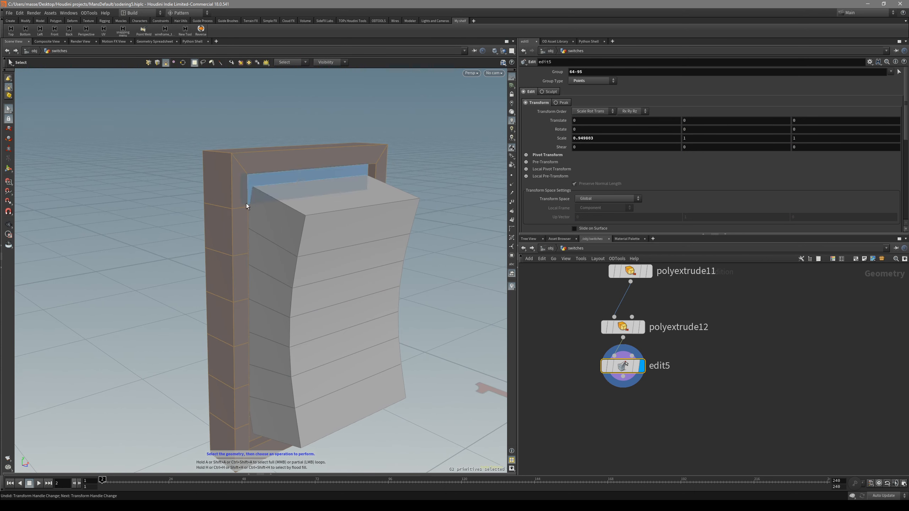
key(alt+r)
key(shift+w)
mouse_move(231, 210)
mouse_down()
mouse_move(116, 261)
mouse_move(191, 263)
mouse_move(197, 236)
mouse_move(178, 258)
mouse_move(203, 266)
mouse_move(414, 250)
mouse_move(279, 258)
mouse_move(340, 215)
mouse_move(288, 207)
mouse_move(270, 193)
mouse_move(287, 214)
mouse_move(248, 221)
mouse_move(157, 284)
mouse_move(398, 260)
mouse_up()
key(shift+w)
Step: Compare the switch housing with the reference photo in the front and perspective views
key(space+3)
key(space+1)
key(shift+w)
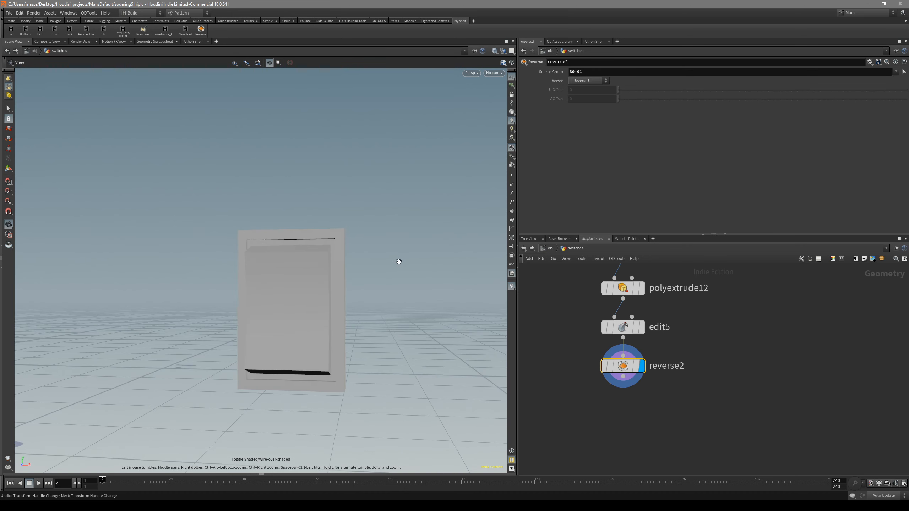
key(space+3)
key(Return)
key(Escape)
key(shift+w)
middle_drag(315, 270, 316, 280)
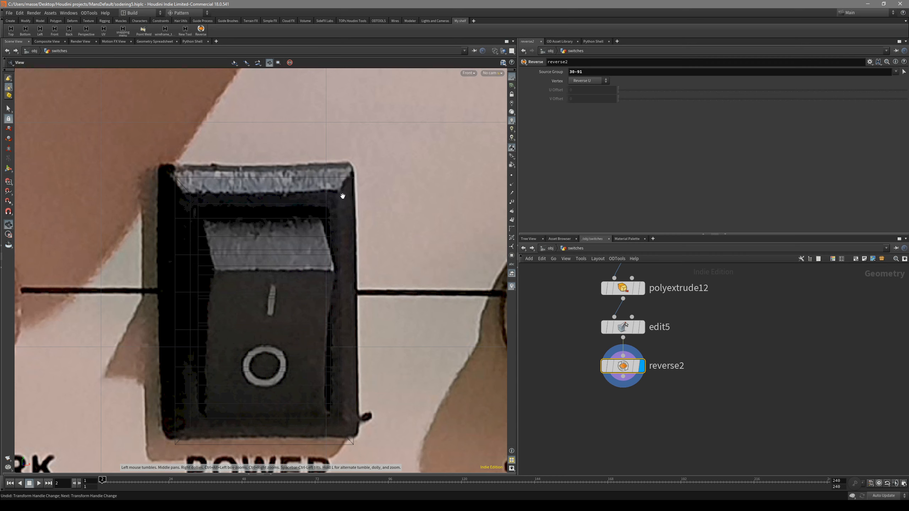
key(space+w)
key(space+1)
drag(278, 286, 321, 302)
Step: Bevel the housing's outer front edge loop with a PolyBevel of about 0.0157 and 1 division
key(shift+w)
scroll(234, 233, up, 3)
key(s)
key(3)
double_click(266, 220)
scroll(284, 257, down, 2)
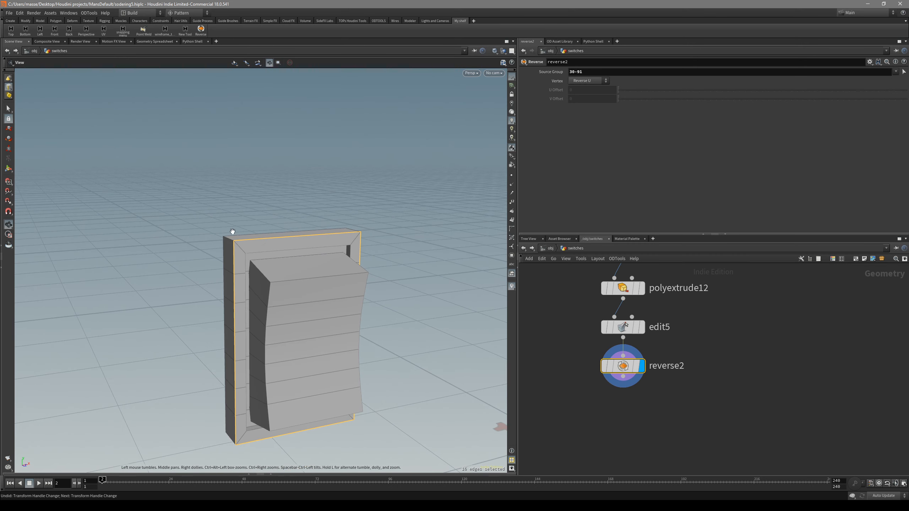
alt+drag(231, 232, 319, 229)
scroll(264, 240, up, 3)
key(b)
drag(264, 239, 222, 265)
key(Escape)
key(shift+w)
alt+drag(222, 265, 216, 268)
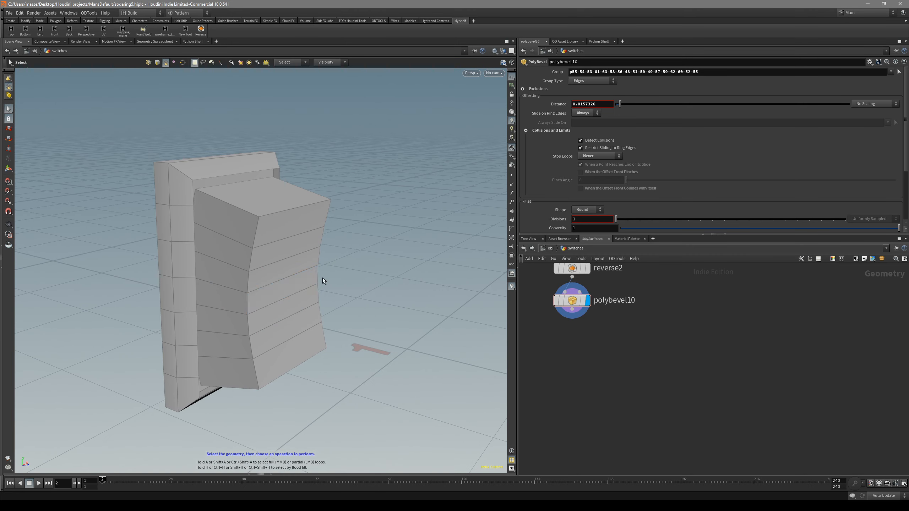
Step: Try tilting the whole rocker about X by roughly 12.4 degrees, and delete that edit
alt+drag(322, 279, 311, 240)
click(333, 268)
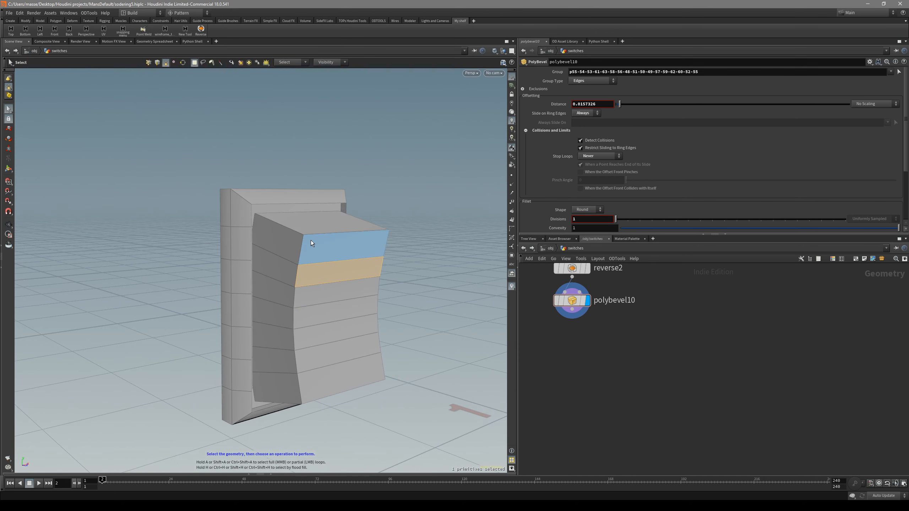
double_click(311, 241)
alt+drag(305, 272, 279, 222)
key(r)
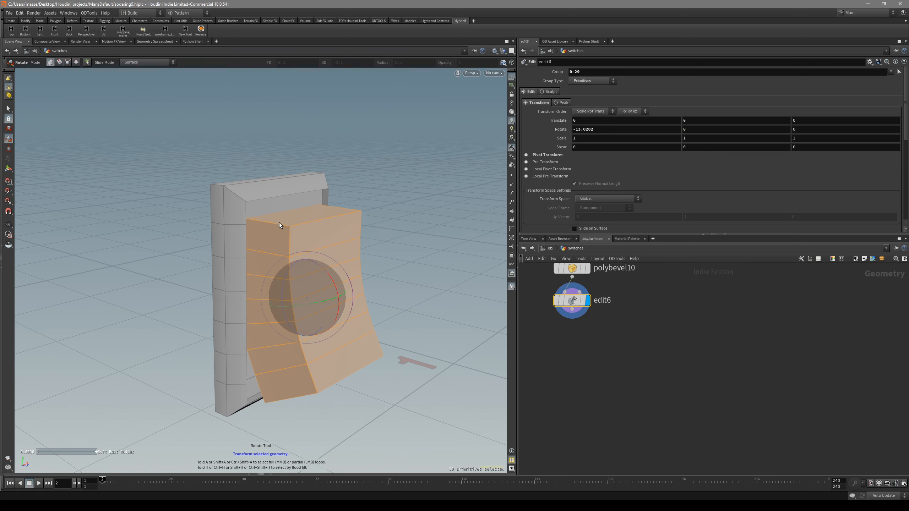
drag(329, 275, 333, 290)
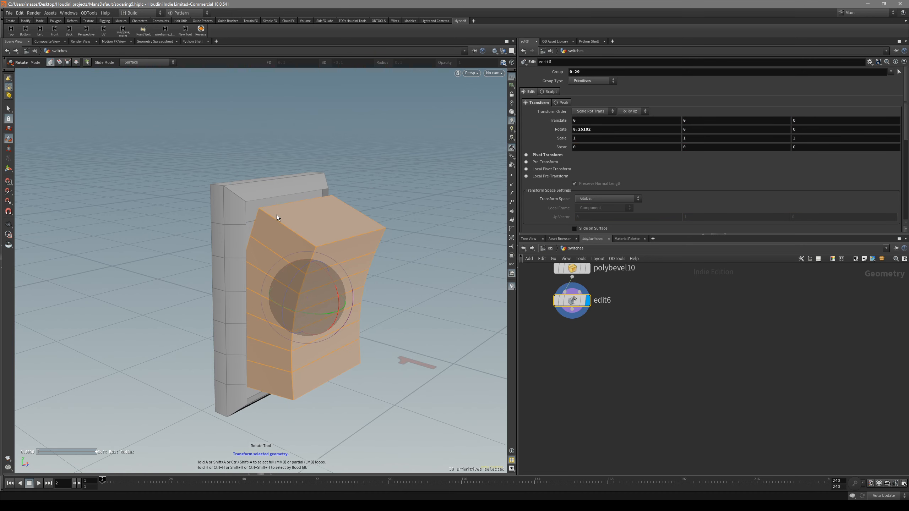
alt+drag(277, 214, 328, 348)
key(s)
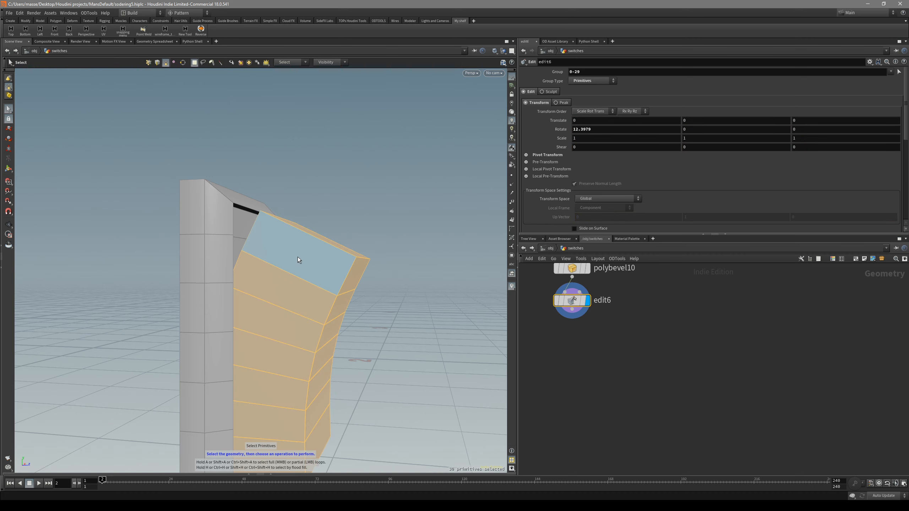
alt+drag(299, 260, 211, 250)
key(Delete)
Step: Select all of the housing's primitives and hide them to isolate the rocker
click(212, 250)
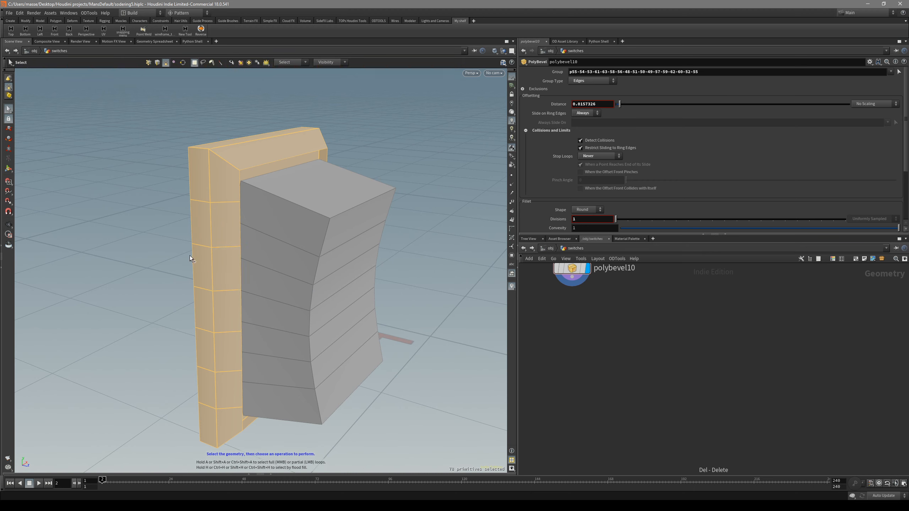
click(334, 63)
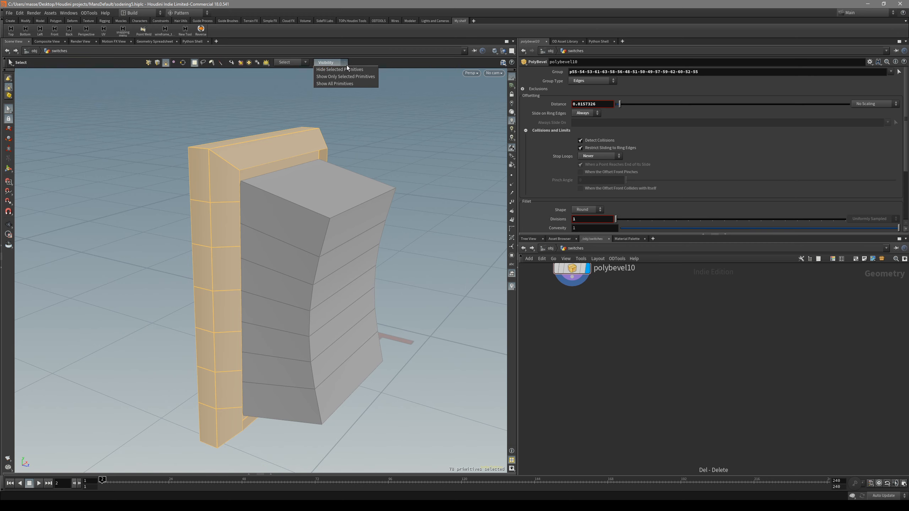
click(349, 70)
drag(309, 175, 345, 197)
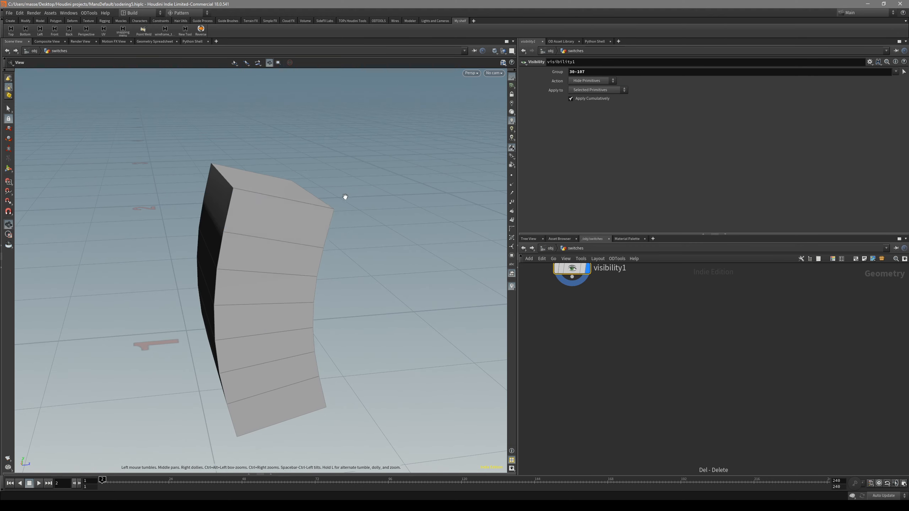
Step: Select the rocker's rear faces and flatten them by scaling to about 0.825 in Y and 0.033 in Z
drag(225, 213, 239, 200)
middle_drag(239, 200, 246, 193)
click(240, 190)
middle_drag(231, 278, 246, 246)
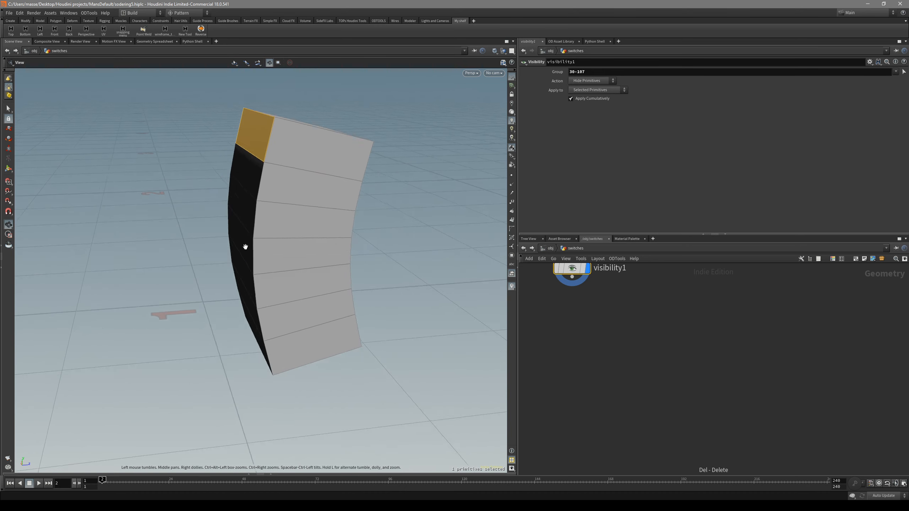
drag(246, 245, 268, 232)
click(258, 333)
mouse_move(264, 263)
mouse_down()
mouse_move(251, 247)
mouse_move(262, 259)
mouse_up()
key(s)
key(r)
middle_drag(279, 281, 294, 298)
mouse_move(294, 298)
mouse_down()
mouse_move(256, 297)
mouse_move(280, 298)
mouse_up()
middle_drag(281, 297, 280, 301)
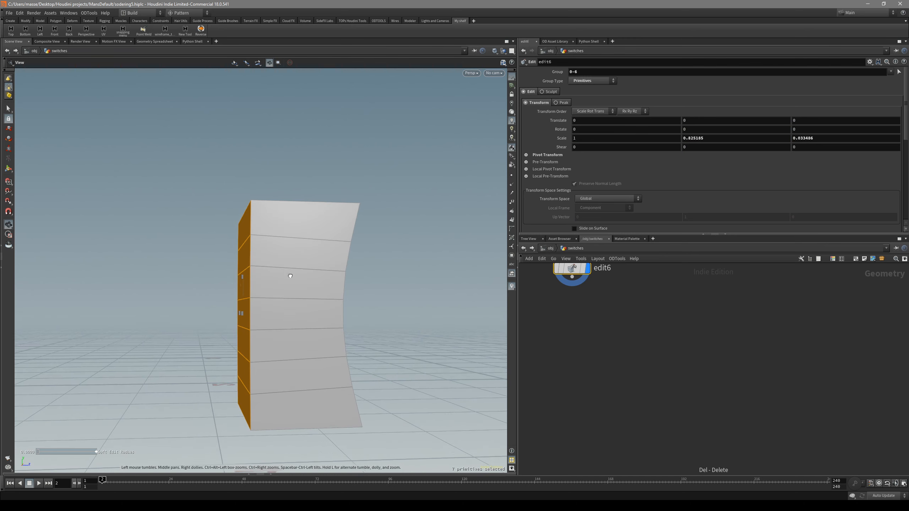
Step: Move the rocker's flattened rear faces by about 0.0031 in Z
key(t)
drag(279, 314, 281, 314)
key(s)
middle_drag(299, 289, 279, 298)
Step: Show all primitives so the housing is displayed together with the rocker
click(327, 63)
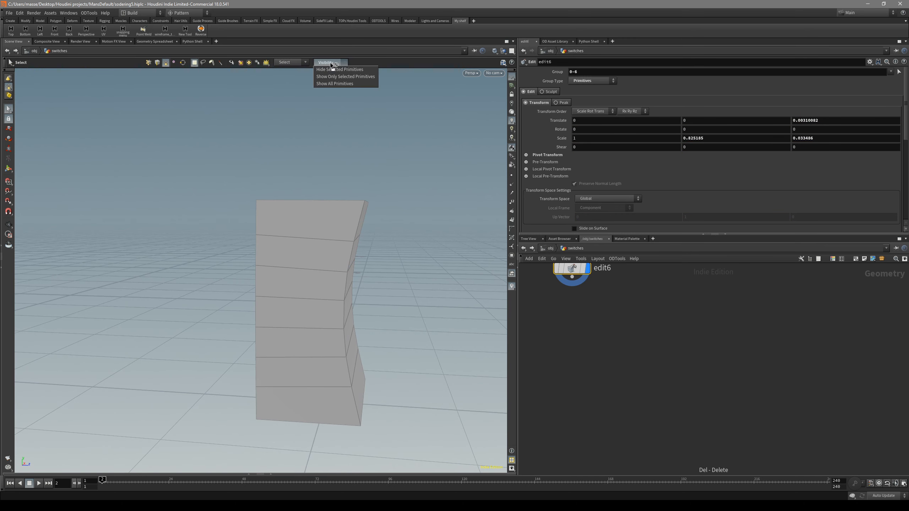
click(363, 84)
mouse_move(317, 222)
alt+mouse_down()
mouse_move(280, 257)
mouse_move(251, 224)
mouse_move(306, 231)
alt+mouse_up()
Step: Select the whole rocker, move it about -0.042 in Z into the housing and tilt it about -4.67 degrees around X
click(327, 248)
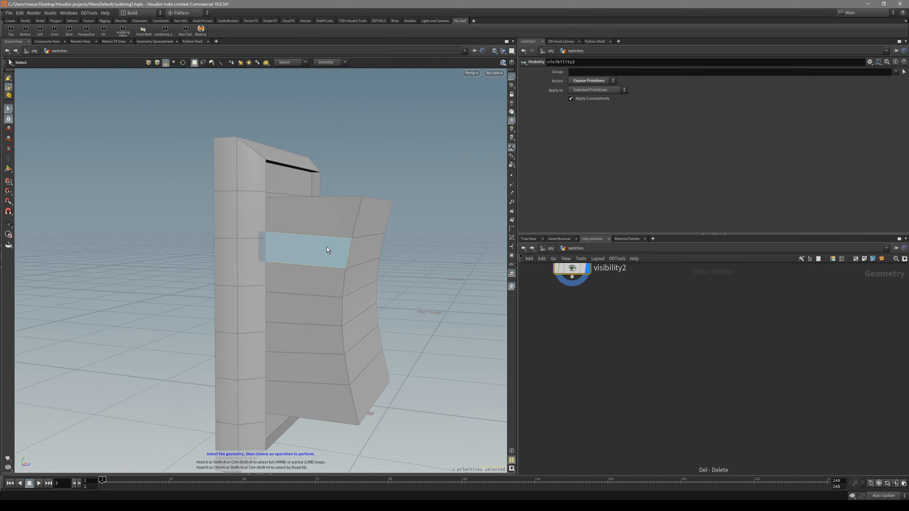
double_click(327, 248)
key(r)
key(t)
drag(354, 300, 311, 281)
key(r)
key(t)
key(ctrl+z)
key(r)
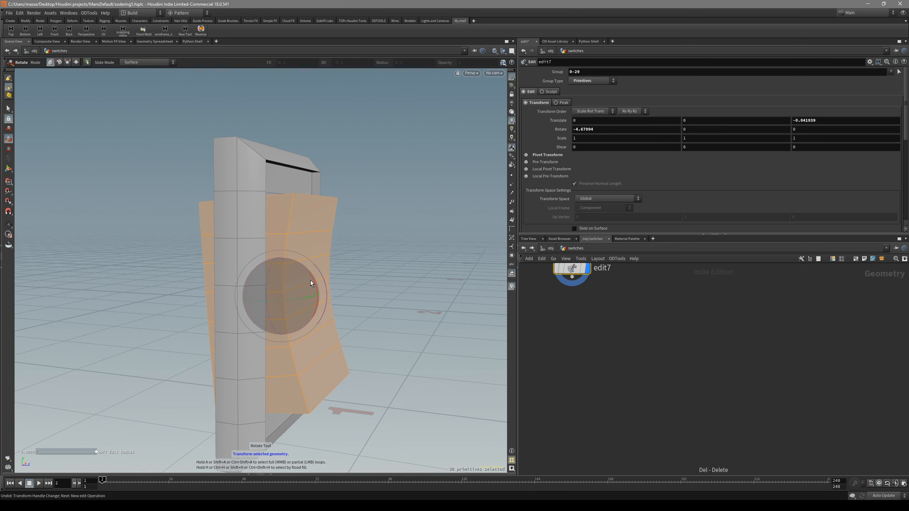
Step: In front view, move the housing's upper points down and its lower points up by about 0.0175 in Y
key(space+3)
key(s)
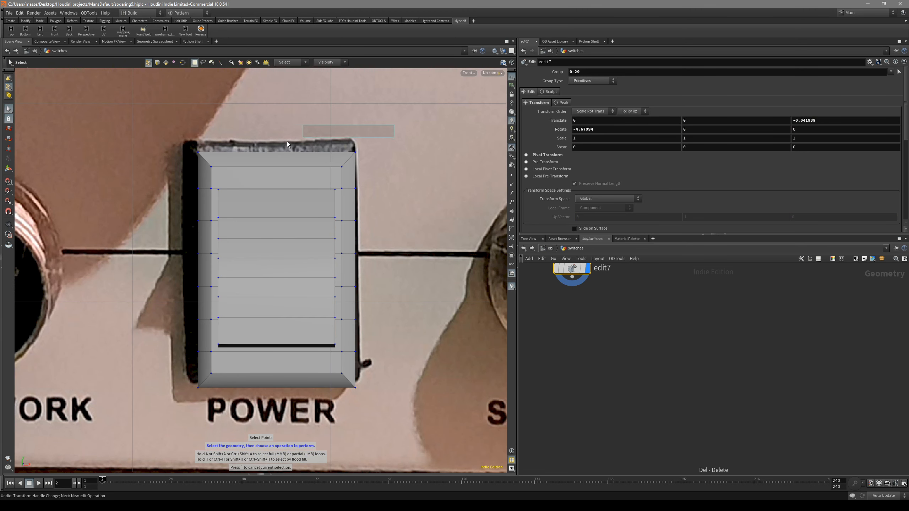
drag(408, 119, 151, 180)
key(t)
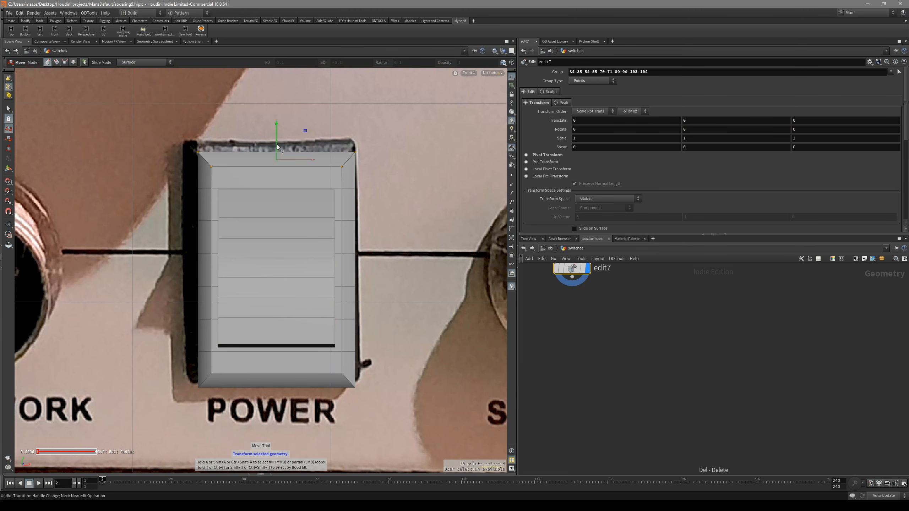
drag(277, 143, 278, 161)
drag(399, 428, 175, 371)
drag(275, 363, 301, 339)
key(Escape)
key(space+3)
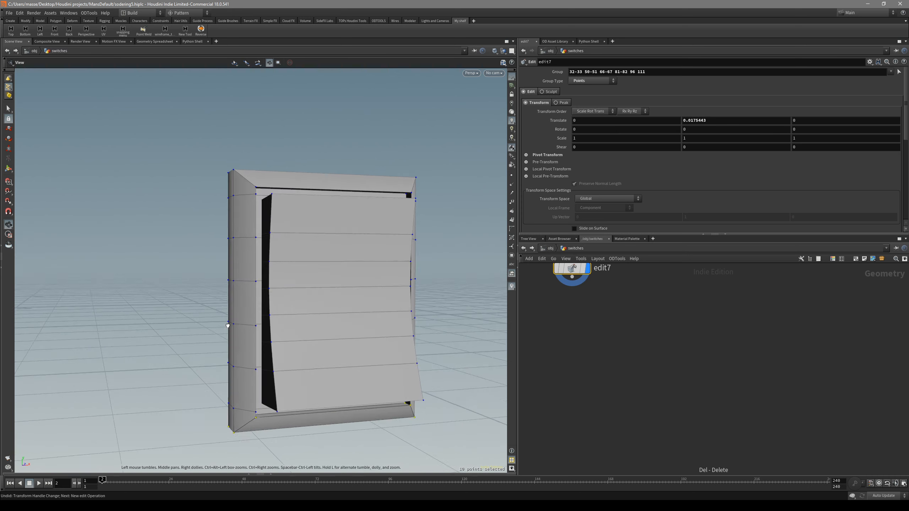
Step: Select the housing's two side columns of points in turn and adjust each column's horizontal position
key(s)
drag(351, 353, 349, 353)
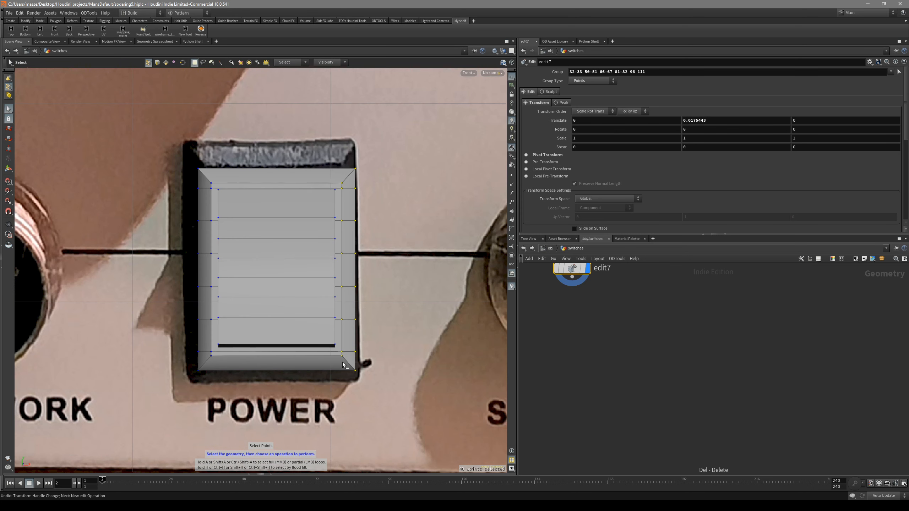
key(t)
drag(371, 269, 367, 270)
drag(128, 131, 215, 375)
drag(213, 265, 380, 262)
key(Escape)
Step: Tilt the whole rocker about -7.8 degrees around X
key(space+1)
key(r)
drag(310, 264, 211, 286)
key(Escape)
key(r)
key(Escape)
drag(274, 285, 325, 227)
Step: Select the loop of faces on the housing's back and move it about -0.061 in Z to deepen the housing
key(s)
click(329, 229)
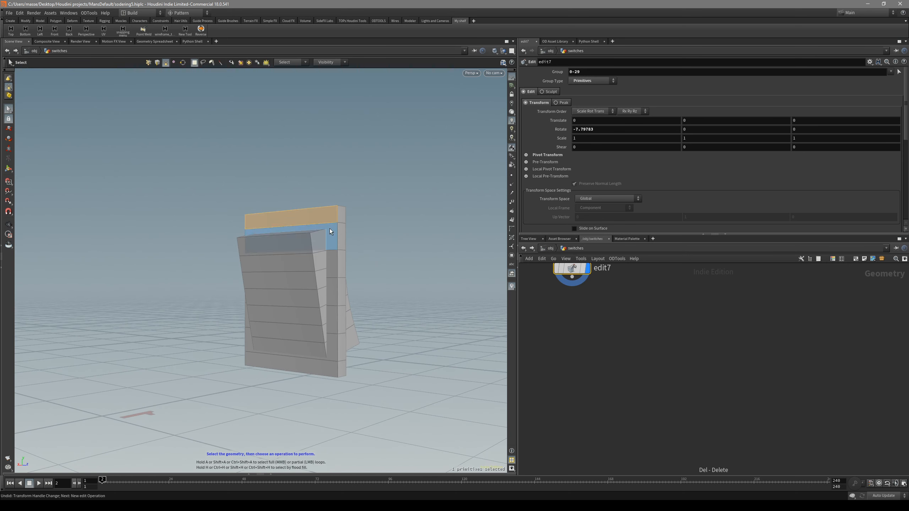
shift+click(330, 344)
key(t)
alt+drag(330, 344, 317, 316)
mouse_move(323, 285)
mouse_down()
mouse_move(280, 291)
mouse_move(291, 299)
mouse_move(217, 326)
mouse_move(279, 325)
mouse_move(300, 341)
mouse_move(278, 258)
mouse_up()
Step: Add a Fuse node with a snap distance of 0.001 to the switch geometry
key(Escape)
key(shift+w)
key(shift+w)
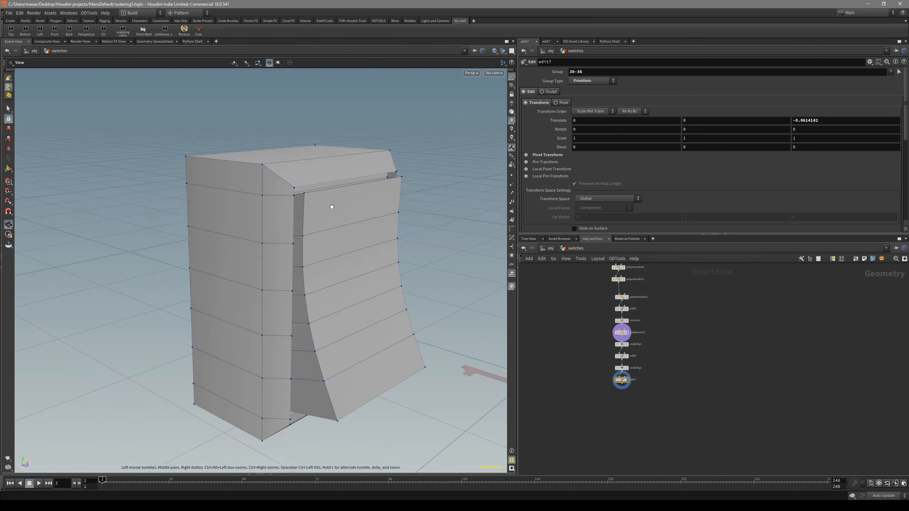
alt+drag(331, 207, 421, 181)
alt+drag(335, 189, 370, 253)
key(Return)
scroll(619, 389, up, 3)
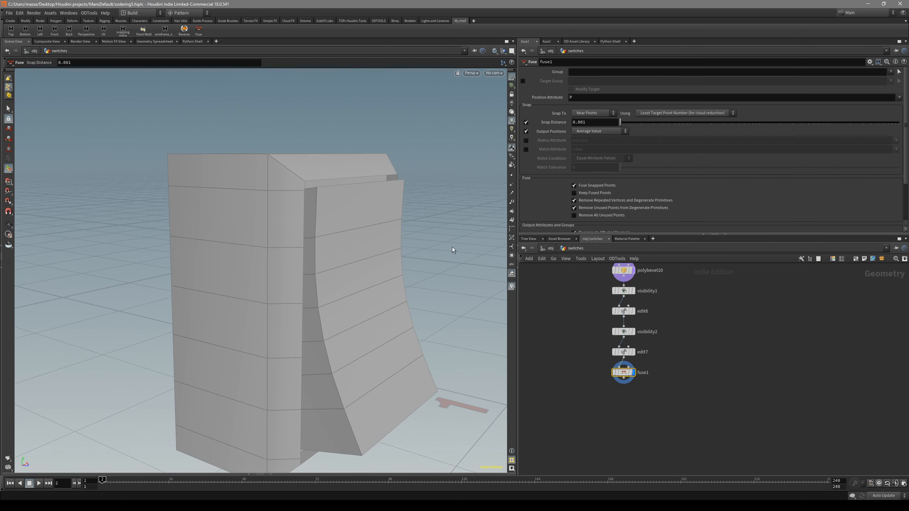
Step: Inspect the housing's corner points and faces, comparing the geometry before and after the Fuse node
key(s)
click(378, 176)
scroll(380, 175, up, 5)
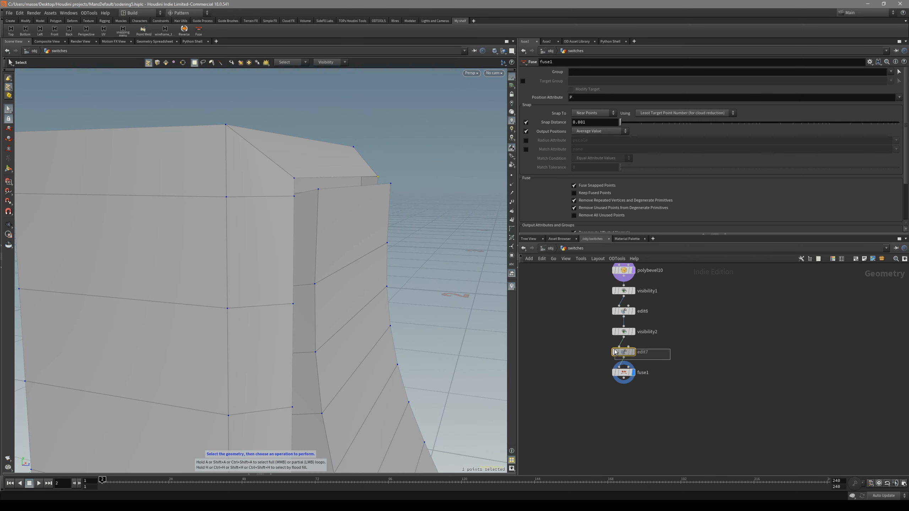
click(616, 352)
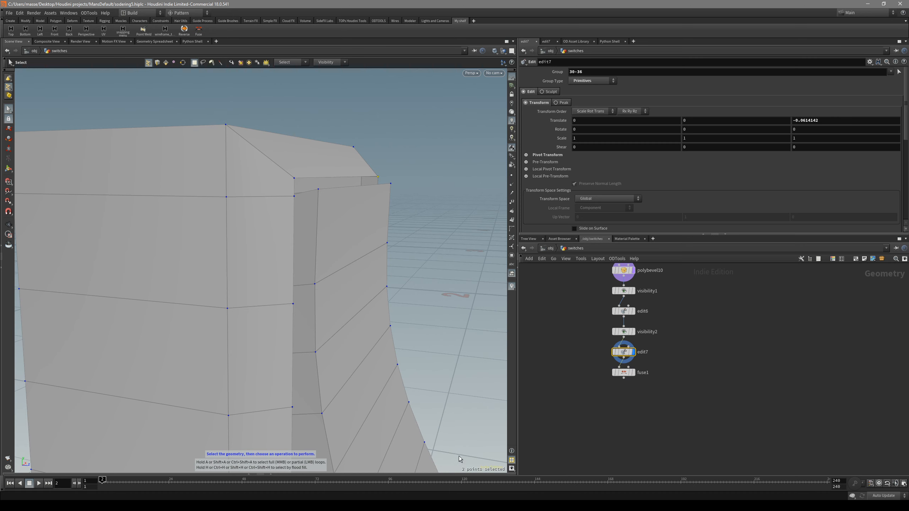
click(625, 373)
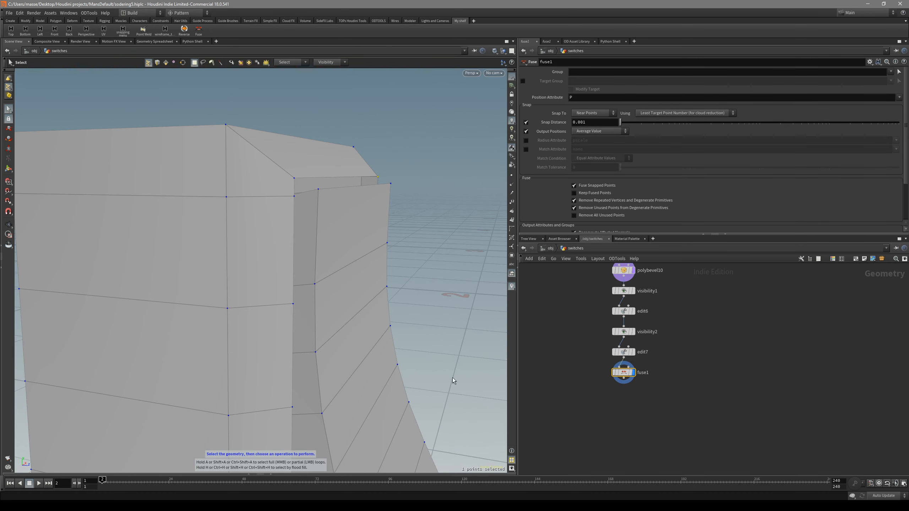
alt+drag(463, 412, 408, 317)
key(4)
click(415, 258)
click(459, 257)
alt+drag(446, 266, 258, 268)
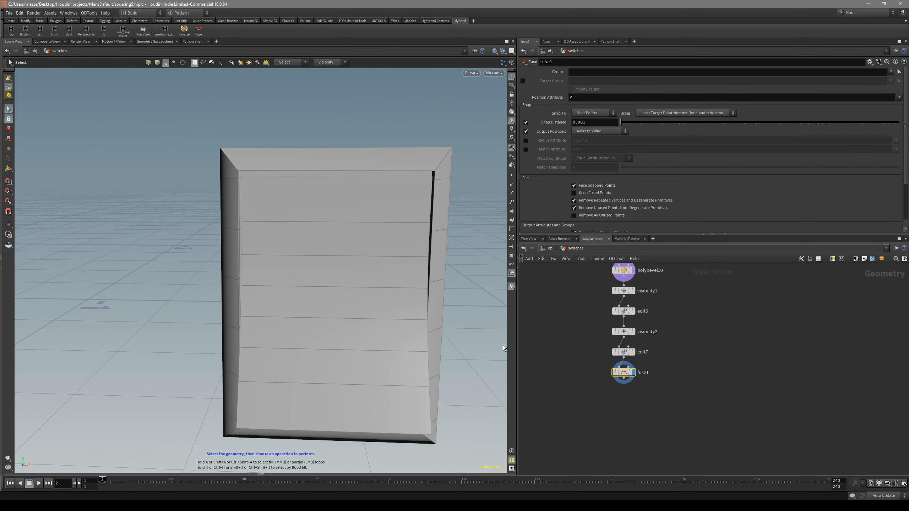
Step: Bevel the switch's sharp edges by about 0.0019 with 2 divisions, ignoring flat edges up to a 9.5 normal angle
key(c)
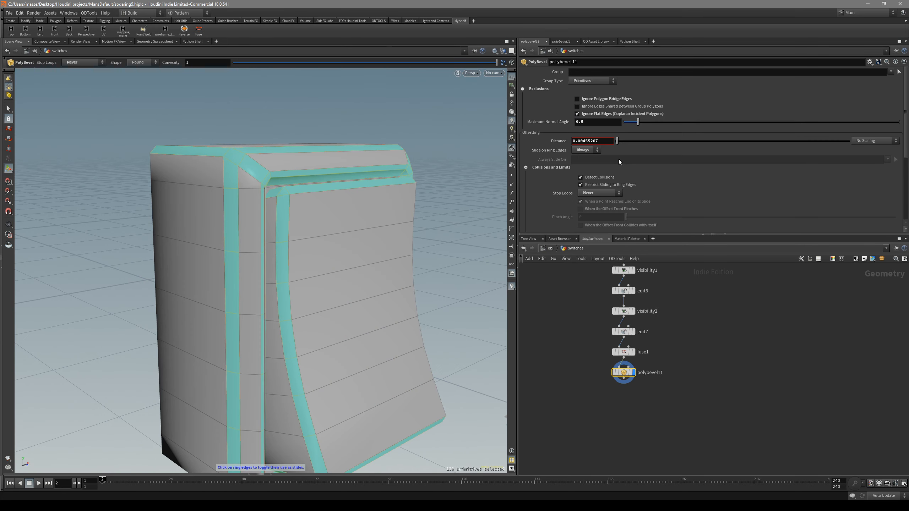
scroll(617, 201, down, 2)
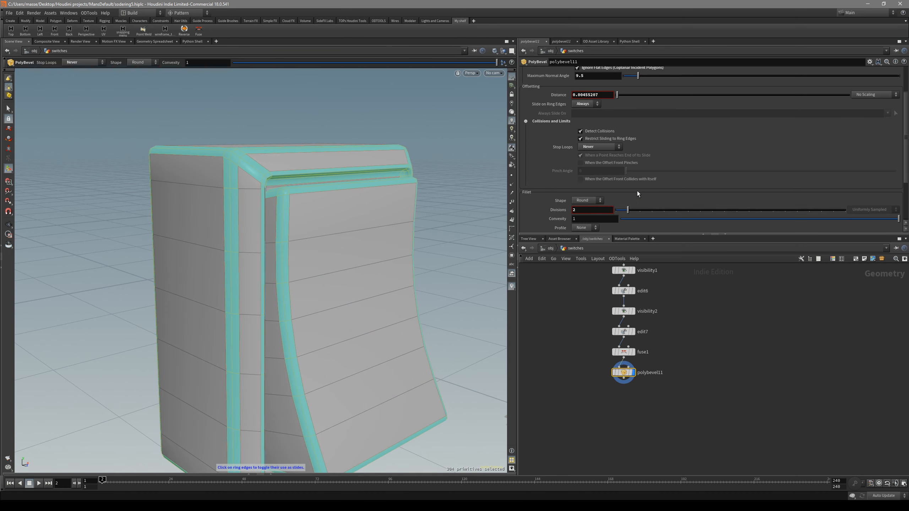
middle_drag(429, 163, 447, 151)
key(Escape)
drag(433, 152, 369, 232)
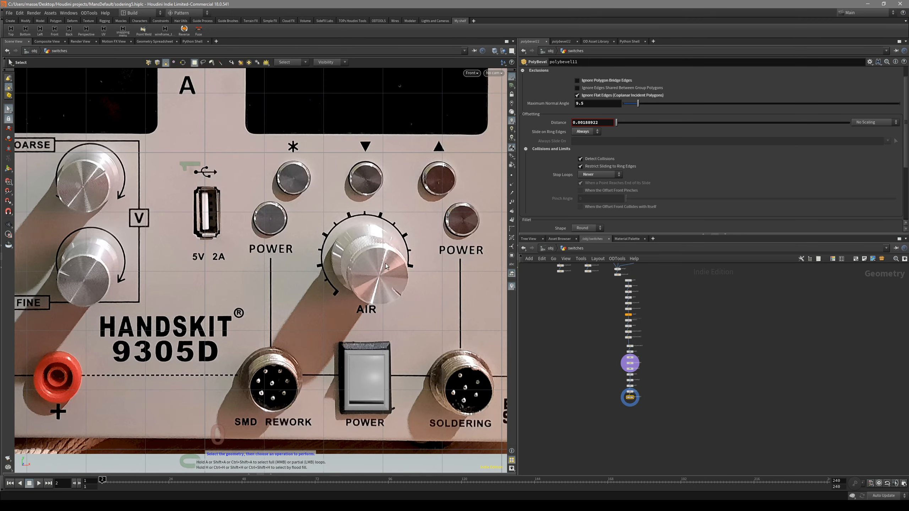
Step: Find the first knob's tube1 node in the network and place a duplicate of it beside the original
alt+middle_drag(383, 266, 378, 294)
alt+right_drag(378, 294, 125, 283)
scroll(609, 333, up, 6)
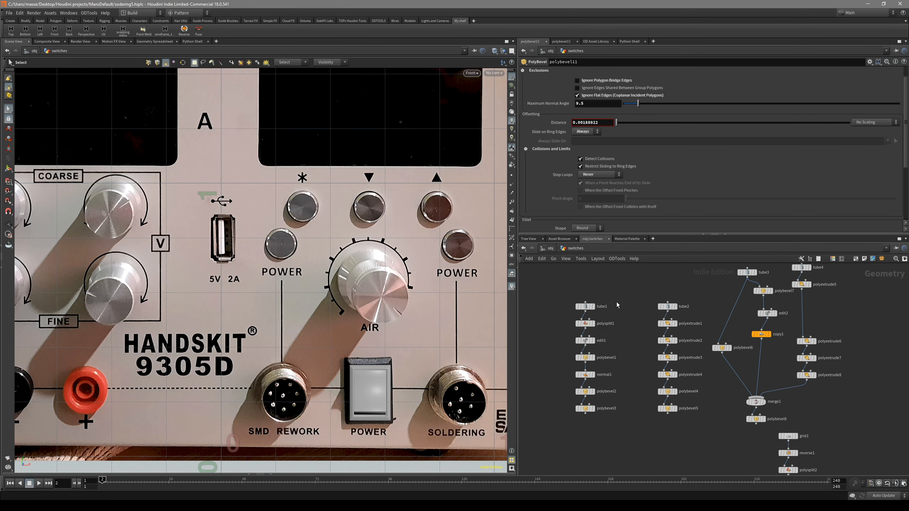
click(580, 311)
alt+middle_drag(304, 287, 431, 287)
alt+right_drag(431, 287, 398, 287)
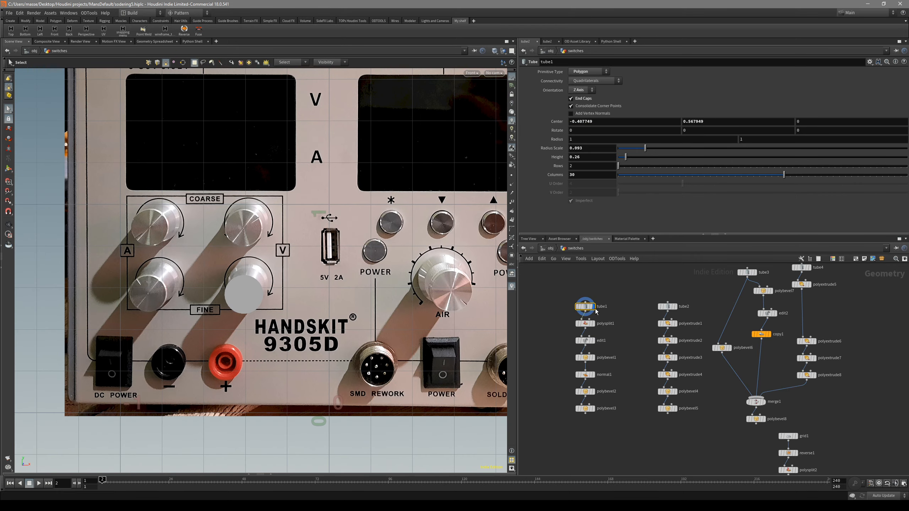
middle_drag(546, 337, 563, 340)
key(Return)
Step: Position the duplicated tube over the AIR knob's front face, centred at about 0.585, 0.587, with a radius scale of 0.102
drag(256, 297, 468, 297)
alt+middle_drag(468, 297, 324, 294)
alt+right_drag(324, 295, 442, 289)
drag(352, 306, 349, 304)
alt+right_drag(340, 300, 385, 287)
drag(332, 304, 333, 298)
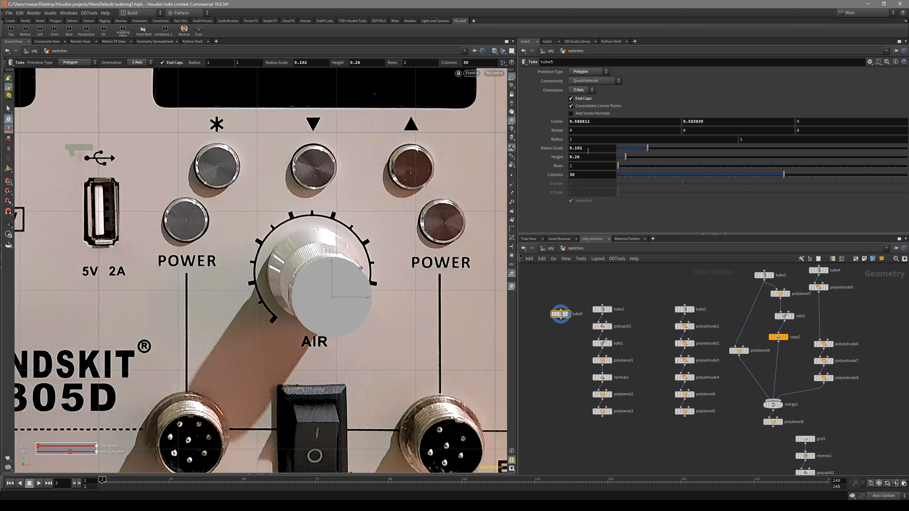
drag(348, 297, 371, 288)
Step: Start a PolySplit edge loop around the AIR knob's tube near one of its ends
key(space+1)
key(space+g)
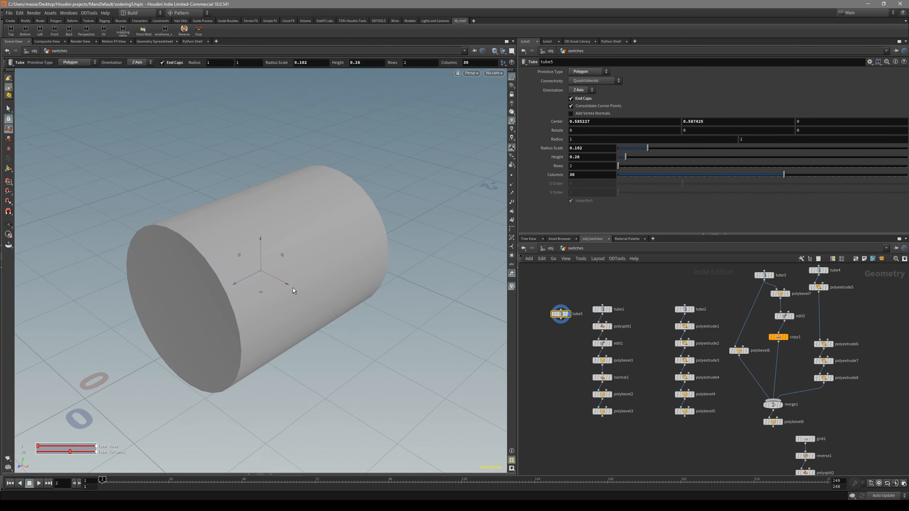
alt+drag(158, 304, 239, 297)
key(space+3)
key(s)
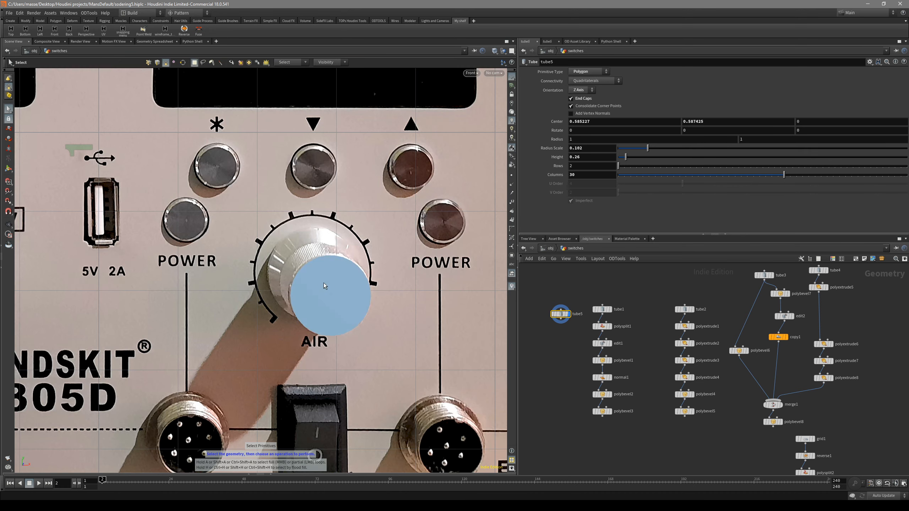
click(325, 287)
key(space+1)
alt+drag(325, 288, 362, 283)
key(ctrl+r)
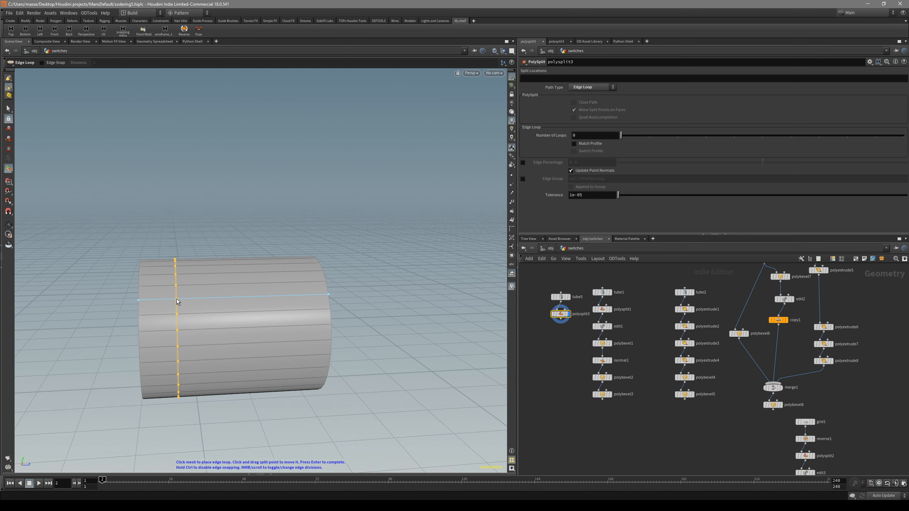
Step: Insert an edge loop near the tube's rear end and scale the rear cap up to about 1.24 in X and Y
click(172, 301)
key(Return)
click(133, 318)
key(e)
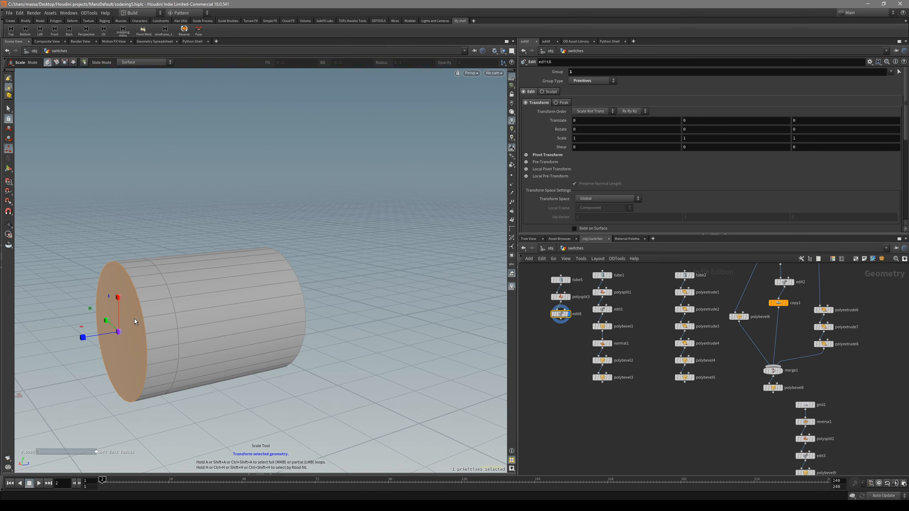
drag(107, 302, 110, 289)
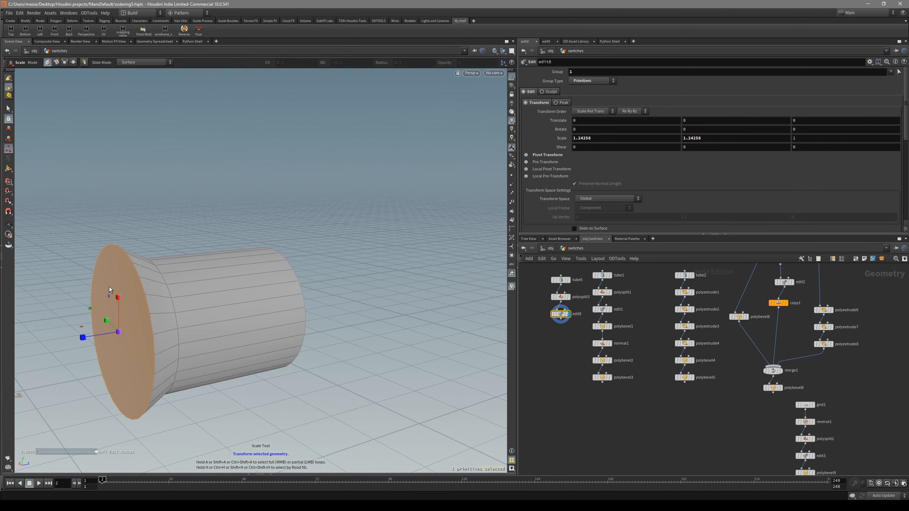
Step: Compare the flared knob with the AIR knob in the reference photo from the front and in perspective
key(space+3)
alt+middle_drag(348, 298, 327, 316)
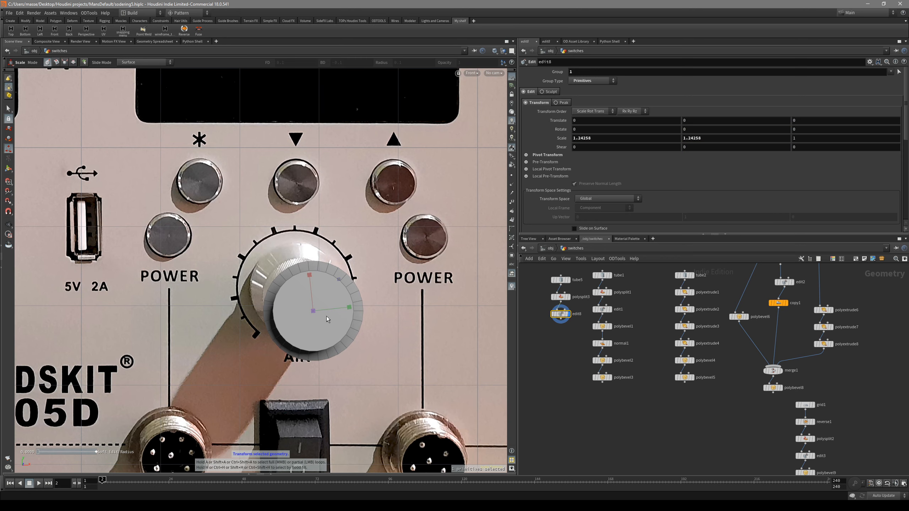
key(space+1)
key(s)
key(space+3)
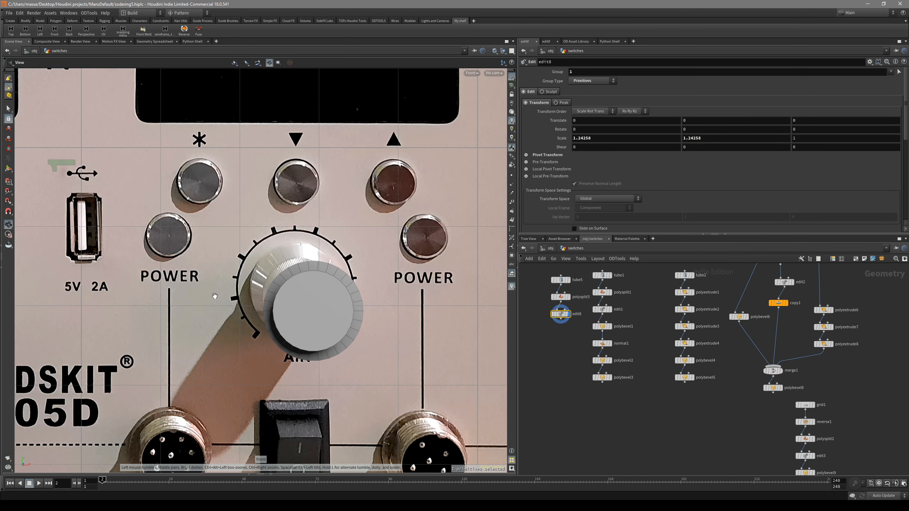
key(space+1)
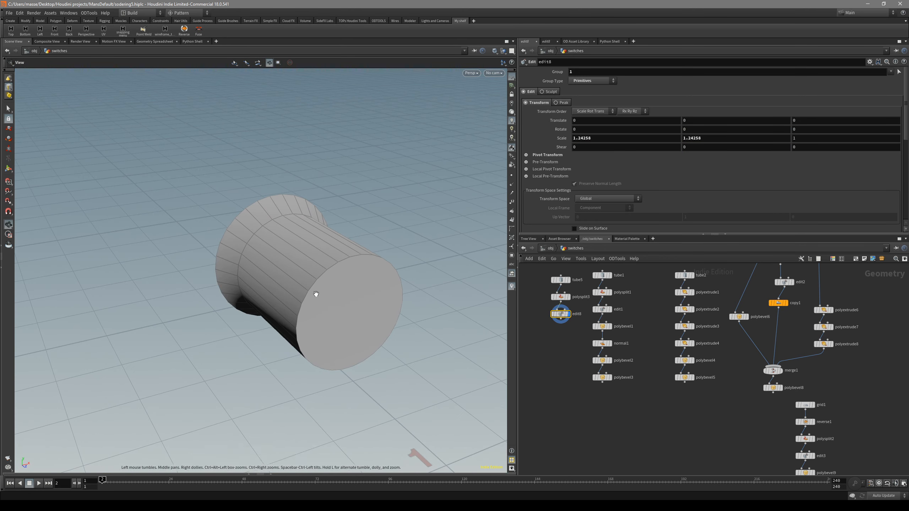
drag(314, 294, 329, 270)
key(space+3)
middle_drag(330, 271, 321, 287)
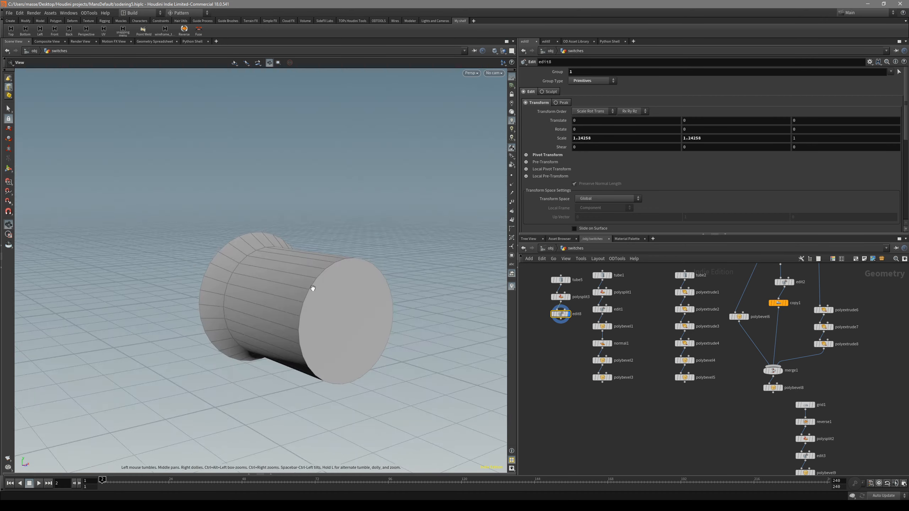
Step: Bevel the knob's front rim and the edge loop at the flare by about 0.0078 with 2 divisions
key(space+1)
drag(346, 273, 281, 307)
double_click(282, 306)
shift+double_click(248, 243)
key(b)
scroll(275, 306, up, 1)
drag(273, 306, 282, 313)
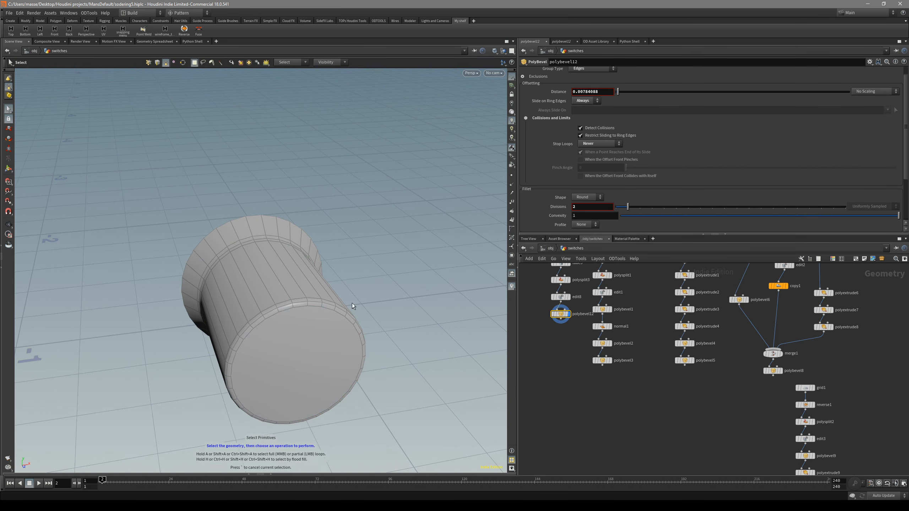
Step: Check the bevelled knob against the front reference photo and from a side angle
key(space+3)
scroll(370, 320, down, 1)
middle_drag(371, 320, 404, 290)
scroll(371, 247, down, 1)
middle_drag(308, 282, 314, 296)
key(space+1)
drag(308, 299, 255, 306)
Step: Show wireframe over the shaded knob and set the height of its base tube to 0.29
key(shift+w)
middle_drag(576, 352, 594, 394)
scroll(579, 315, up, 2)
click(579, 302)
key(Return)
middle_drag(599, 157, 589, 159)
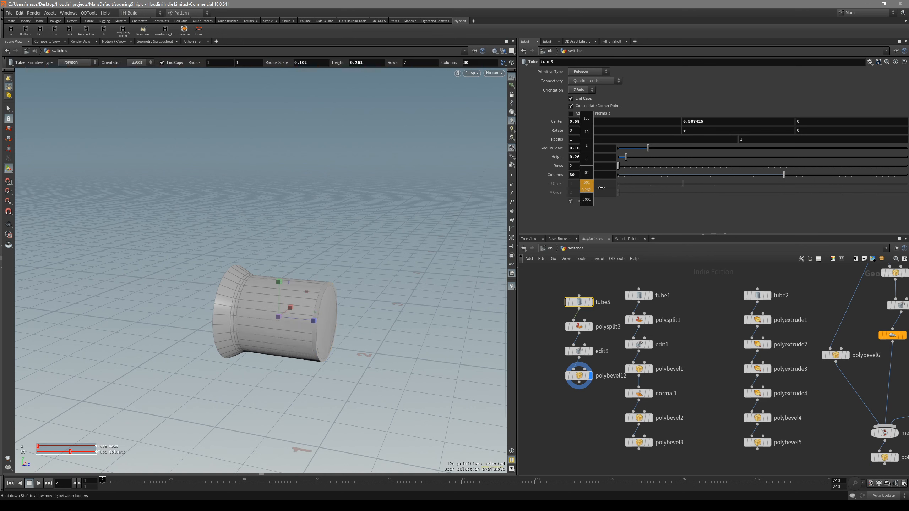
click(578, 414)
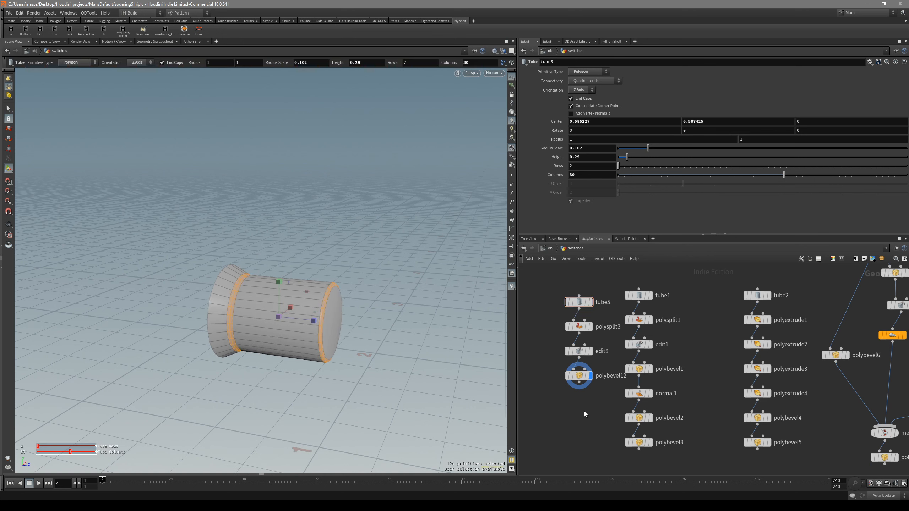
Step: Duplicate the knob's base tube, display the copy and centre it over the left POWER button at about 0.22, 0.77
click(576, 376)
key(space+3)
scroll(275, 303, up, 2)
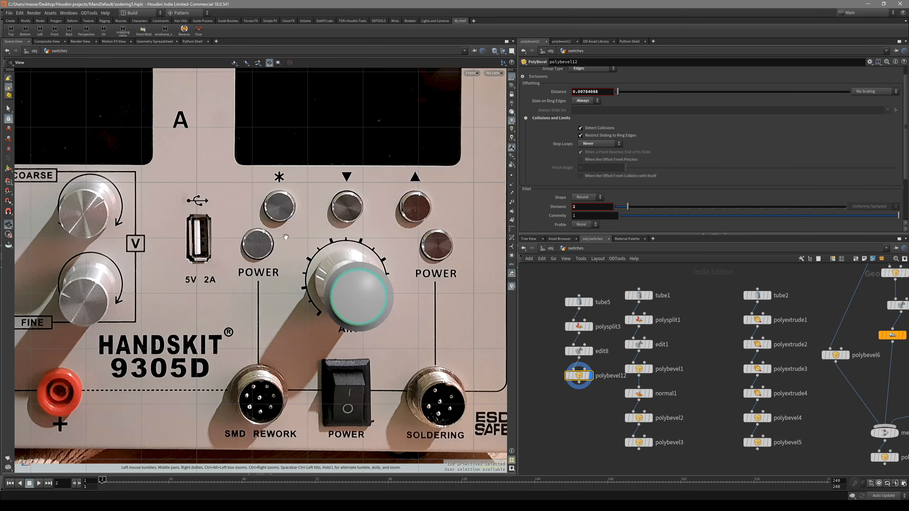
click(547, 304)
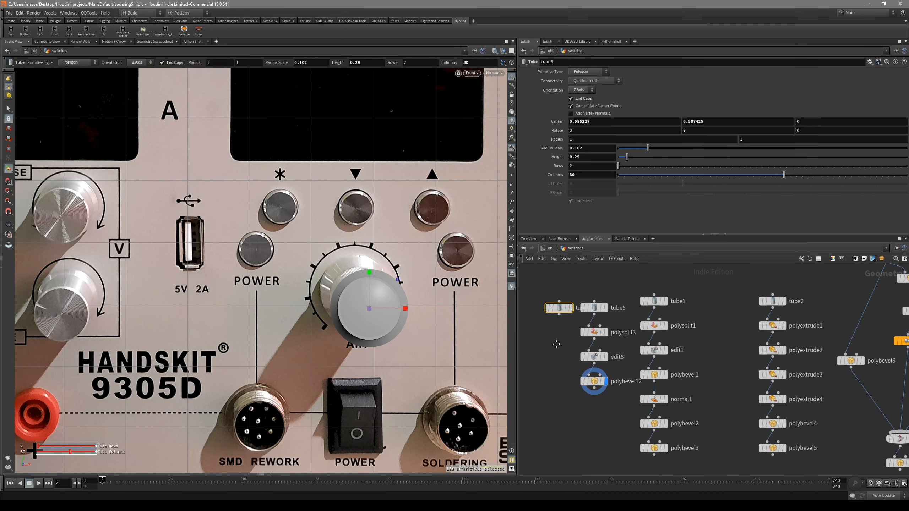
drag(391, 296, 283, 241)
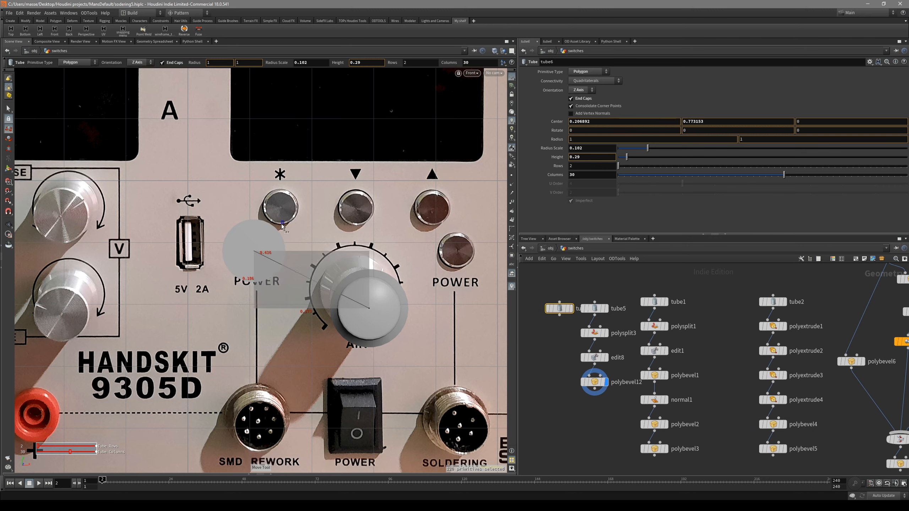
scroll(277, 244, up, 3)
middle_drag(273, 244, 290, 257)
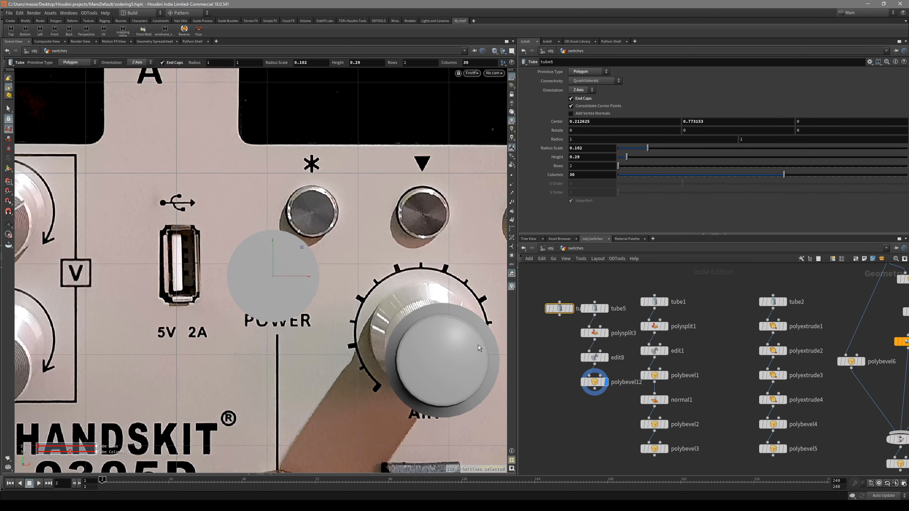
key(Escape)
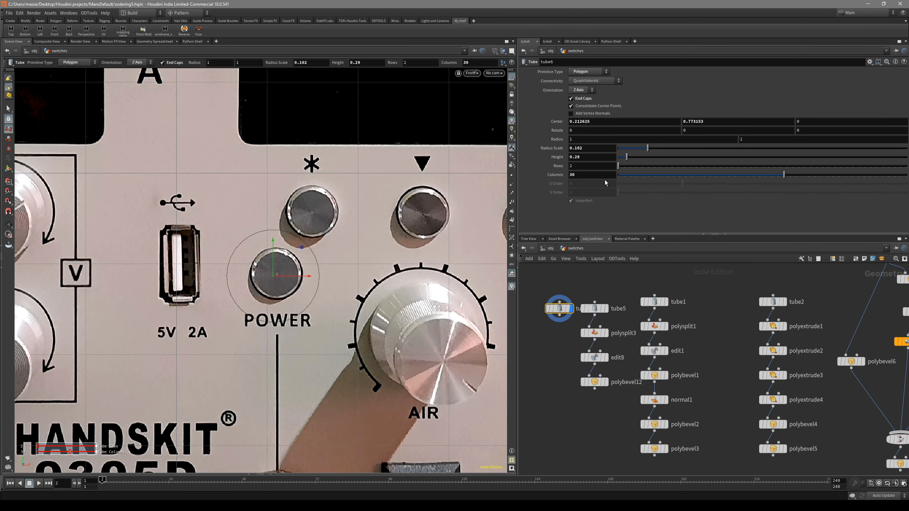
mouse_move(301, 248)
mouse_down()
mouse_move(297, 260)
mouse_move(309, 243)
mouse_up()
Step: Scale the copied tube's radius to about 0.556 and shorten its height to about 0.041
key(e)
key(w)
key(e)
key(space+1)
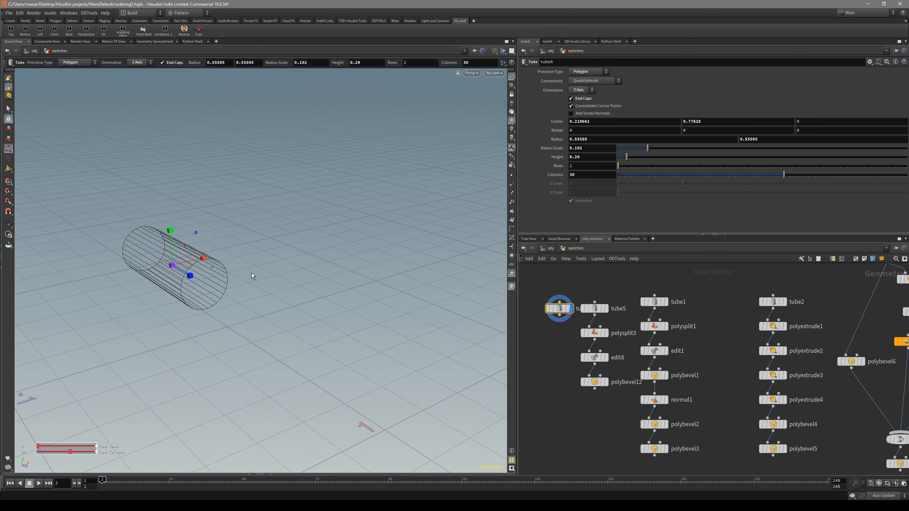
drag(190, 276, 172, 269)
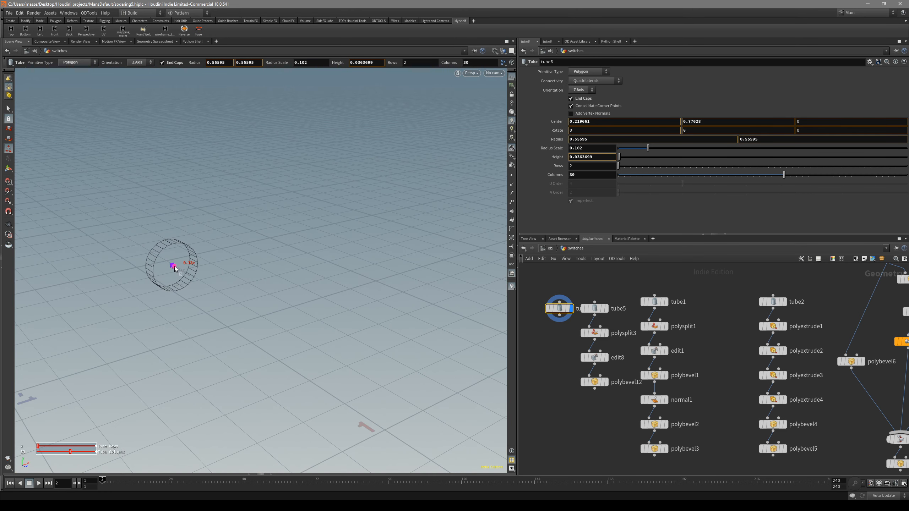
key(Escape)
alt+right_drag(146, 256, 347, 217)
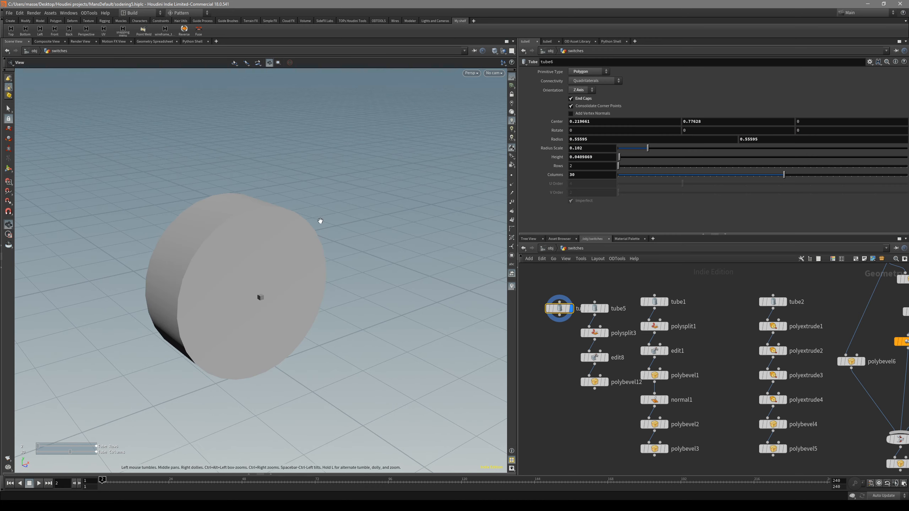
Step: Bevel the front rim of the small button by about 0.0053 with 2 divisions
key(3)
double_click(207, 241)
key(b)
mouse_move(222, 250)
mouse_down()
mouse_move(246, 267)
mouse_move(220, 263)
mouse_move(240, 267)
mouse_move(233, 264)
mouse_up()
key(s)
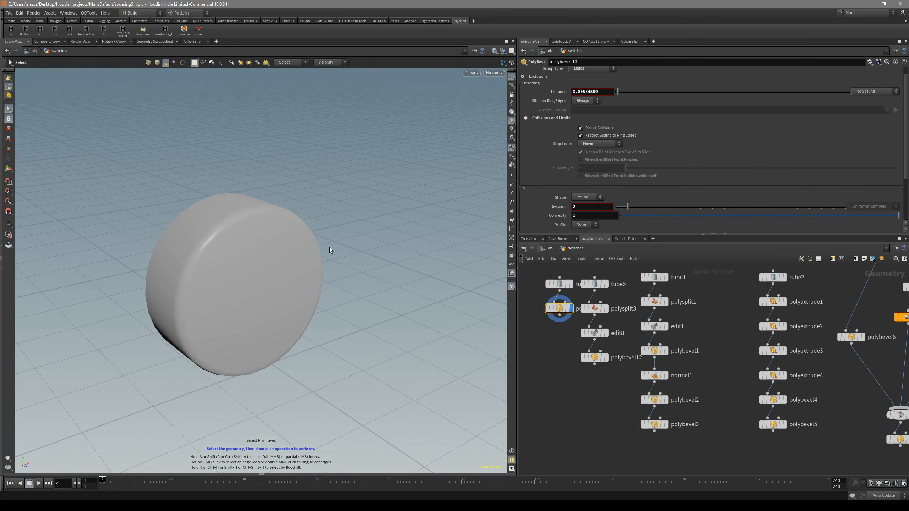
Step: Create a box centred on the USB port in the front reference photo
key(space+3)
key(4)
click(286, 270)
click(349, 254)
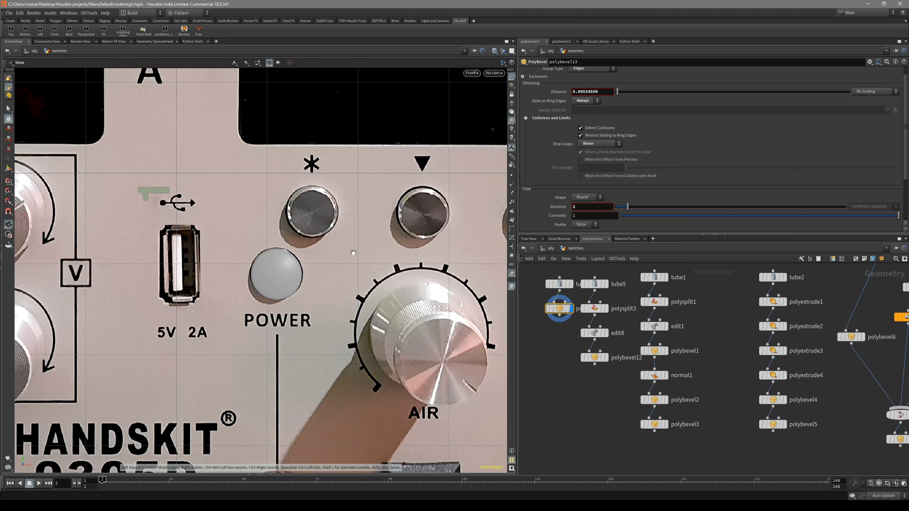
alt+right_drag(349, 254, 242, 299)
alt+middle_drag(241, 298, 193, 235)
alt+right_drag(193, 235, 300, 285)
key(Return)
key(c)
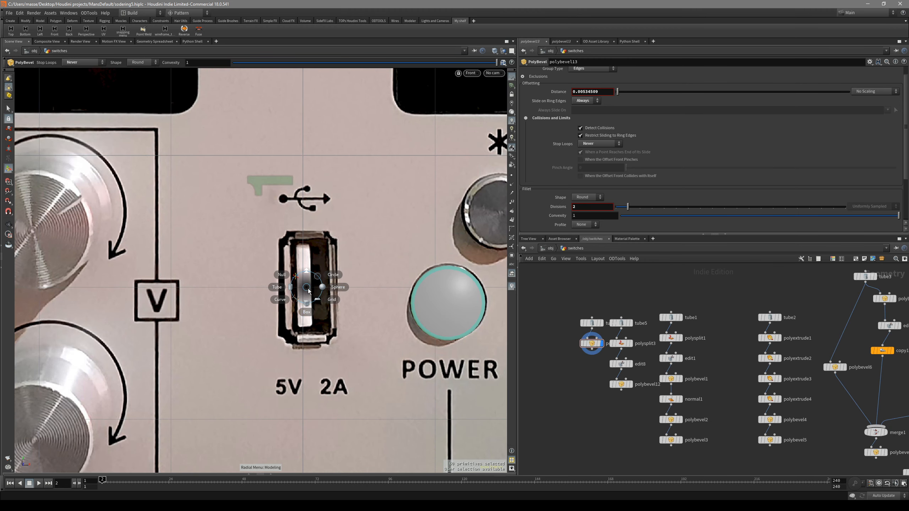
click(310, 311)
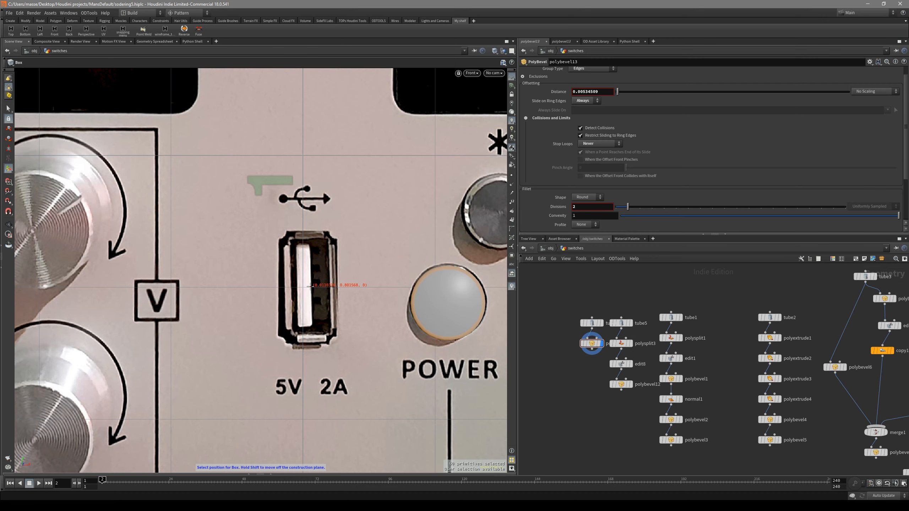
click(310, 285)
Step: Resize the box symmetrically to about 0.064 wide and 0.150 high to fit the USB port opening
scroll(375, 288, down, 6)
drag(404, 290, 303, 289)
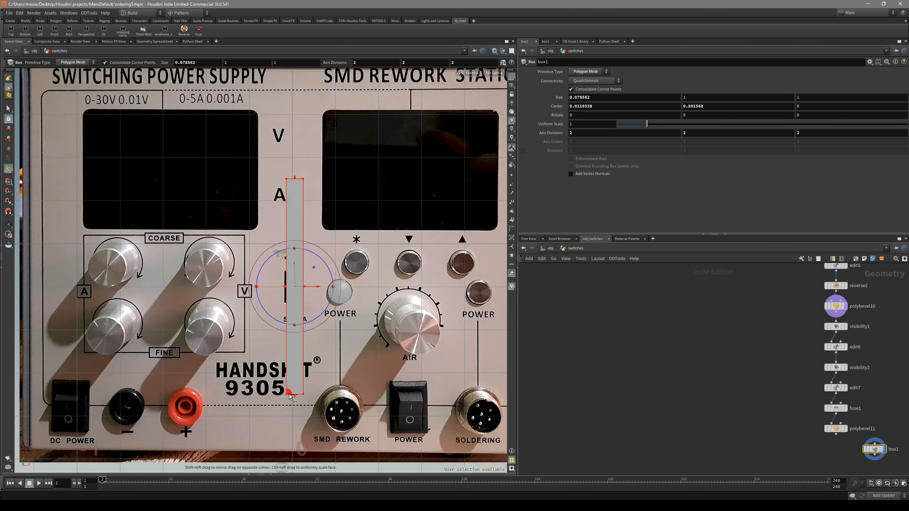
shift+drag(294, 397, 290, 304)
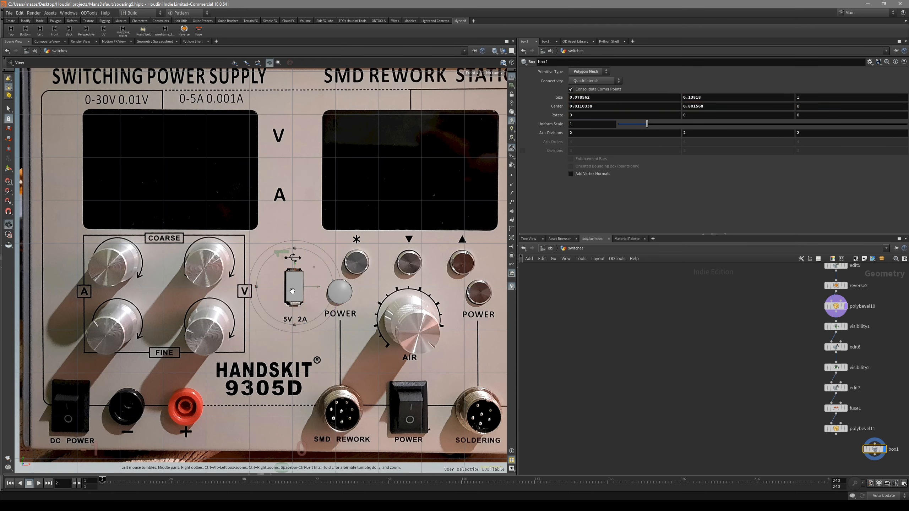
key(Escape)
scroll(337, 277, up, 10)
key(Return)
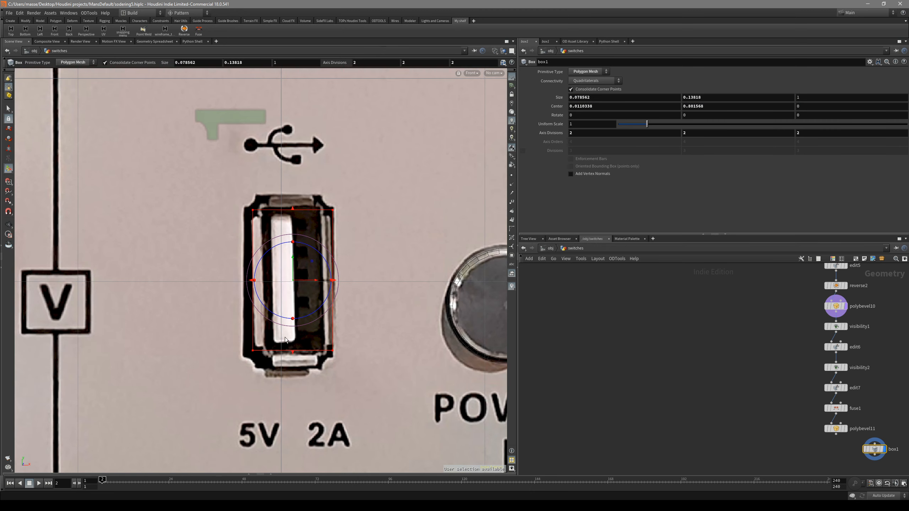
shift+drag(292, 353, 291, 357)
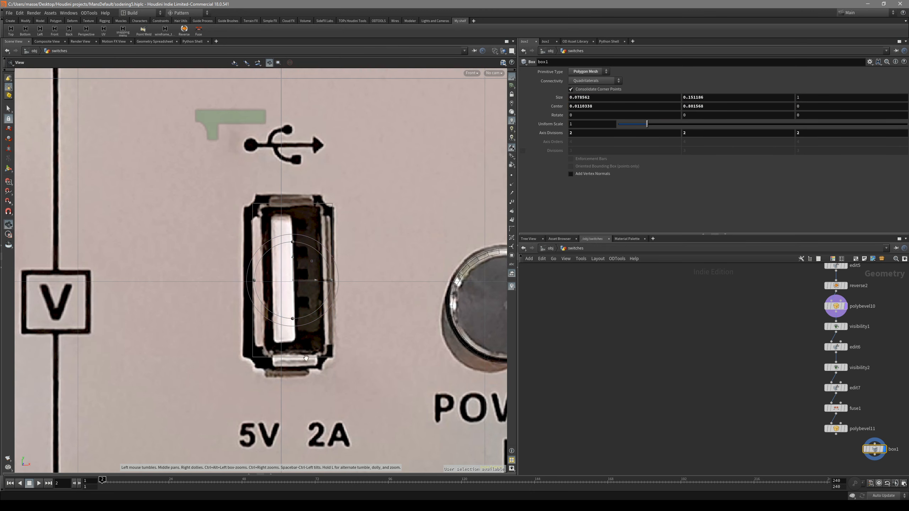
scroll(309, 354, up, 3)
shift+drag(285, 357, 287, 355)
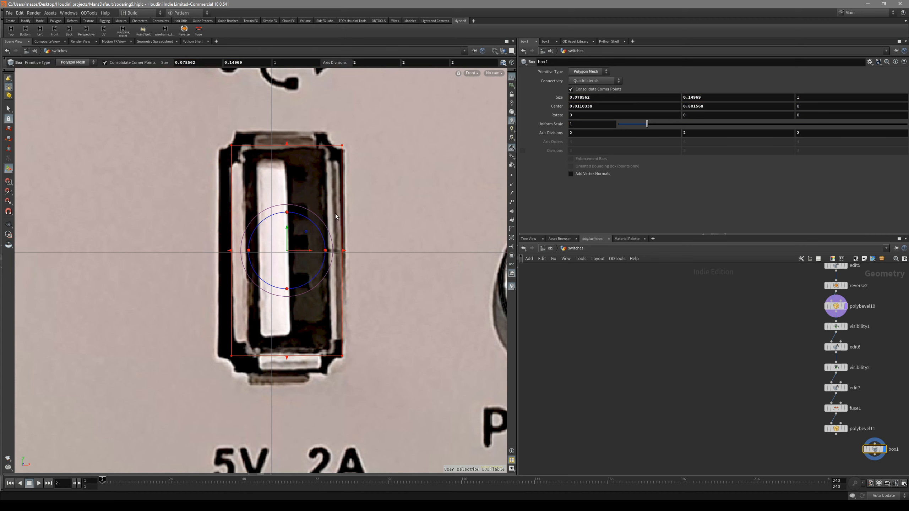
shift+drag(344, 250, 332, 253)
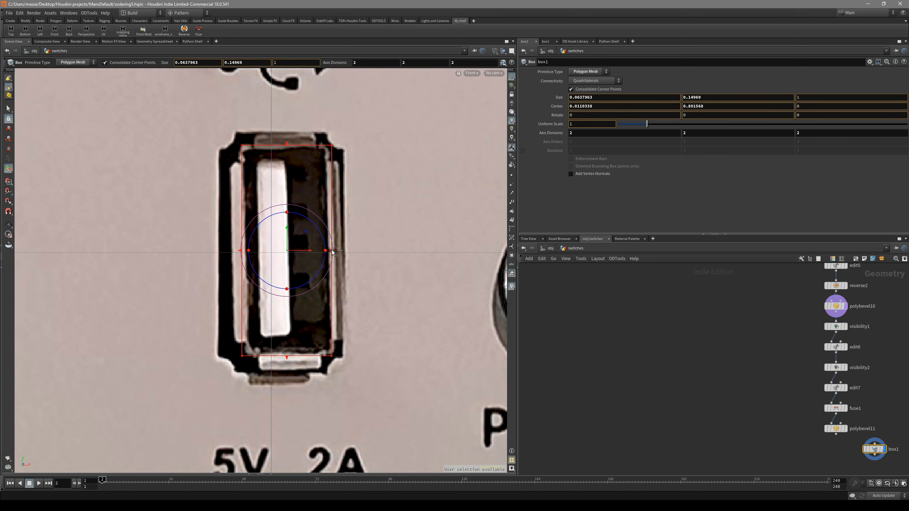
Step: Try deleting one face of the USB box, and remove the resulting blast node
key(s)
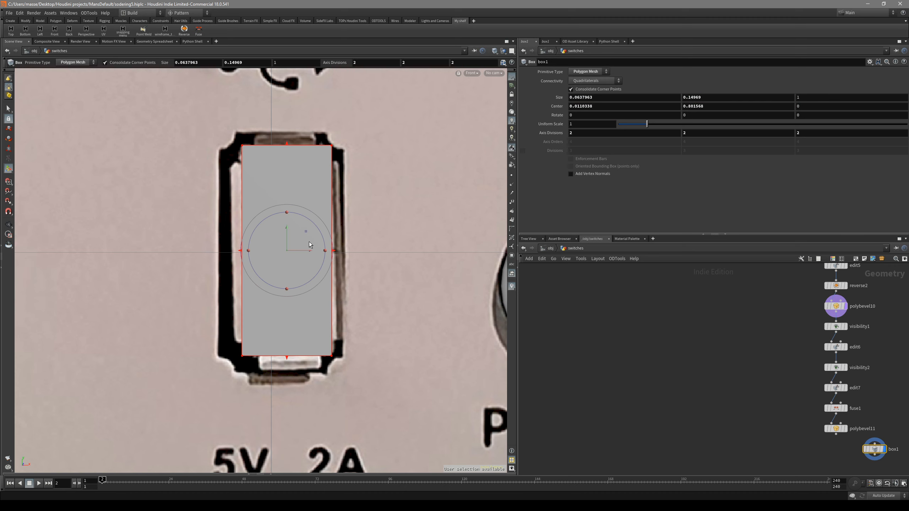
click(302, 236)
key(Delete)
drag(300, 222, 329, 286)
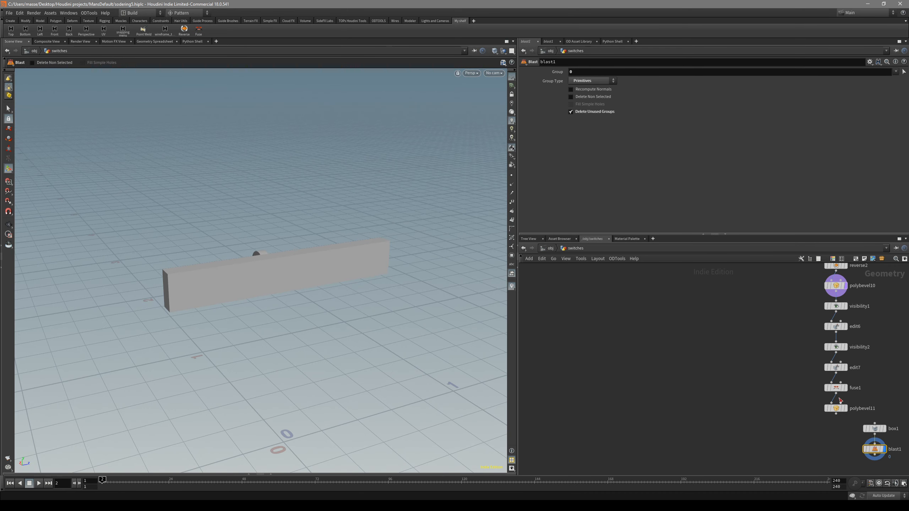
key(f)
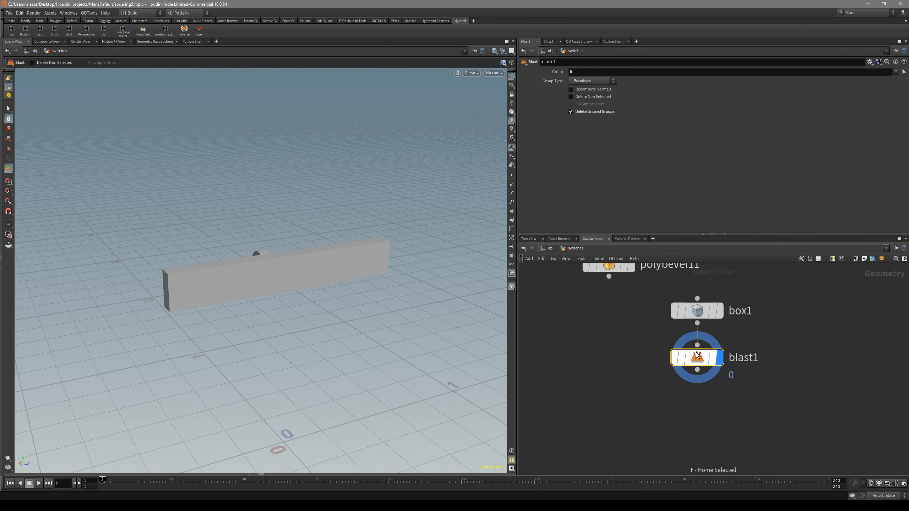
key(Delete)
Step: Reduce the depth of the USB box to about 0.112
drag(362, 262, 305, 272)
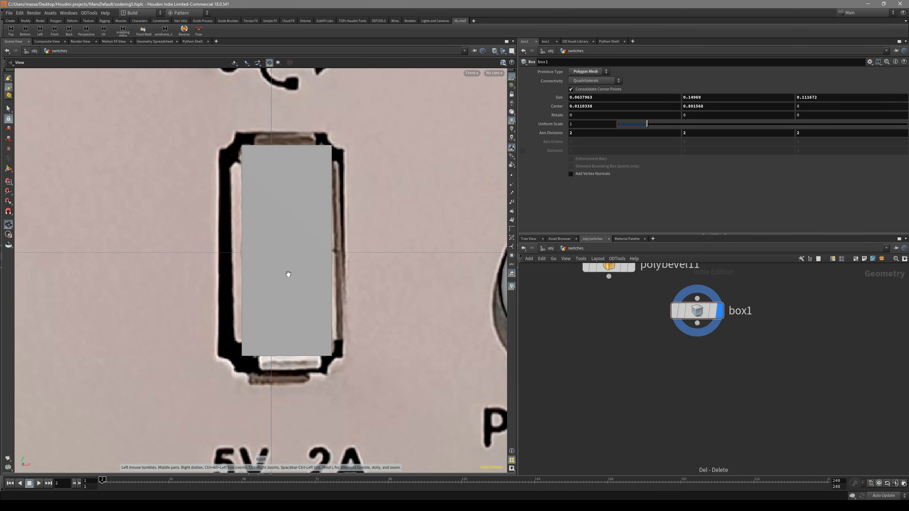
key(Escape)
drag(317, 275, 270, 355)
Step: Turn off the template display of the small power button so only the USB box shows
key(s)
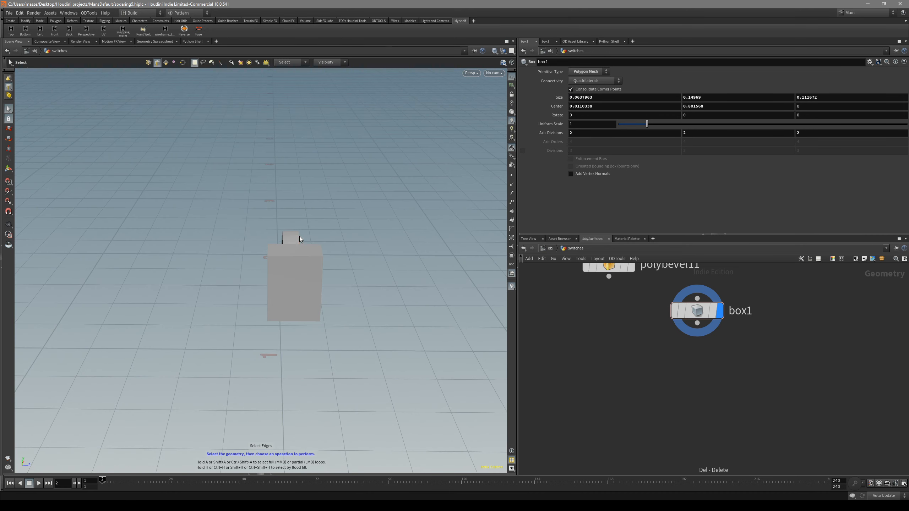
scroll(573, 294, down, 6)
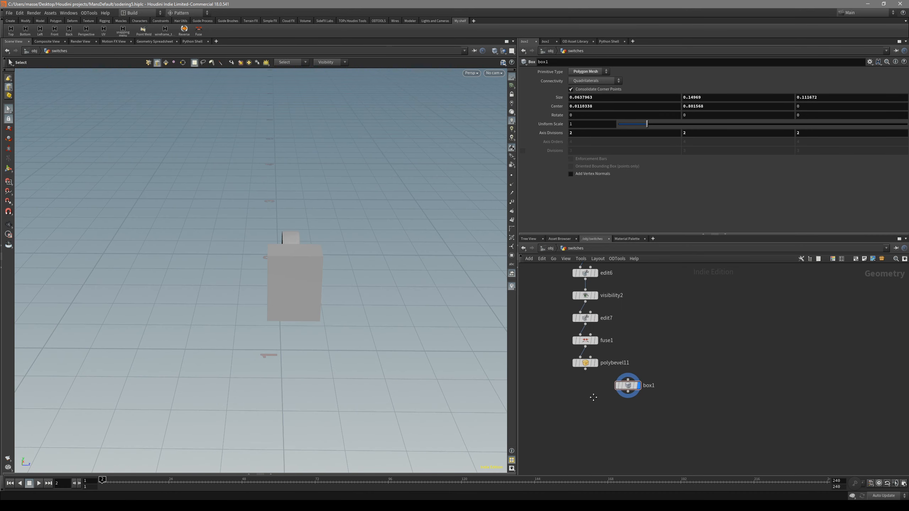
scroll(639, 349, up, 2)
scroll(640, 349, down, 5)
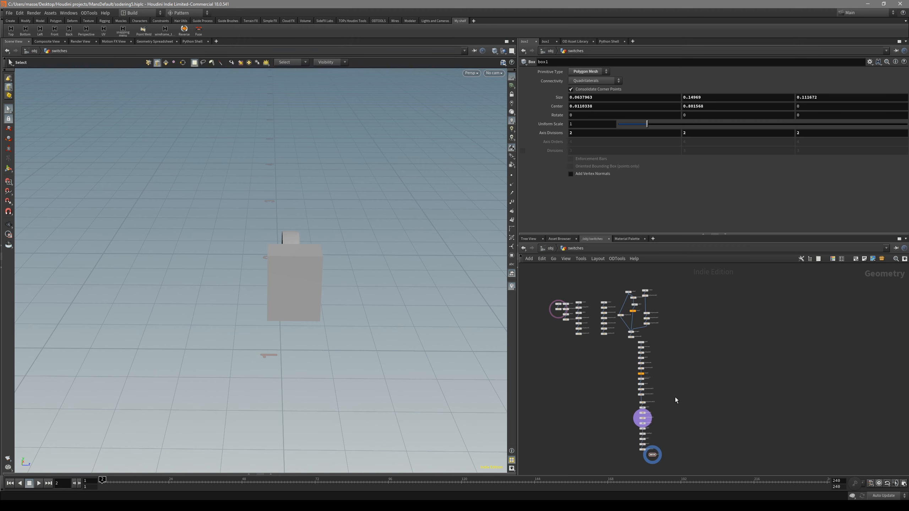
key(ctrl+z)
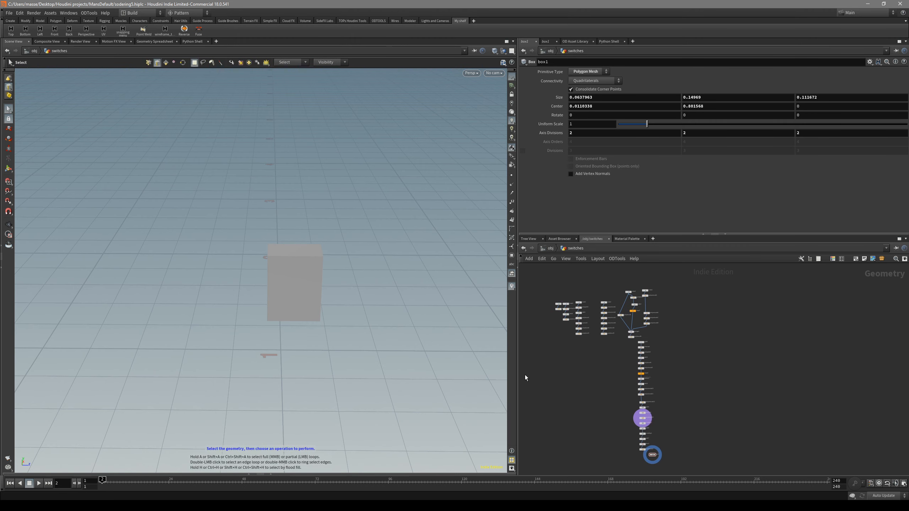
Step: Try deleting the front and back faces of the USB box, and remove the resulting blast node
scroll(651, 421, up, 4)
key(space+3)
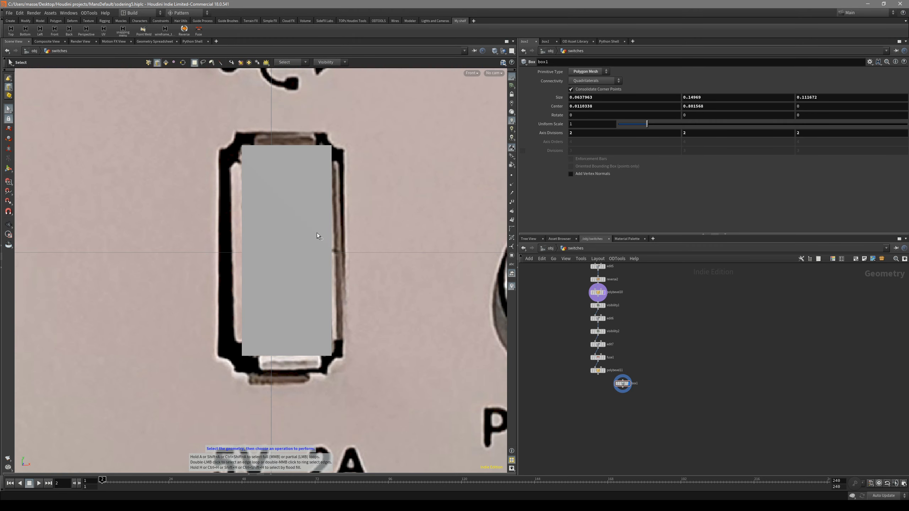
click(308, 229)
key(space+1)
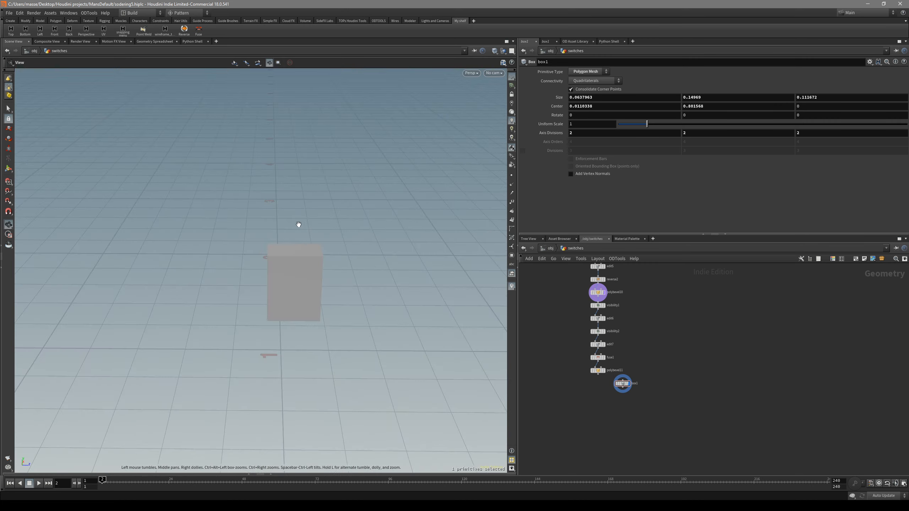
drag(298, 226, 171, 249)
key(Delete)
key(space+3)
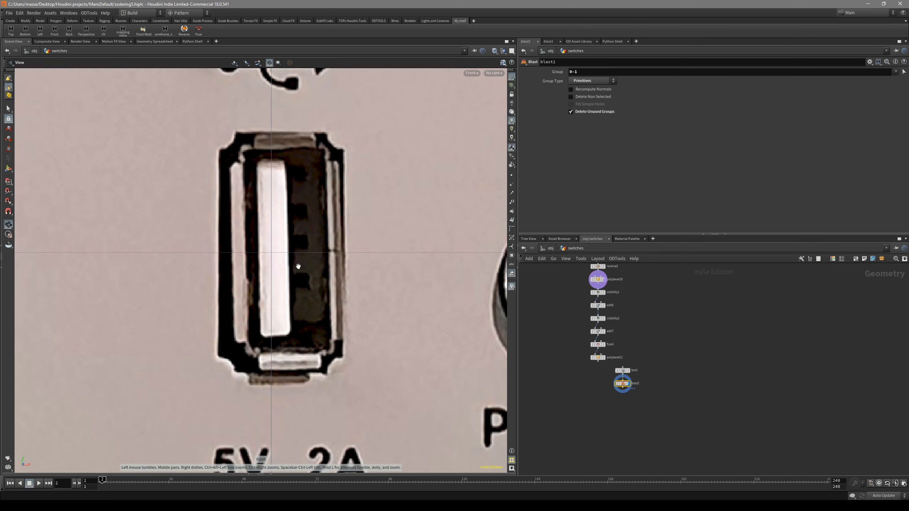
scroll(641, 389, up, 3)
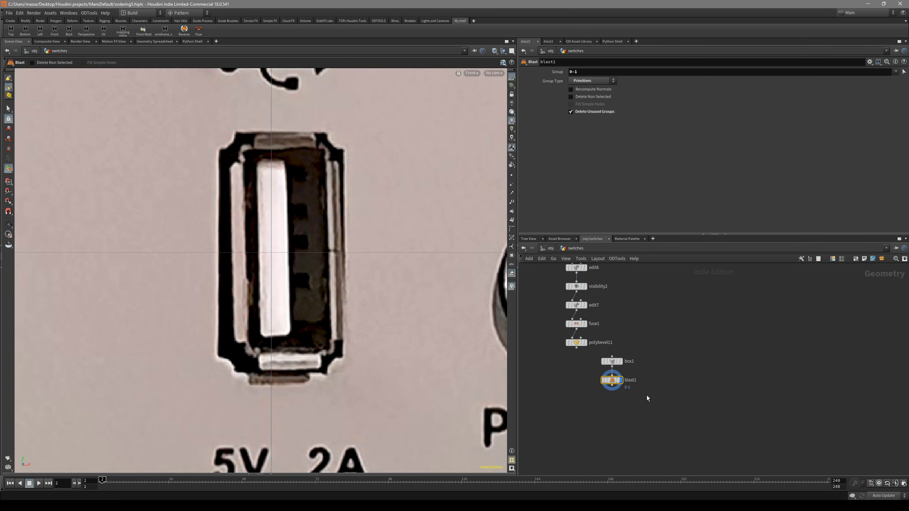
key(Delete)
Step: Round the four depth-running corner edges of the USB box with a multi-segment bevel matching the reference opening
key(space+1)
drag(302, 229, 307, 373)
key(space+3)
alt+middle_drag(298, 184, 304, 256)
key(b)
drag(266, 247, 288, 251)
scroll(296, 245, up, 3)
scroll(271, 242, up, 1)
scroll(289, 249, up, 1)
key(Escape)
Step: Delete the front and back faces of the bevelled USB box to leave an open sleeve
click(289, 251)
key(space+1)
shift+click(274, 280)
key(Delete)
key(space+3)
key(s)
key(space+1)
double_click(298, 270)
alt+right_drag(302, 268, 390, 251)
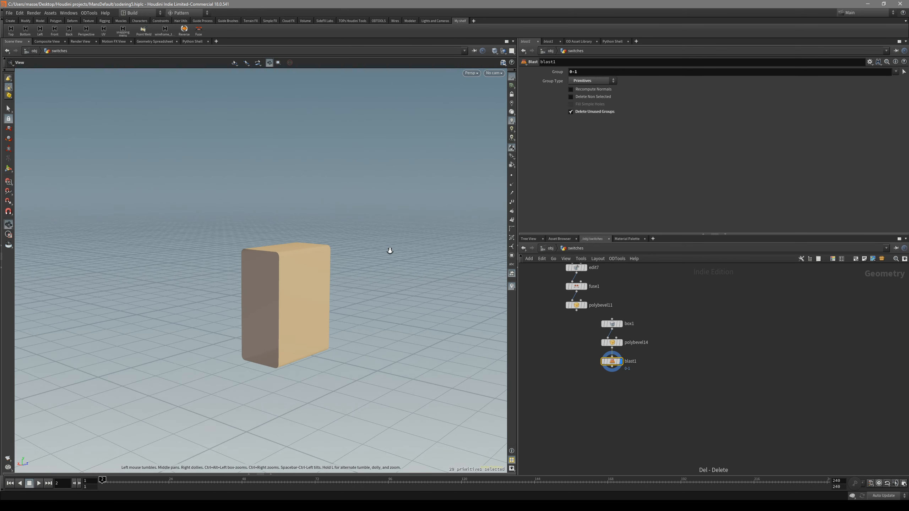
key(q)
drag(306, 278, 291, 279)
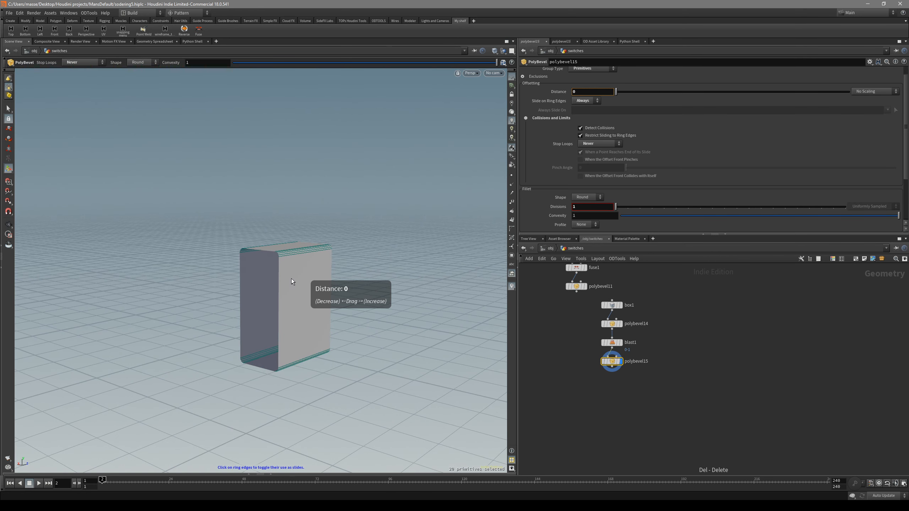
key(Delete)
Step: Extrude the whole USB sleeve by about -0.0023 and output the back faces to give the walls thickness
key(s)
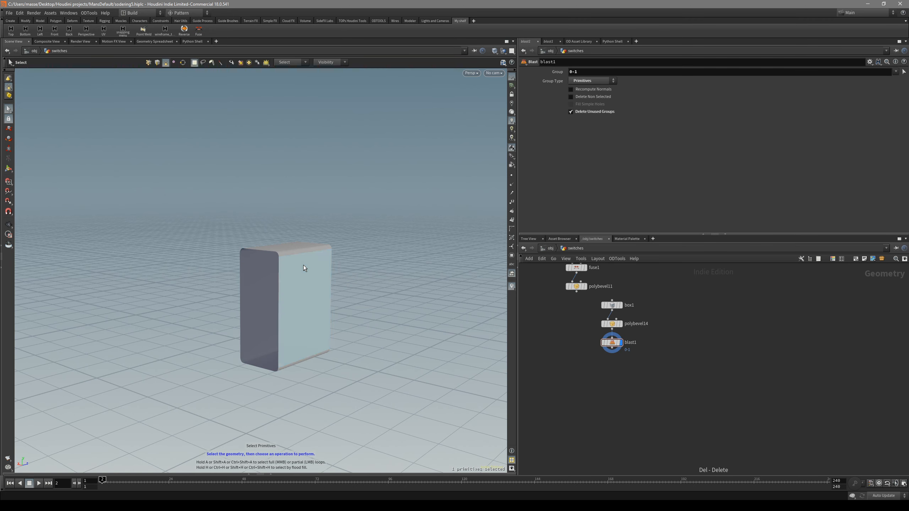
double_click(305, 271)
key(e)
drag(305, 277, 294, 272)
key(space+3)
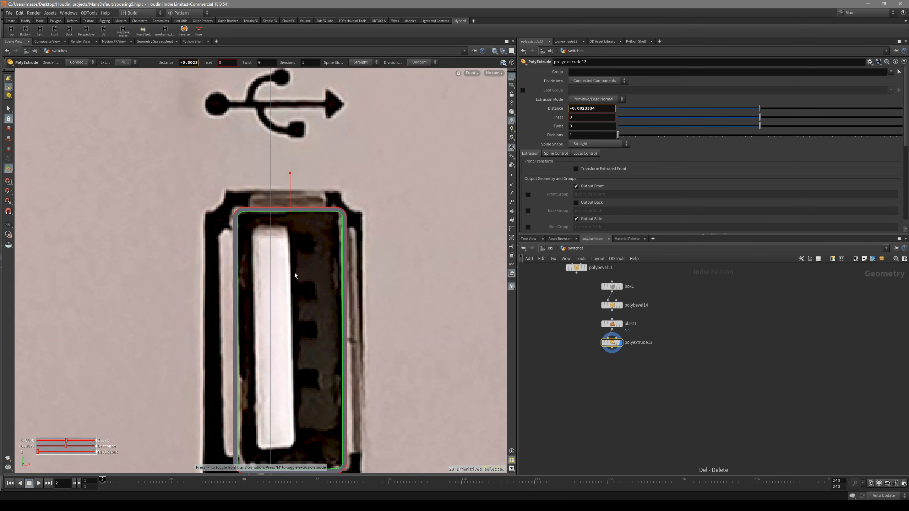
click(579, 202)
Step: Reverse the face orientation of the thickened USB sleeve
key(space+1)
drag(349, 251, 305, 261)
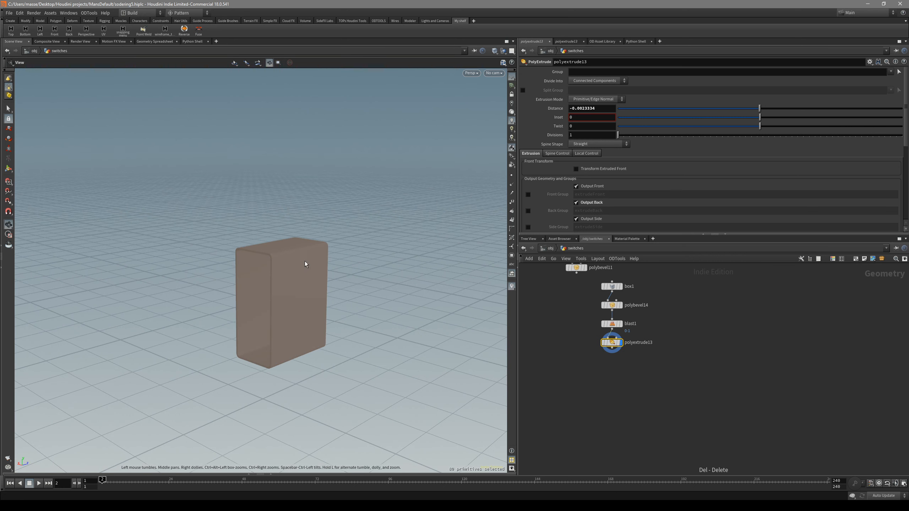
key(alt+r)
Step: Knife the side walls of the USB sleeve with a near-horizontal cut just below the upper rounded corners, at about Y 0.865
key(space+3)
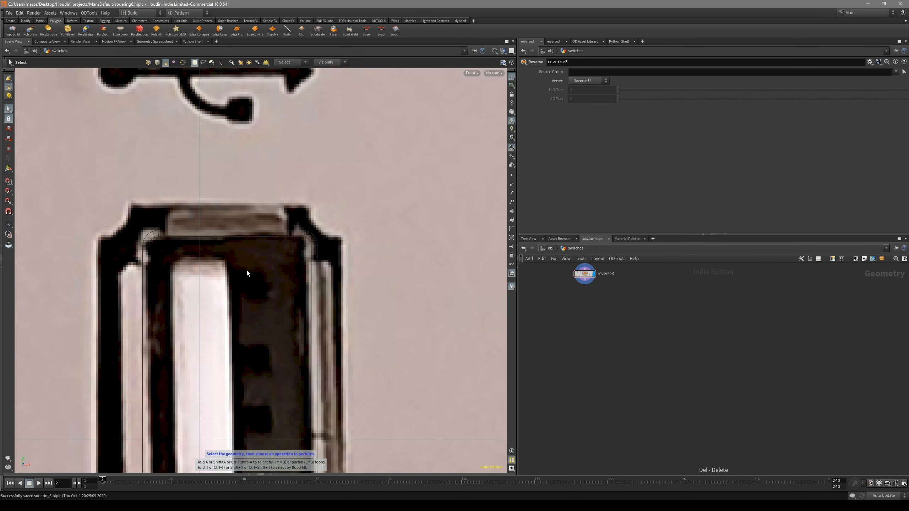
middle_drag(247, 270, 258, 265)
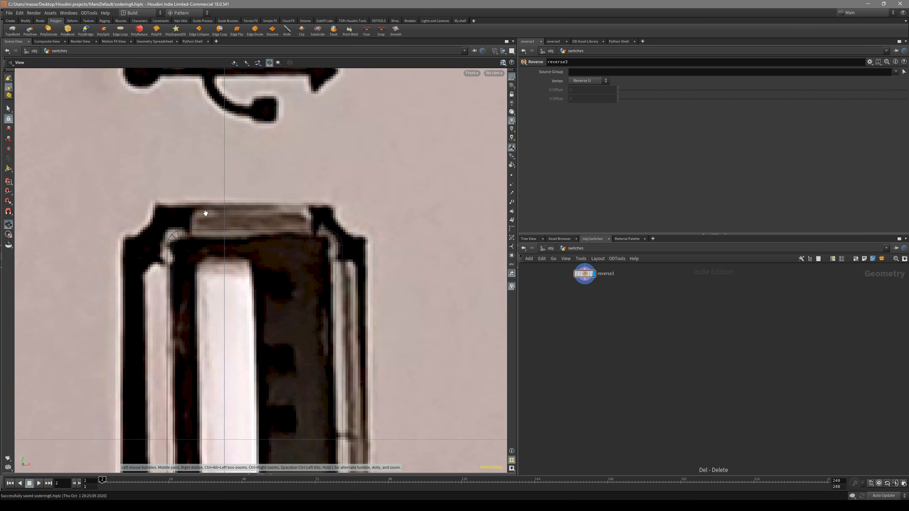
key(s)
scroll(325, 295, down, 3)
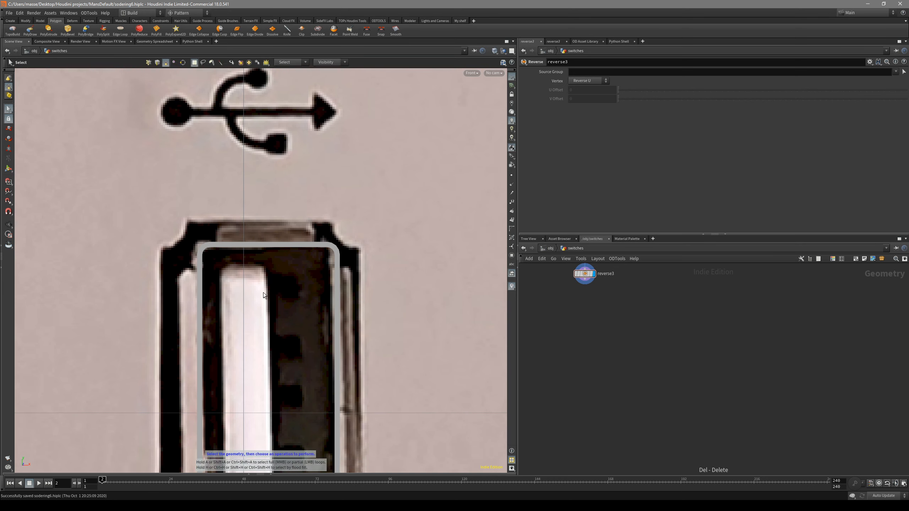
drag(379, 283, 188, 306)
key(Escape)
middle_drag(323, 309, 306, 289)
key(k)
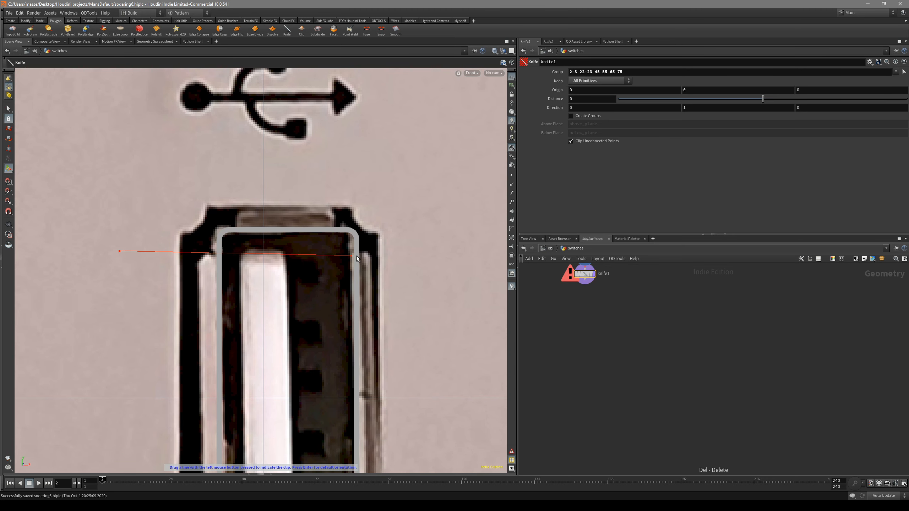
drag(457, 249, 457, 249)
drag(287, 238, 289, 260)
Step: Flatten the new cut points on the side walls and move them down by about 0.00016
key(s)
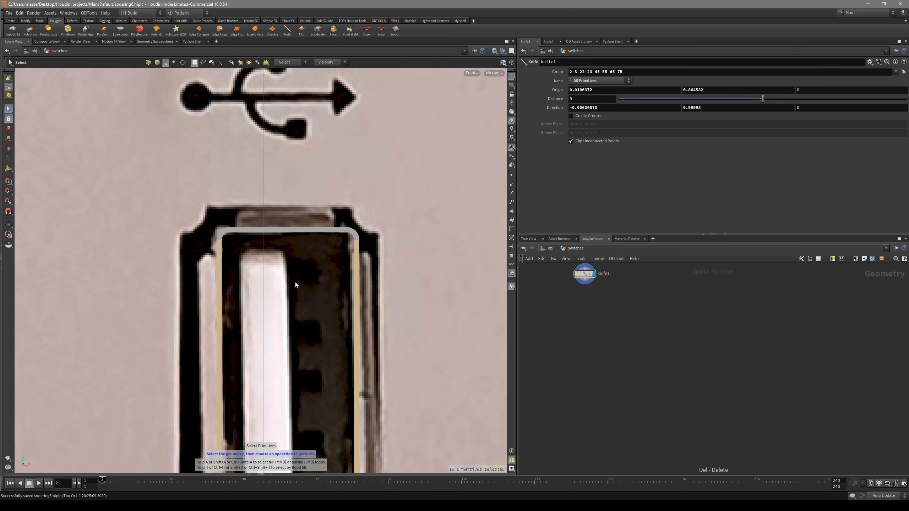
drag(454, 306, 167, 249)
key(shift+f)
click(207, 285)
key(t)
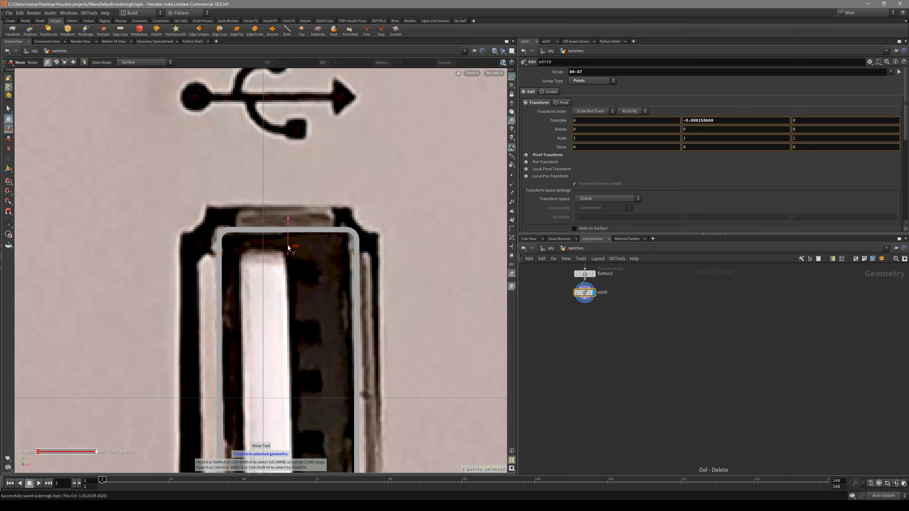
Step: Extrude the upper and both side faces of the sleeve's front rim by about 0.0029
key(s)
click(322, 231)
key(space+1)
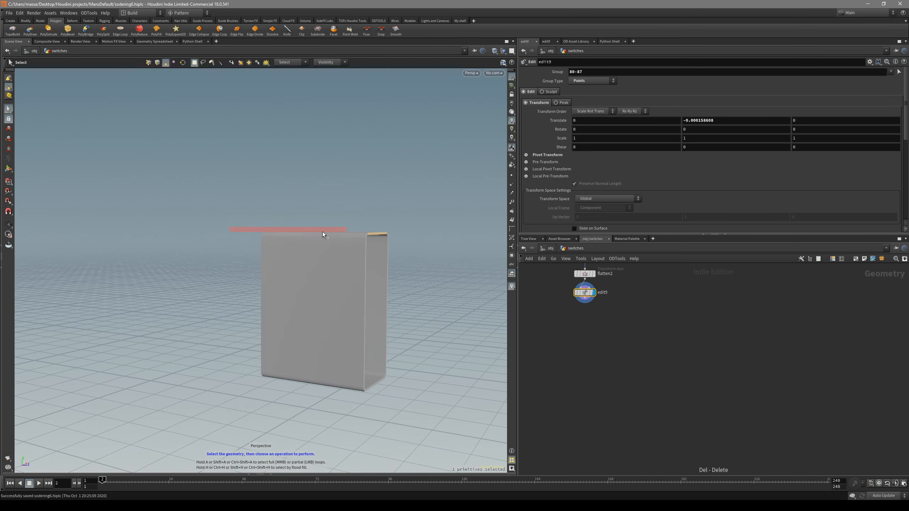
key(space+g)
drag(352, 277, 323, 250)
right_drag(323, 250, 282, 252)
mouse_move(282, 252)
mouse_down()
mouse_move(292, 254)
mouse_move(273, 258)
mouse_up()
shift+click(220, 285)
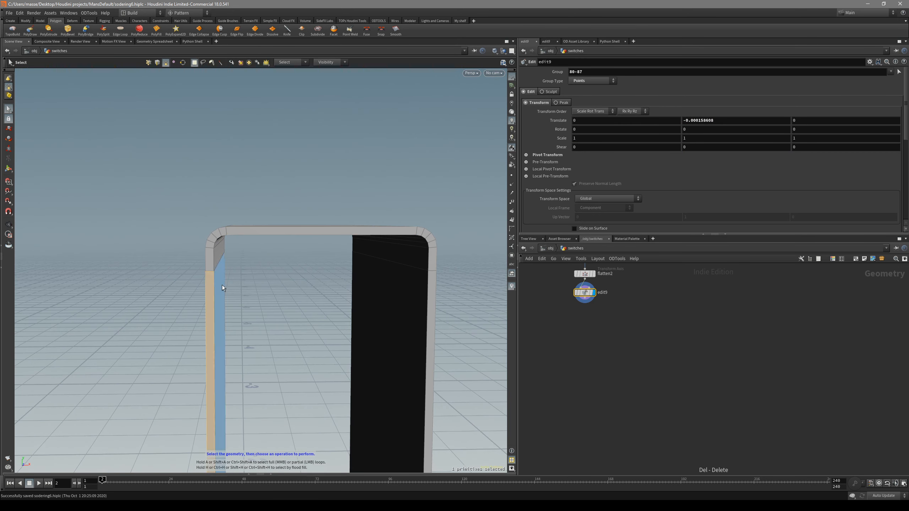
shift+click(432, 298)
drag(351, 241, 394, 253)
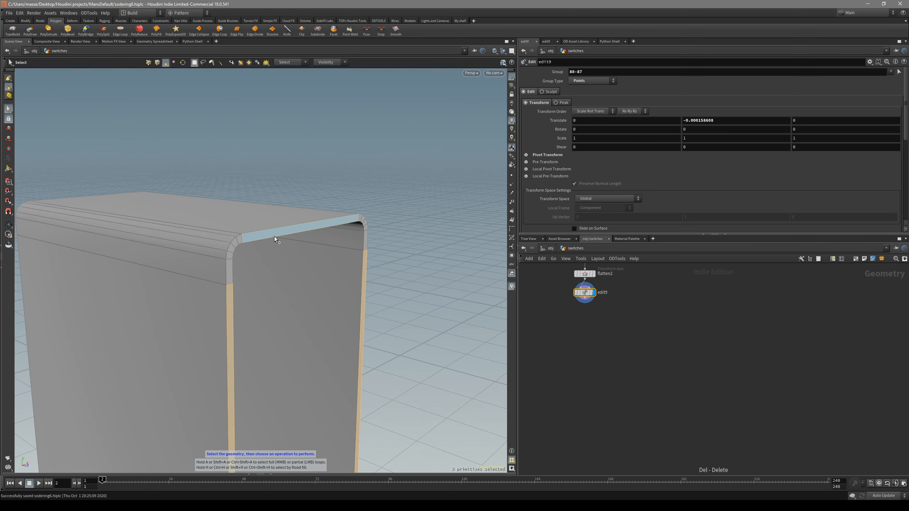
alt+drag(273, 237, 274, 237)
key(q)
Step: Extrude the outward-facing faces of the three rim strips by about 0.005 with 2 divisions
key(s)
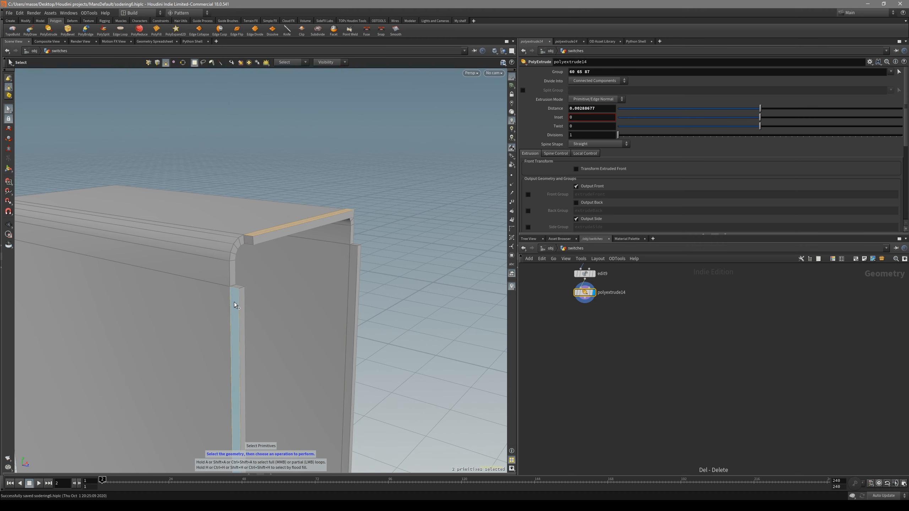
shift+click(233, 302)
alt+drag(301, 287, 254, 266)
shift+click(344, 259)
alt+drag(344, 259, 335, 211)
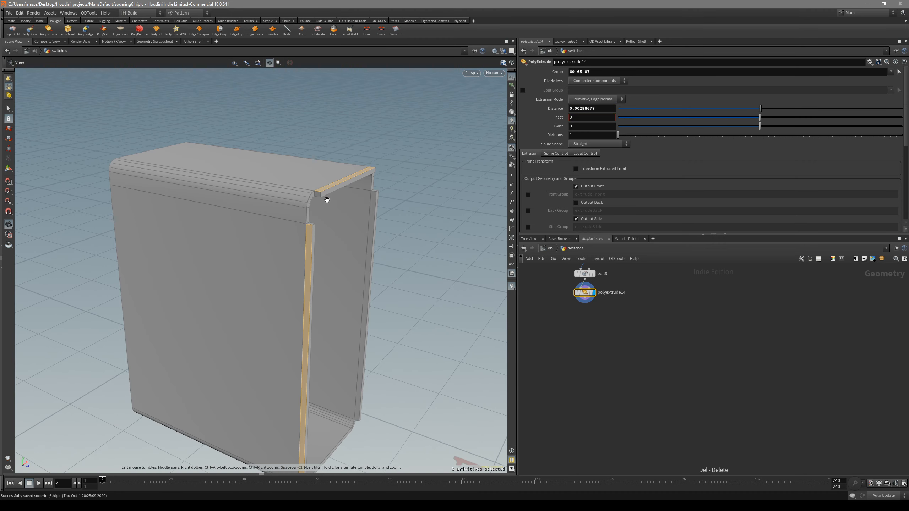
alt+right_drag(335, 212, 425, 167)
key(q)
mouse_move(334, 193)
mouse_down()
mouse_move(405, 176)
mouse_move(325, 189)
mouse_up()
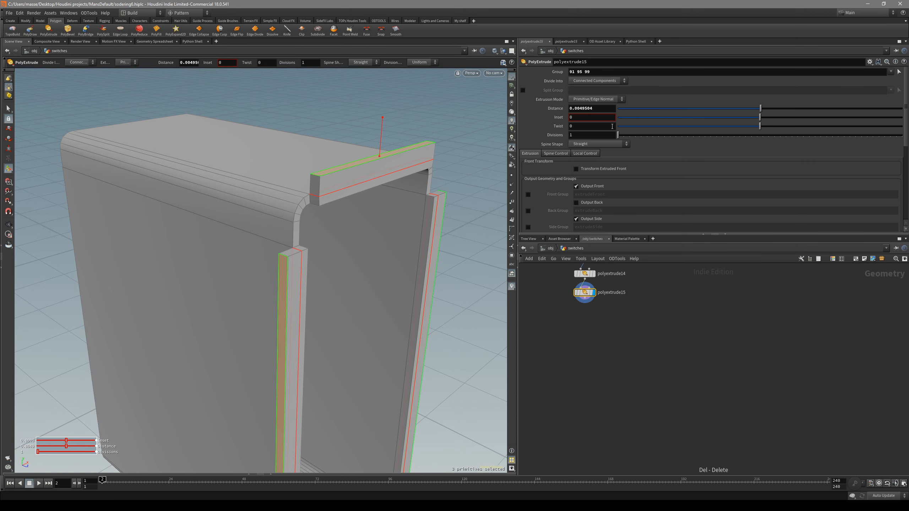
drag(621, 135, 625, 136)
Step: Extrude the rear outer faces of the upper lip and one side lip backwards by about 0.0087
key(s)
click(297, 271)
alt+drag(296, 271, 402, 270)
click(288, 276)
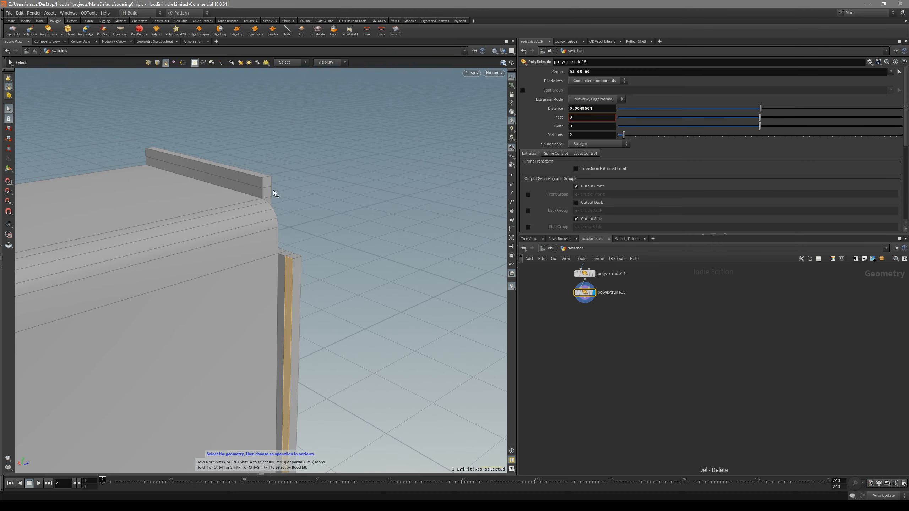
shift+click(260, 180)
alt+drag(286, 196, 145, 202)
key(q)
Step: Round the outer front edges of the upper and side lips with a bevel of about 0.008 and 4 divisions
key(s)
key(3)
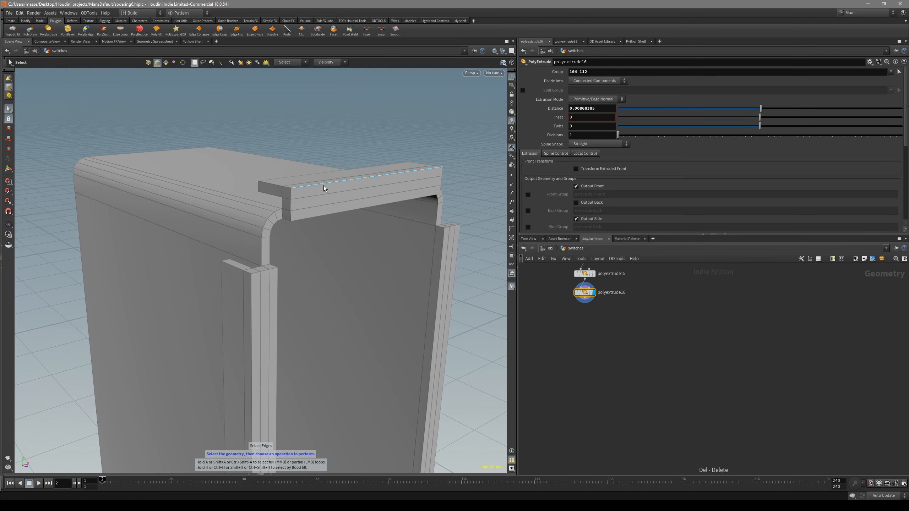
click(251, 291)
shift+click(314, 186)
key(b)
alt+drag(314, 184, 225, 282)
shift+scroll(274, 284, up, 3)
Step: Fuse the coincident points of the USB shell with a snap distance of 0.001
key(s)
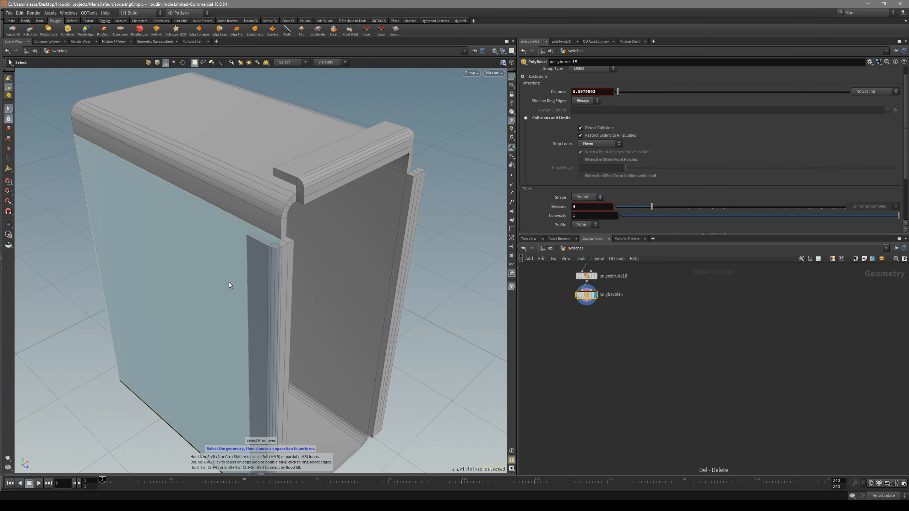
key(2)
key(n)
key(f)
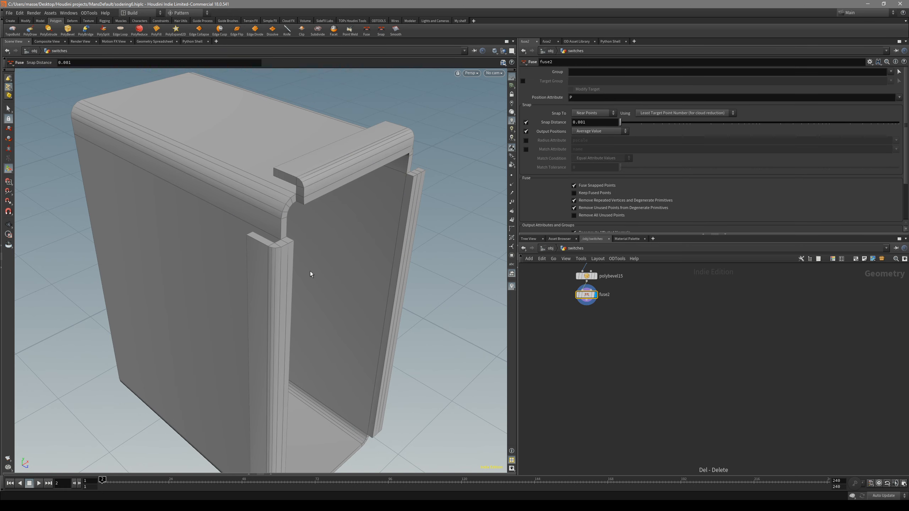
key(Escape)
Step: Check the shell without wireframe shading, and apply Labs Symmetrize to all of its faces
key(shift+w)
drag(288, 250, 319, 267)
key(shift+w)
key(s)
key(4)
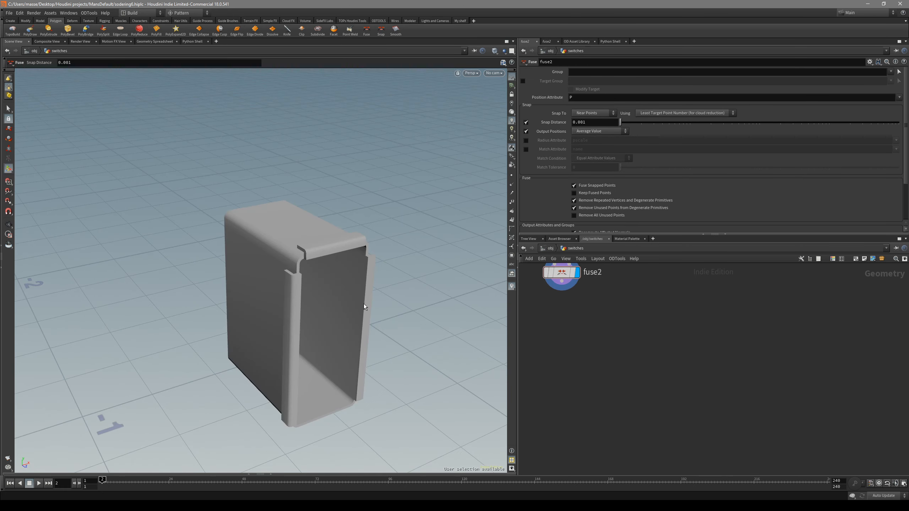
alt+drag(364, 304, 328, 269)
key(s)
key(n)
key(c)
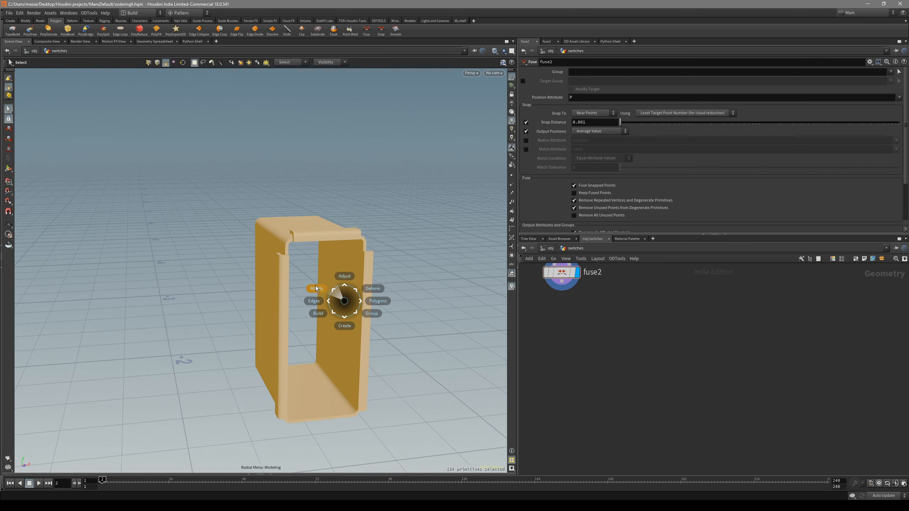
click(316, 303)
Step: Try mirroring the USB shell along Z about its centroid
alt+drag(313, 302, 207, 316)
alt+right_drag(368, 299, 360, 380)
alt+drag(328, 241, 364, 391)
alt+right_drag(368, 345, 365, 247)
alt+drag(376, 279, 367, 255)
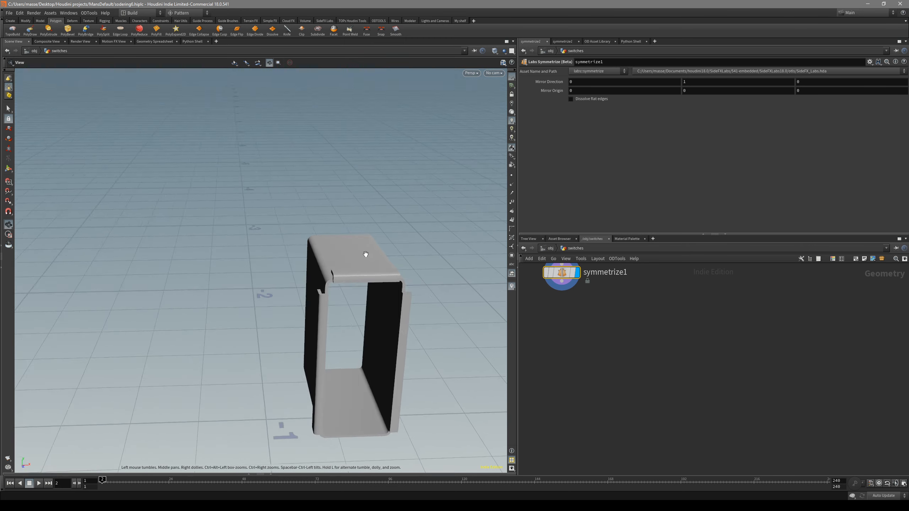
key(space+3)
alt+right_drag(366, 255, 360, 233)
alt+middle_drag(358, 263, 304, 294)
click(870, 62)
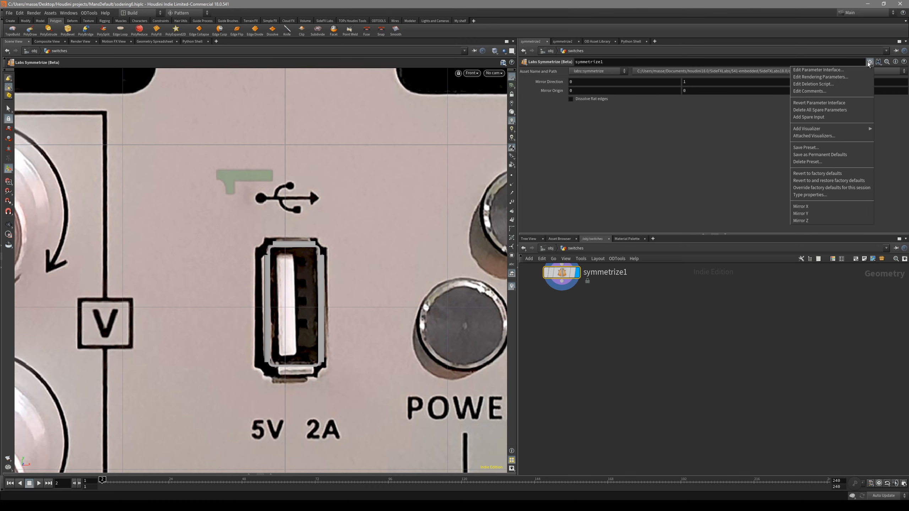
click(811, 220)
key(space+1)
alt+drag(388, 241, 211, 236)
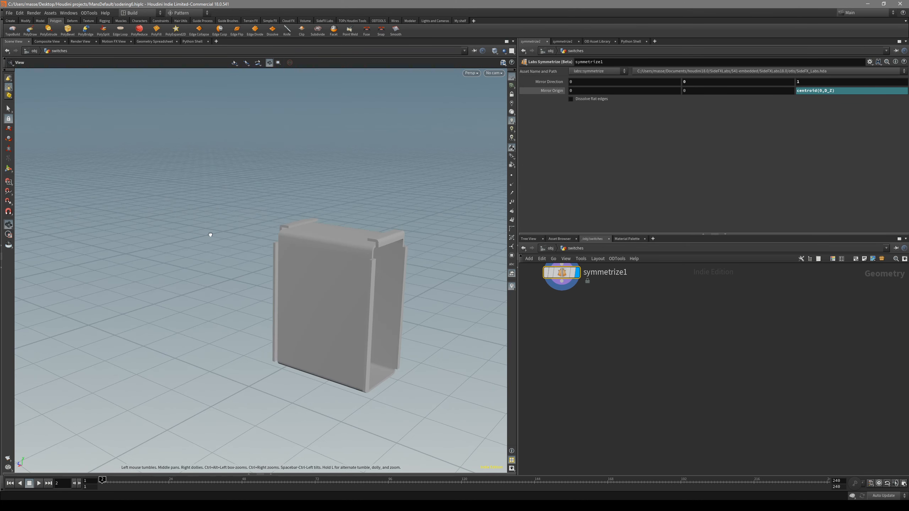
alt+drag(342, 272, 481, 258)
Step: Mirror the USB shell along X about its centroid with a mirror direction of -1
click(869, 61)
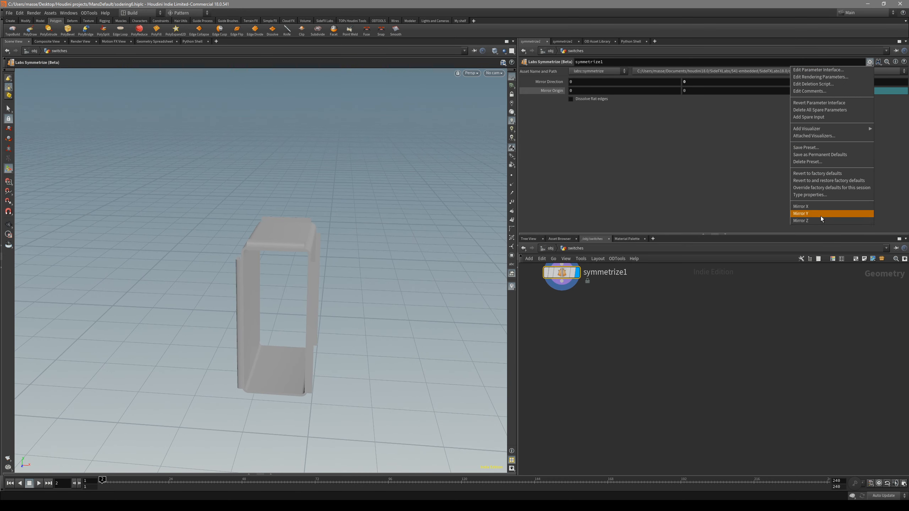
click(820, 208)
alt+drag(339, 267, 299, 294)
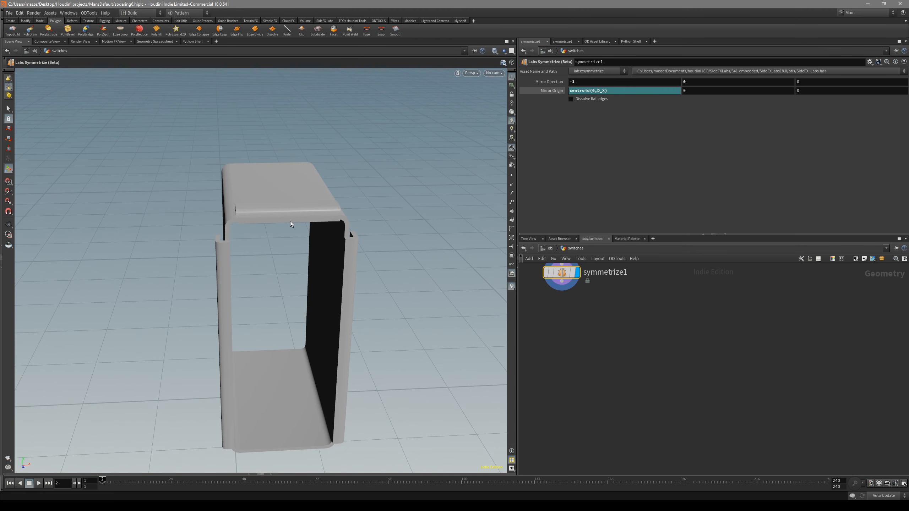
key(Escape)
drag(290, 224, 276, 215)
alt+drag(340, 213, 313, 223)
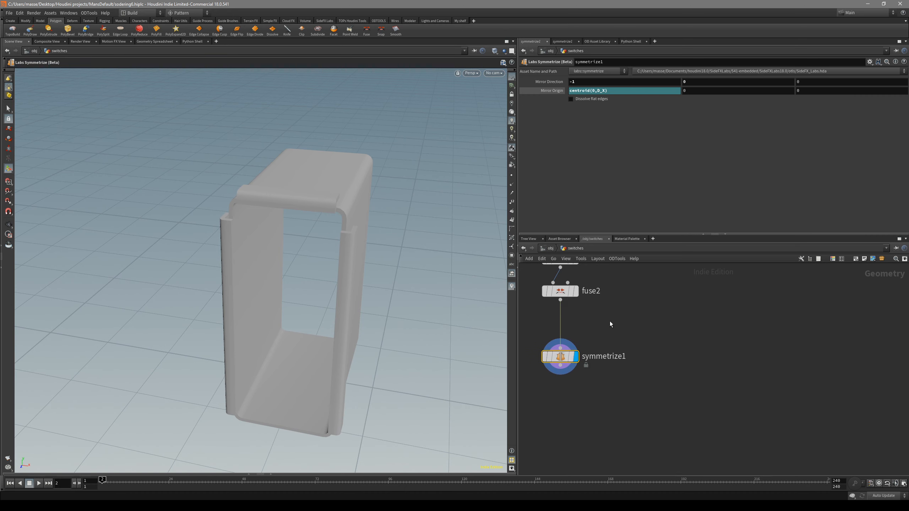
Step: Display the fused shell before the symmetrize node, select all of it and move it with an Edit node
click(561, 290)
click(576, 291)
key(s)
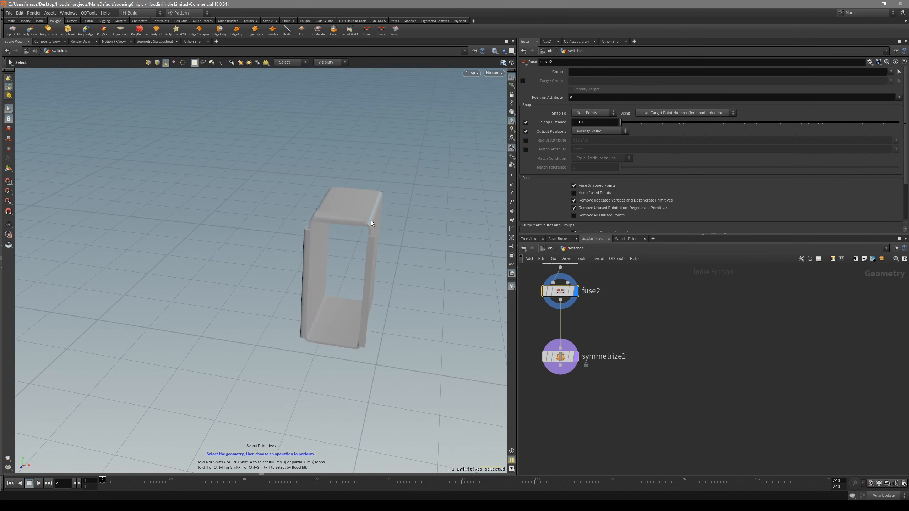
double_click(371, 220)
key(t)
drag(379, 264, 236, 251)
Step: Place the symmetrize node beneath the new Edit node and display the mirrored result
drag(613, 367, 571, 327)
click(576, 324)
mouse_move(186, 204)
alt+mouse_down()
mouse_move(227, 197)
mouse_move(201, 197)
alt+mouse_up()
alt+right_drag(200, 197, 260, 198)
mouse_move(260, 198)
alt+mouse_down()
mouse_move(298, 200)
mouse_move(250, 201)
alt+mouse_up()
key(t)
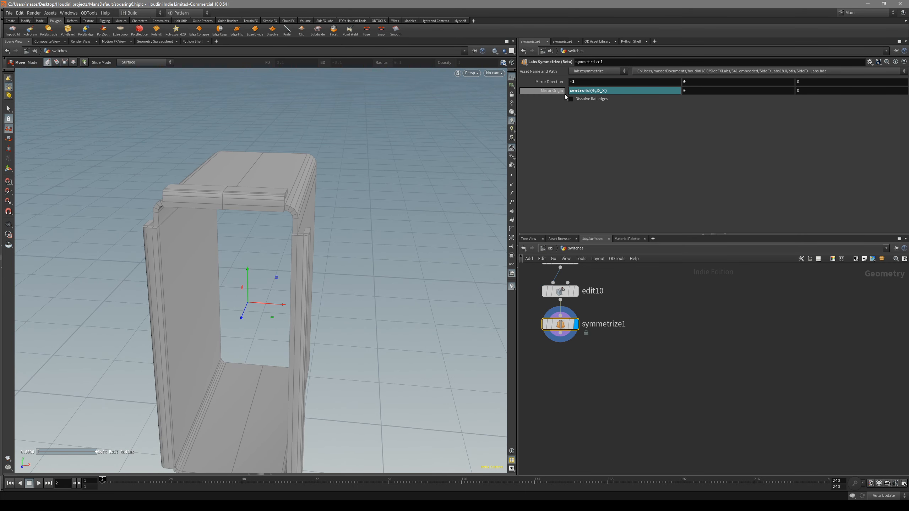
Step: Delete the Edit node above the symmetrize node
key(Escape)
key(t)
mouse_move(249, 222)
mouse_down()
mouse_move(229, 163)
mouse_move(252, 238)
mouse_up()
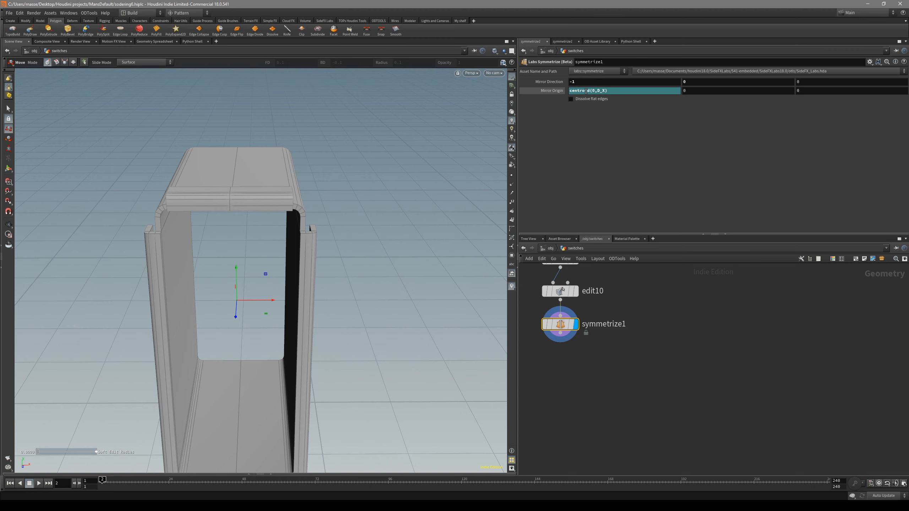
key(Delete)
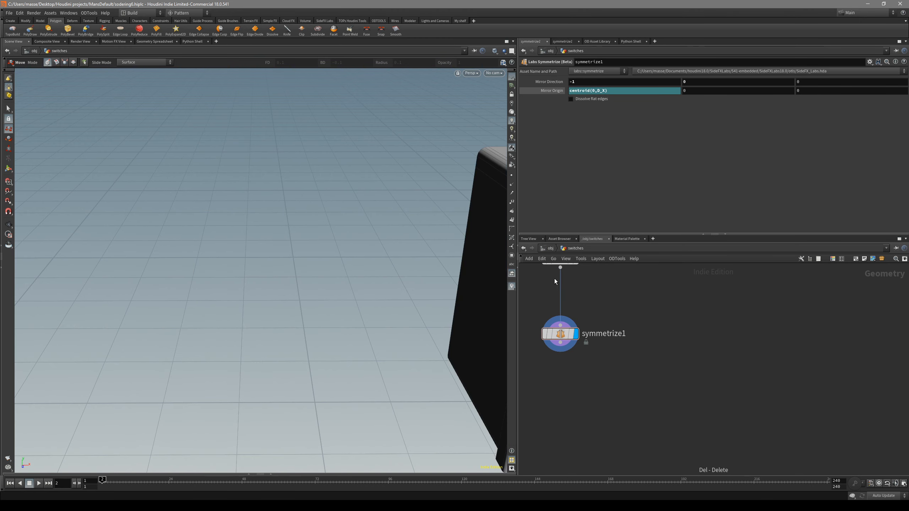
Step: Examine the mirrored USB shell from several sides, near and far, in smooth shading
key(Escape)
mouse_move(391, 234)
mouse_down()
mouse_move(473, 238)
mouse_move(371, 218)
mouse_move(379, 237)
mouse_up()
scroll(353, 252, down, 5)
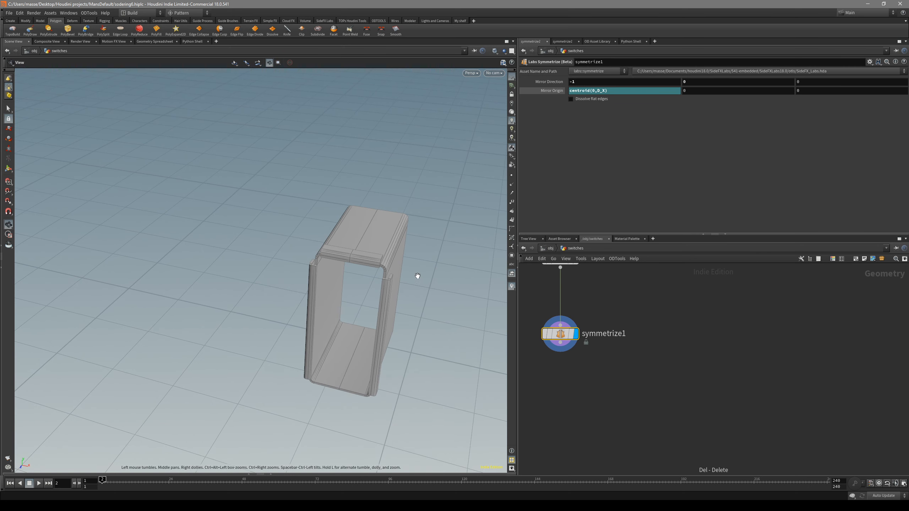
scroll(362, 200, down, 3)
key(Escape)
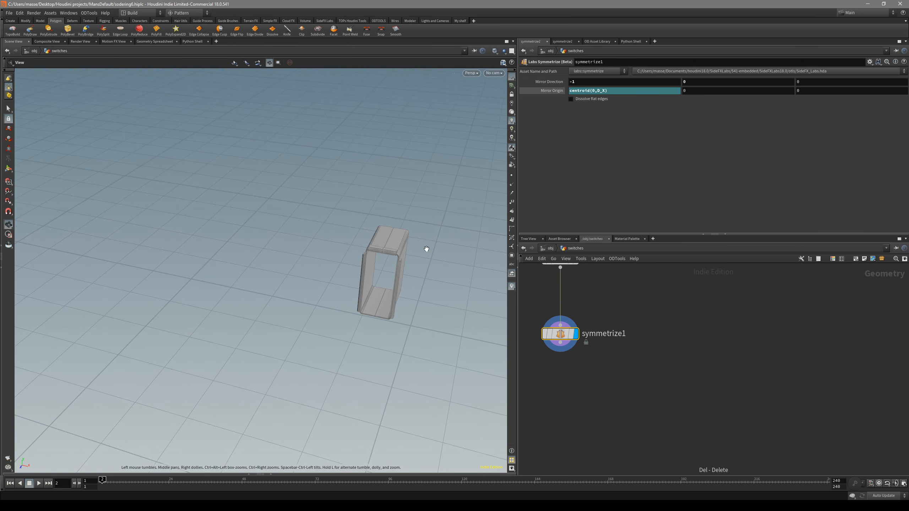
scroll(392, 310, down, 5)
drag(394, 377, 406, 380)
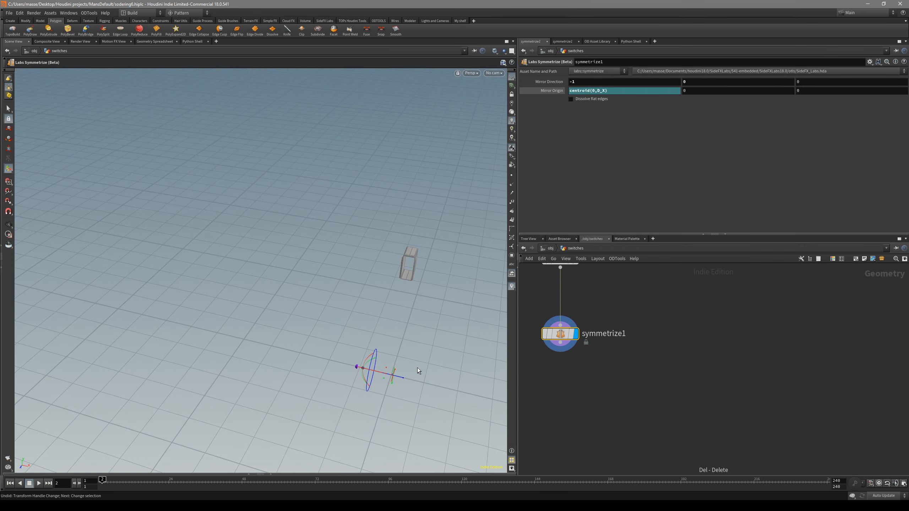
key(Escape)
scroll(407, 264, up, 8)
key(shift+w)
mouse_move(447, 240)
mouse_down()
mouse_move(336, 236)
mouse_move(380, 231)
mouse_up()
key(shift+w)
right_drag(379, 231, 381, 254)
middle_drag(381, 254, 377, 217)
key(shift+w)
Step: Duplicate the symmetrize node, connect the copy beneath the original and display it
click(870, 62)
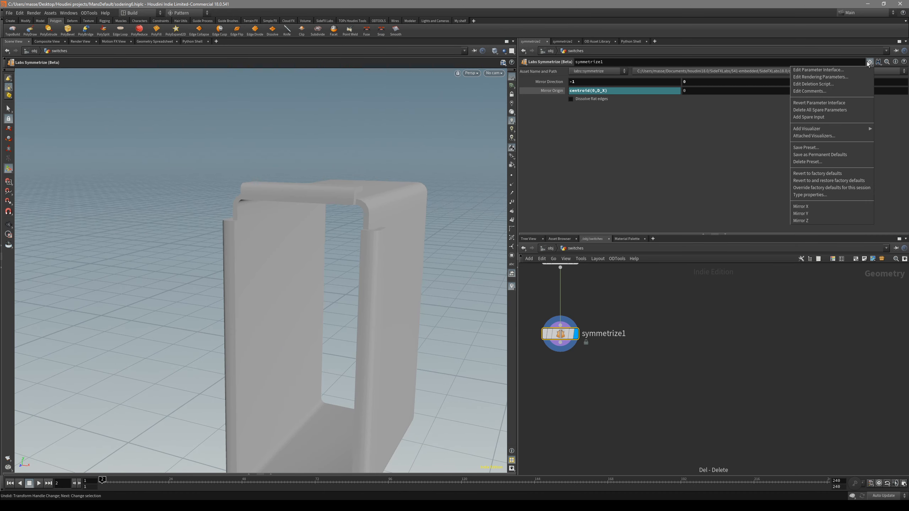
click(426, 257)
drag(426, 257, 387, 258)
key(Return)
drag(232, 222, 361, 214)
key(Escape)
key(Return)
drag(580, 310, 588, 289)
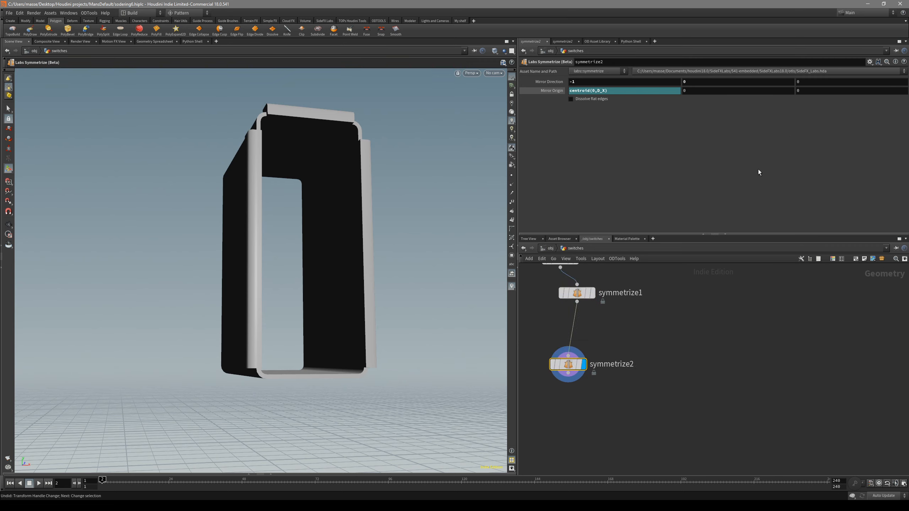
Step: Mirror the USB shell along Y about its centroid with the Mirror Y preset on the second symmetrize node, dissolving flat edges
click(870, 62)
click(831, 214)
drag(250, 258, 282, 293)
click(589, 292)
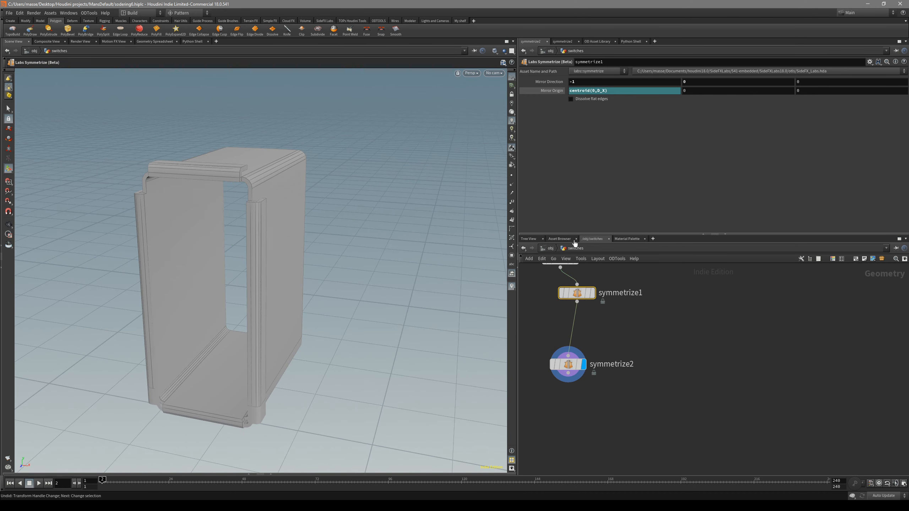
click(570, 380)
key(Escape)
drag(203, 229, 236, 300)
key(space+3)
key(Return)
scroll(272, 297, up, 3)
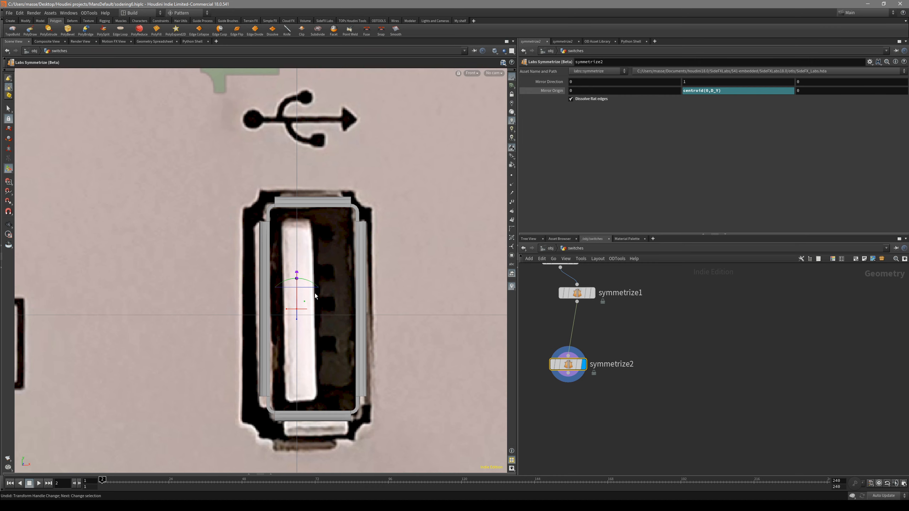
Step: Duplicate the front face of the shell's upper flange with a Copy and Transform node
key(s)
click(307, 211)
key(space+1)
key(Escape)
drag(307, 210, 397, 250)
key(Tab)
text(copy)
key(Return)
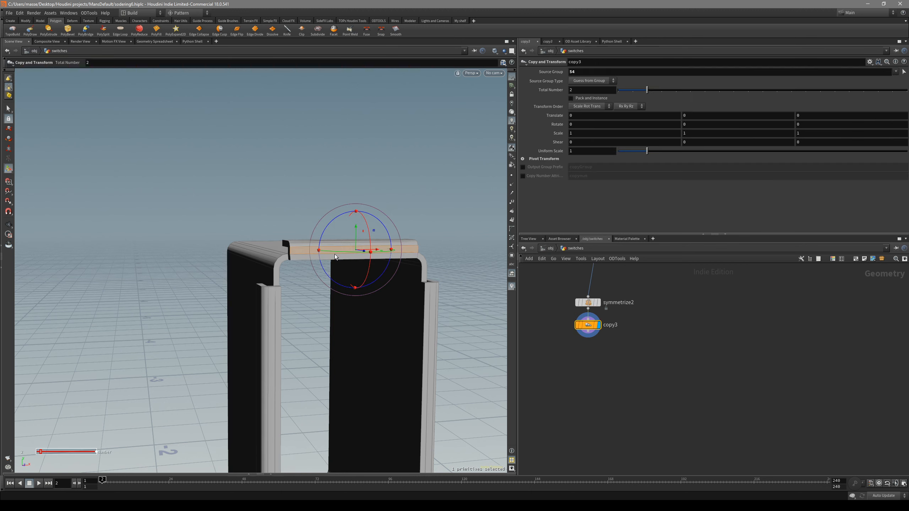
Step: Move the copied face to the top of the white USB tongue in the reference photo and scale its width to about 0.37
key(space+3)
drag(319, 200, 327, 235)
scroll(316, 220, up, 2)
key(r)
key(e)
Step: Move the copied face's lower edge down about 0.118 so the face covers the length of the white tongue
key(s)
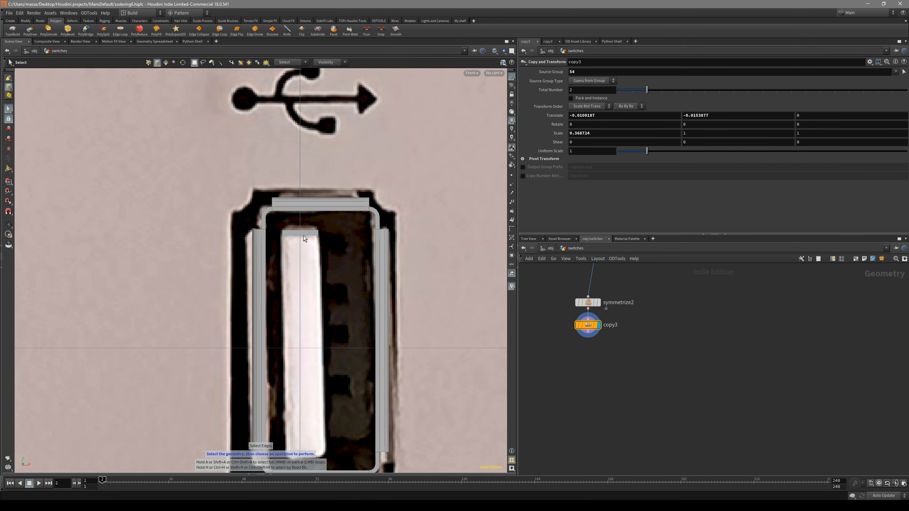
key(t)
drag(301, 232, 302, 367)
alt+middle_drag(300, 361, 306, 267)
drag(306, 265, 313, 348)
click(315, 341)
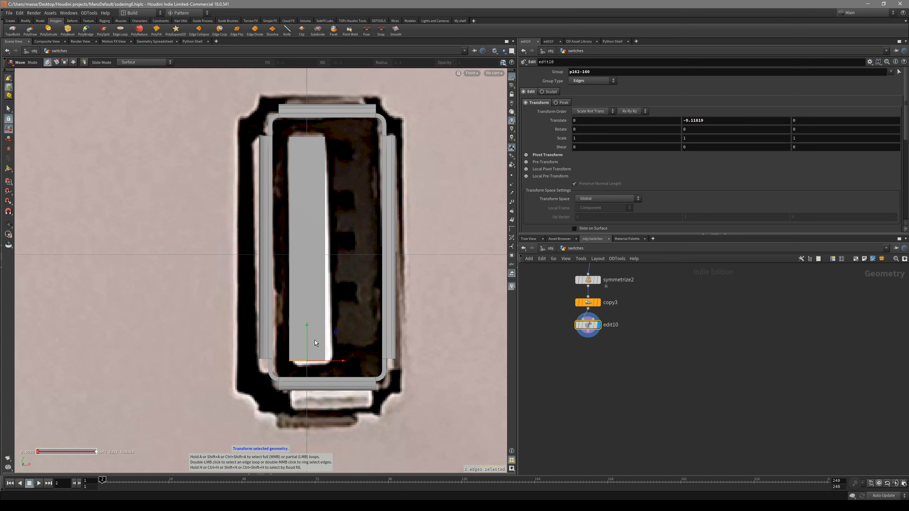
drag(342, 250, 294, 280)
Step: Extrude the tongue face into a block with a distance of about -0.099
key(s)
key(space+1)
key(q)
alt+drag(202, 310, 202, 195)
drag(121, 174, 252, 233)
Step: Output the back of the tongue's extrusion and reverse the normals of all the block's faces
key(s)
click(588, 203)
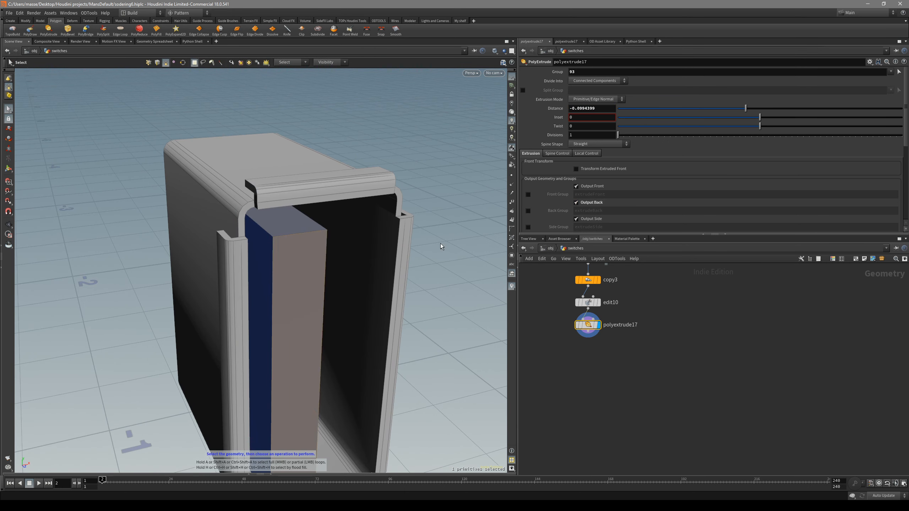
click(304, 236)
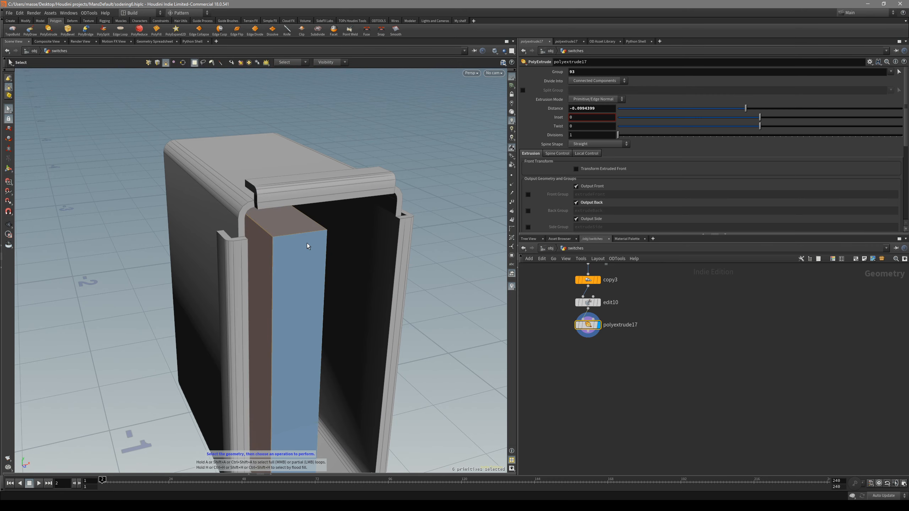
key(shift+r)
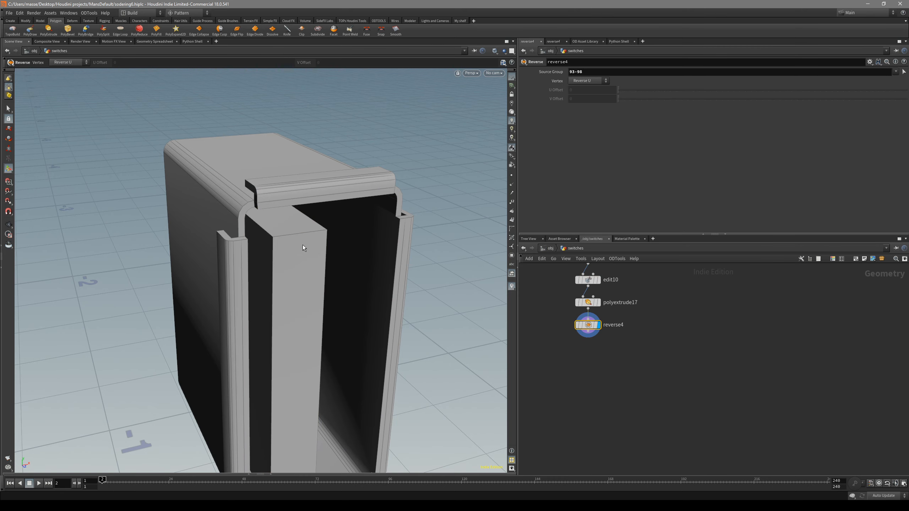
Step: Bevel the tongue block's upper and lower front edges with a distance of about 0.0087 and 4 divisions
key(s)
key(3)
click(302, 234)
alt+right_drag(306, 251, 277, 386)
alt+middle_drag(277, 387, 293, 302)
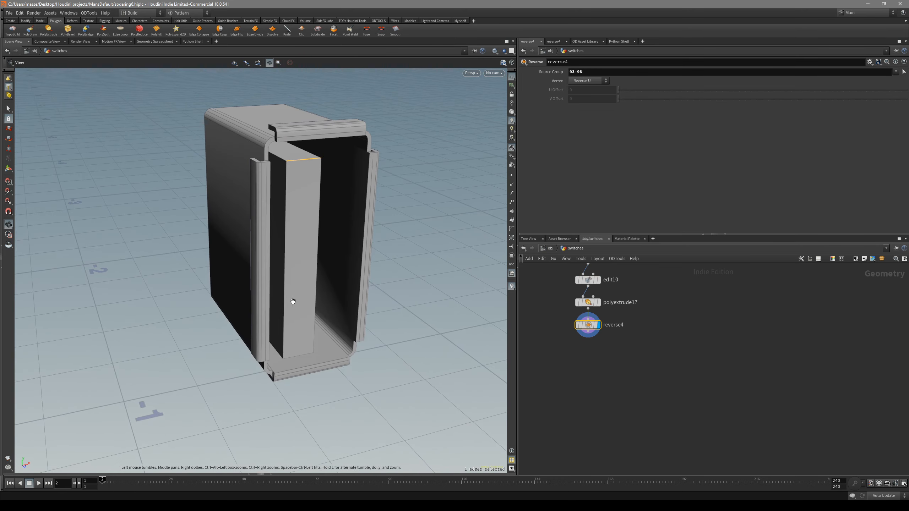
shift+click(299, 354)
alt+drag(298, 355, 282, 214)
alt+right_drag(295, 167, 398, 144)
alt+drag(398, 144, 305, 189)
key(b)
scroll(306, 189, up, 3)
key(space+3)
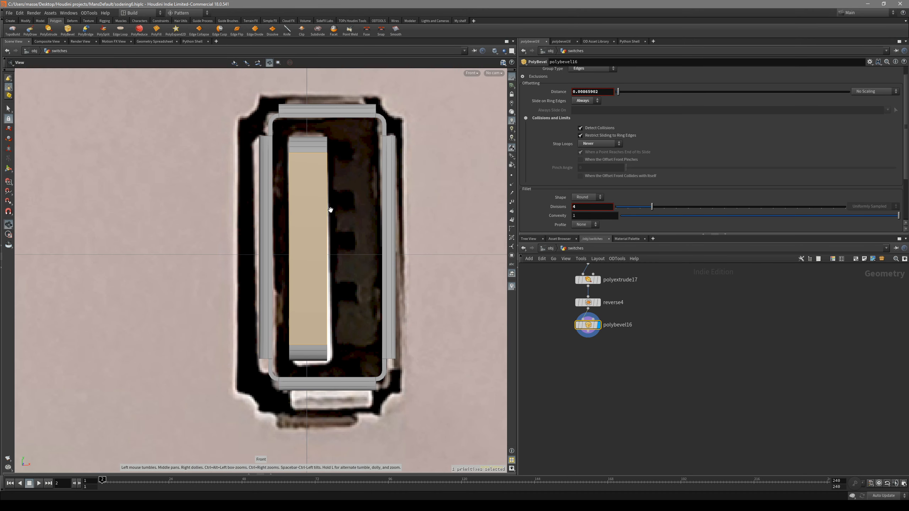
drag(341, 217, 296, 217)
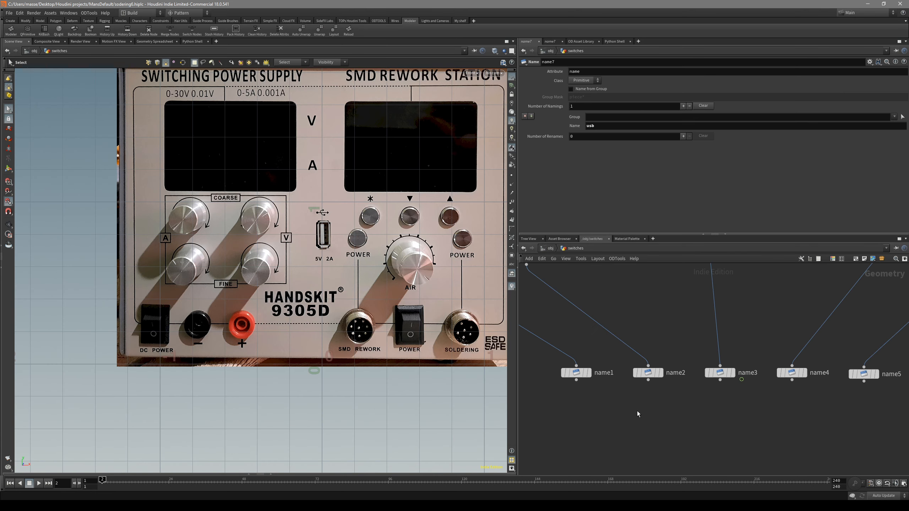
Step: Display the name nodes one after another to check which part and name each one holds
middle_drag(664, 414, 635, 432)
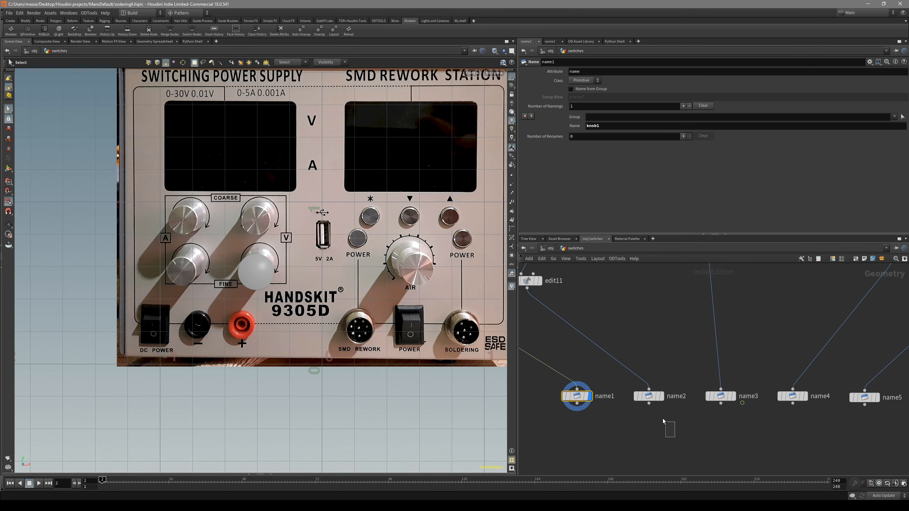
middle_drag(646, 400, 554, 384)
middle_drag(593, 411, 702, 408)
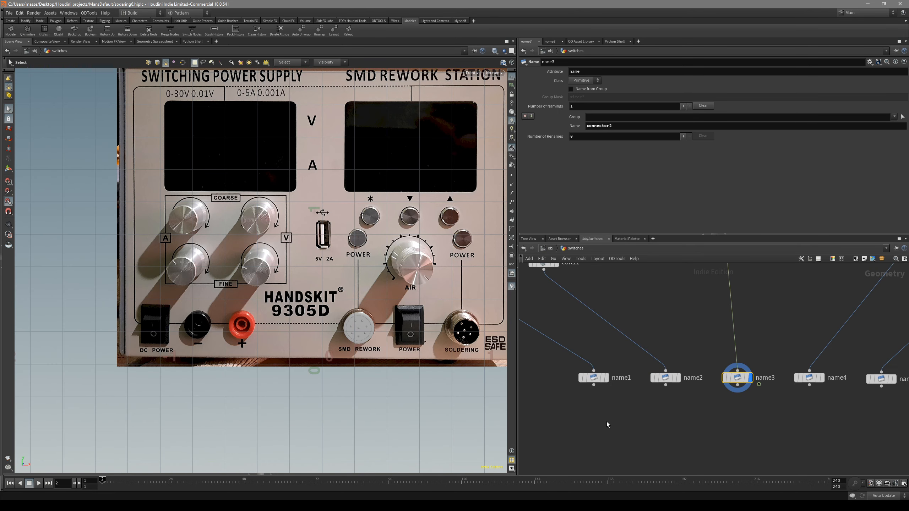
middle_drag(650, 432, 626, 442)
scroll(628, 443, down, 3)
scroll(657, 385, down, 2)
middle_drag(636, 328, 621, 328)
scroll(629, 387, up, 2)
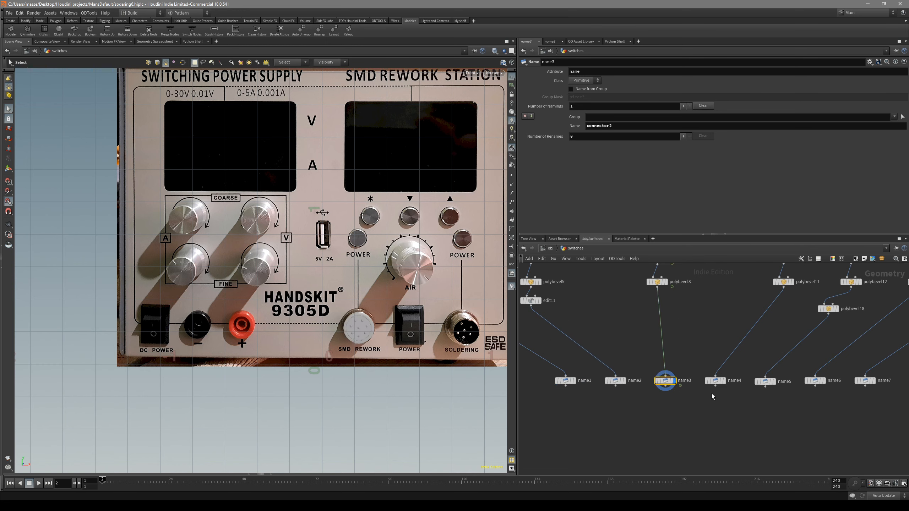
middle_drag(777, 416, 776, 411)
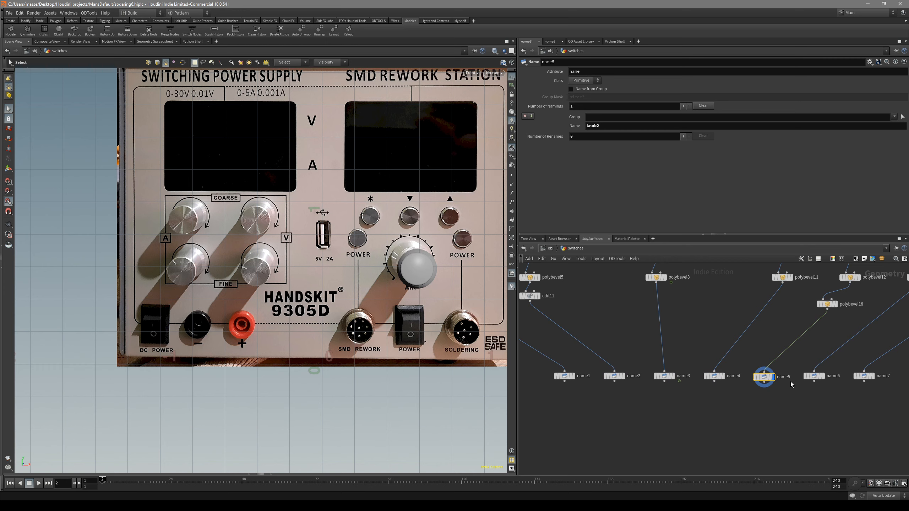
scroll(799, 384, up, 2)
middle_drag(799, 382, 712, 377)
click(727, 372)
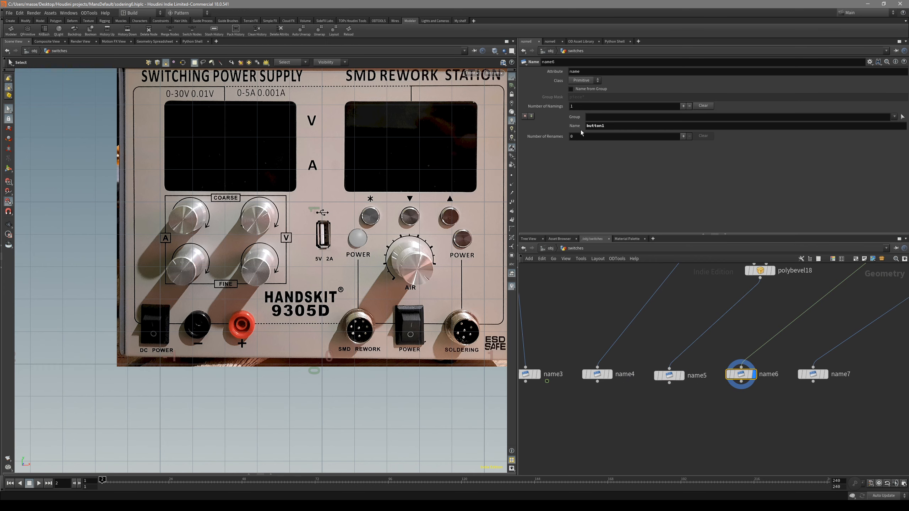
scroll(637, 434, down, 6)
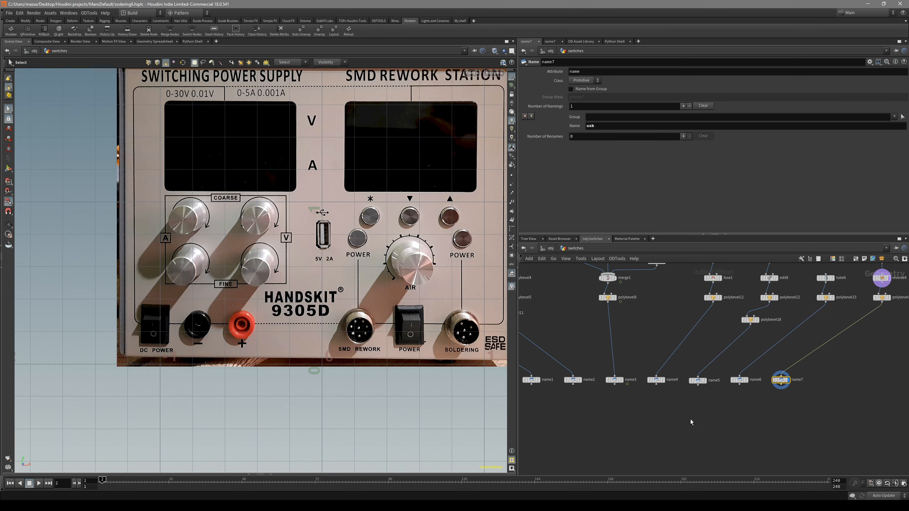
Step: Combine all seven name nodes in one Merge node and display it
drag(842, 420, 606, 394)
scroll(631, 402, up, 2)
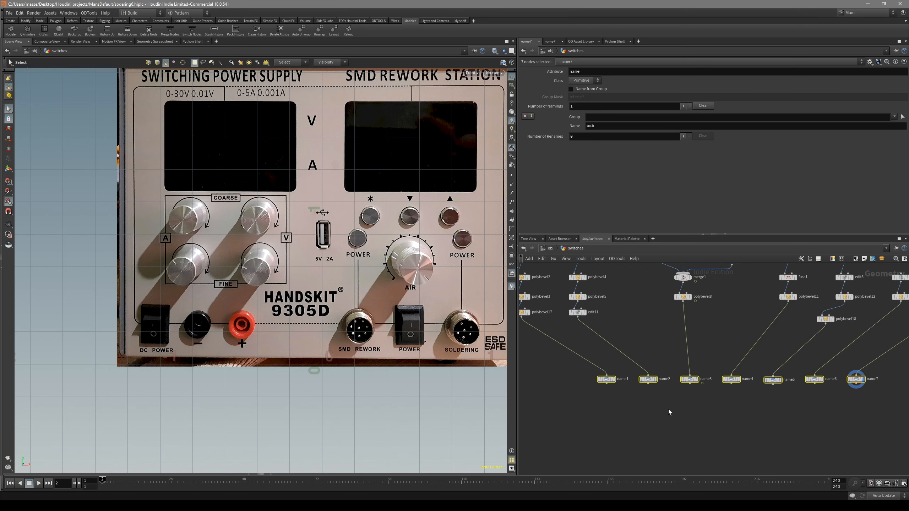
scroll(628, 400, up, 3)
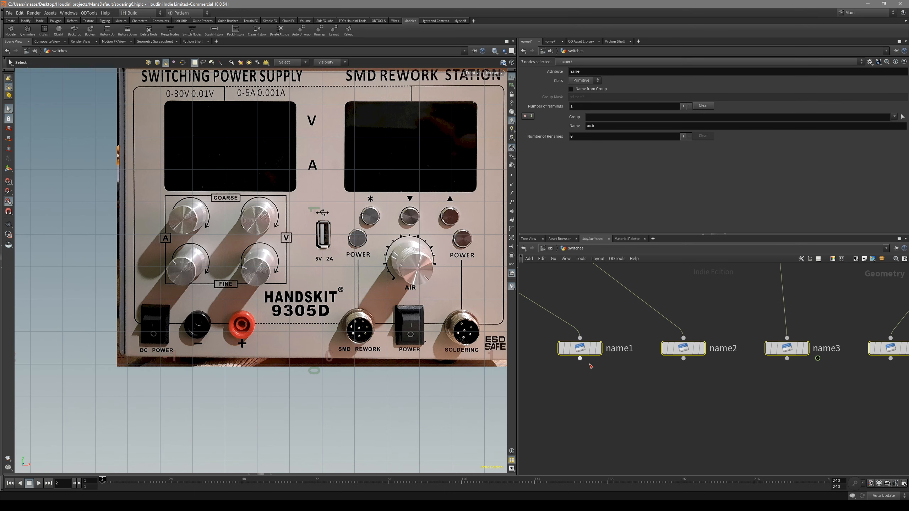
alt+drag(604, 385, 648, 426)
scroll(710, 446, down, 2)
middle_drag(710, 446, 664, 373)
scroll(663, 376, up, 3)
drag(589, 345, 739, 420)
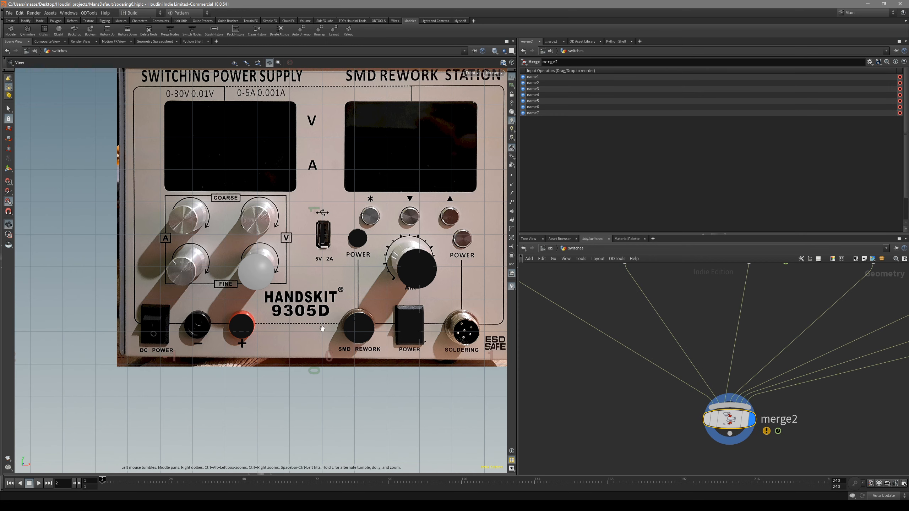
Step: Add a Normal node beneath the merge of the named parts and display it
alt+middle_drag(225, 331, 253, 333)
alt+scroll(253, 334, up, 3)
scroll(671, 410, down, 5)
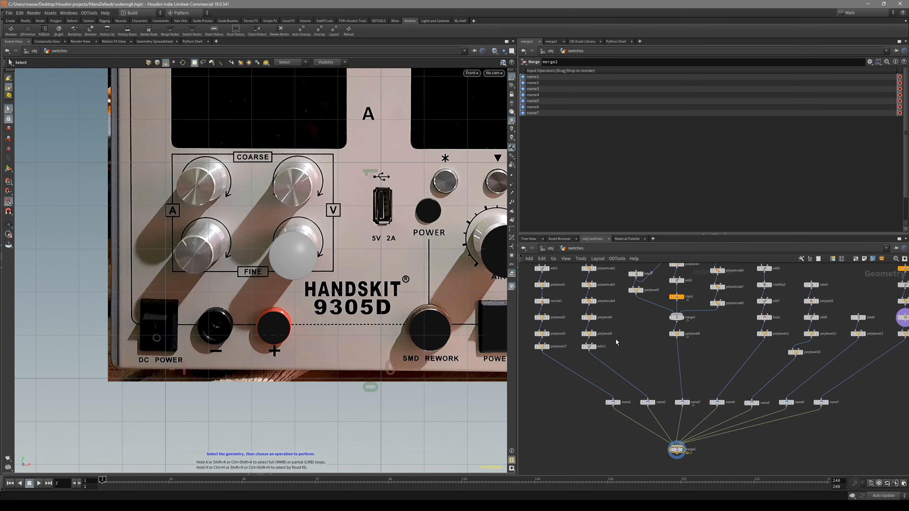
scroll(783, 408, up, 6)
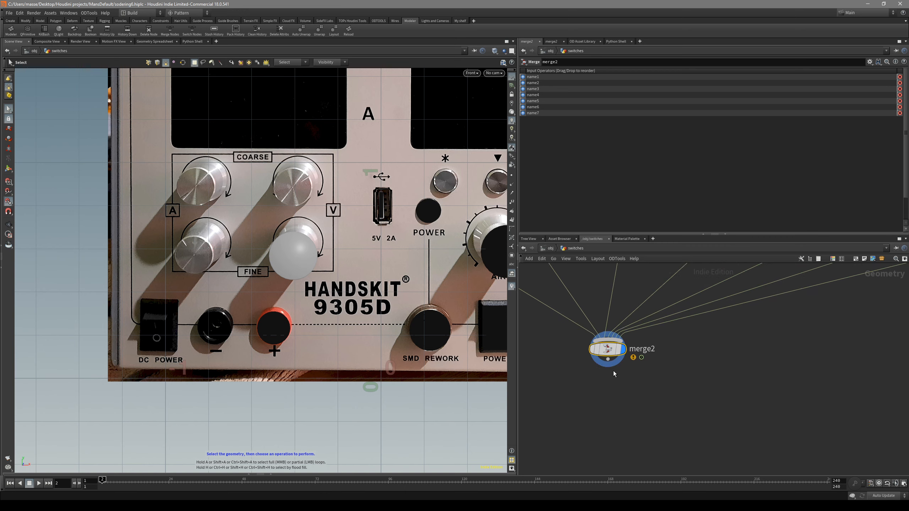
key(Tab)
text(nor)
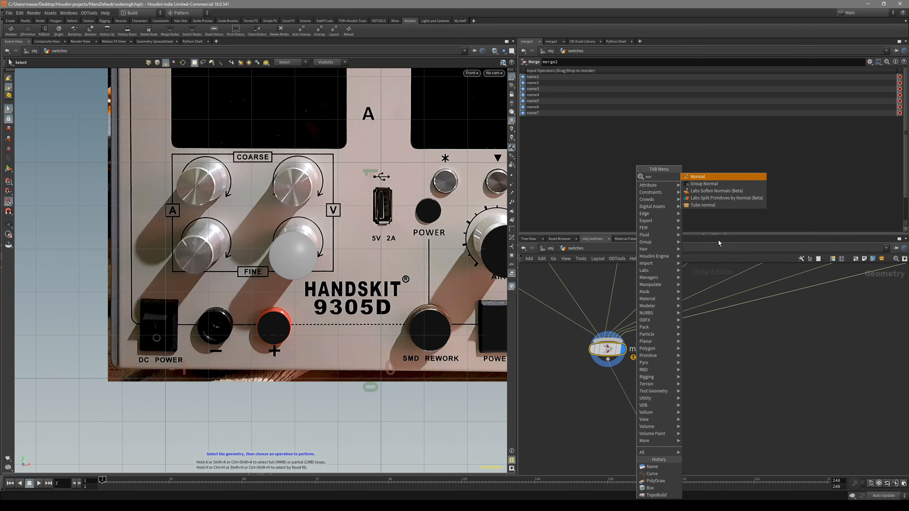
click(710, 180)
click(652, 415)
Step: Examine the merged knobs, connectors, button, switch and USB port in perspective, with and without wireframe
key(space+1)
key(shift+w)
right_drag(338, 309, 132, 335)
mouse_move(229, 315)
mouse_down()
mouse_move(361, 271)
mouse_move(287, 292)
mouse_move(379, 286)
mouse_move(384, 269)
mouse_move(339, 254)
mouse_move(229, 251)
mouse_up()
key(shift+w)
middle_drag(315, 353, 419, 335)
drag(419, 335, 407, 329)
right_drag(407, 329, 437, 319)
mouse_move(437, 319)
mouse_down()
mouse_move(428, 299)
mouse_move(444, 273)
mouse_move(447, 318)
mouse_up()
right_drag(446, 318, 408, 284)
mouse_move(408, 285)
mouse_down()
mouse_move(381, 256)
mouse_move(389, 274)
mouse_move(401, 258)
mouse_move(305, 203)
mouse_up()
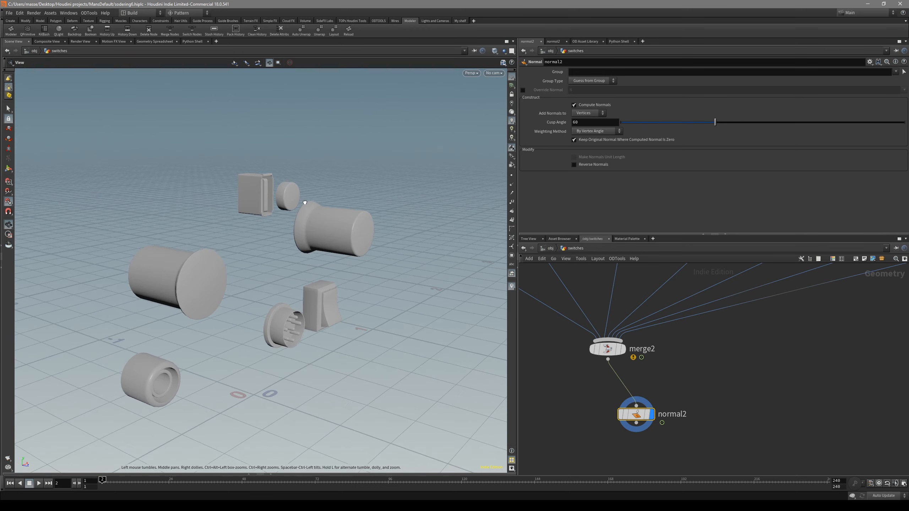
right_drag(305, 203, 353, 177)
drag(353, 177, 238, 198)
key(shift+w)
scroll(645, 430, down, 2)
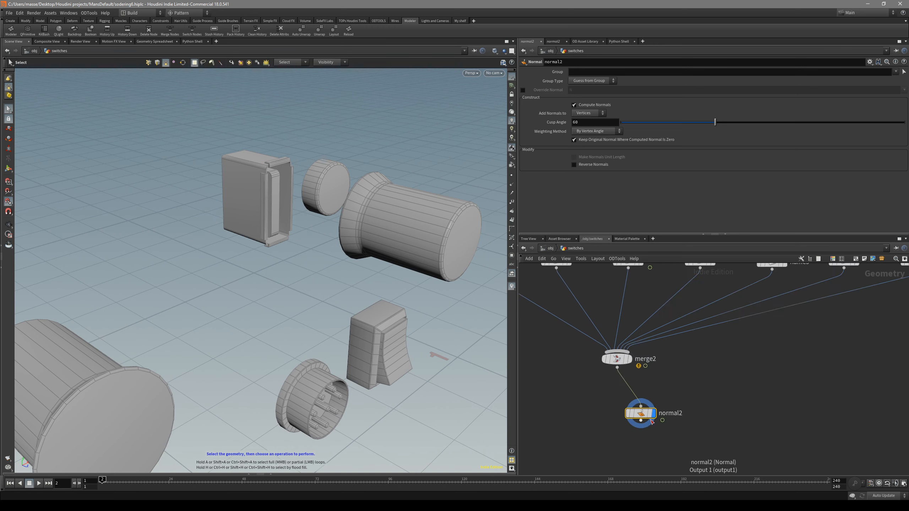
Step: Align the Normal node directly beneath the merge node and make it the render output
scroll(635, 427, up, 3)
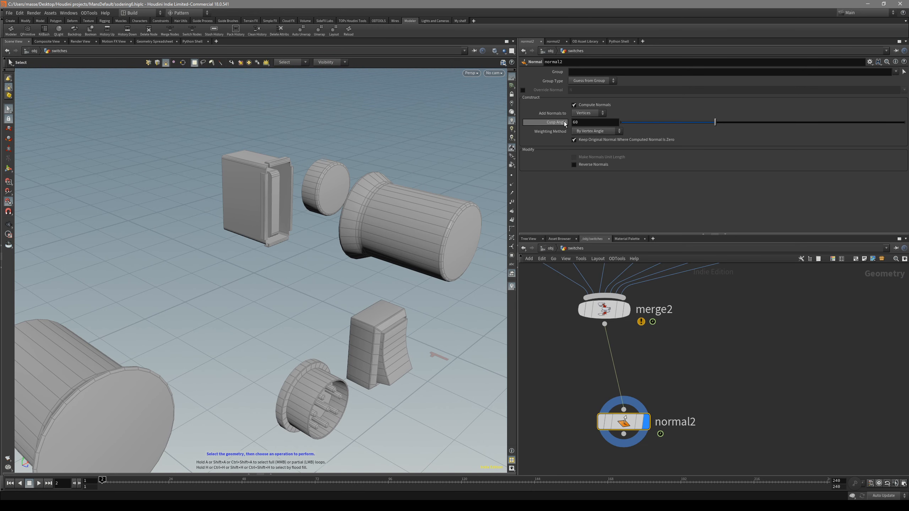
key(Escape)
key(shift+w)
mouse_move(386, 205)
mouse_down()
mouse_move(320, 229)
mouse_move(288, 201)
mouse_move(284, 268)
mouse_move(232, 301)
mouse_move(106, 339)
mouse_move(202, 260)
mouse_move(258, 325)
mouse_move(292, 337)
mouse_move(505, 355)
mouse_up()
scroll(628, 362, down, 5)
middle_drag(650, 313, 636, 276)
scroll(638, 369, up, 4)
scroll(662, 351, down, 3)
scroll(644, 367, up, 3)
middle_drag(680, 400, 675, 305)
middle_drag(661, 434, 672, 352)
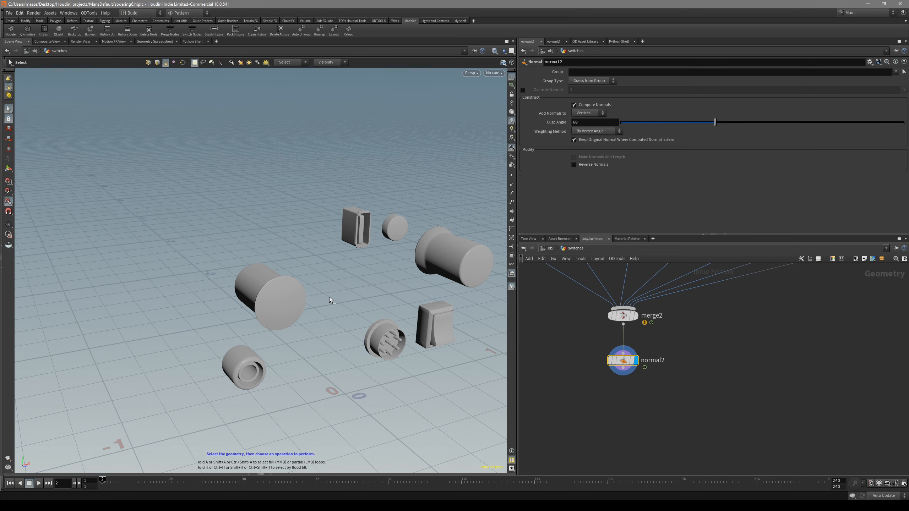
alt+middle_drag(330, 297, 249, 311)
alt+drag(347, 298, 286, 248)
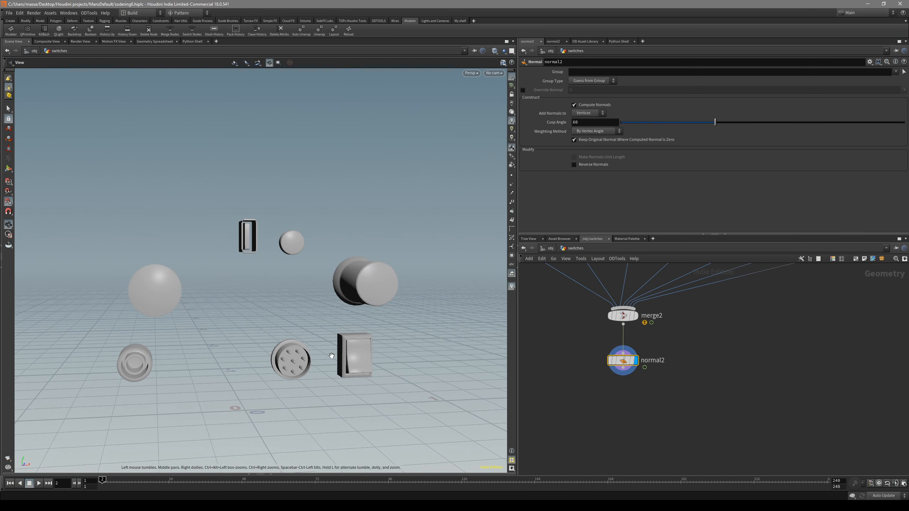
Step: Try to recompute the normals of the USB port's outer housing with an additional Normal node
drag(331, 355, 378, 246)
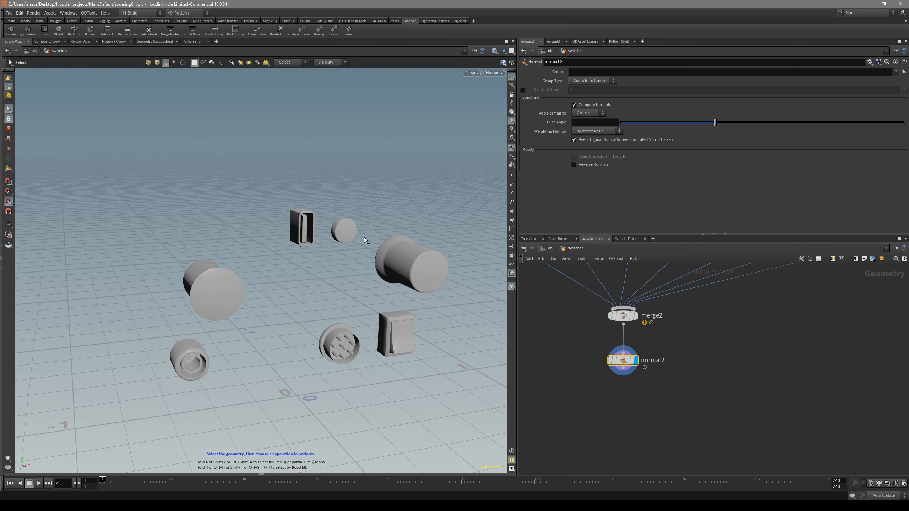
alt+right_drag(303, 214, 412, 208)
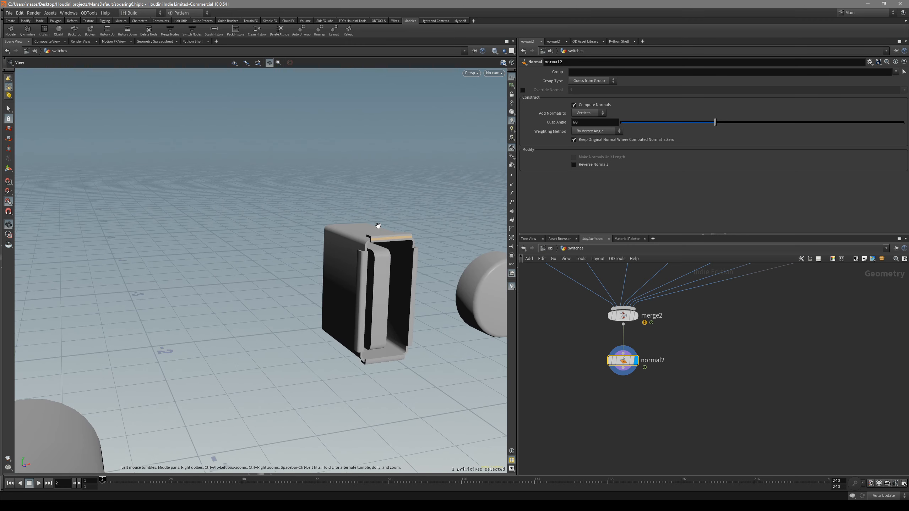
double_click(372, 231)
alt+drag(444, 262, 371, 252)
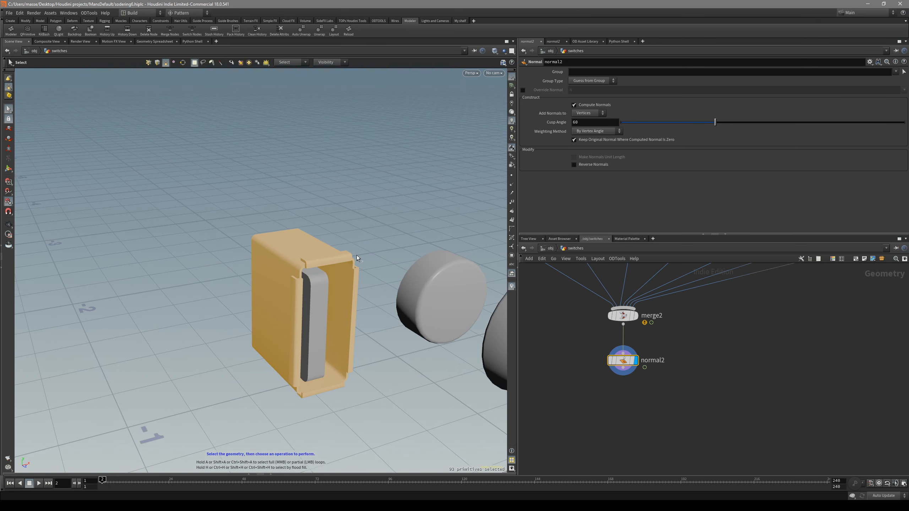
key(q)
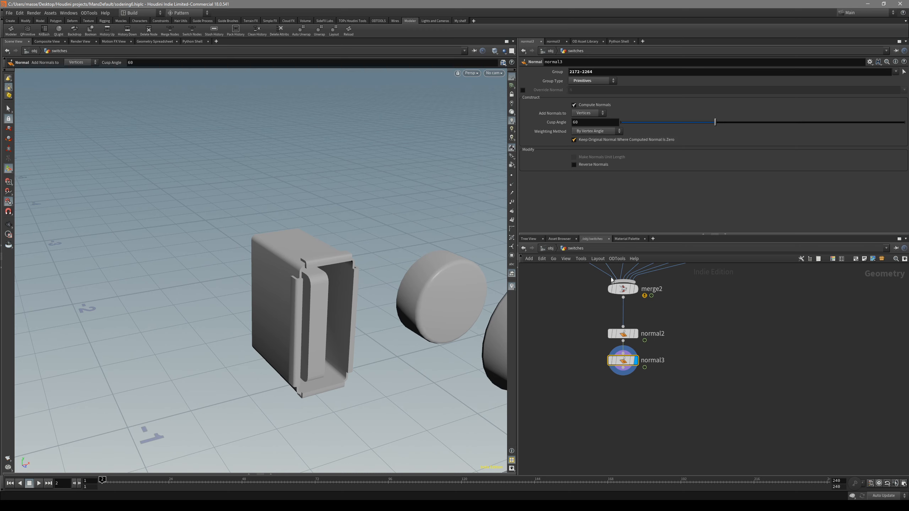
scroll(626, 348, up, 3)
mouse_move(654, 325)
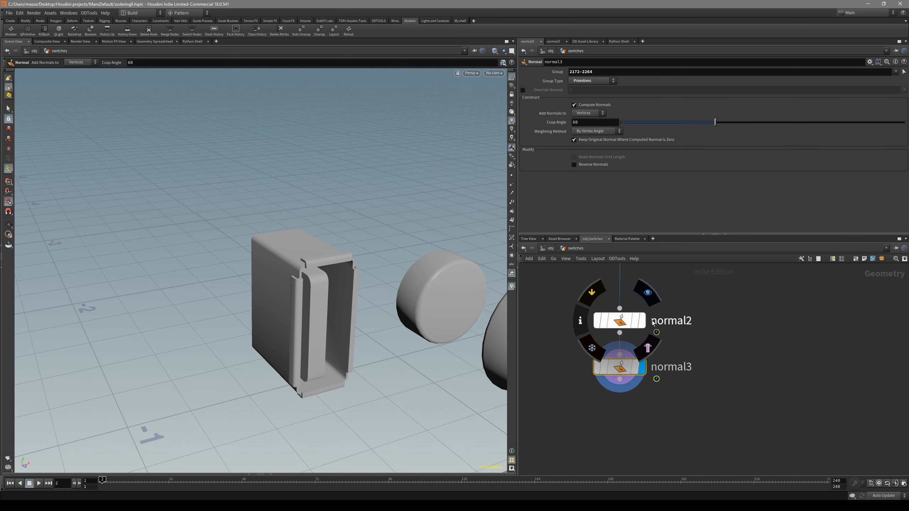
scroll(631, 332, down, 5)
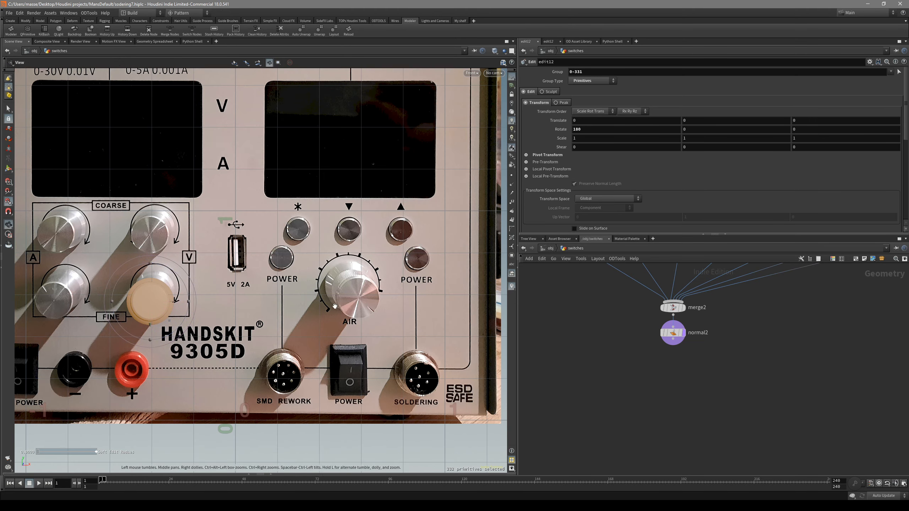
Step: Add a Curve node to the switches network and clear its preset points
alt+middle_drag(335, 306, 380, 314)
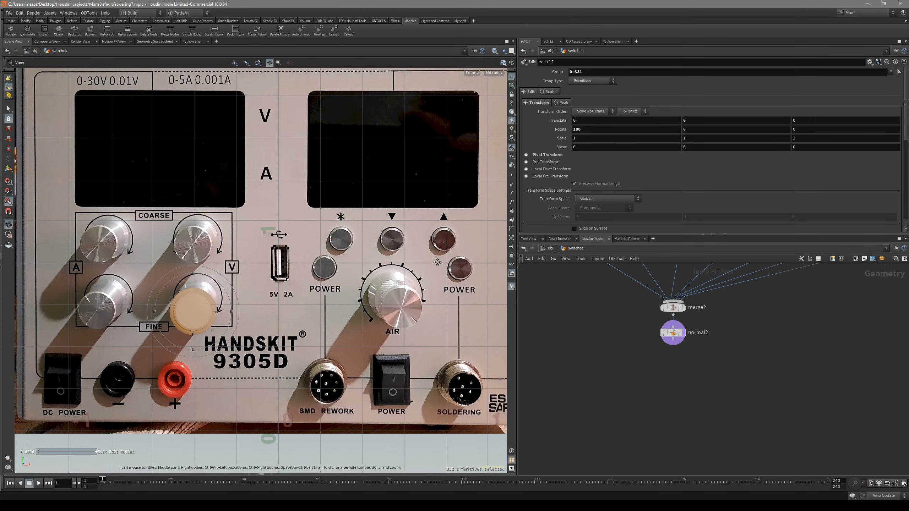
alt+middle_drag(342, 236, 321, 311)
alt+middle_drag(395, 283, 398, 251)
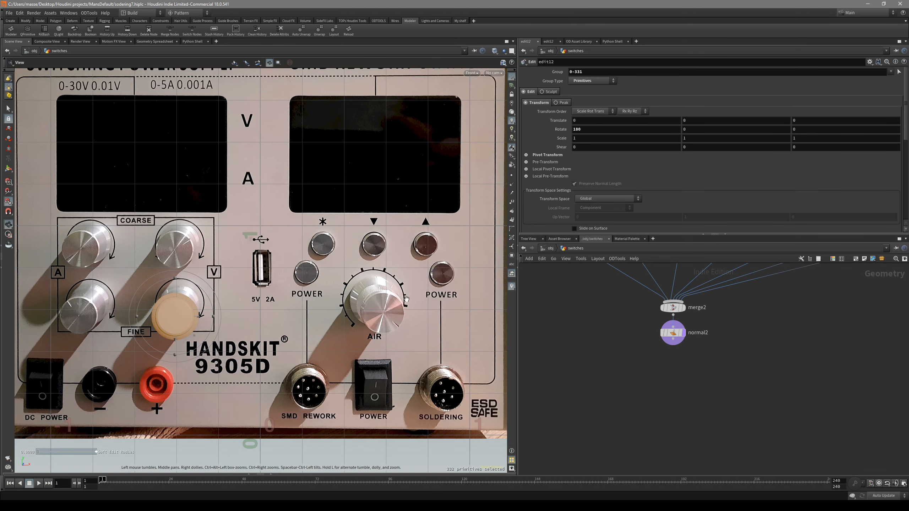
scroll(400, 259, down, 2)
key(Tab)
text(cur)
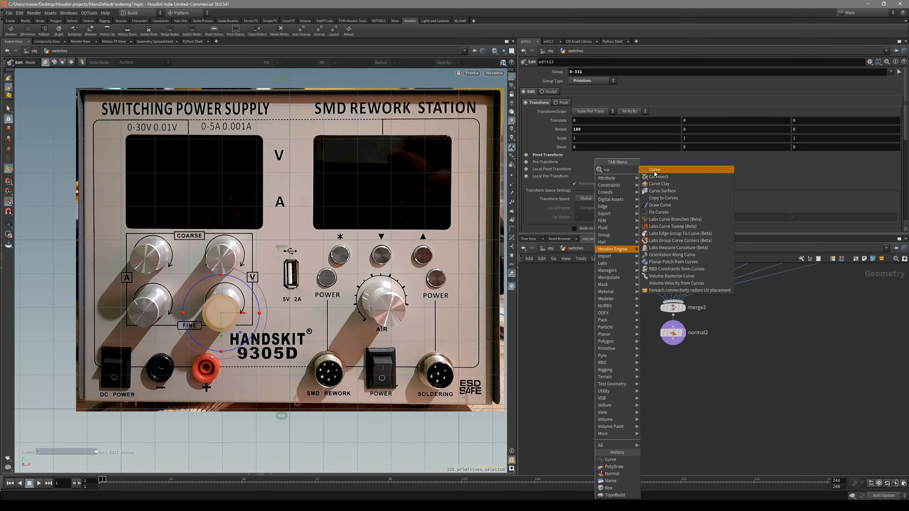
click(653, 170)
click(552, 367)
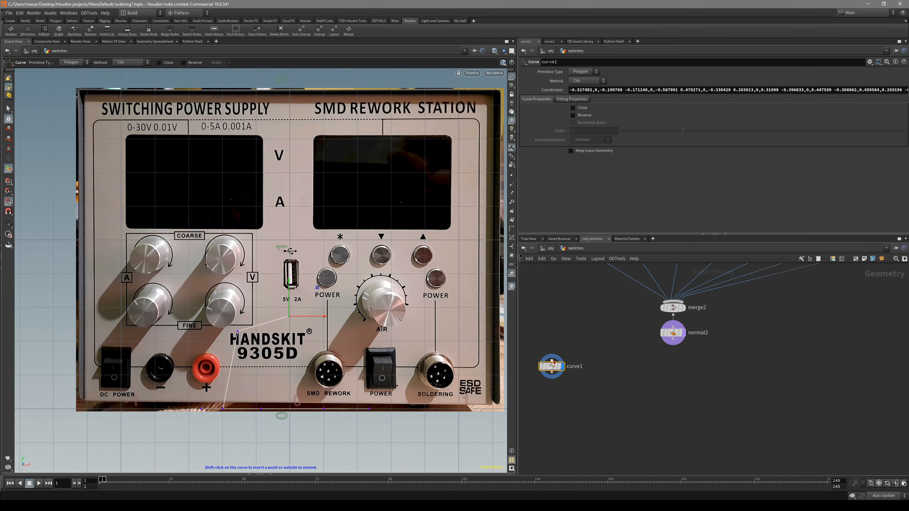
key(Delete)
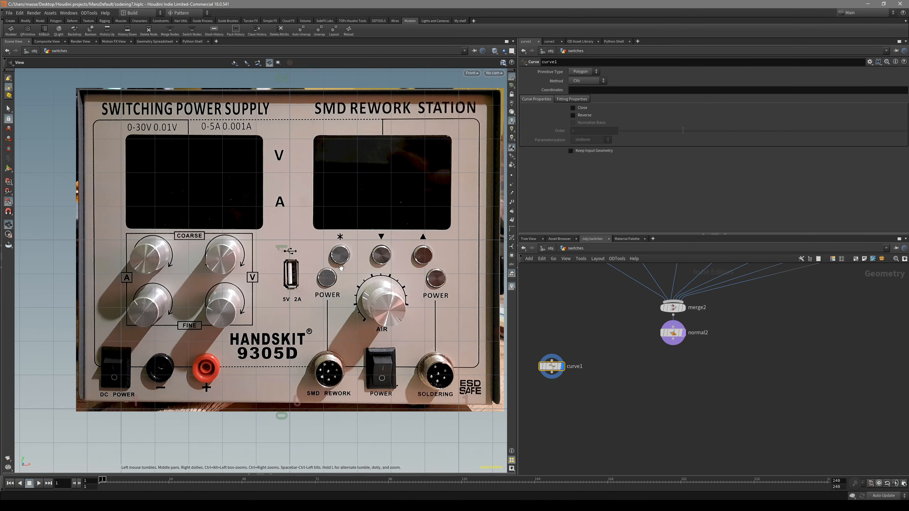
Step: Draw an open five-point polygon curve through the centres of the two upper POWER buttons and the star, down-arrow and up-arrow buttons
scroll(344, 272, up, 5)
alt+middle_drag(399, 263, 369, 290)
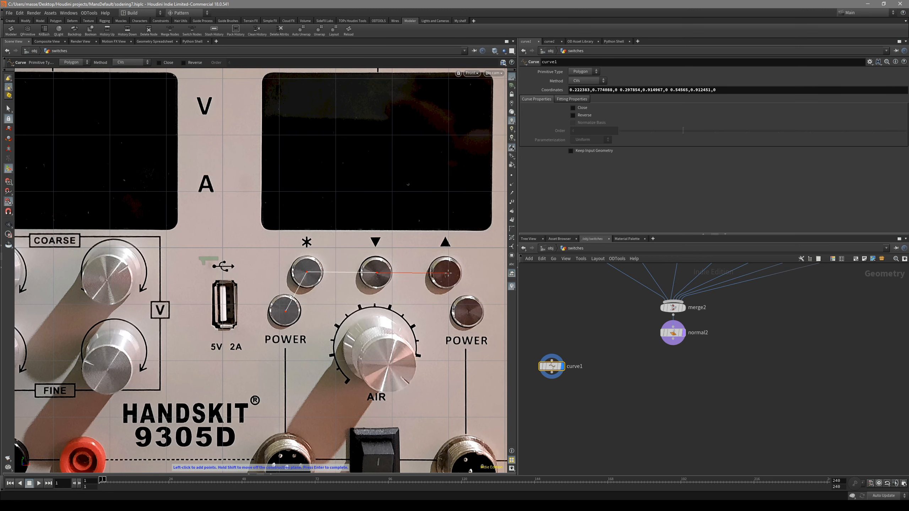
key(Escape)
scroll(324, 304, down, 5)
scroll(324, 304, up, 4)
Step: Add a Labs Symmetrize node to the button curve and apply its Mirror X preset
key(s)
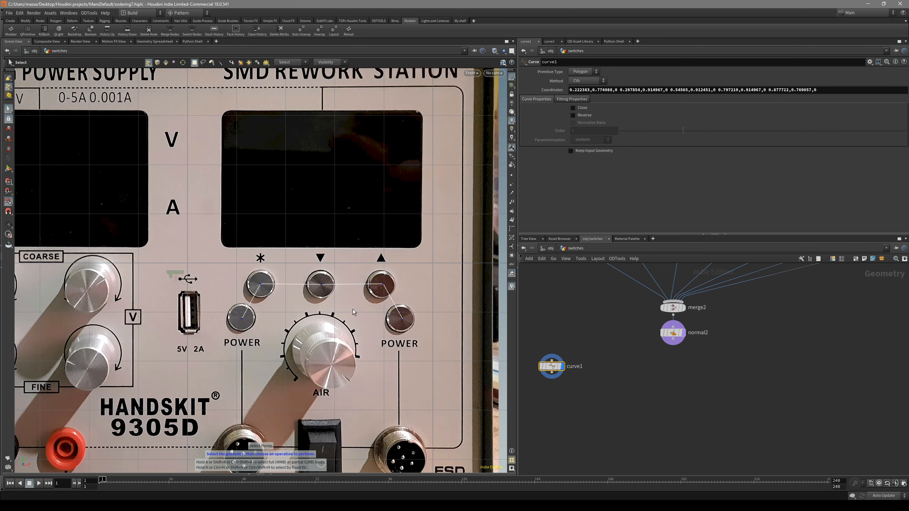
scroll(317, 307, up, 1)
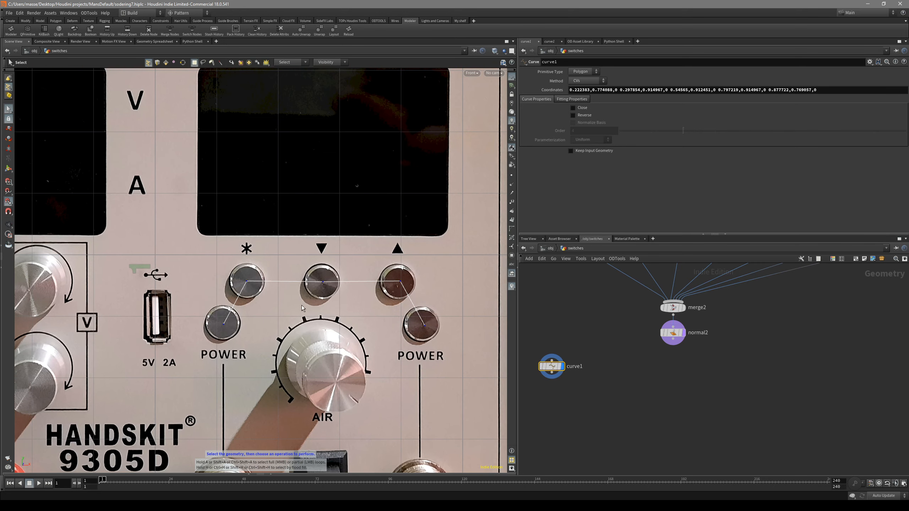
scroll(405, 323, down, 3)
key(3)
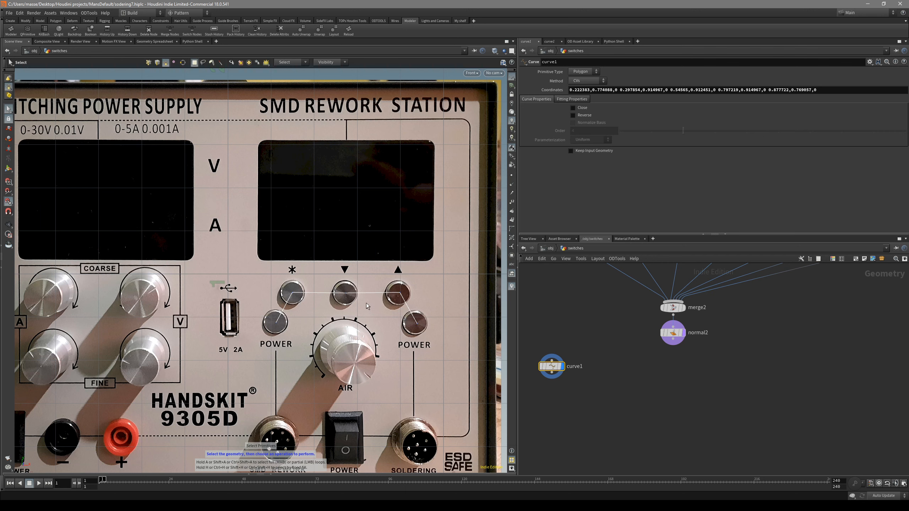
click(373, 294)
key(c)
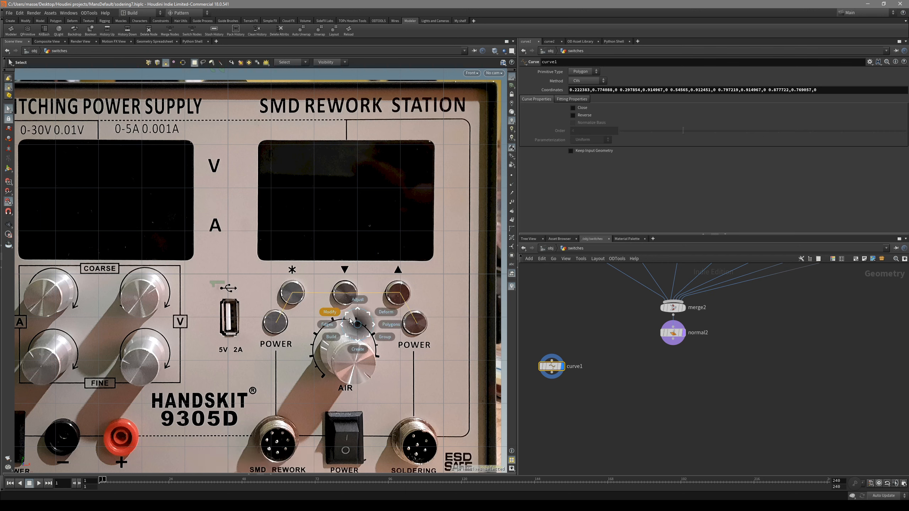
click(337, 311)
click(337, 326)
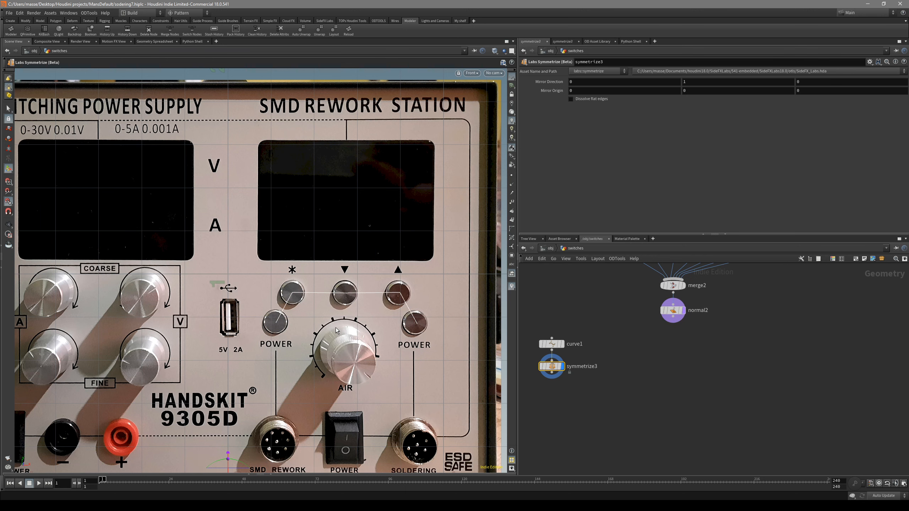
click(870, 62)
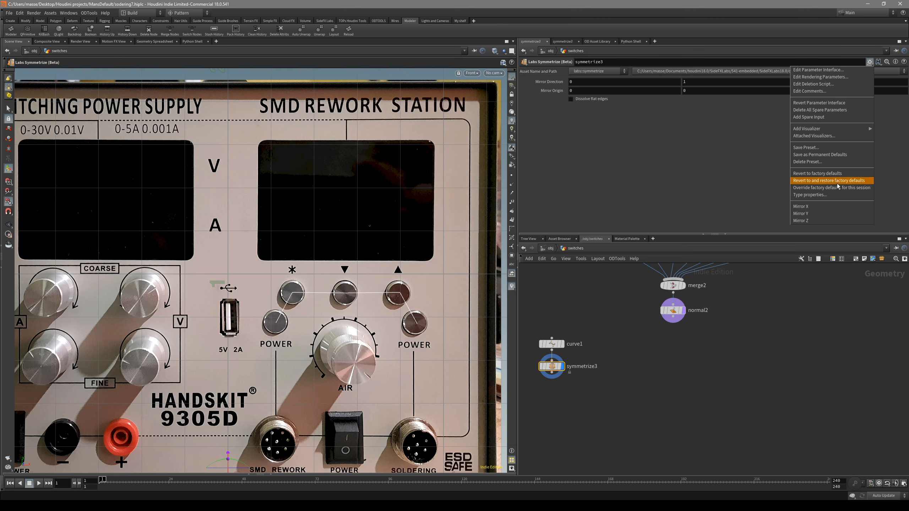
click(828, 207)
Step: Fuse the curve points clustered at the down-arrow button, using a snap distance of 0.235749
key(s)
scroll(375, 295, up, 4)
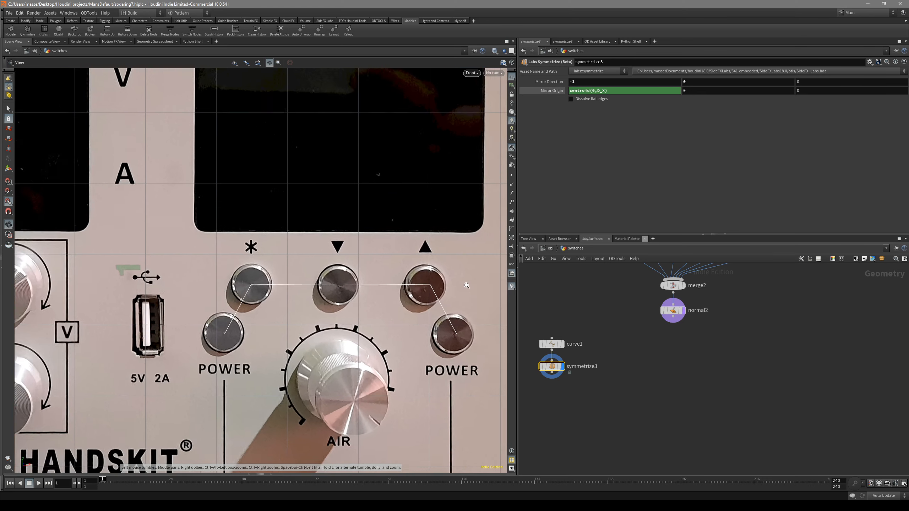
scroll(353, 293, up, 2)
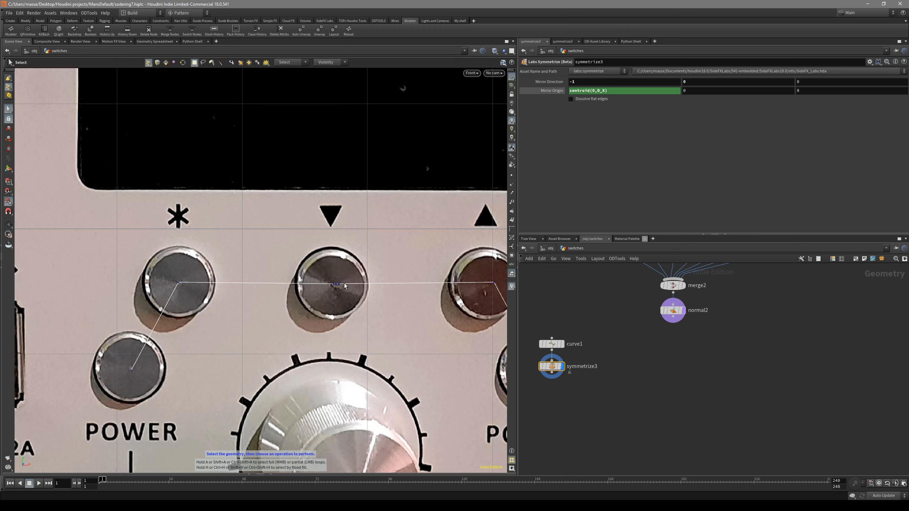
middle_drag(334, 304, 280, 292)
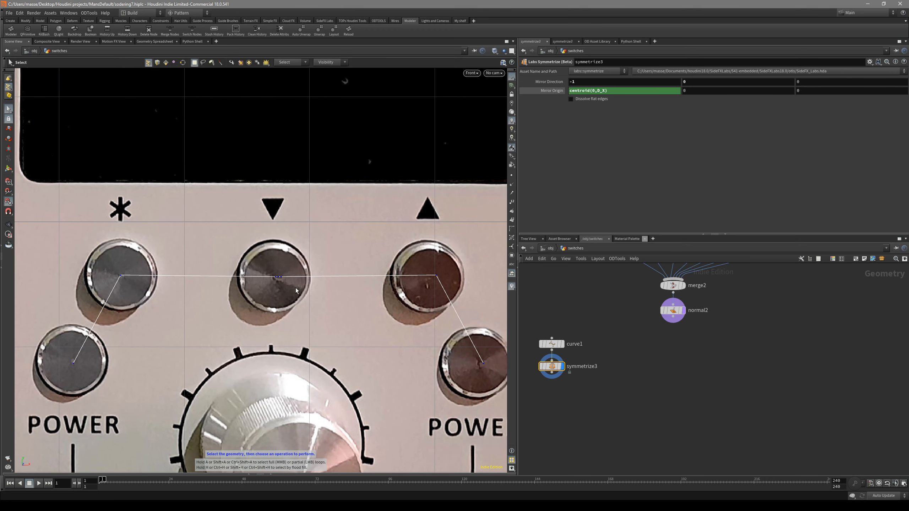
drag(296, 262, 254, 296)
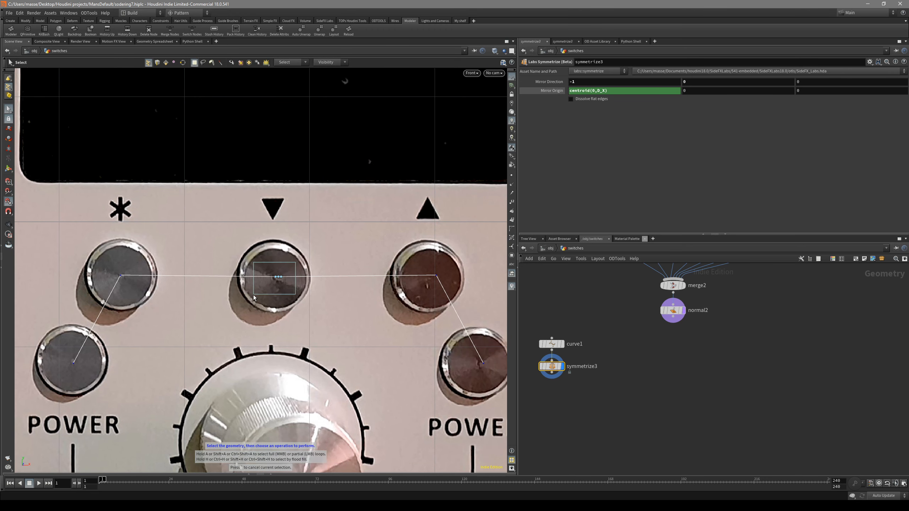
key(Tab)
text(fuse)
key(Return)
key(s)
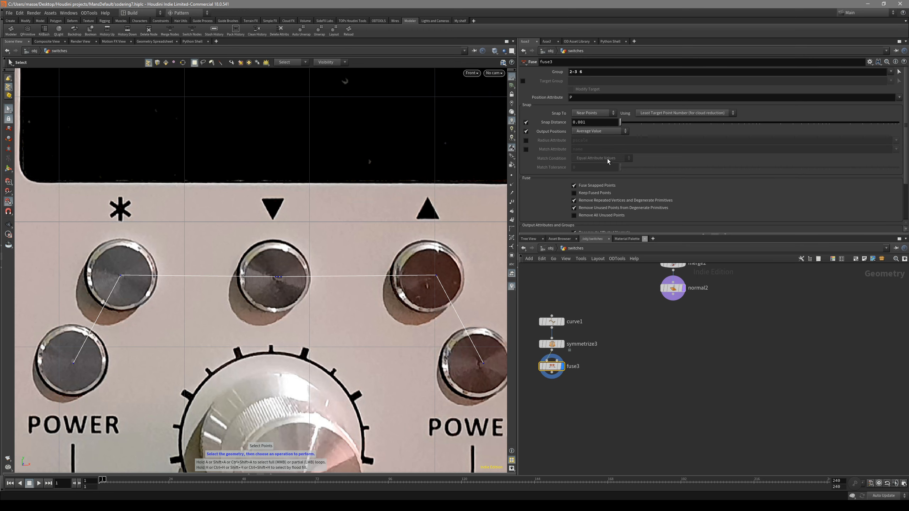
drag(636, 125, 785, 123)
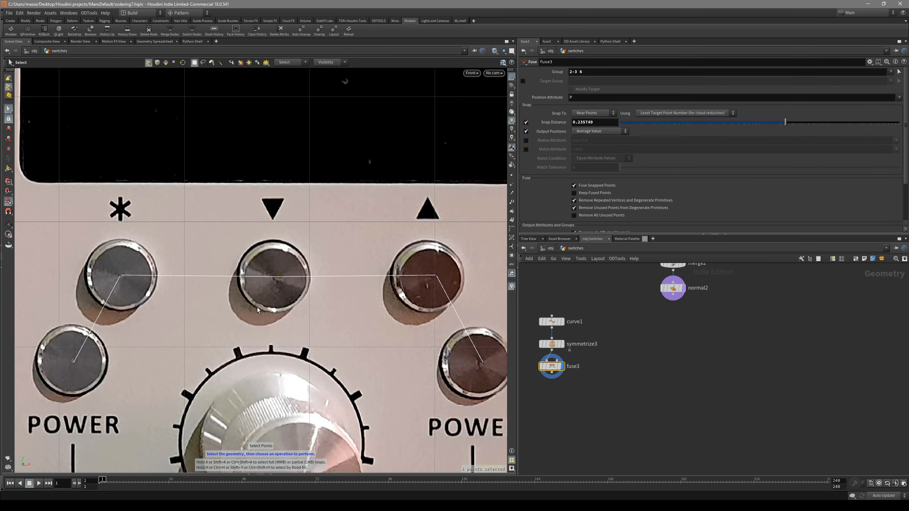
key(Escape)
Step: Duplicate the button curve's node beside the original, display the copy and clear its points
scroll(440, 286, down, 5)
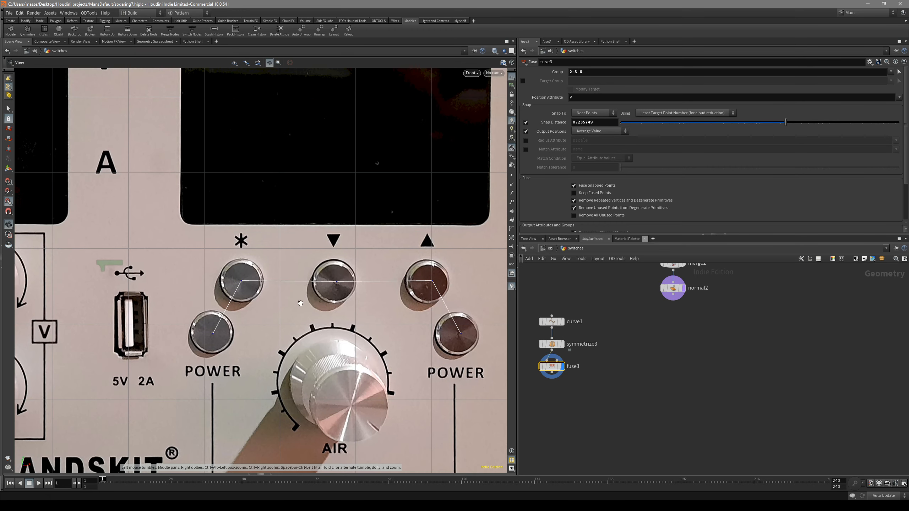
middle_drag(309, 314, 307, 309)
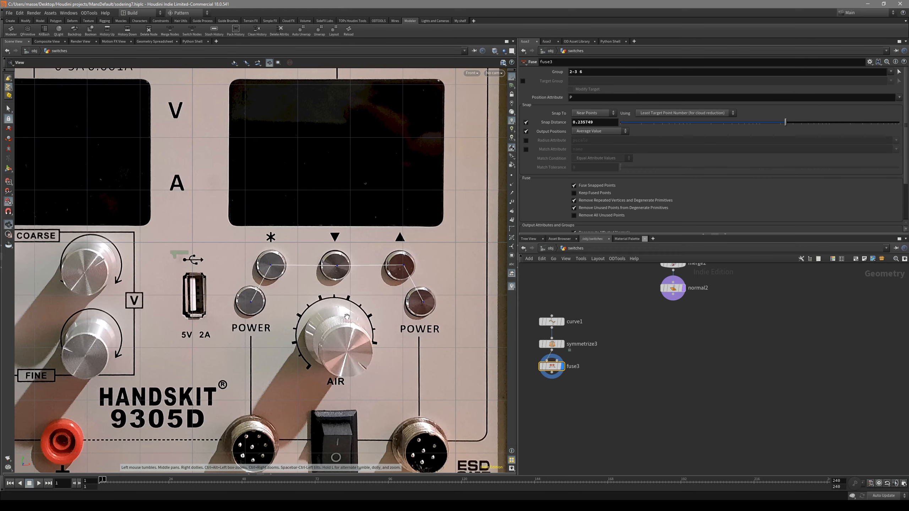
right_drag(346, 314, 338, 351)
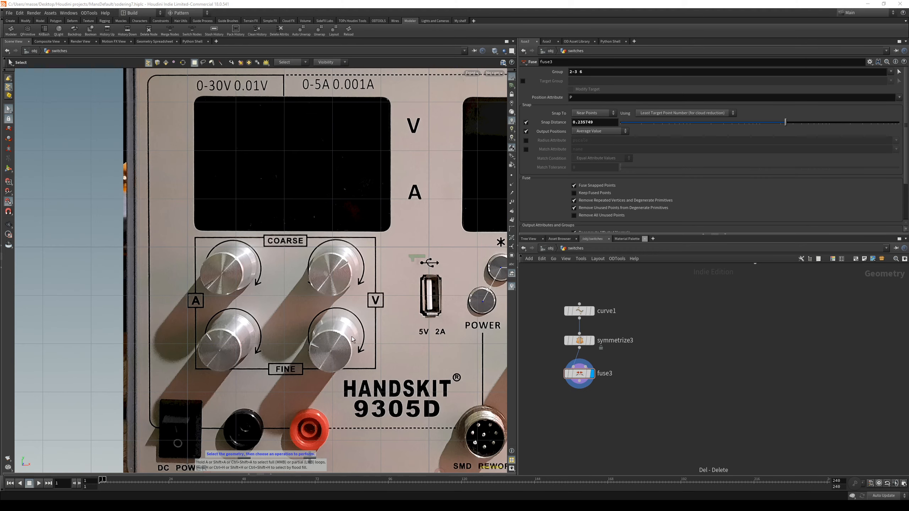
middle_drag(351, 337, 326, 348)
right_drag(326, 348, 320, 375)
middle_drag(321, 376, 237, 375)
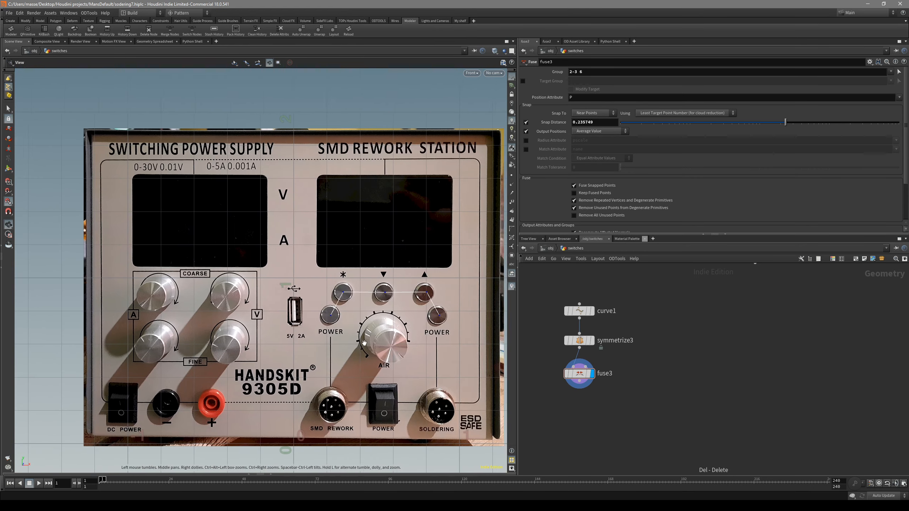
right_drag(236, 376, 251, 349)
middle_drag(314, 333, 414, 339)
right_drag(270, 326, 265, 291)
mouse_move(266, 292)
middle_down()
mouse_move(323, 308)
mouse_move(279, 299)
middle_up()
click(581, 314)
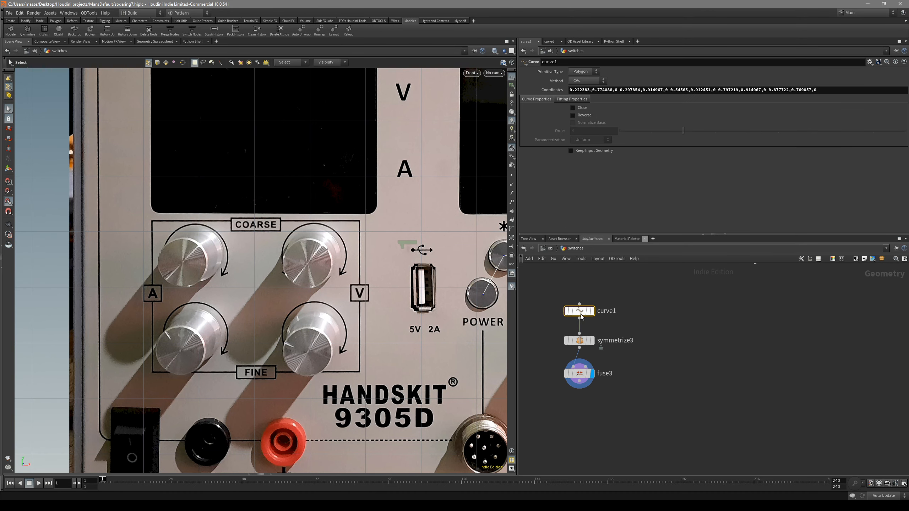
alt+drag(581, 314, 658, 329)
click(670, 326)
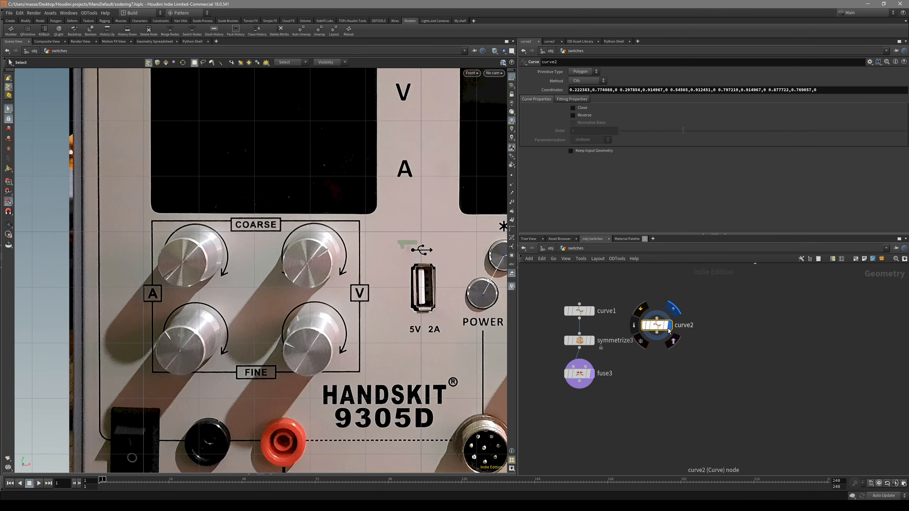
key(Return)
Step: Draw a two-point curve between the centres of the two COARSE knobs on the reference photo
scroll(303, 287, up, 3)
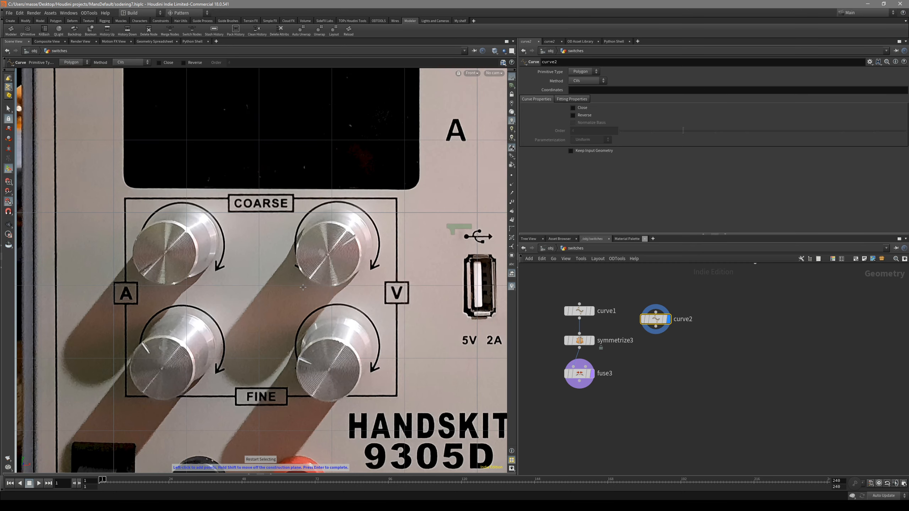
scroll(303, 287, down, 3)
middle_drag(303, 287, 258, 247)
scroll(137, 260, up, 3)
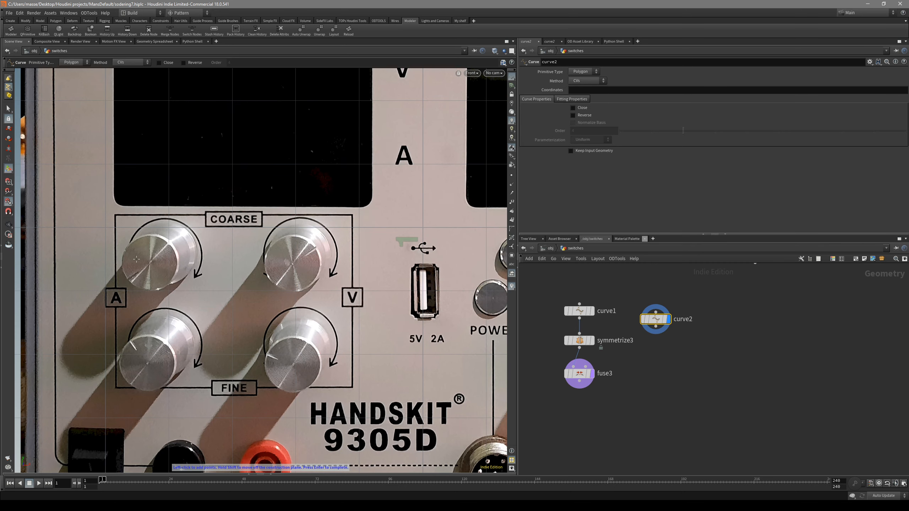
click(290, 263)
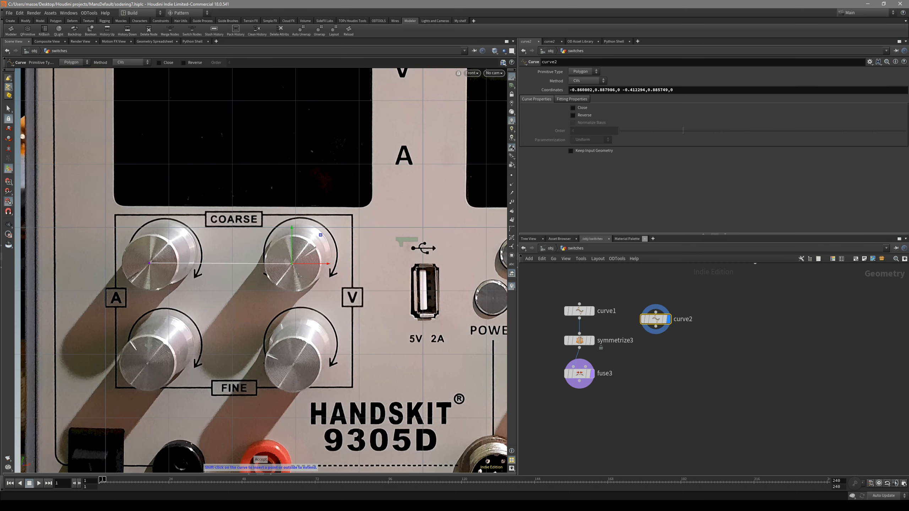
middle_drag(254, 290, 307, 304)
key(Return)
Step: Flatten both points of the COARSE knob line in the Up direction
drag(384, 314, 212, 257)
key(c)
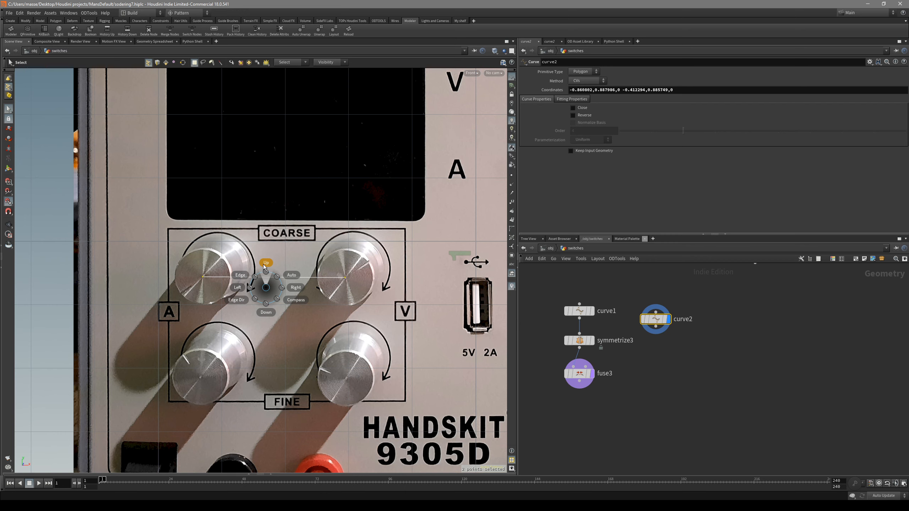
click(264, 265)
key(4)
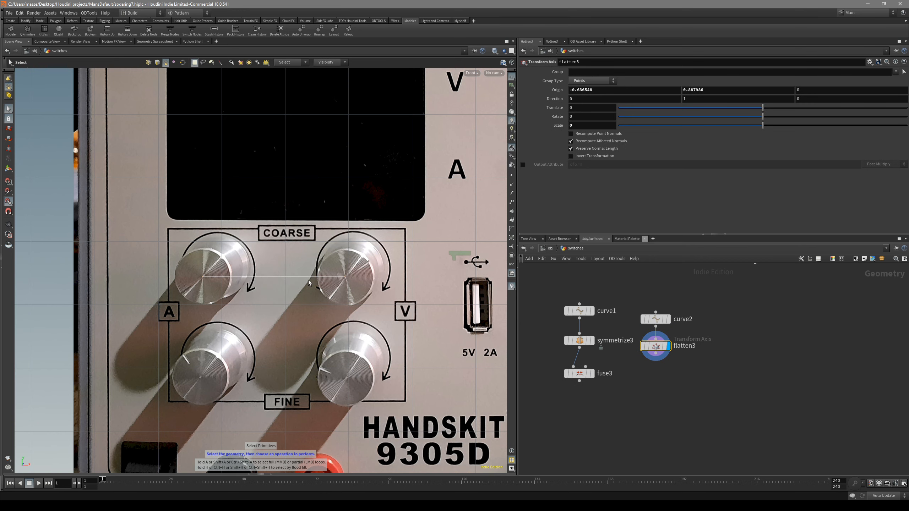
Step: Copy the COARSE knob line down onto the two FINE knobs with a total number of 2 and a Y translation of -0.321002
click(308, 278)
key(ctrl+d)
drag(273, 278, 274, 339)
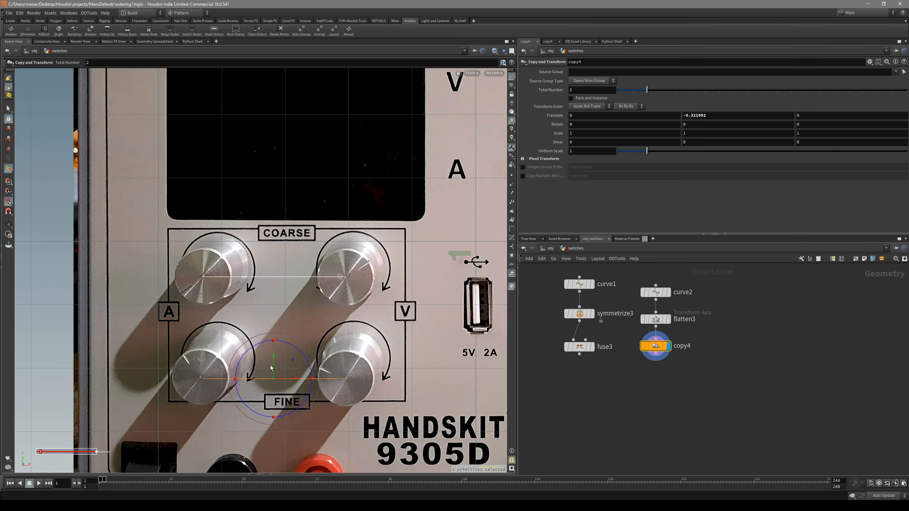
key(Escape)
scroll(280, 331, down, 4)
scroll(281, 331, down, 3)
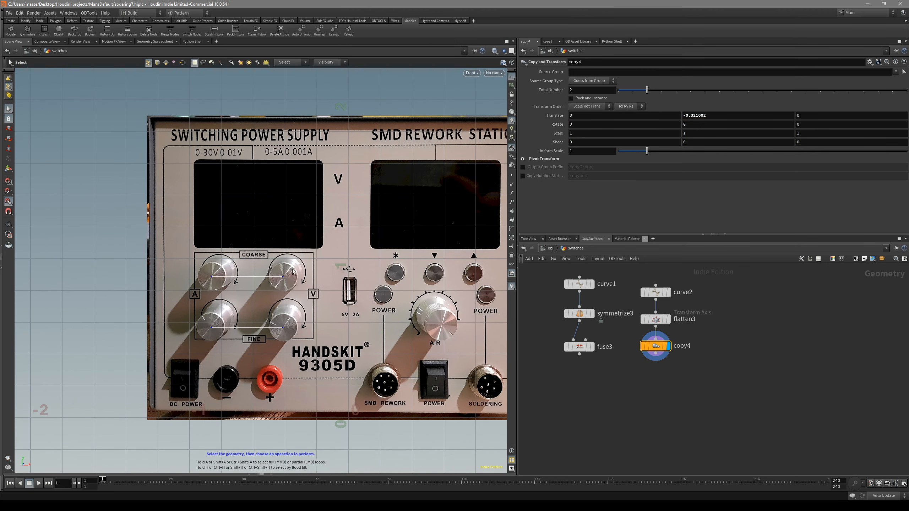
Step: Compare the button curve and the copied knob lines with the reference photo by displaying each branch
middle_drag(417, 330, 411, 306)
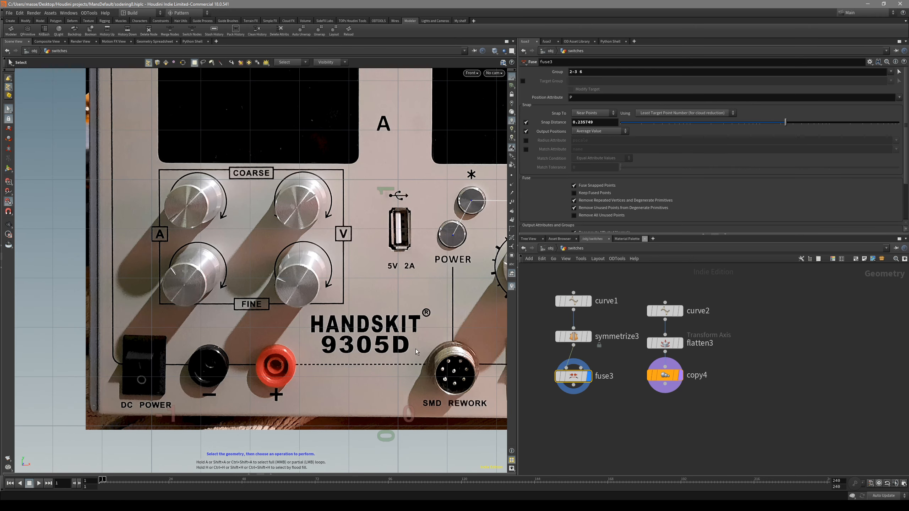
scroll(415, 349, down, 2)
middle_drag(415, 348, 391, 338)
key(Escape)
key(s)
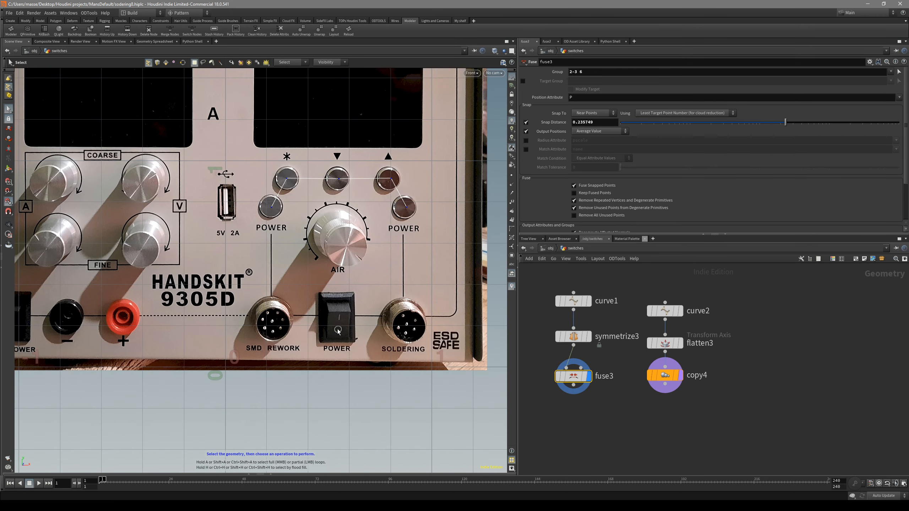
middle_drag(401, 332, 424, 350)
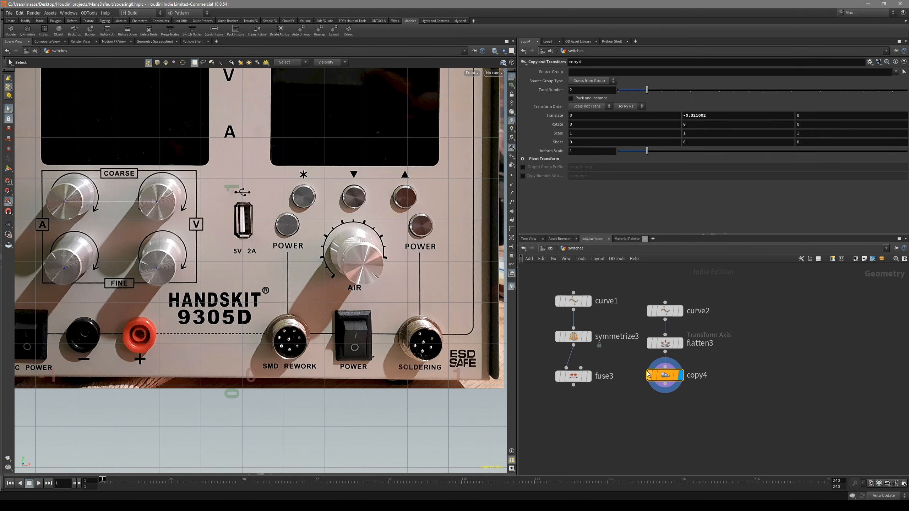
middle_drag(545, 360, 547, 379)
scroll(417, 300, up, 3)
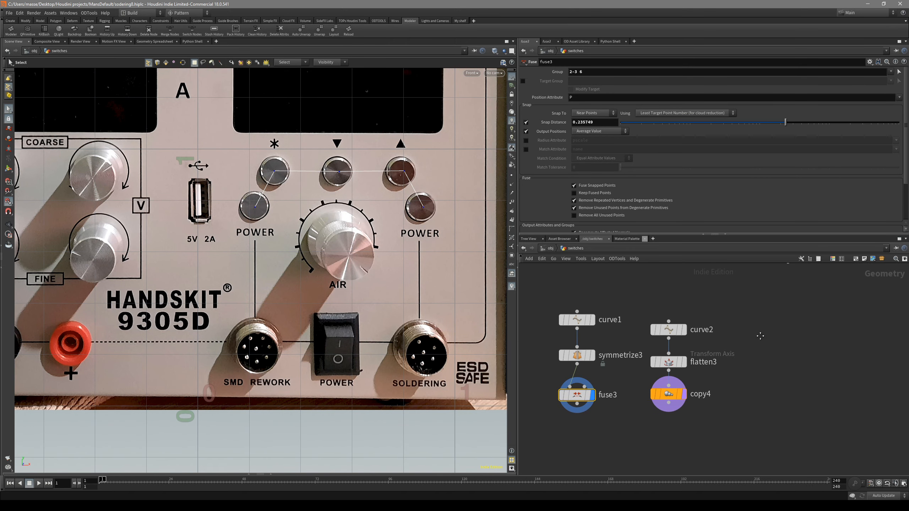
Step: Add an empty curve node beside the knob branch and draw a two-point line between the SMD REWORK and SOLDERING connectors
middle_drag(761, 335, 744, 342)
key(ctrl+v)
drag(783, 374, 735, 348)
click(753, 350)
key(Return)
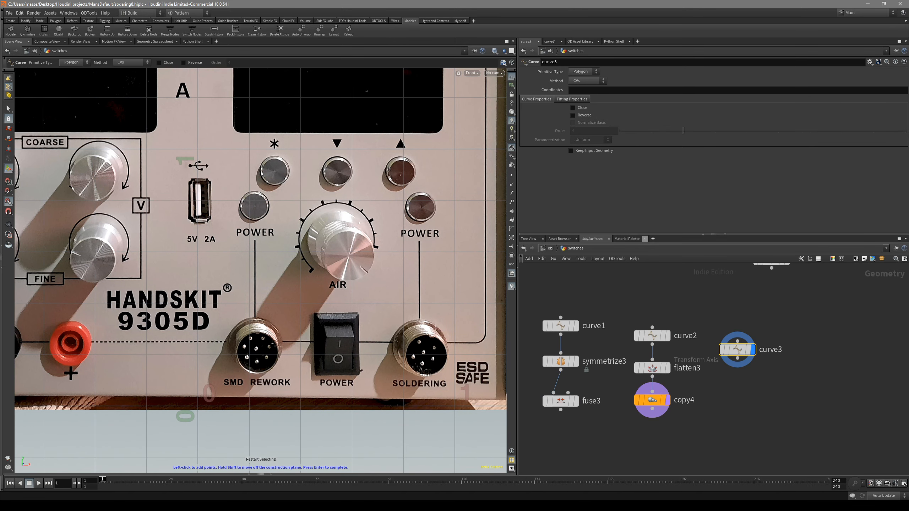
key(Return)
Step: Flatten both points of the SMD REWORK to SOLDERING connector line in the Up direction
key(2)
drag(452, 318, 232, 376)
key(c)
click(232, 355)
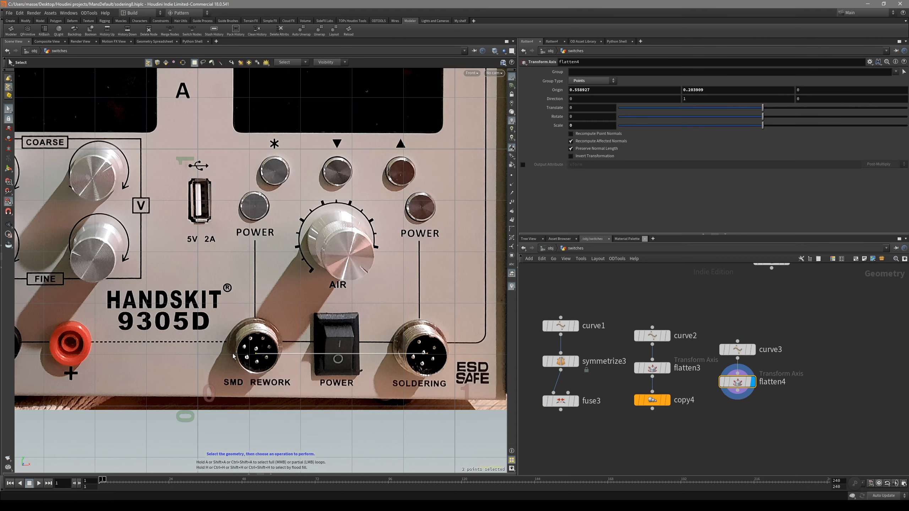
Step: Duplicate the connector line's curve and flatten nodes to the side and delete the duplicated flatten node
scroll(574, 343, down, 2)
drag(741, 394, 680, 338)
scroll(275, 384, down, 2)
alt+middle_drag(223, 384, 304, 385)
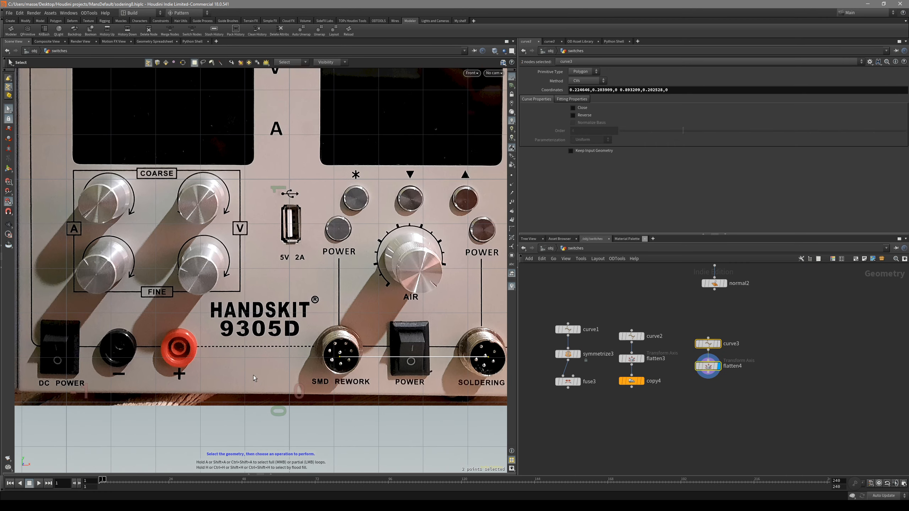
alt+middle_drag(151, 367, 208, 366)
alt+drag(714, 345, 779, 351)
click(798, 373)
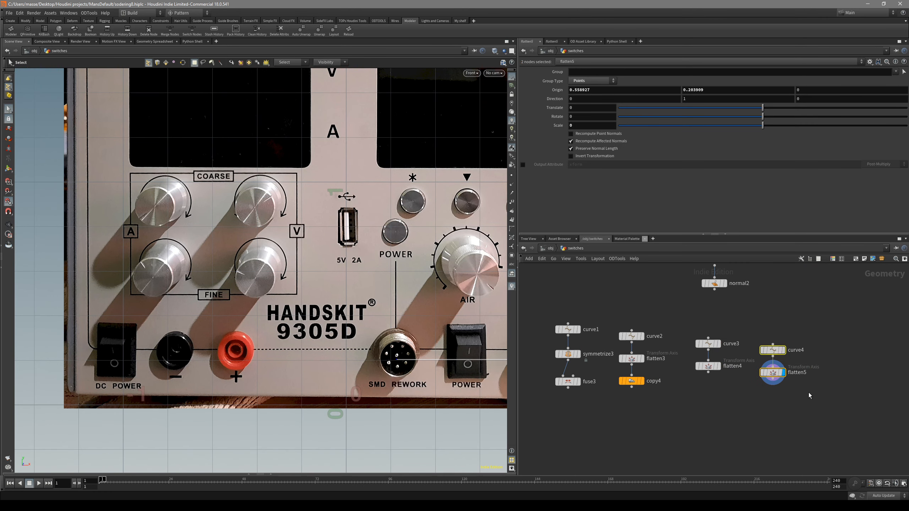
drag(810, 395, 771, 373)
key(Delete)
Step: Redraw the duplicated curve as a line between the black and red terminals and flatten its points in the Up direction
key(Return)
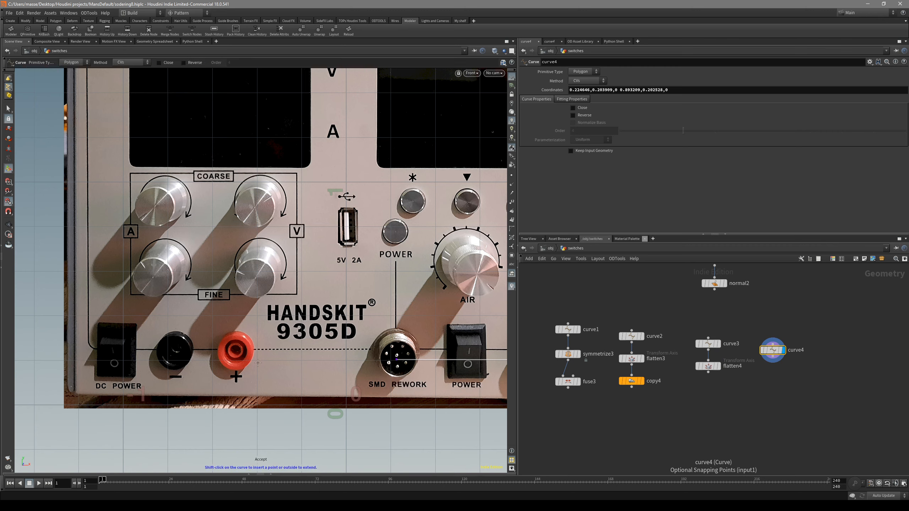
click(235, 351)
key(Return)
key(c)
click(163, 349)
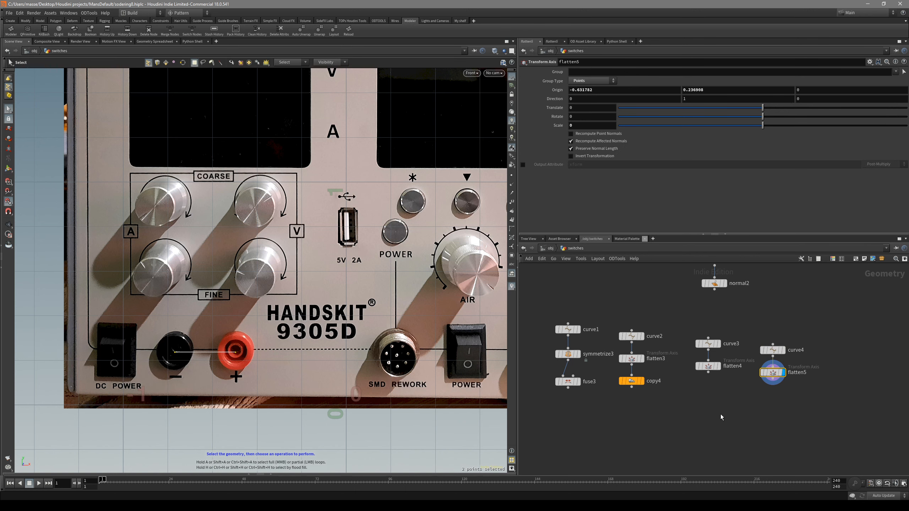
Step: Duplicate the terminal curve node and redraw it as a two-point line between the POWER and DC POWER switches
scroll(343, 388, down, 1)
alt+middle_drag(343, 388, 319, 392)
alt+middle_drag(449, 296, 424, 320)
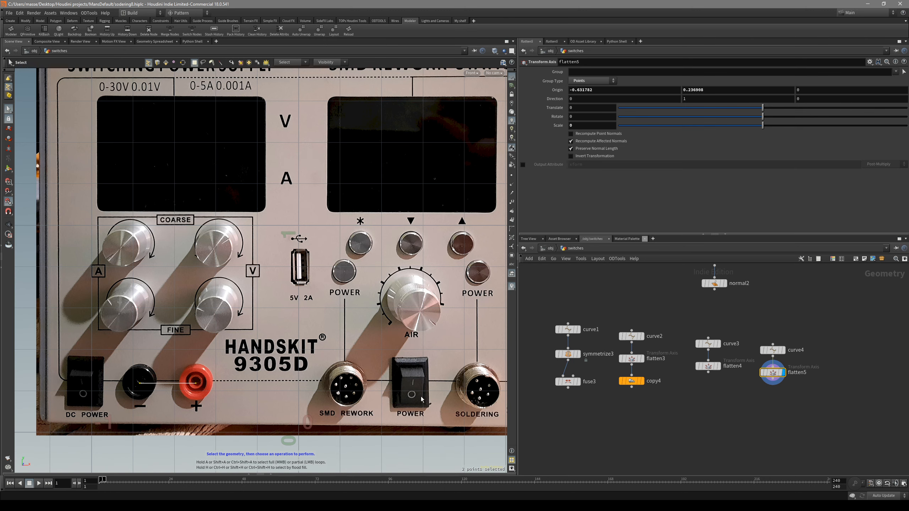
alt+drag(779, 351, 832, 352)
click(836, 350)
key(Return)
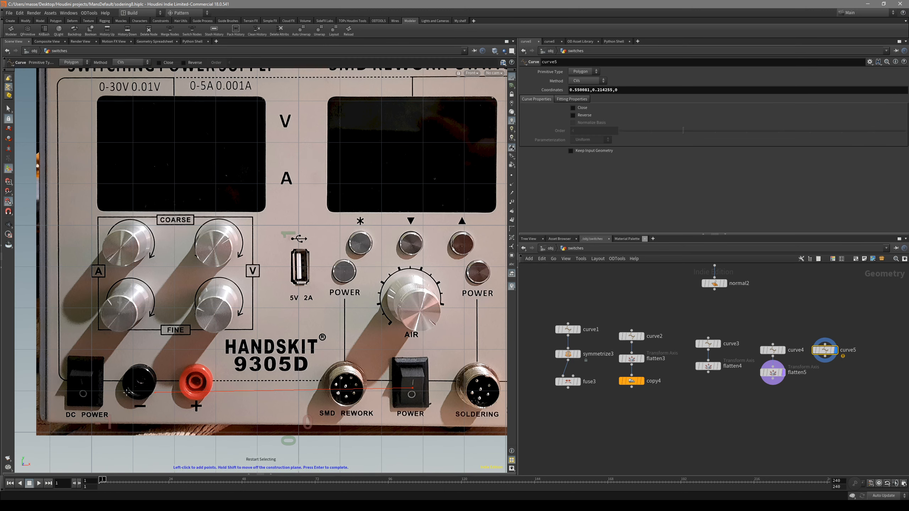
click(82, 393)
key(Return)
Step: Flatten both points of the line between the two rocker switches in the Up direction
drag(431, 366, 76, 406)
key(c)
click(78, 389)
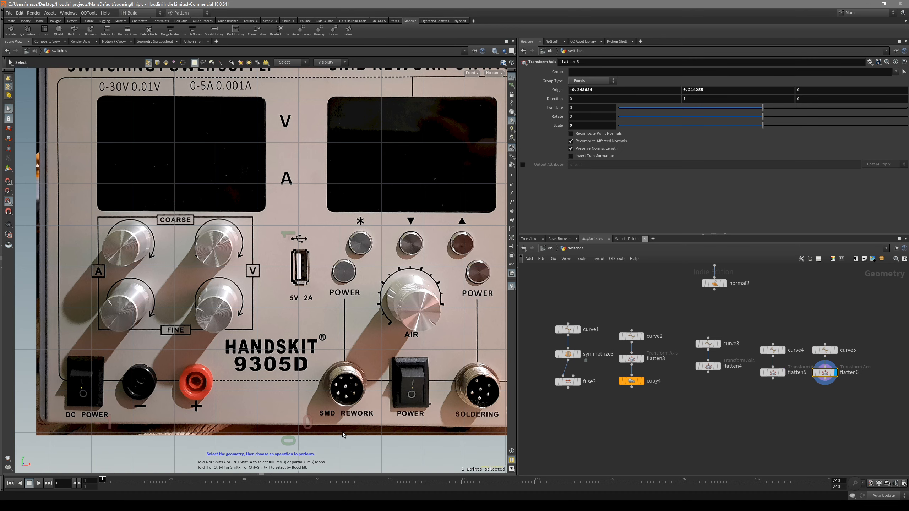
Step: Examine the USB port and AIR knob areas of the reference photo for parts that still need placement points
scroll(759, 453, down, 1)
middle_drag(854, 407, 668, 393)
scroll(669, 393, up, 3)
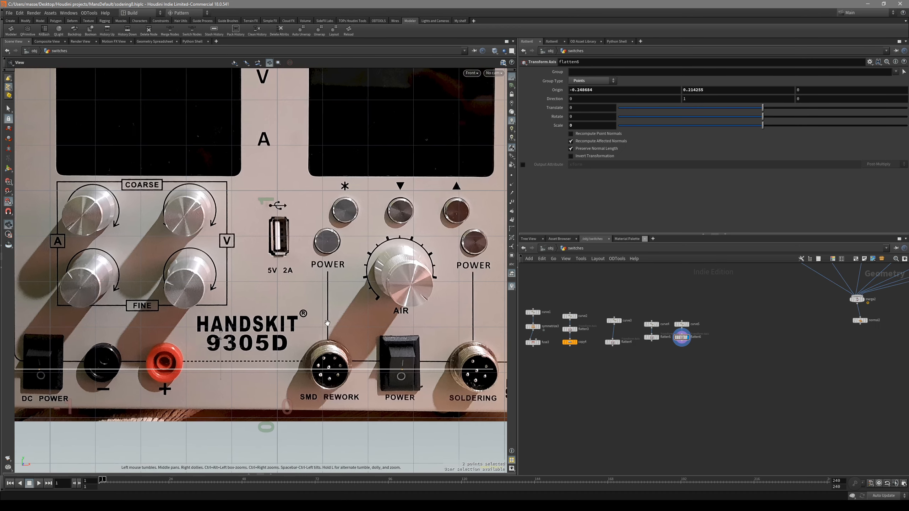
scroll(318, 329, down, 2)
alt+middle_drag(318, 328, 307, 309)
alt+middle_drag(285, 228, 264, 250)
scroll(257, 268, up, 2)
scroll(253, 276, up, 2)
scroll(322, 283, down, 2)
scroll(339, 271, down, 1)
alt+middle_drag(340, 271, 329, 270)
scroll(306, 249, up, 3)
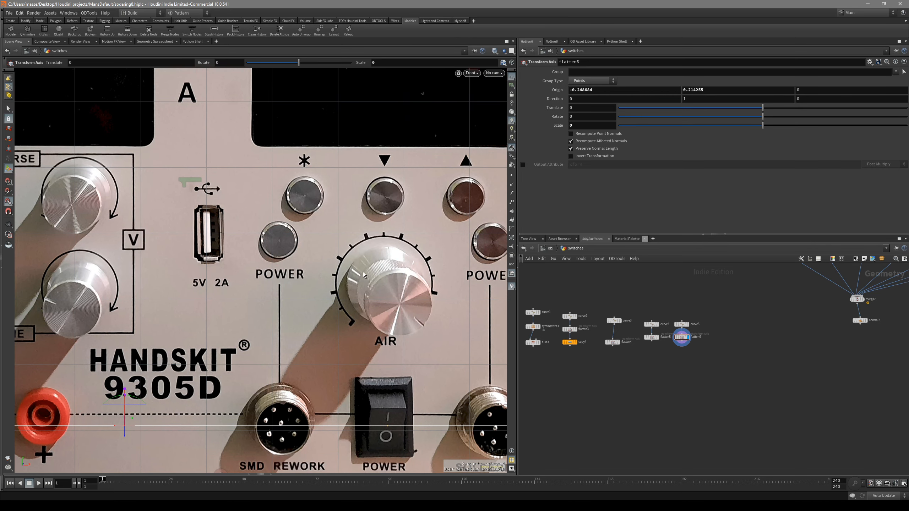
scroll(713, 360, up, 5)
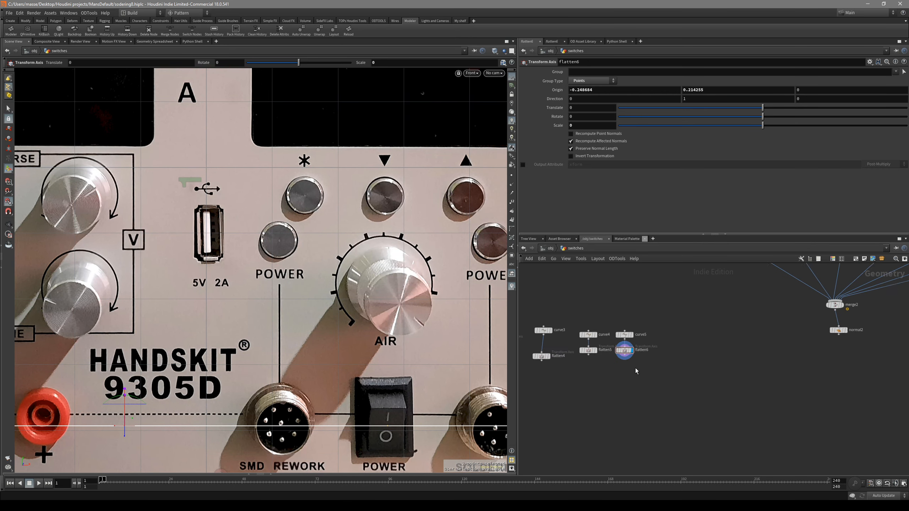
Step: Add a PolyDraw node and place a single point at the centre of the USB port on the reference photo
key(space)
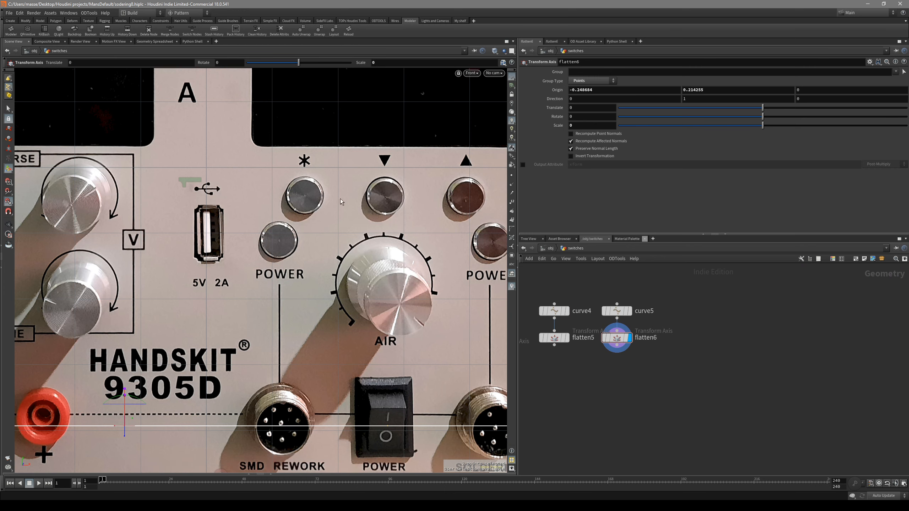
key(Tab)
text(po)
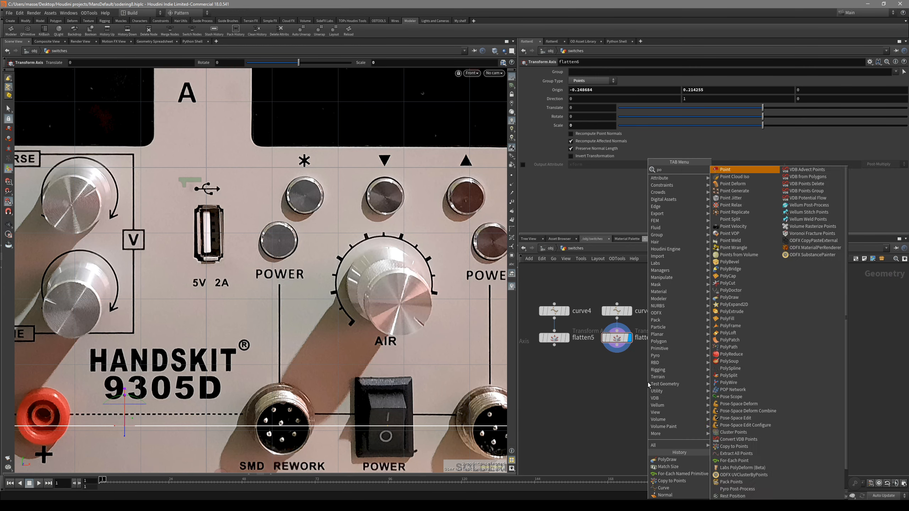
text(ly)
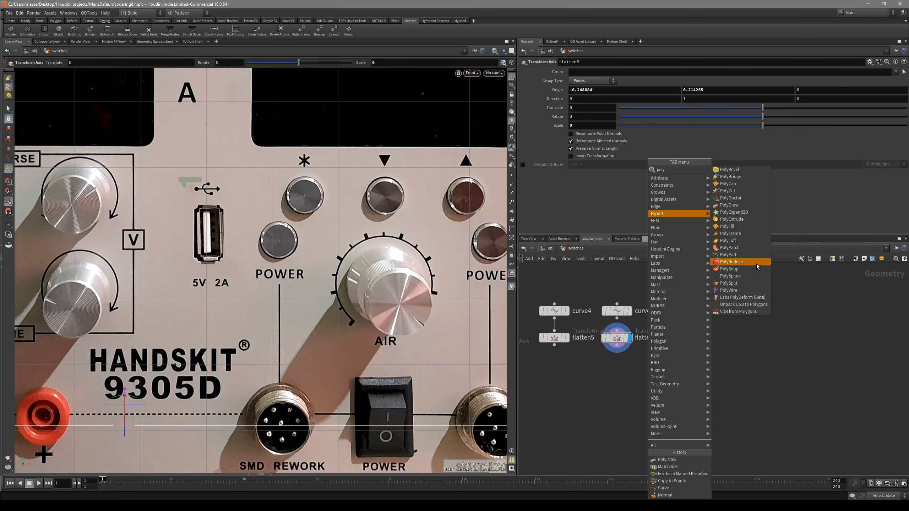
click(730, 205)
click(661, 415)
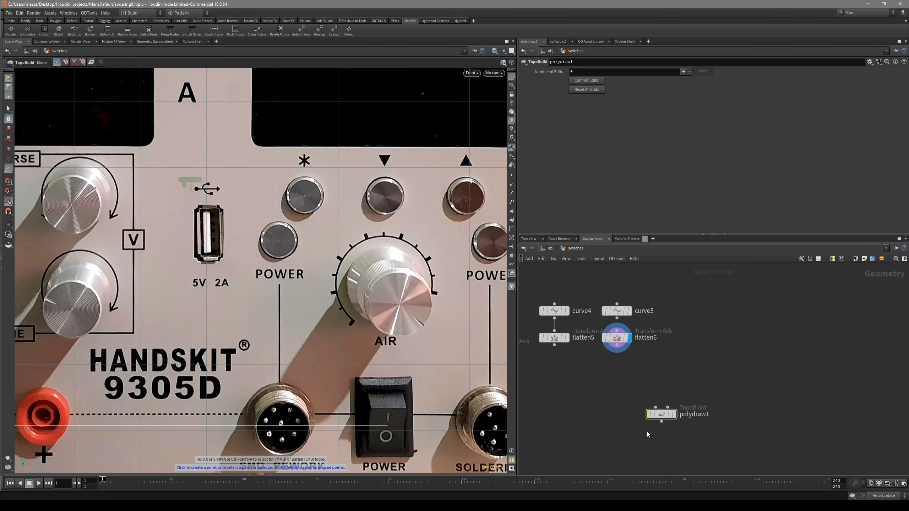
click(210, 235)
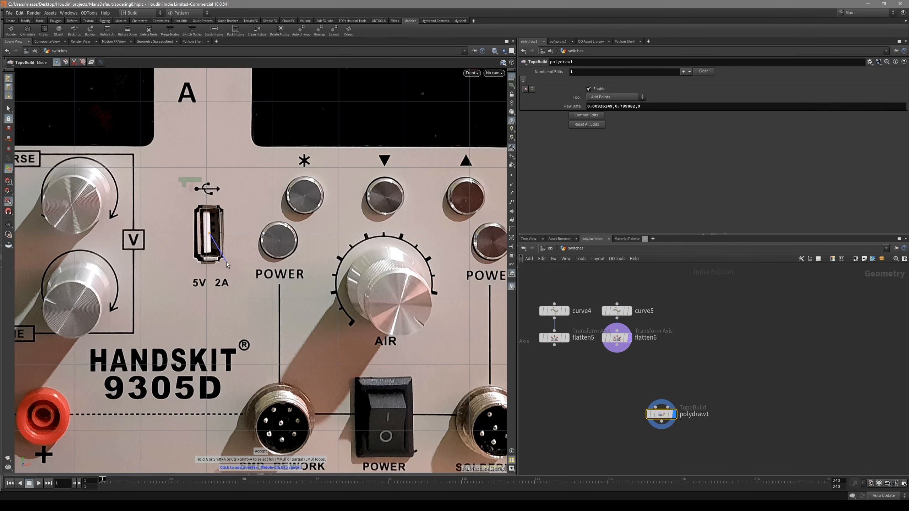
middle_click(239, 257)
scroll(277, 272, down, 2)
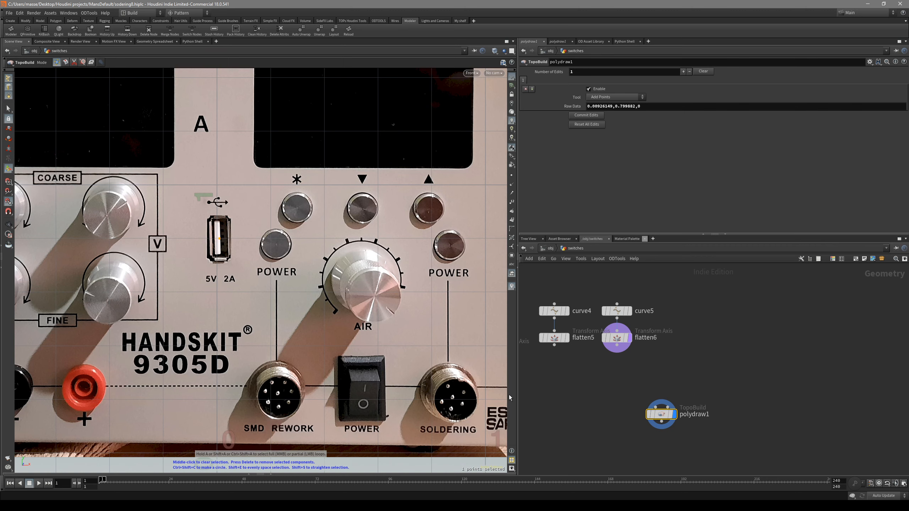
Step: Move the PolyDraw node beside the curve branches, duplicate it, and move the copy's point onto the AIR knob
drag(662, 416, 701, 320)
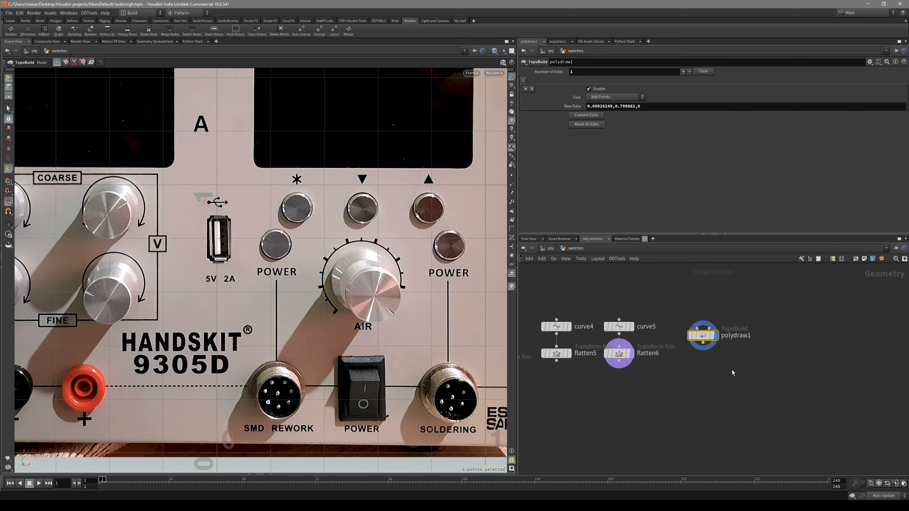
key(ctrl+v)
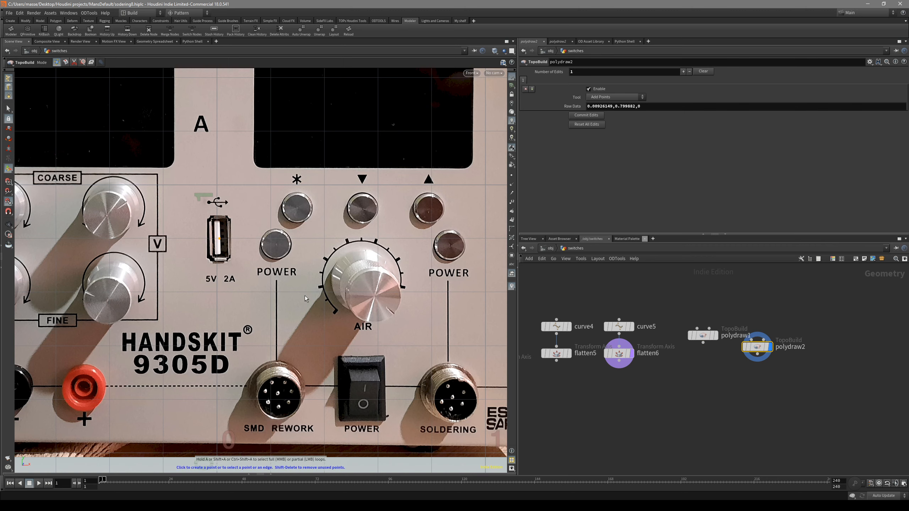
drag(219, 243, 244, 263)
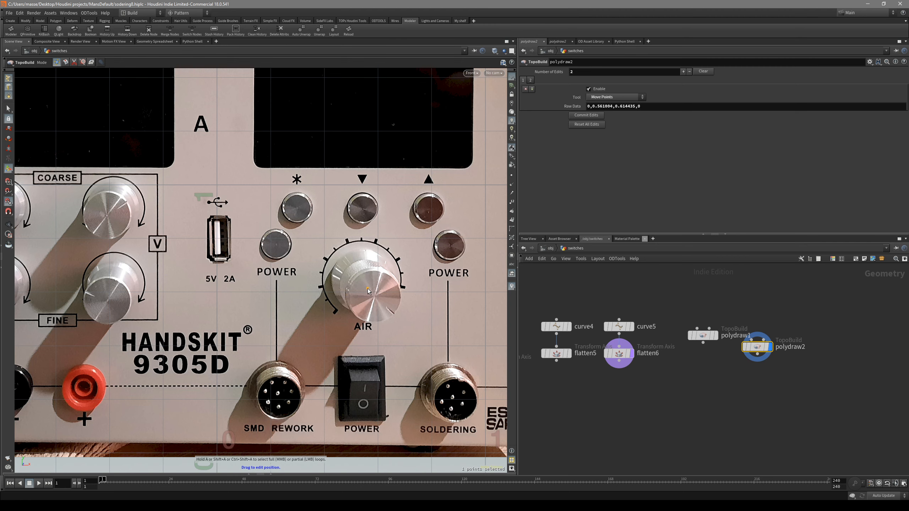
Step: Align the end nodes of the seven placement branches in one evenly spaced row
click(711, 337)
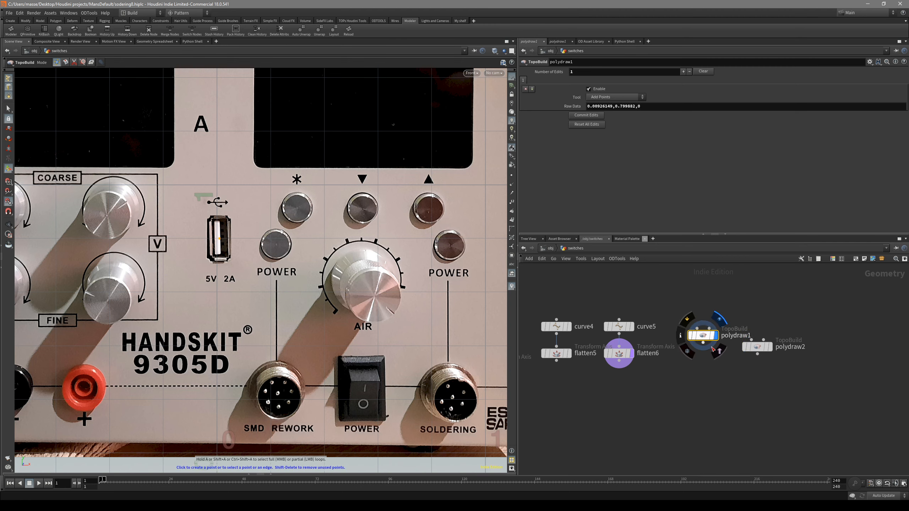
scroll(684, 349, down, 3)
drag(683, 349, 718, 356)
middle_drag(642, 365, 653, 372)
scroll(704, 404, down, 2)
middle_drag(684, 401, 743, 391)
drag(818, 406, 582, 364)
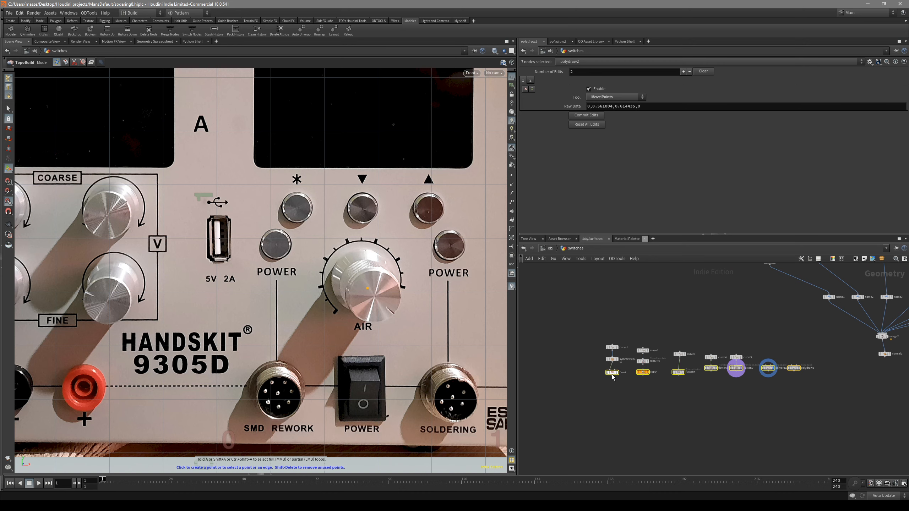
click(696, 395)
scroll(694, 393, up, 2)
scroll(663, 389, up, 1)
scroll(637, 394, down, 3)
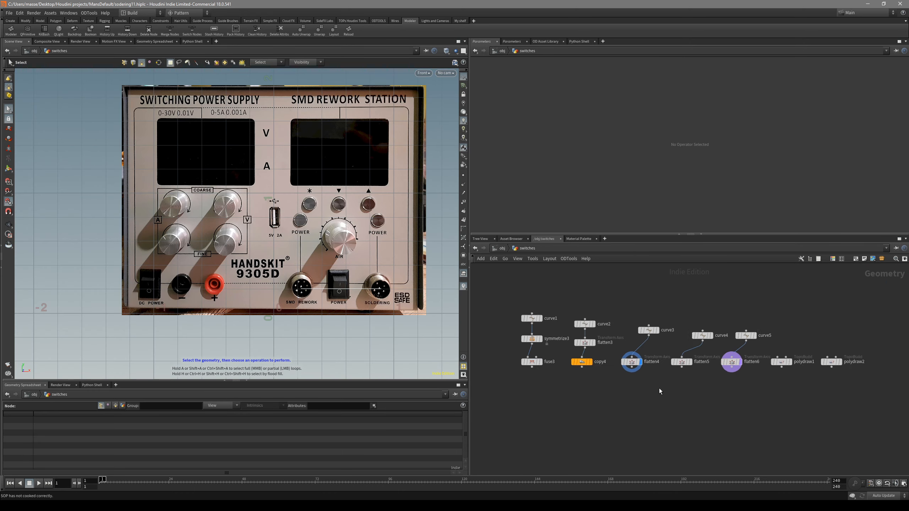
Step: Copy the seven Name nodes feeding the merge, from small_knob to usb, to the area below it
drag(811, 422, 539, 357)
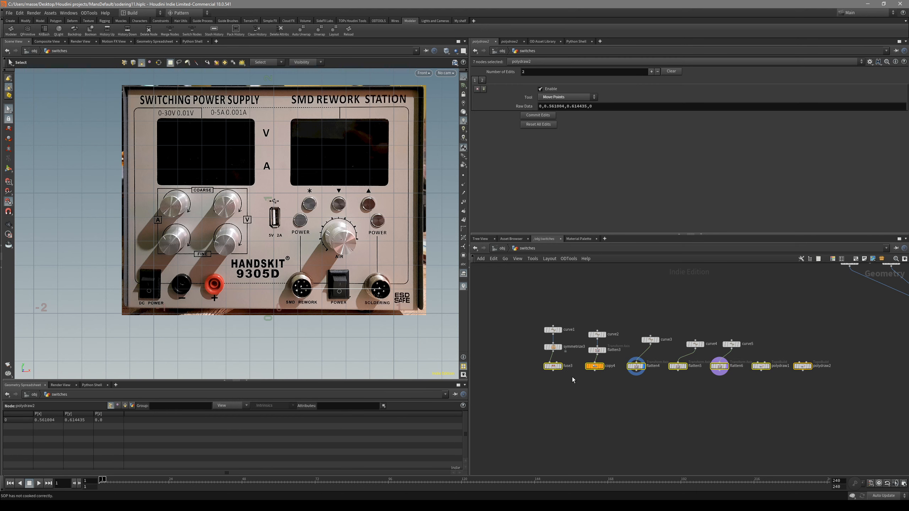
scroll(663, 402, down, 2)
click(661, 402)
scroll(666, 400, down, 1)
middle_drag(691, 388, 604, 390)
scroll(790, 329, up, 3)
scroll(789, 327, down, 4)
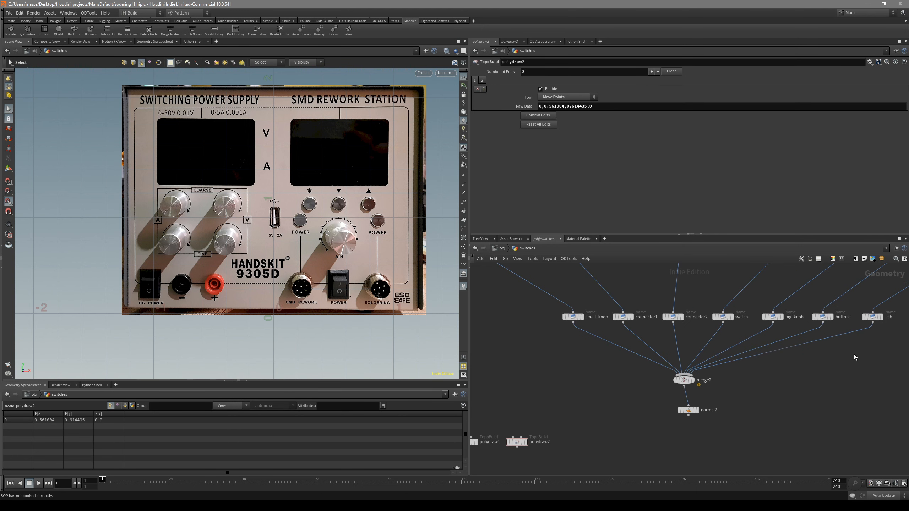
drag(762, 348, 608, 420)
scroll(654, 357, down, 1)
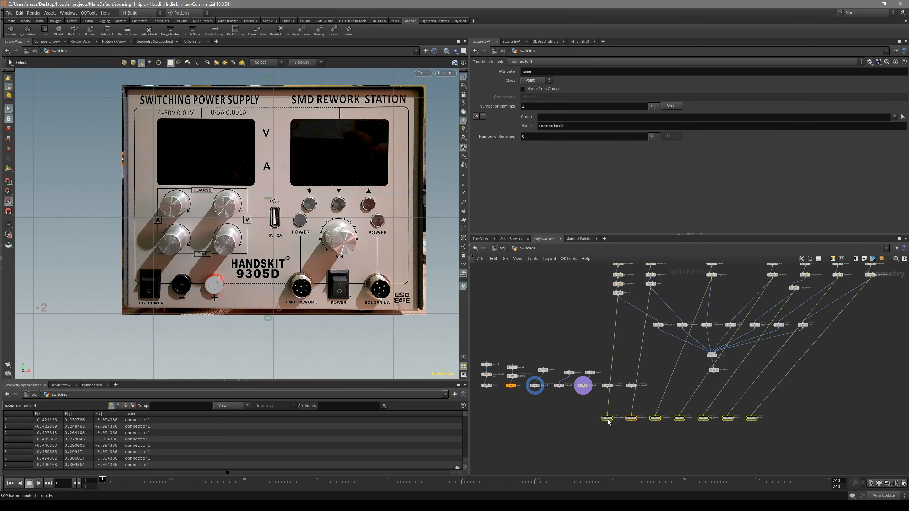
Step: Cut the input wires of the seven copied Name nodes and move them beneath the row of placement branches
key(y)
mouse_move(874, 398)
mouse_down()
mouse_move(619, 407)
mouse_move(489, 425)
mouse_up()
scroll(602, 419, up, 2)
middle_drag(512, 450, 622, 429)
drag(600, 404, 550, 405)
Step: Display the COARSE and FINE knob placement node and examine the order of the named parts feeding the merge
click(589, 389)
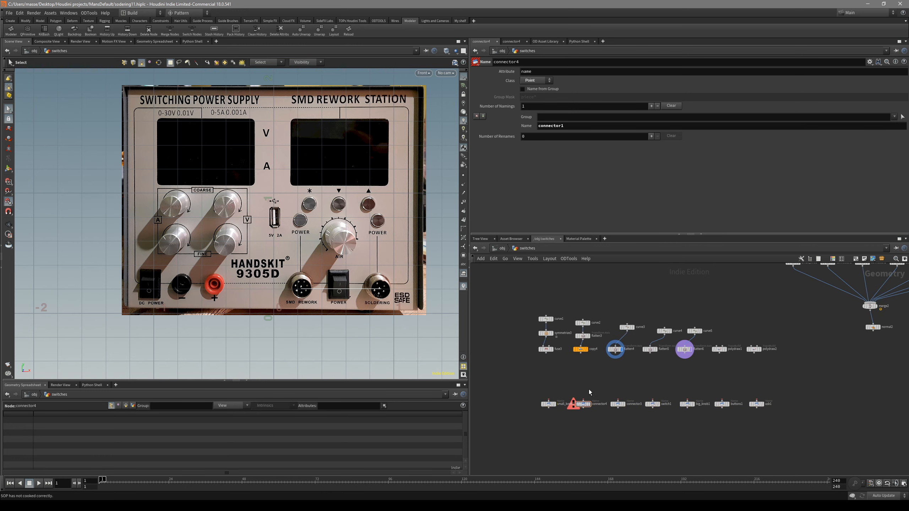
scroll(603, 393, up, 2)
click(571, 328)
scroll(615, 370, down, 2)
click(591, 342)
scroll(605, 364, down, 1)
middle_drag(647, 366, 576, 370)
scroll(692, 313, up, 3)
middle_drag(704, 291, 676, 354)
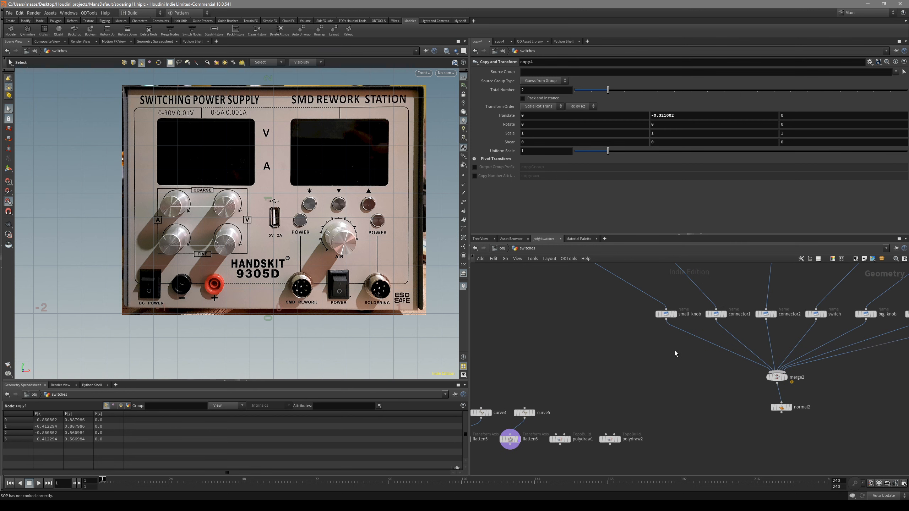
Step: Display the fused button placement node and the COARSE and FINE knob placement node in turn to identify their parts
click(675, 314)
middle_drag(565, 333, 670, 302)
middle_drag(573, 321, 694, 274)
drag(564, 391, 521, 357)
key(r)
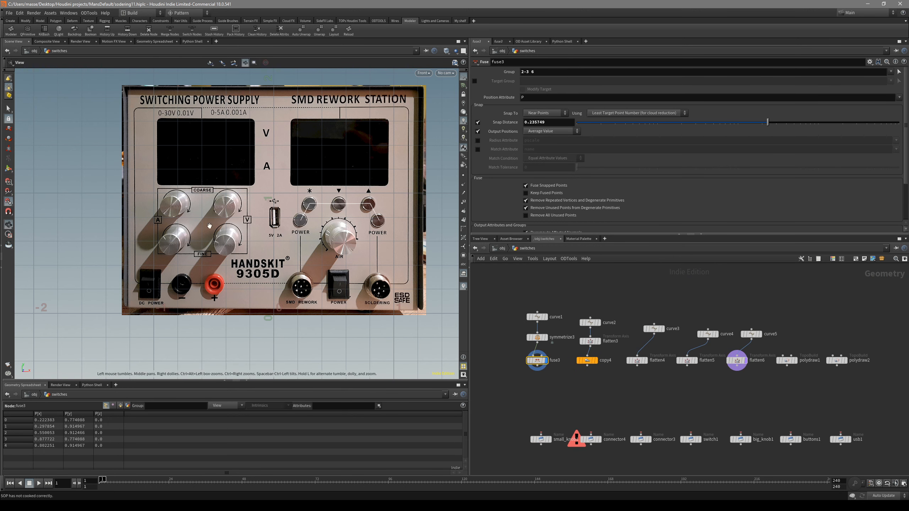
drag(608, 385, 575, 359)
key(r)
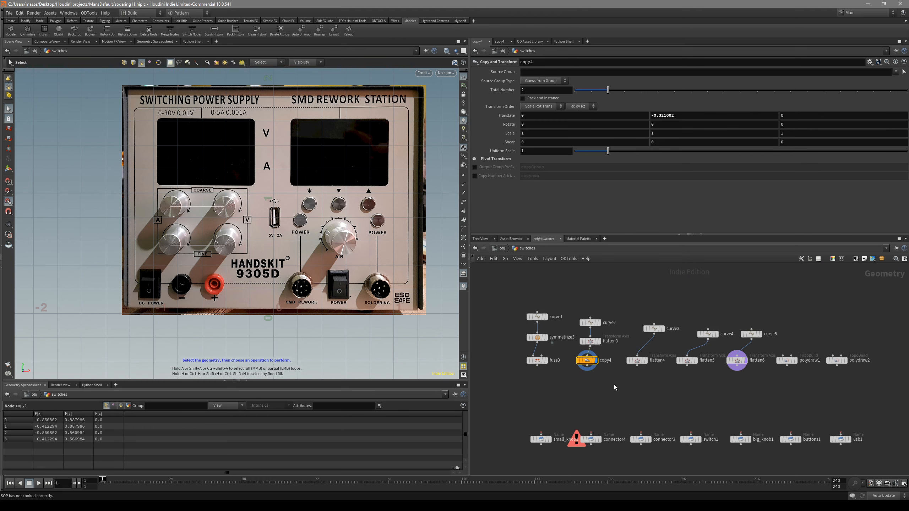
Step: Wire the COARSE and FINE knob placement node into the copied small_knob Name node, place it beneath the branch, and display it
scroll(609, 384, up, 3)
click(579, 368)
middle_drag(548, 432, 570, 382)
scroll(570, 382, up, 1)
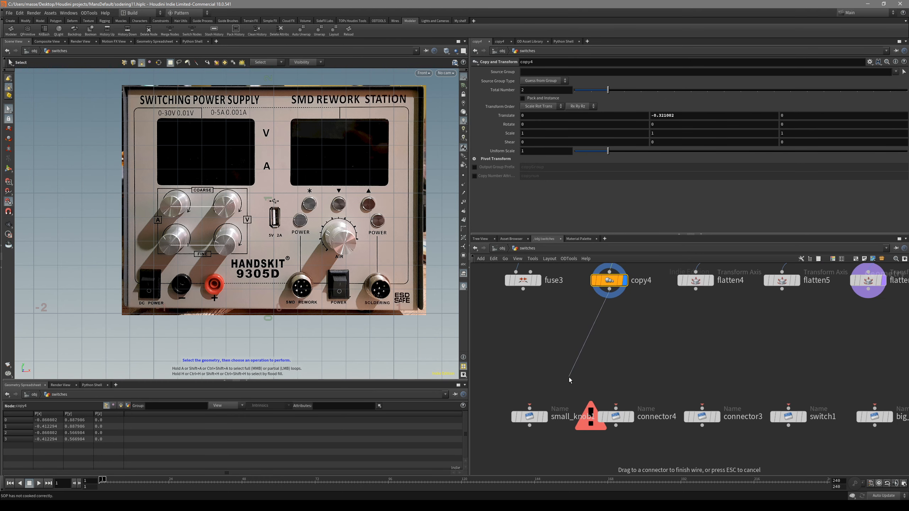
click(530, 408)
click(530, 417)
key(r)
drag(536, 421, 621, 345)
scroll(578, 327, down, 1)
middle_drag(579, 326, 574, 386)
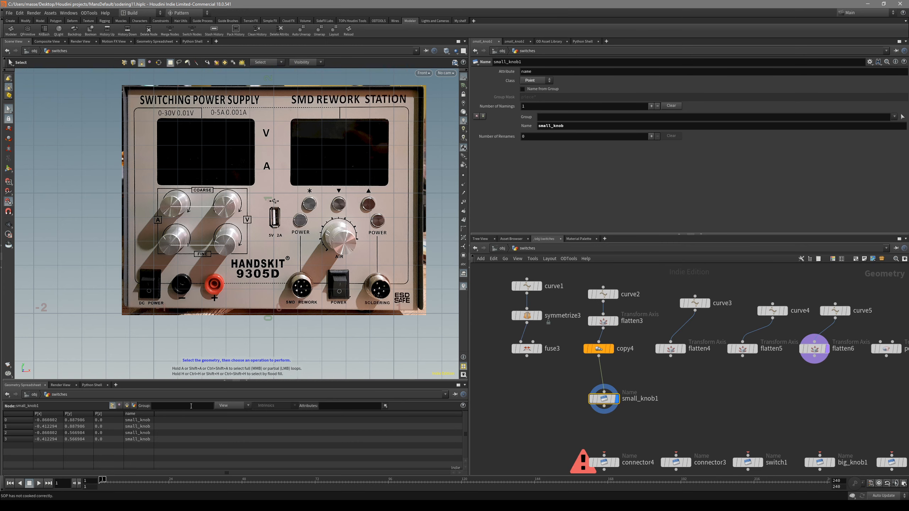
Step: Wire the remaining copied Name nodes beneath their matching placement branches: buttons, both connectors, switch, usb and big_knob
scroll(666, 401, down, 4)
middle_drag(828, 315, 664, 378)
scroll(679, 380, up, 3)
drag(684, 373, 661, 337)
key(r)
scroll(644, 343, down, 3)
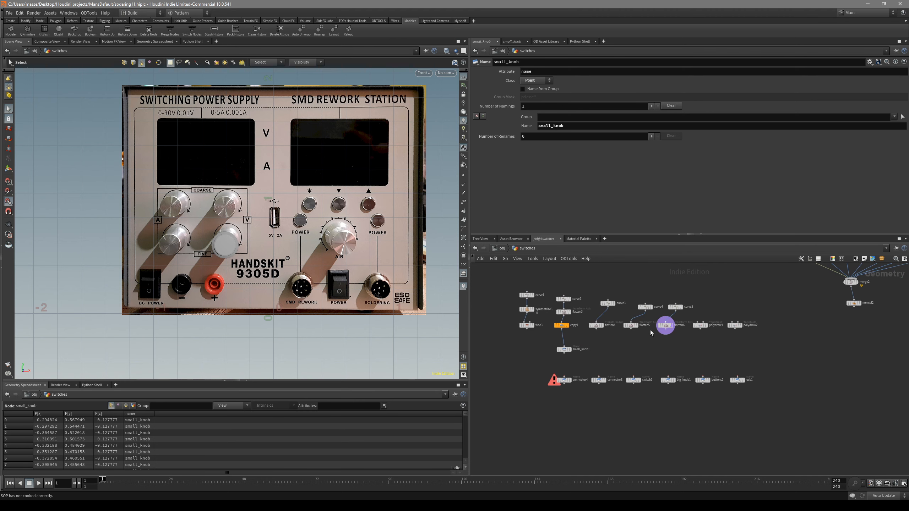
scroll(617, 343, up, 3)
scroll(595, 378, down, 2)
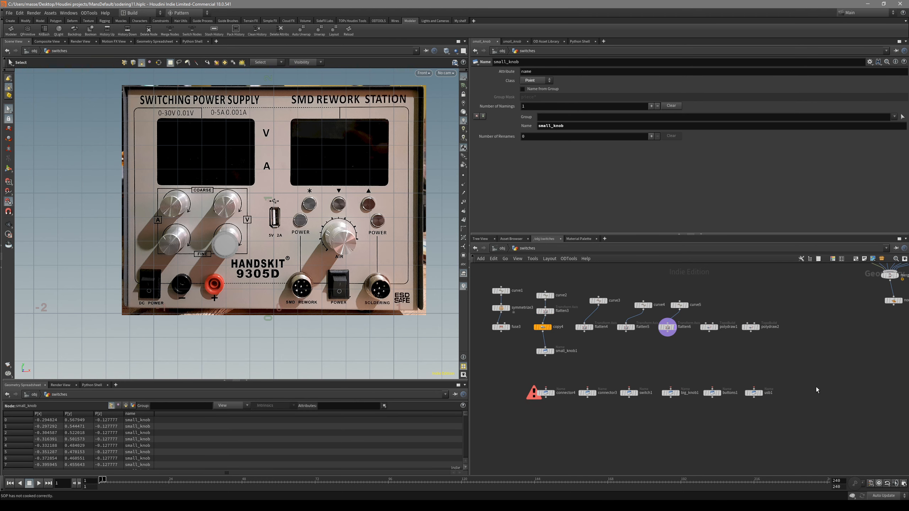
drag(807, 377, 518, 394)
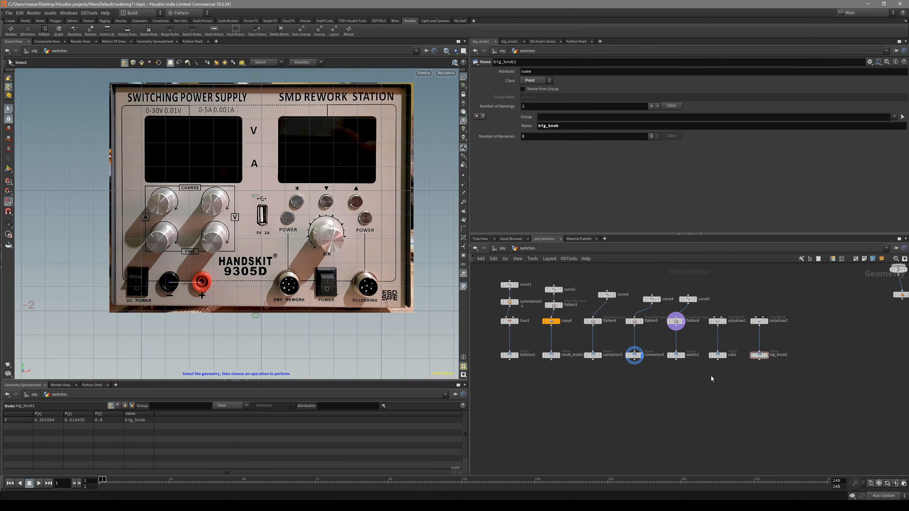
Step: Add a Copy to Points node below the named placement branches
scroll(739, 394, down, 3)
scroll(673, 418, up, 3)
scroll(629, 418, down, 3)
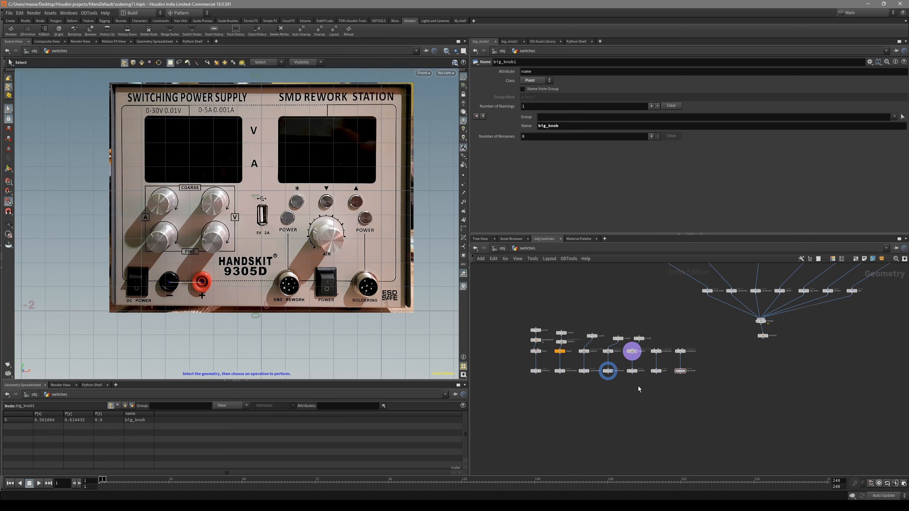
key(Tab)
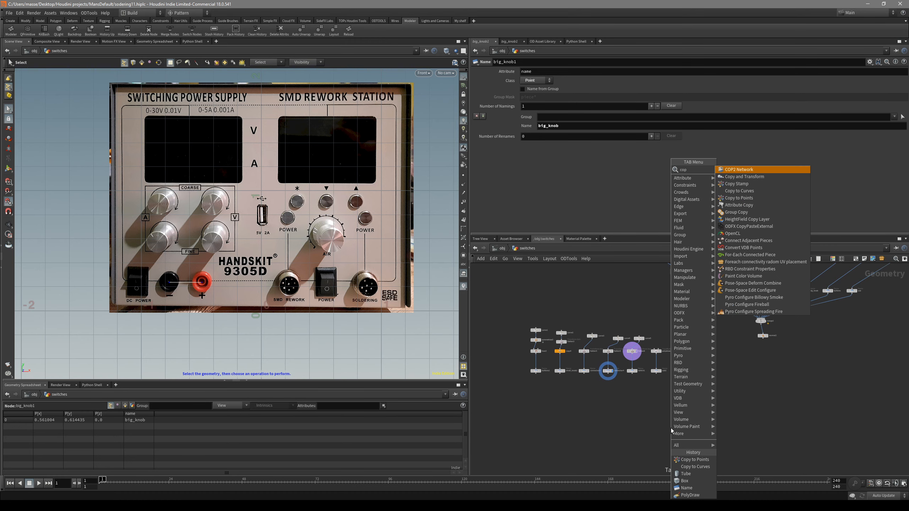
text(copyt)
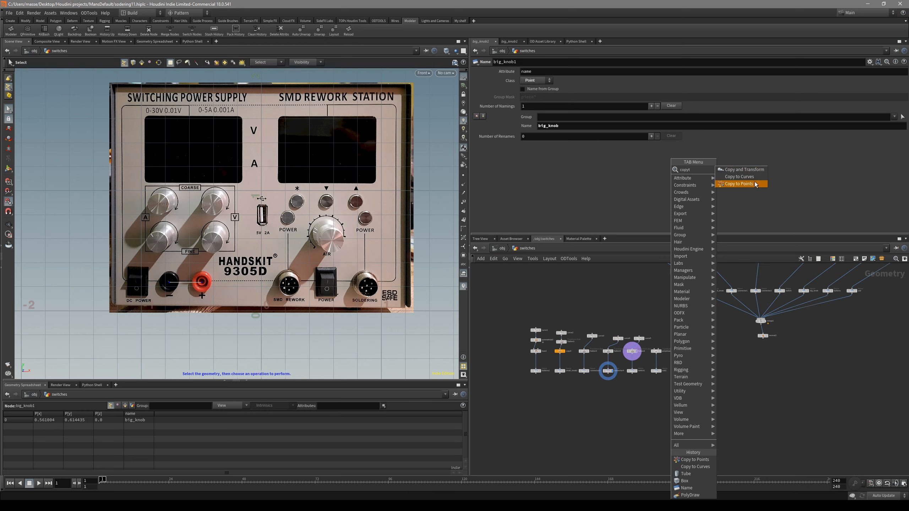
click(739, 184)
click(673, 423)
Step: Combine the seven Name nodes of the placement branches in a new Merge node below them
scroll(644, 406, up, 2)
scroll(644, 406, up, 2)
middle_drag(645, 405, 722, 395)
drag(864, 369, 497, 327)
click(496, 332)
alt+click(629, 364)
key(Escape)
drag(630, 364, 687, 379)
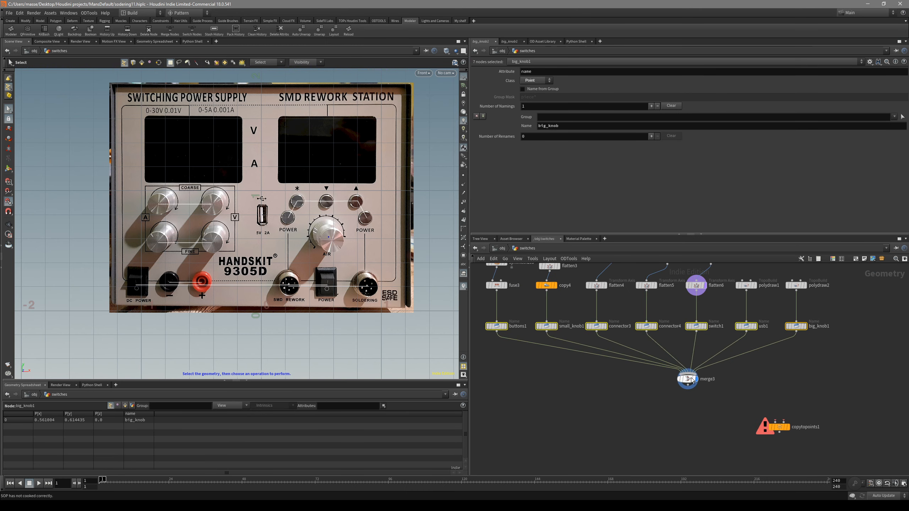
Step: Feed the merged placement points into the Copy to Points target input and the modeled parts' Normal node into its geometry input, and display it
middle_drag(704, 396, 677, 379)
scroll(676, 379, up, 3)
scroll(759, 353, up, 3)
middle_drag(827, 395, 674, 328)
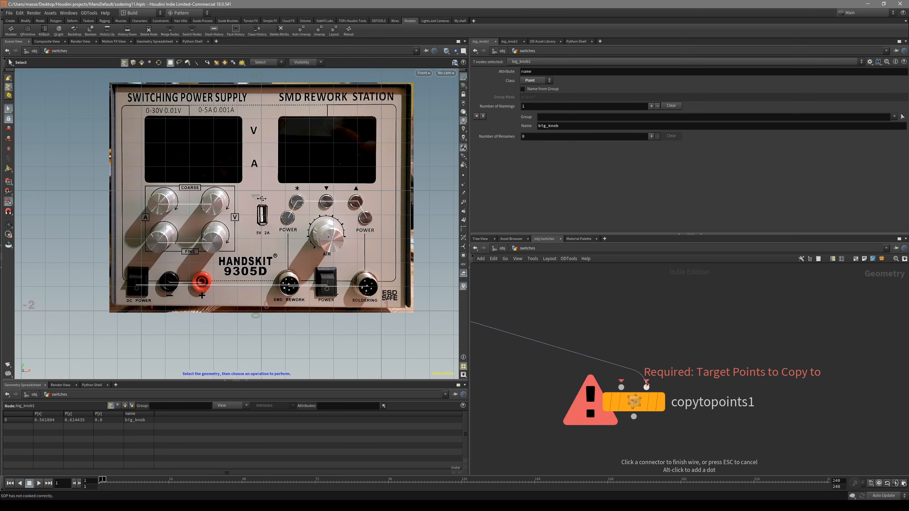
click(646, 384)
scroll(674, 398, down, 5)
scroll(694, 357, up, 4)
middle_drag(782, 308, 631, 384)
scroll(683, 347, down, 4)
scroll(626, 390, up, 3)
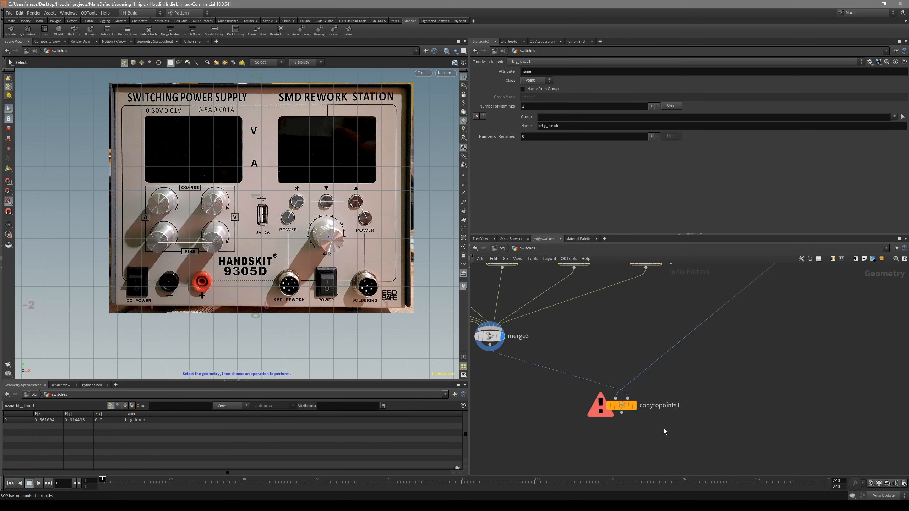
click(634, 406)
scroll(176, 242, down, 3)
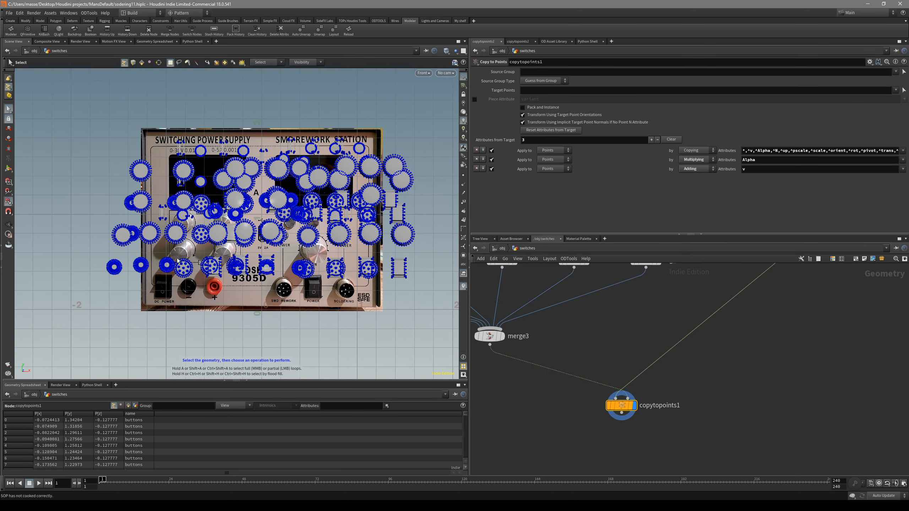
Step: Enable the Piece Attribute on the Copy to Points node and set it to name
scroll(680, 394, down, 4)
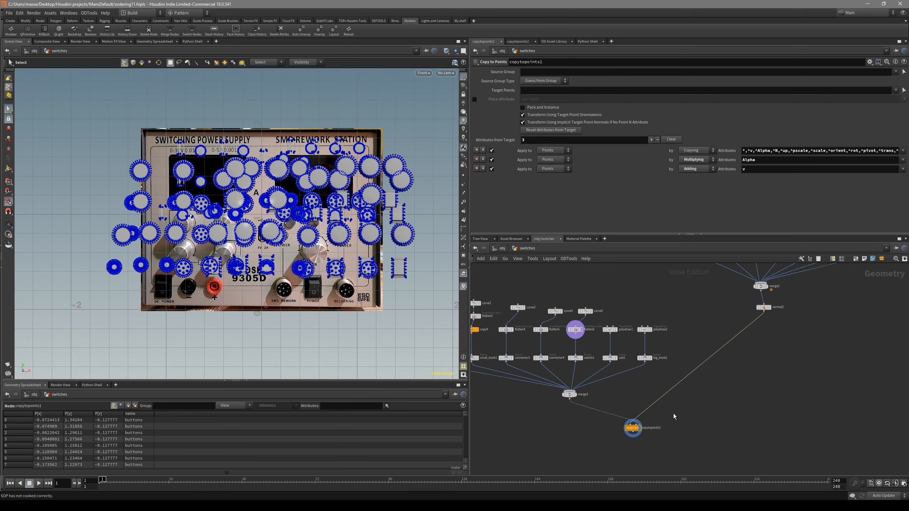
scroll(643, 397, up, 3)
drag(636, 379, 627, 400)
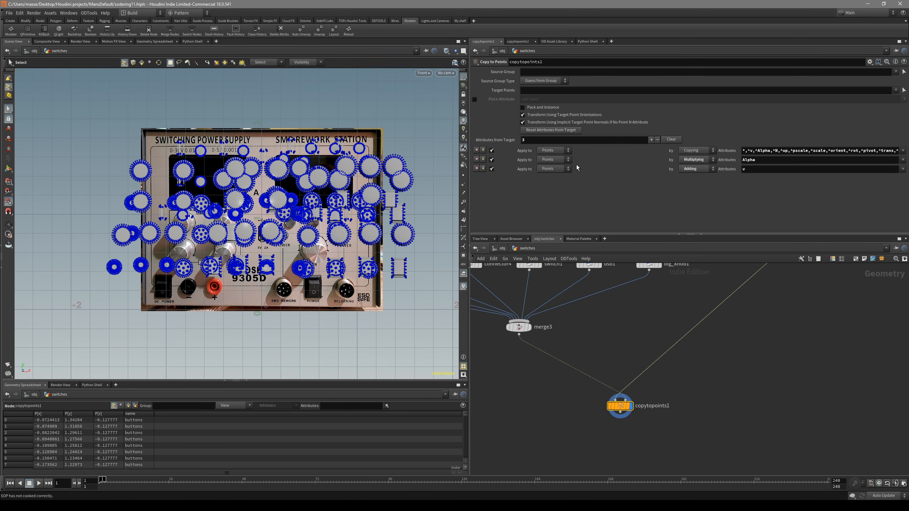
click(474, 99)
click(540, 100)
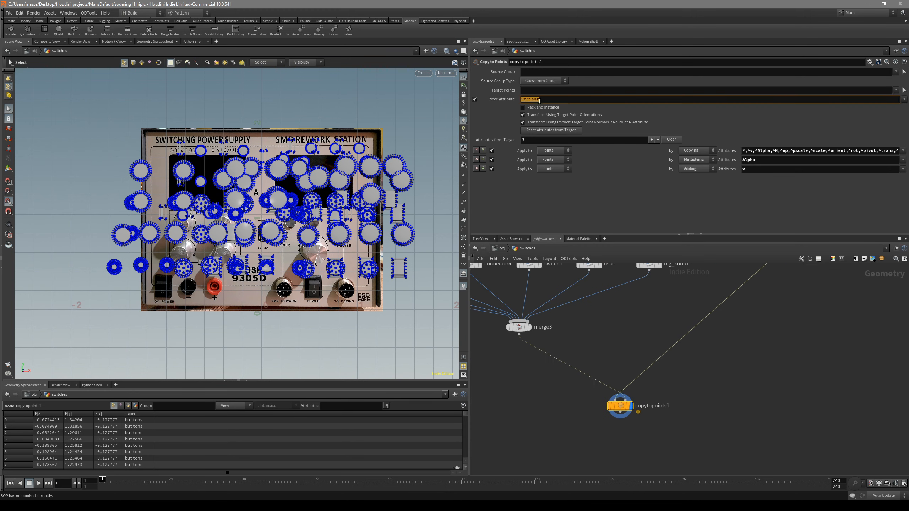
text(name)
key(Return)
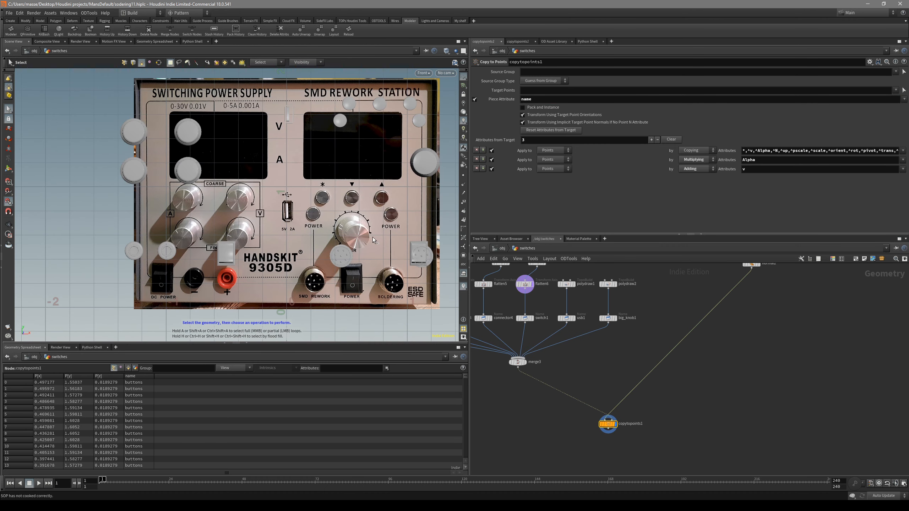
Step: Examine the positions of the copied parts against the knobs, buttons and connectors in the reference photo
alt+middle_drag(442, 220, 446, 268)
alt+right_drag(446, 268, 372, 254)
alt+middle_drag(372, 254, 369, 171)
alt+right_click(365, 229)
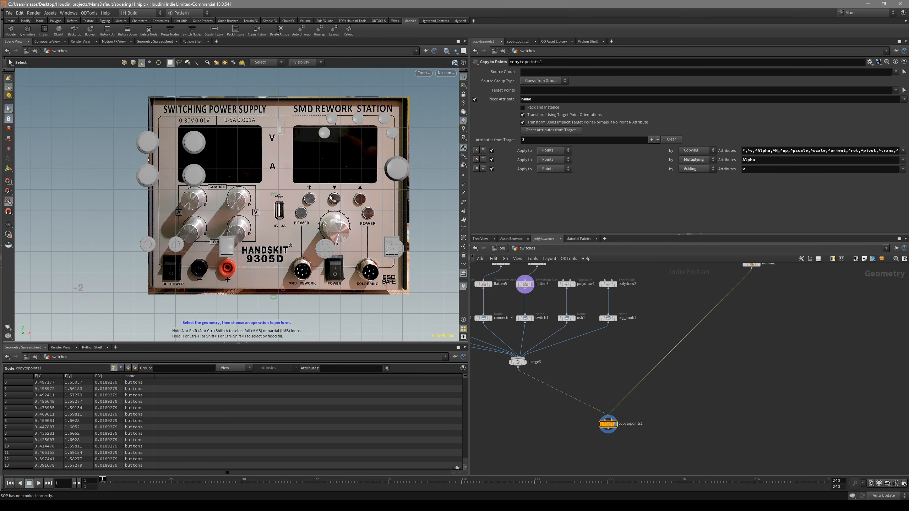
alt+middle_drag(247, 244, 247, 226)
alt+middle_drag(238, 174, 235, 191)
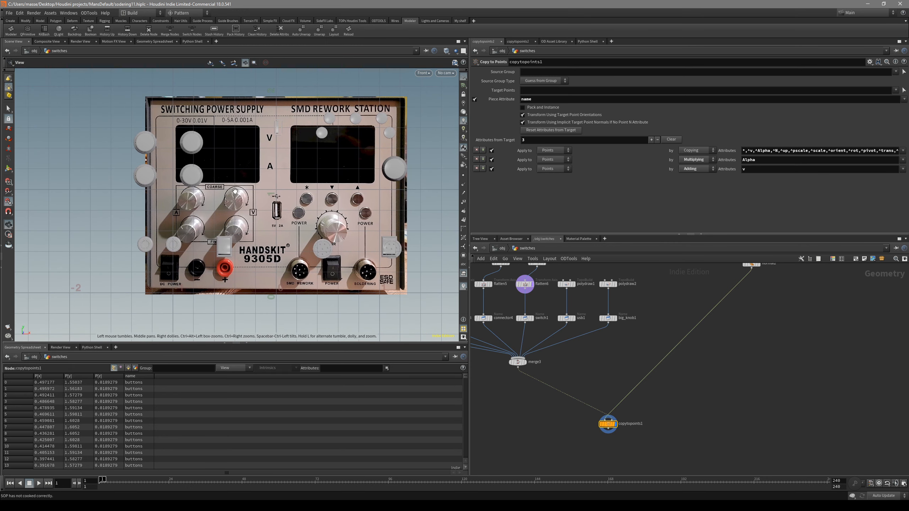
scroll(589, 365, up, 2)
middle_drag(589, 365, 606, 405)
scroll(606, 406, down, 2)
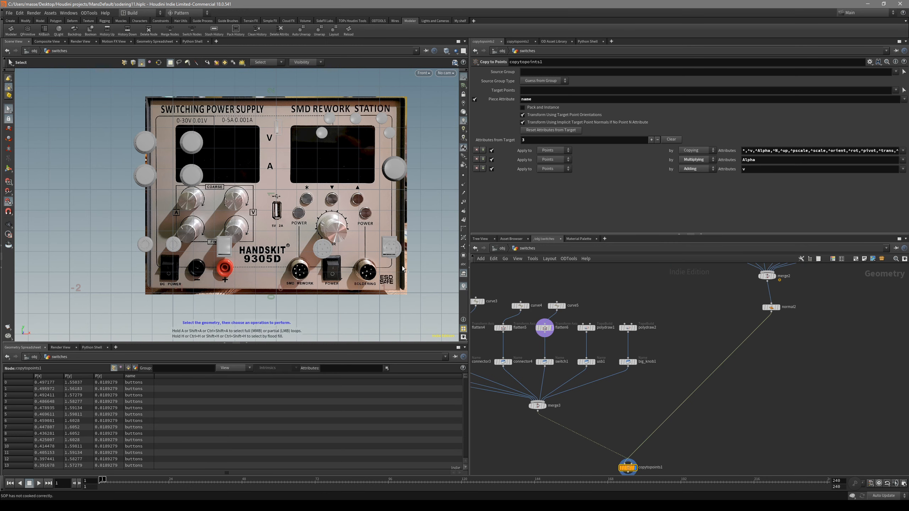
Step: Compare the original merged parts with the Copy to Points result over the reference photo
middle_drag(784, 293, 682, 347)
scroll(682, 348, up, 2)
click(666, 328)
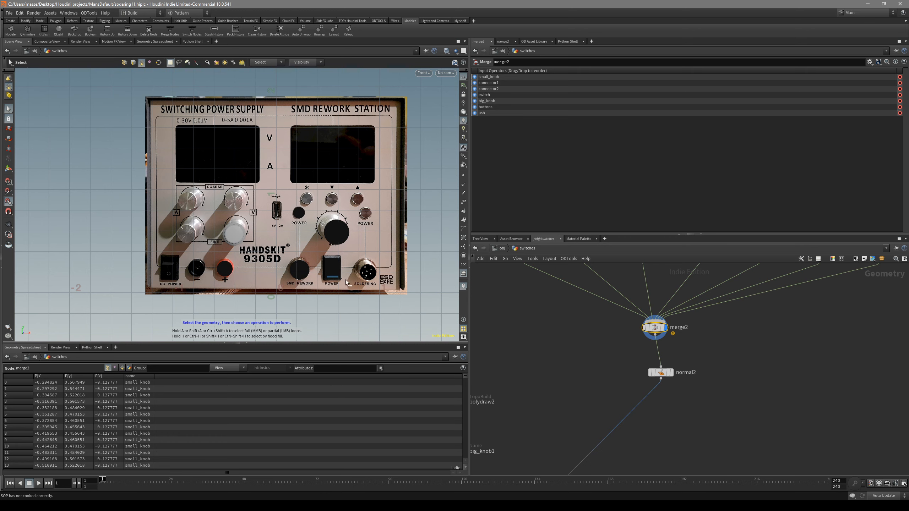
click(660, 372)
middle_drag(660, 373, 573, 430)
click(537, 459)
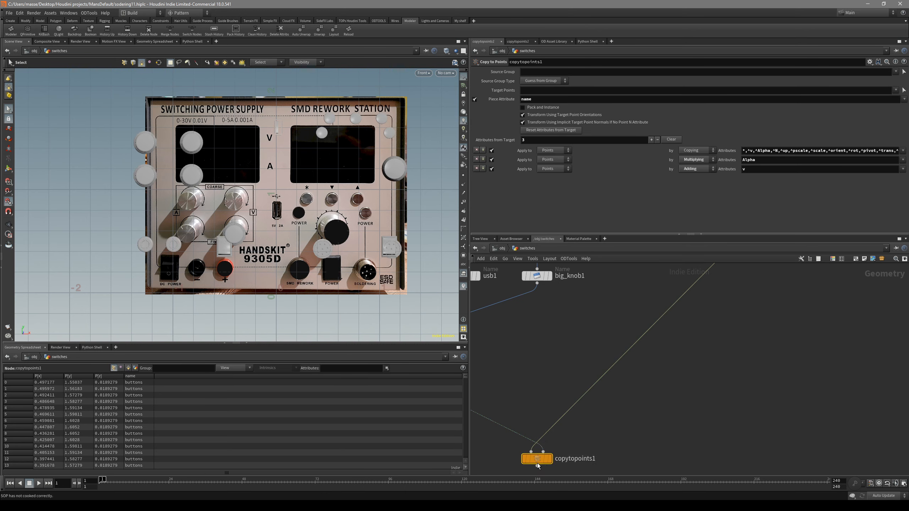
middle_drag(347, 306, 361, 289)
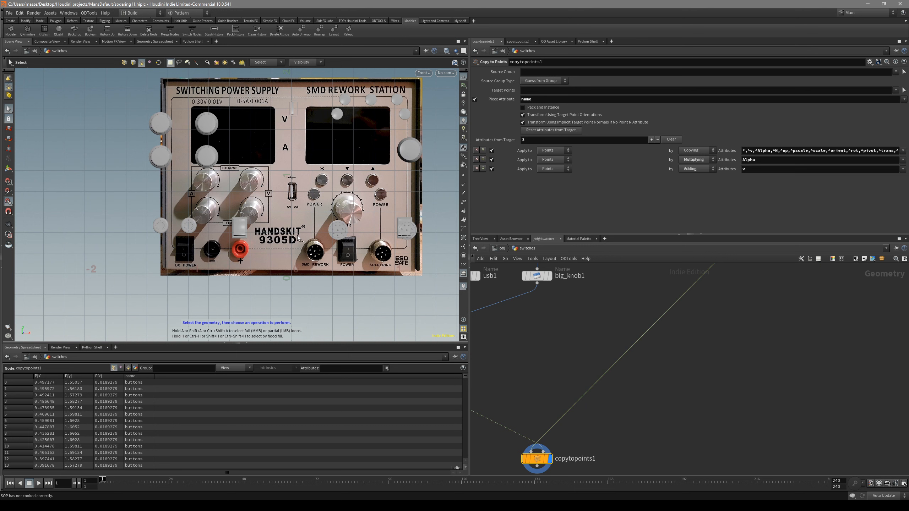
scroll(302, 238, up, 3)
middle_drag(451, 283, 409, 274)
scroll(601, 379, down, 3)
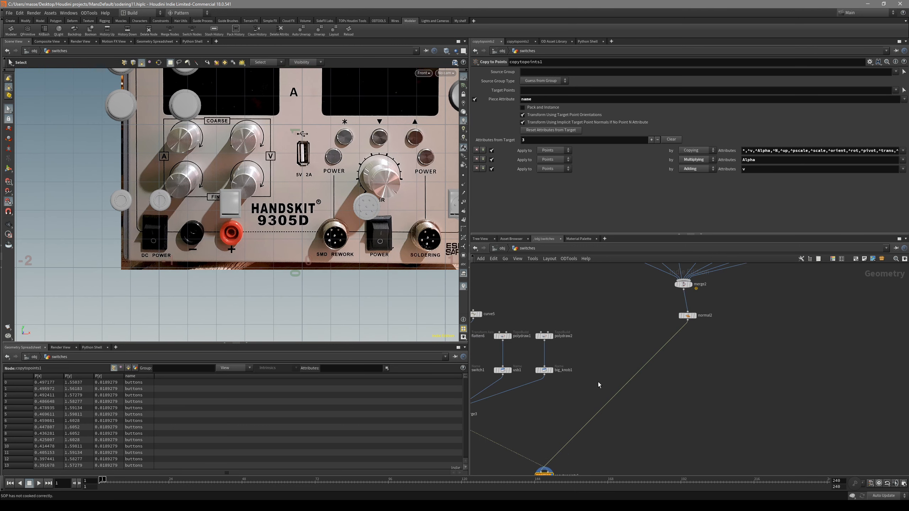
scroll(301, 273, down, 1)
scroll(301, 273, up, 2)
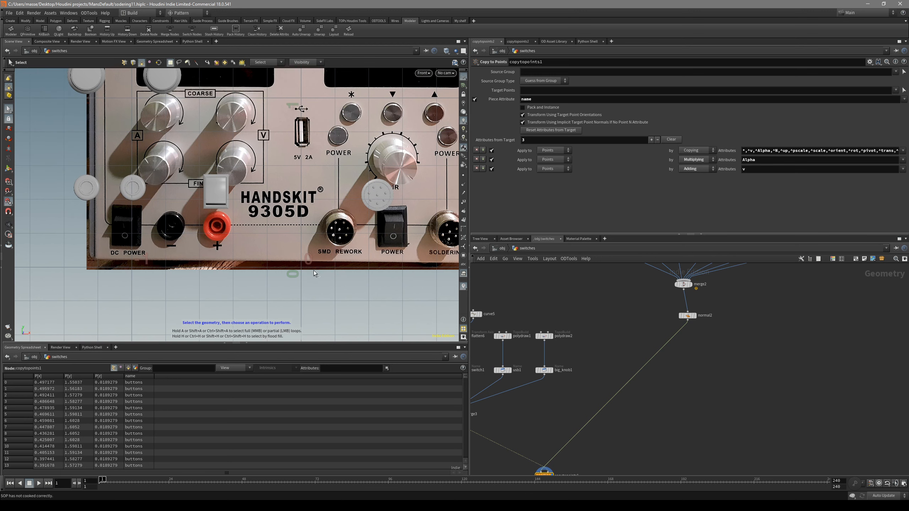
scroll(273, 291, down, 2)
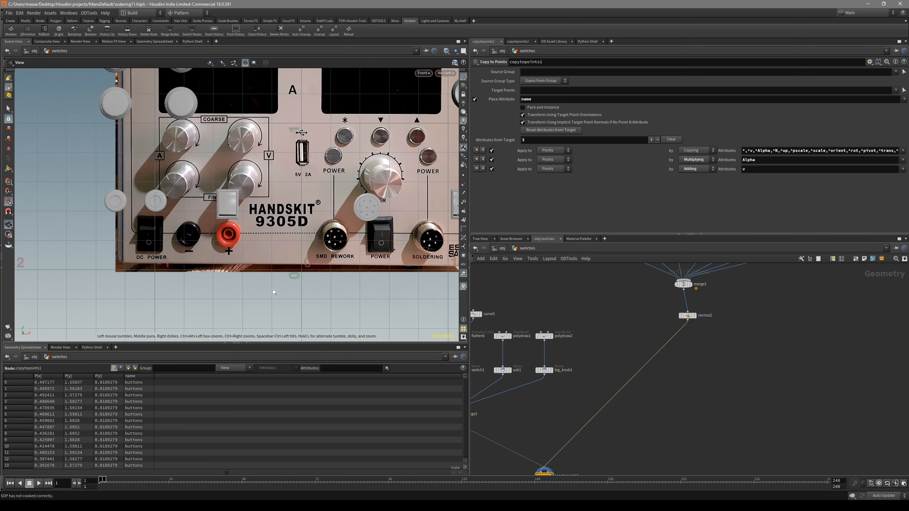
scroll(621, 335, down, 2)
scroll(621, 335, up, 2)
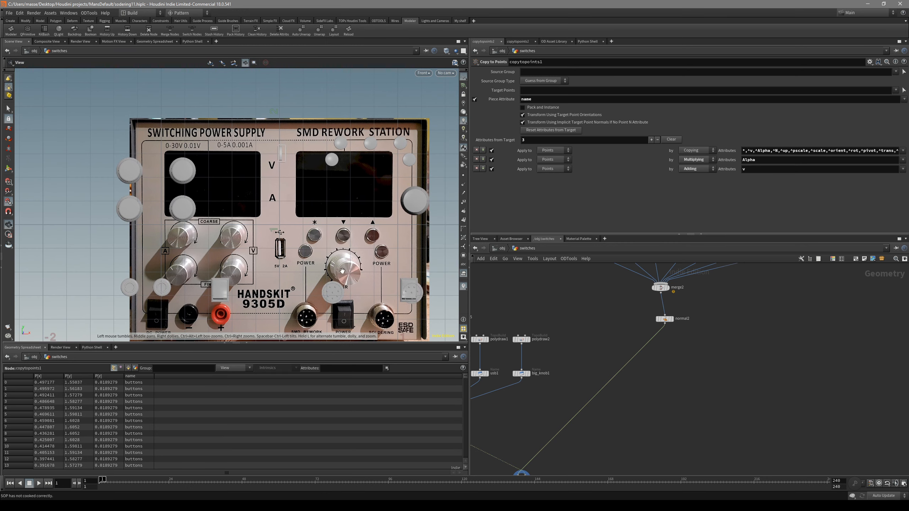
Step: Display only the connector2 part, check its distance from the origin in perspective and front views, and collapse the Geometry Spreadsheet
click(625, 308)
click(635, 308)
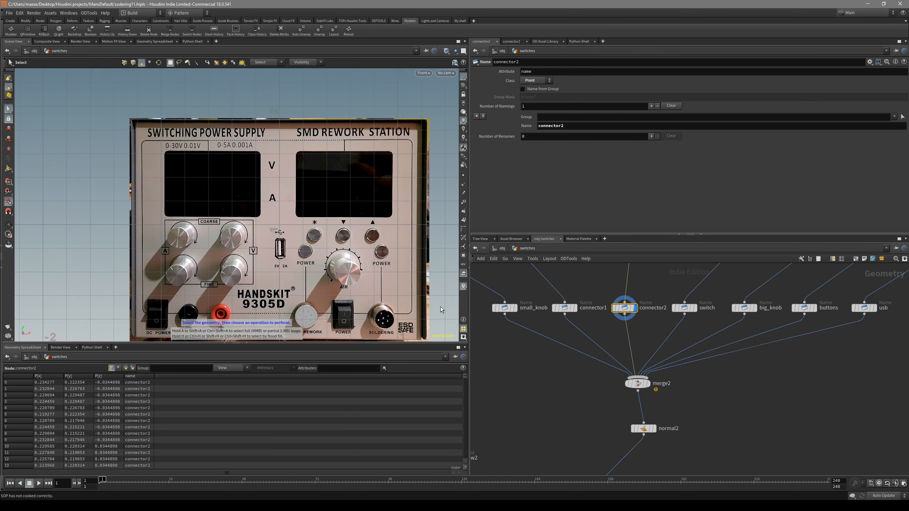
middle_drag(314, 312, 348, 250)
key(space+1)
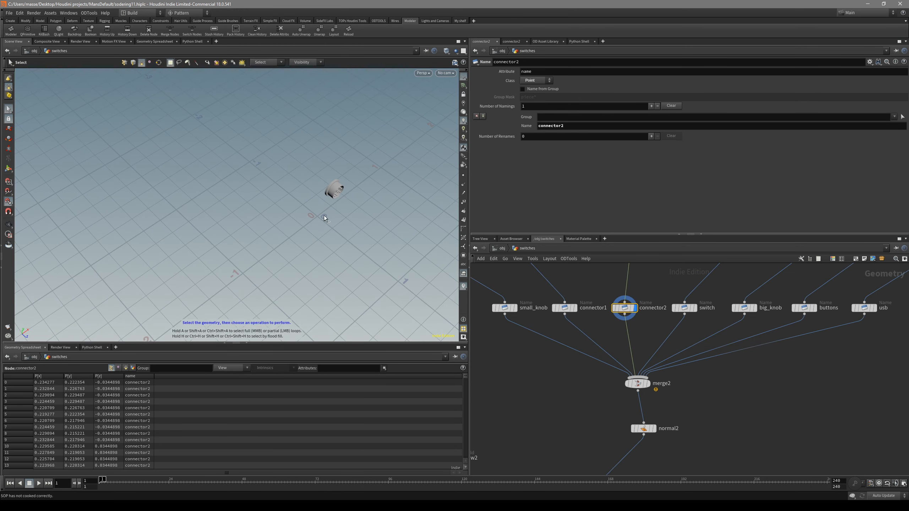
key(space+3)
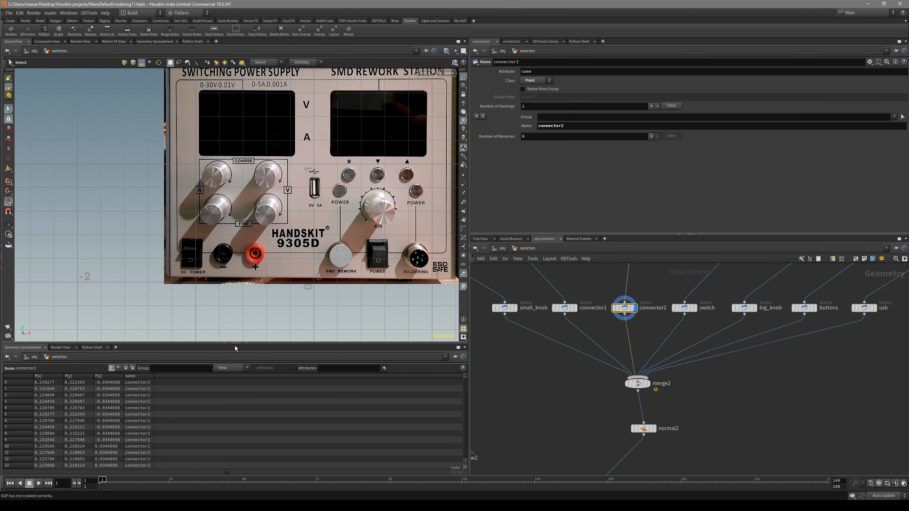
click(247, 345)
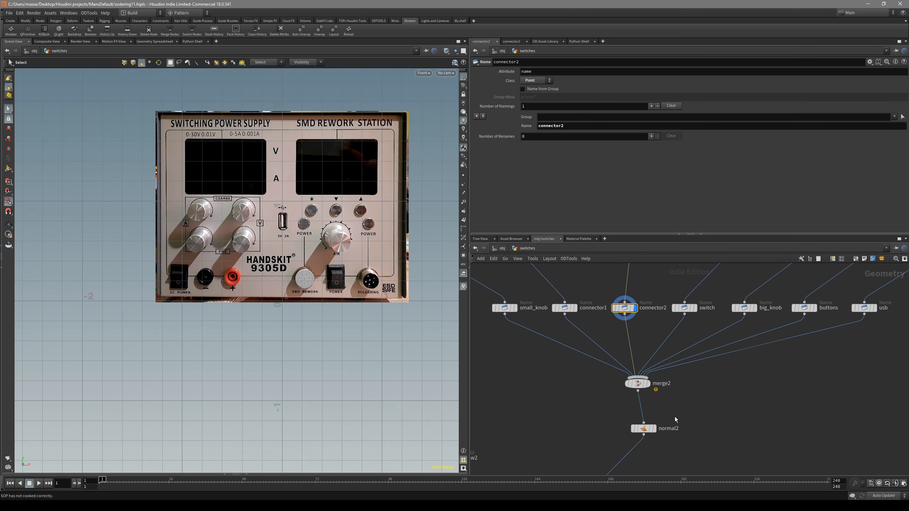
Step: Insert a For-Each Named Primitive loop between the parts' Normal node and Copy to Points, and space its begin and end blocks apart
middle_drag(684, 462, 693, 369)
key(Tab)
text(fore)
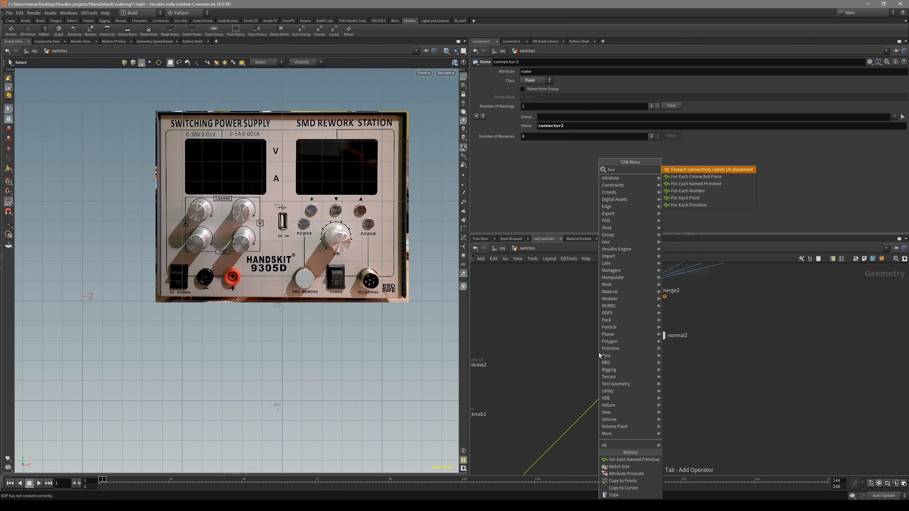
click(732, 184)
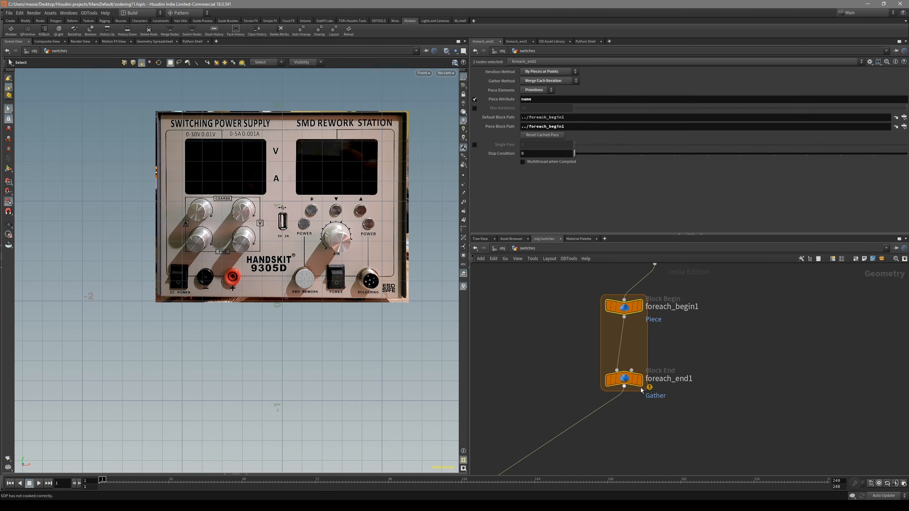
click(609, 436)
drag(595, 357, 618, 350)
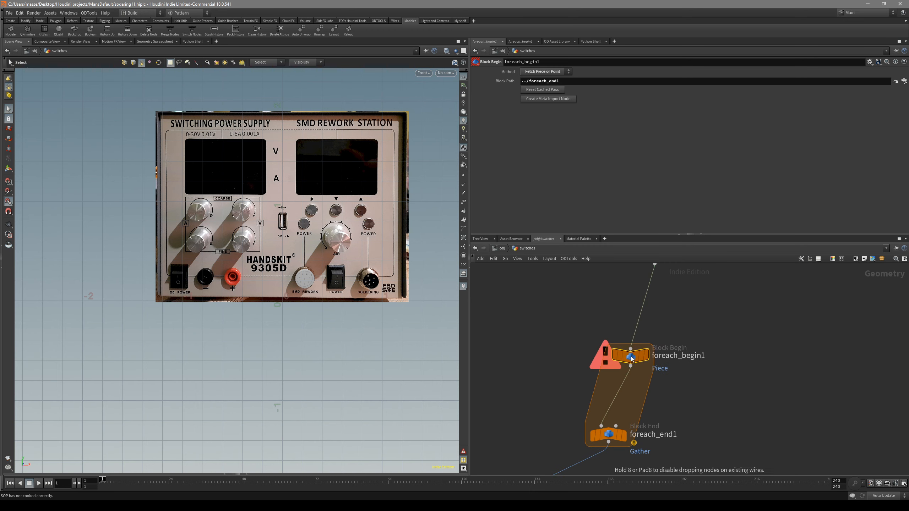
Step: Display the loop's begin block and reposition it farther from the end block, below the parts' Normal node
middle_drag(688, 403, 696, 372)
drag(616, 403, 617, 437)
drag(719, 389, 636, 329)
middle_drag(636, 328, 588, 376)
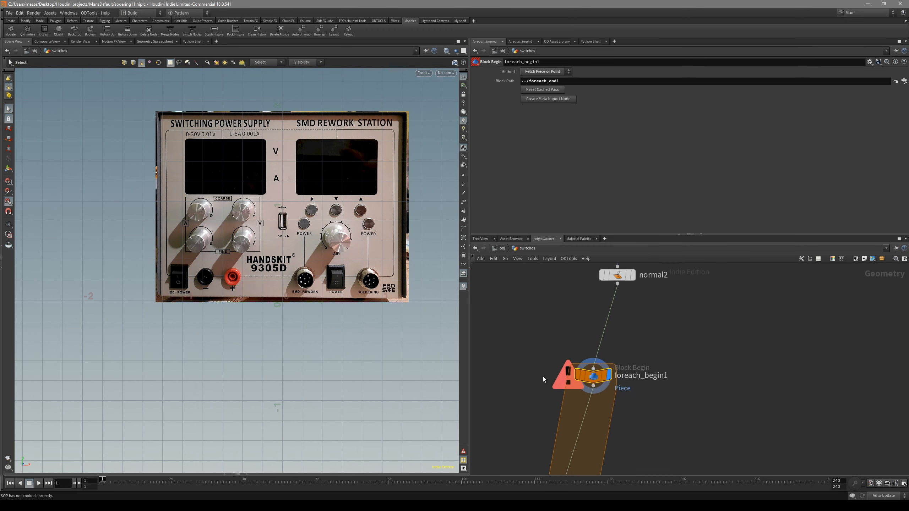
drag(589, 376, 541, 385)
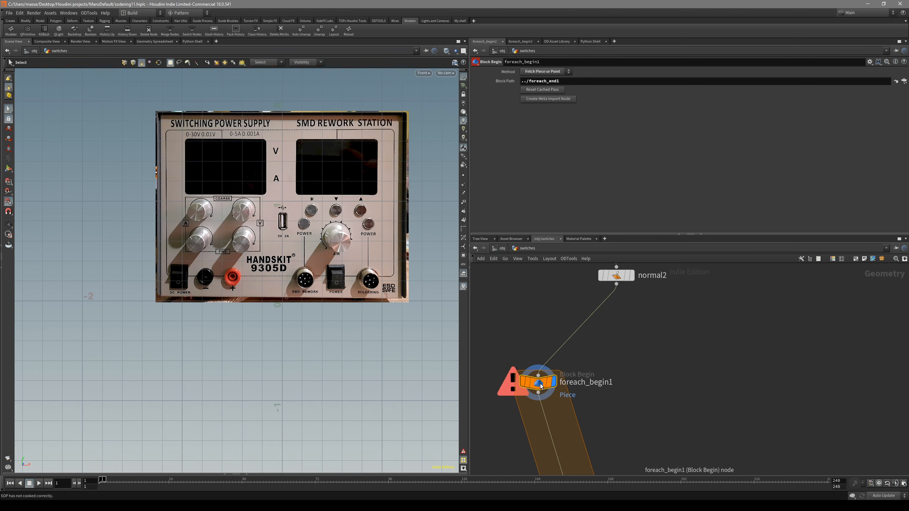
Step: Check the attribute name and class on the connector2 Name node that feeds the parts' merge
scroll(542, 317, down, 3)
middle_drag(551, 300, 553, 401)
scroll(567, 368, up, 2)
middle_drag(567, 369, 584, 412)
click(605, 307)
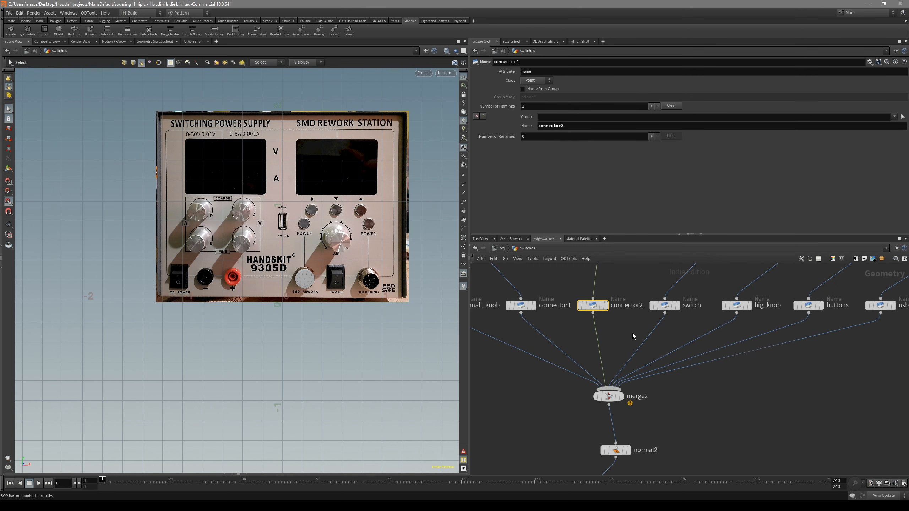
scroll(652, 387, down, 1)
middle_drag(665, 409, 673, 287)
scroll(647, 371, up, 2)
scroll(652, 371, down, 3)
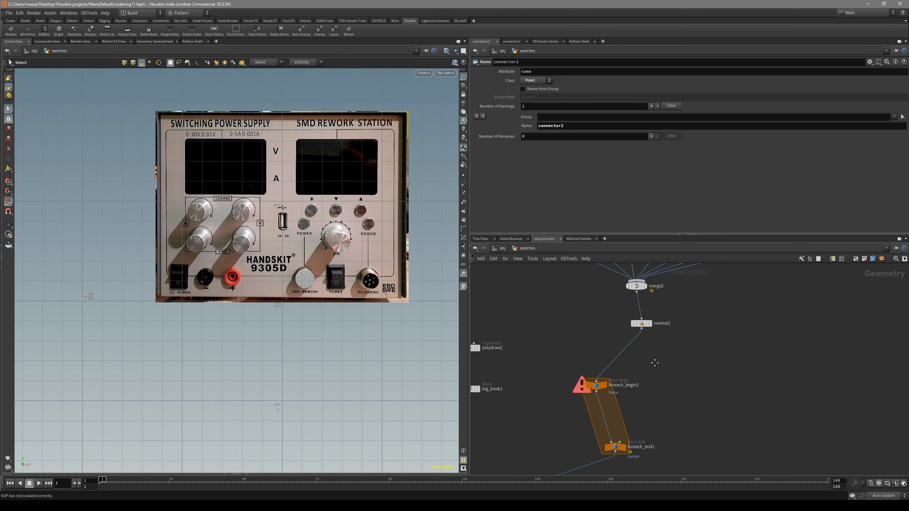
Step: Insert an Attribute Promote node between the parts' Normal node and the For-Each begin block
middle_drag(655, 365, 653, 394)
drag(656, 373, 631, 342)
key(Tab)
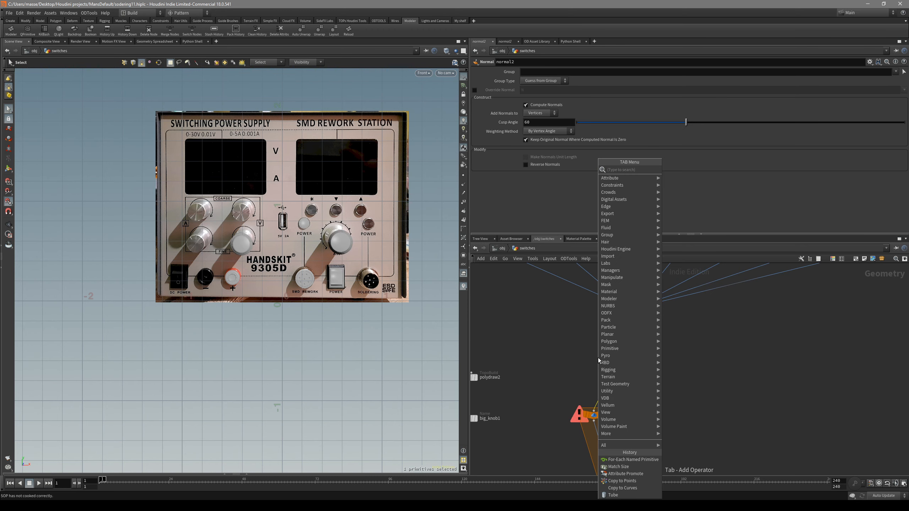
text(att p)
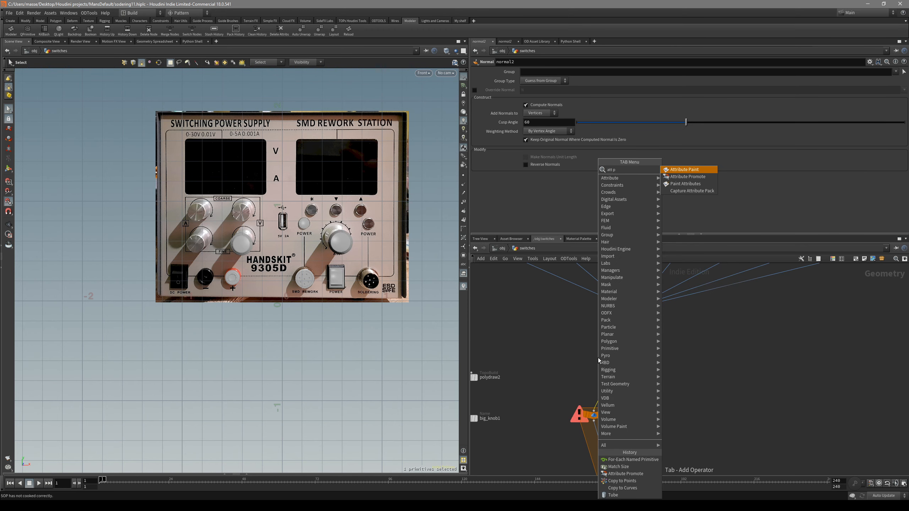
click(708, 180)
click(621, 357)
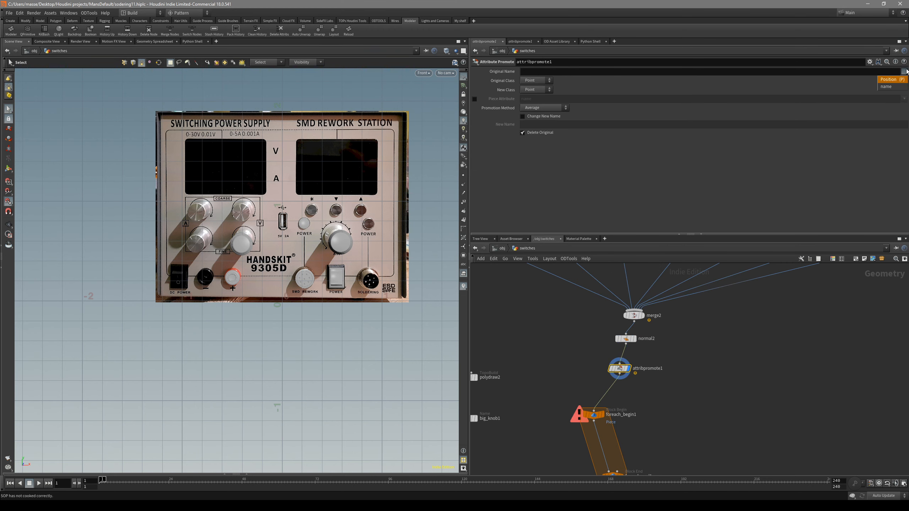
Step: Promote the name attribute from points to primitives under the new name name_center, keeping the original attribute
click(899, 88)
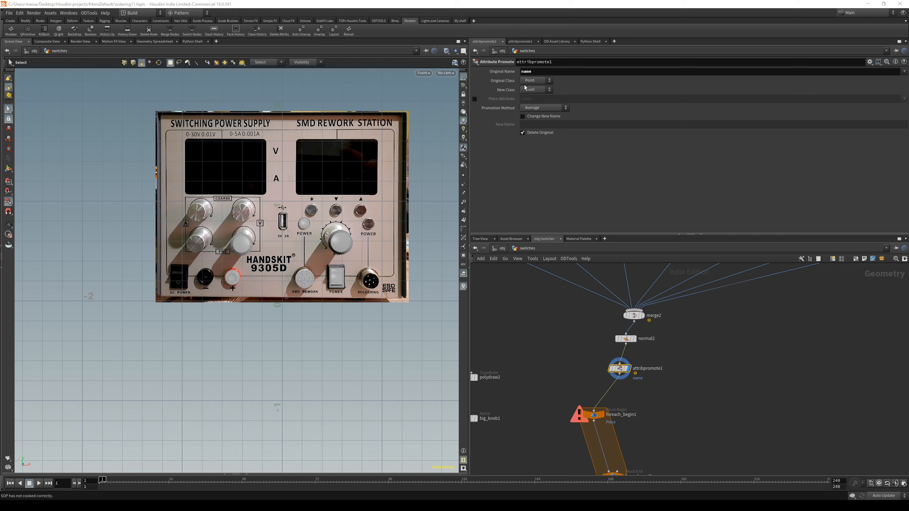
click(540, 90)
click(540, 104)
click(537, 134)
click(543, 116)
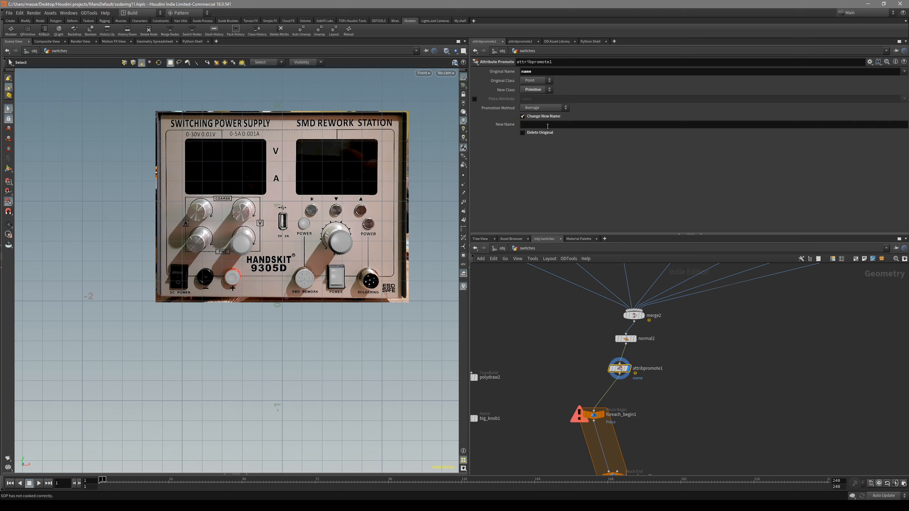
click(547, 125)
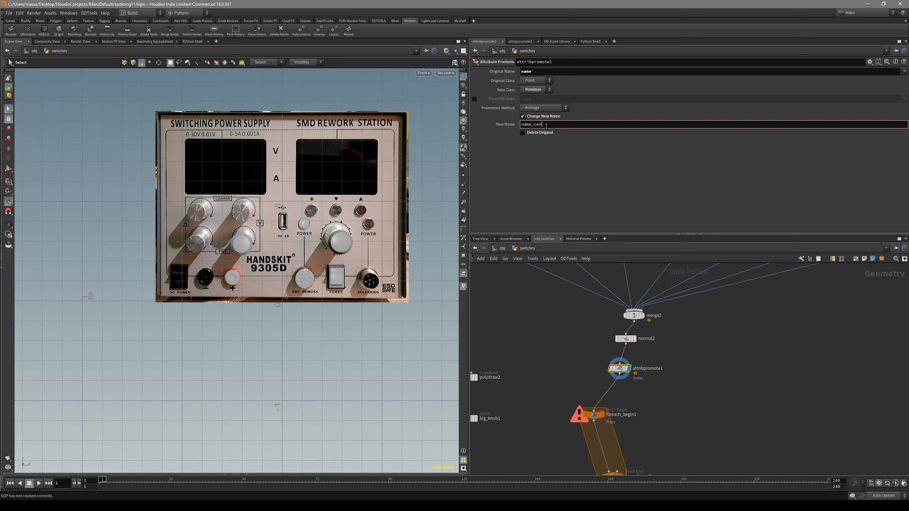
text(name_center)
key(Return)
Step: Set the For-Each end block's piece attribute to name_center, copied from the Attribute Promote node
double_click(546, 125)
key(ctrl+c)
key(Return)
scroll(653, 402, up, 3)
middle_drag(654, 403, 679, 337)
drag(677, 329, 574, 363)
middle_drag(657, 408, 677, 352)
mouse_move(702, 364)
mouse_down()
mouse_move(644, 410)
mouse_move(603, 397)
mouse_move(595, 412)
mouse_up()
double_click(544, 100)
key(ctrl+v)
key(Return)
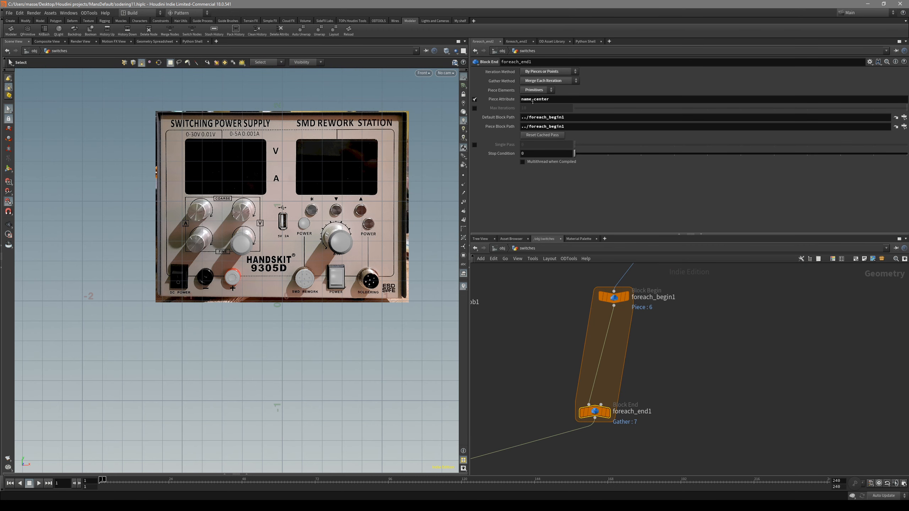
Step: Display individual named parts ahead of the merge, such as switch and connector1, to inspect what each contains
scroll(655, 380, up, 1)
middle_drag(658, 375, 642, 350)
scroll(632, 410, down, 1)
scroll(637, 364, up, 2)
scroll(613, 388, down, 3)
scroll(631, 388, up, 3)
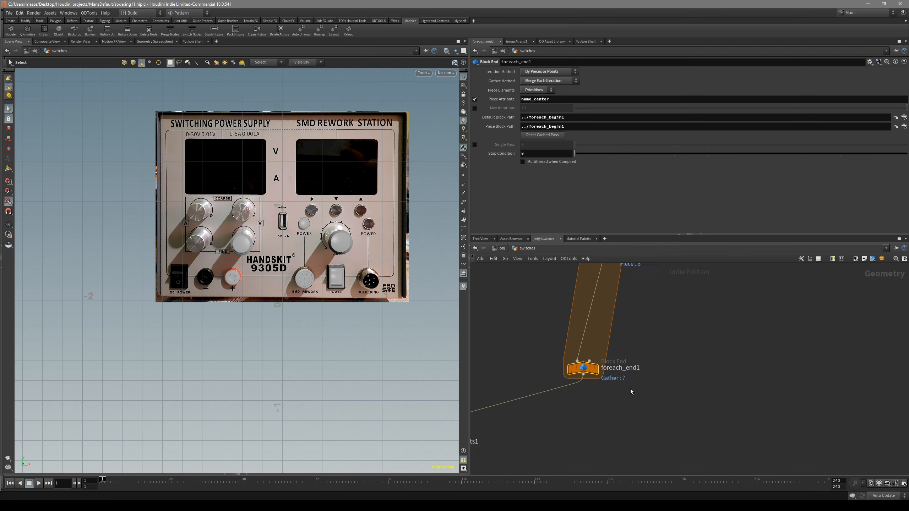
scroll(576, 377, down, 3)
scroll(618, 334, down, 3)
middle_drag(651, 288, 646, 419)
scroll(598, 377, up, 3)
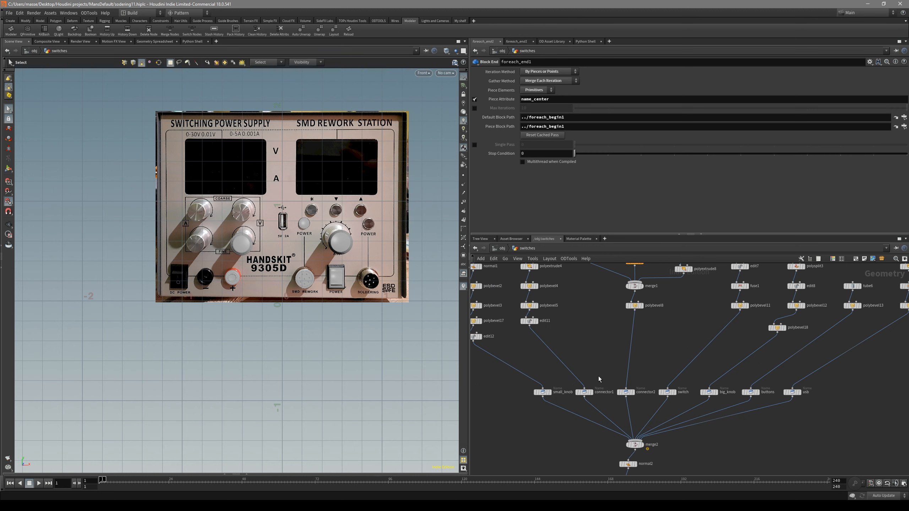
scroll(676, 394, up, 2)
click(609, 357)
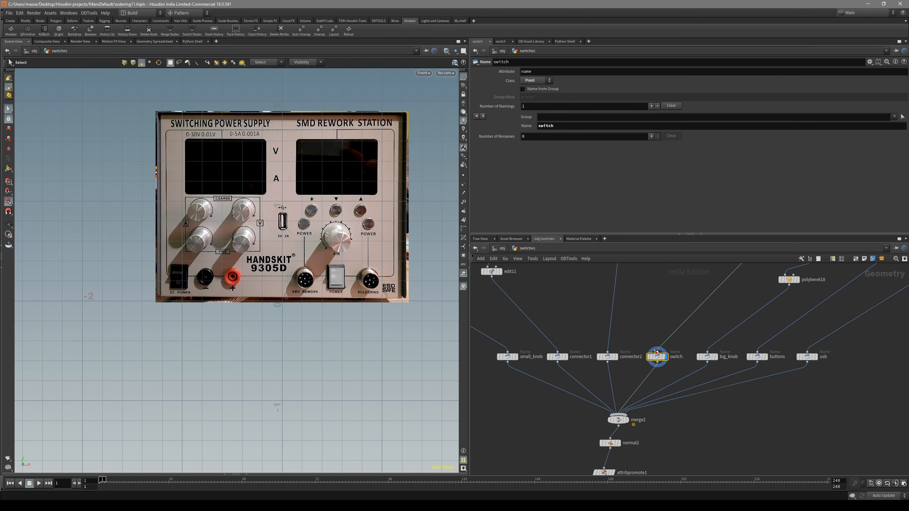
key(r)
click(557, 357)
key(r)
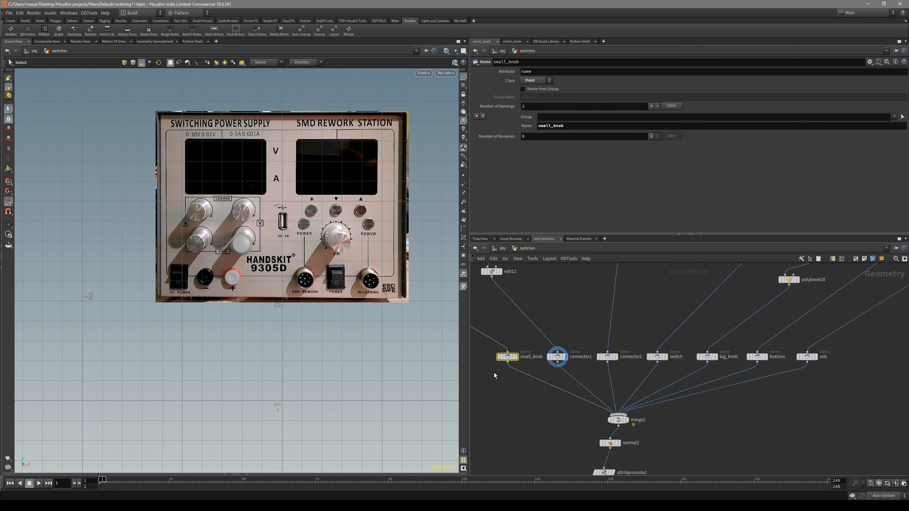
Step: Display the outputs of the loop's begin block and end block in turn to compare one piece with all gathered parts
scroll(768, 441, down, 3)
middle_drag(768, 441, 729, 358)
scroll(729, 358, up, 2)
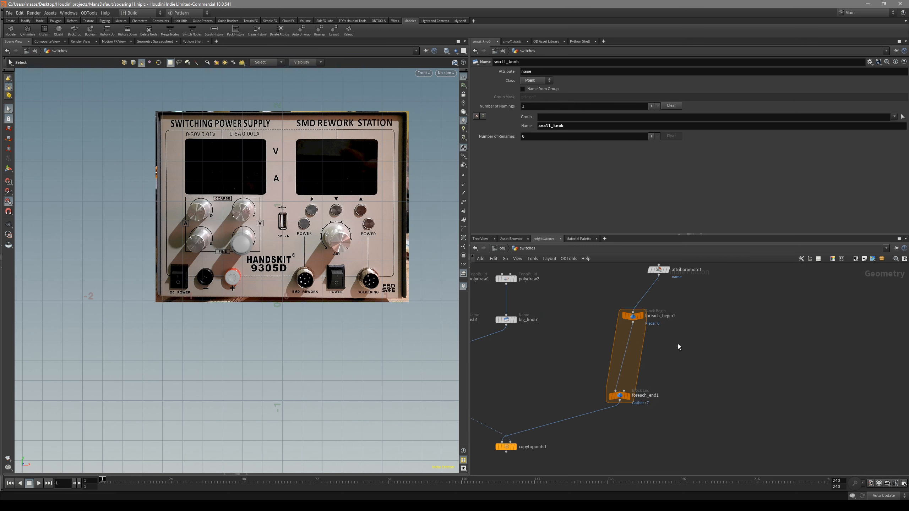
click(636, 317)
key(r)
drag(639, 318, 670, 322)
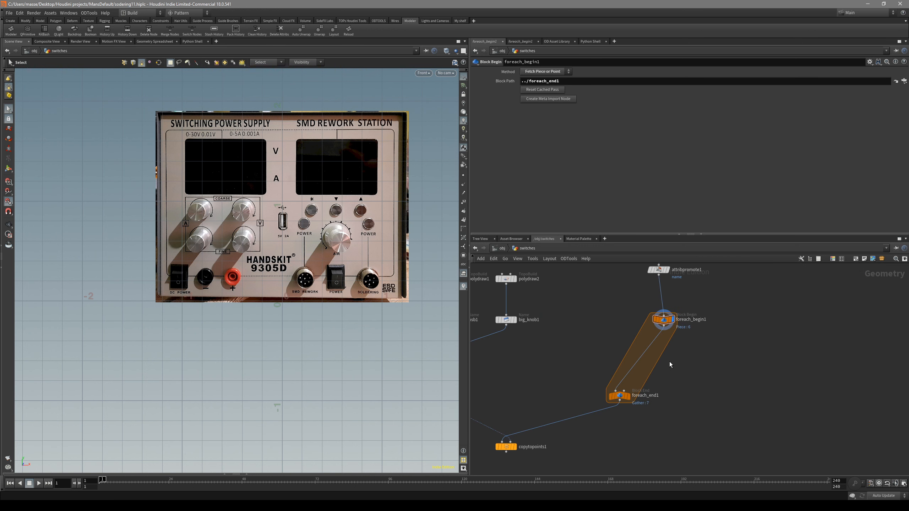
scroll(670, 365, up, 4)
click(594, 387)
key(r)
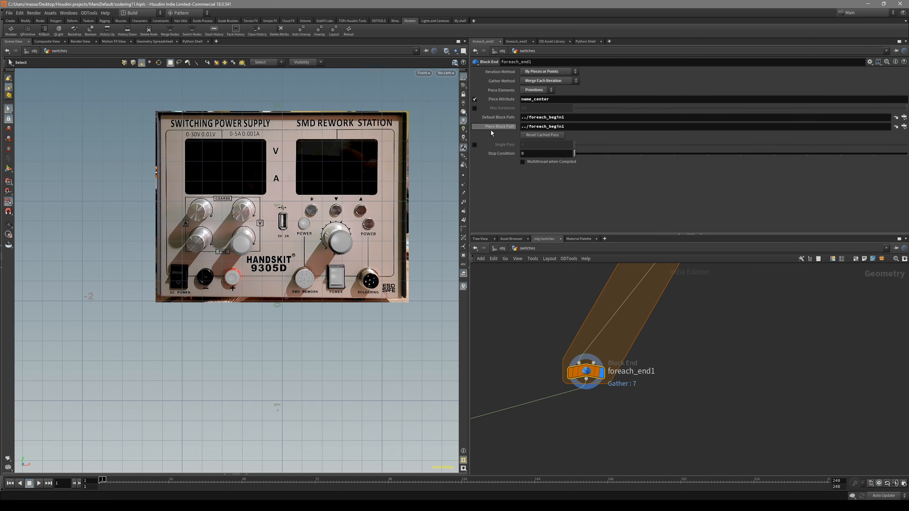
Step: Preview single loop iterations on the end block, including passes 0 and 2, and restore processing of all pieces
click(475, 145)
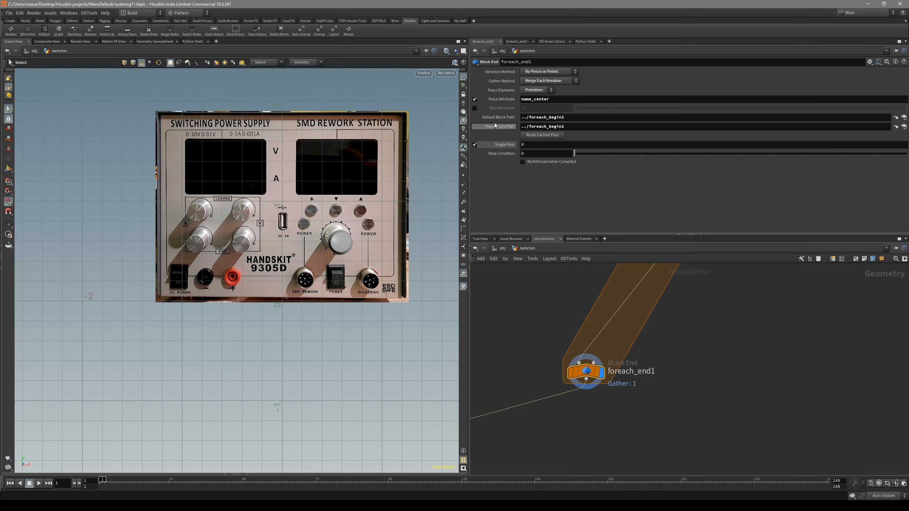
click(474, 144)
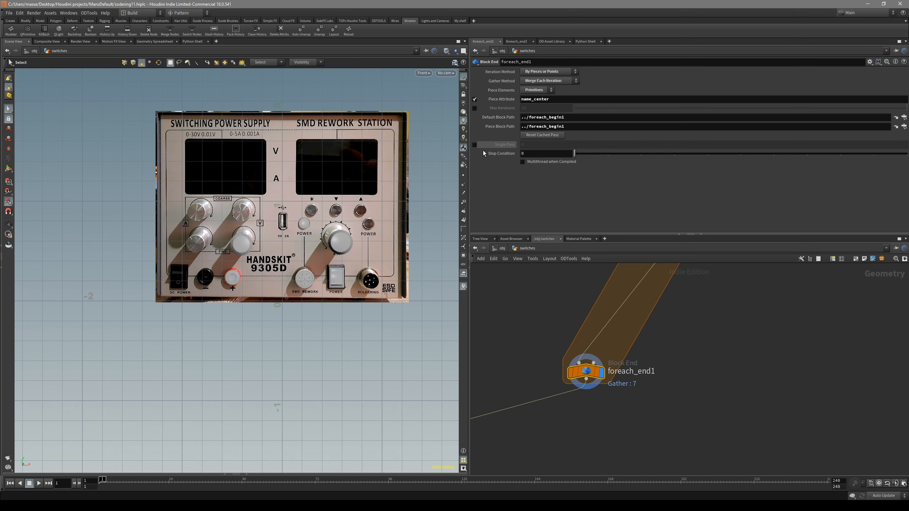
click(475, 144)
middle_drag(541, 145, 557, 144)
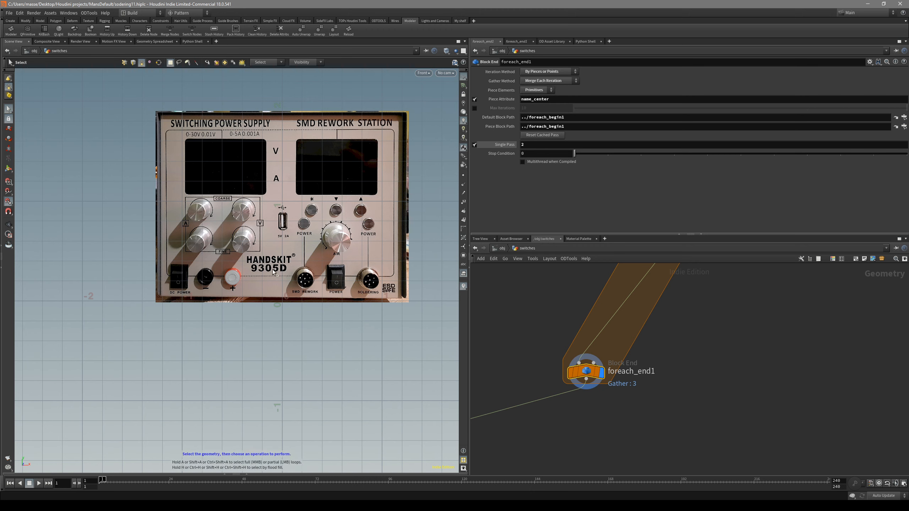
click(474, 145)
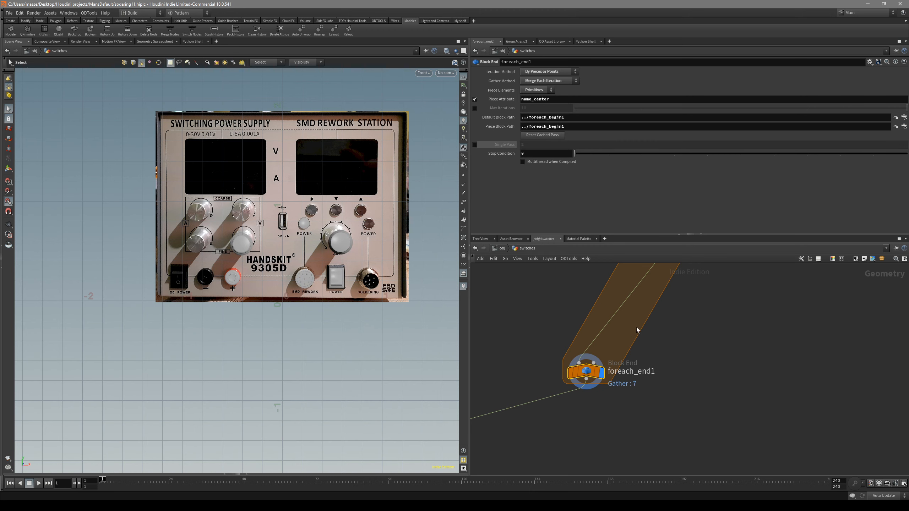
Step: Insert a Match Size node inside the For-Each loop, between the begin and end blocks
key(Tab)
text(match)
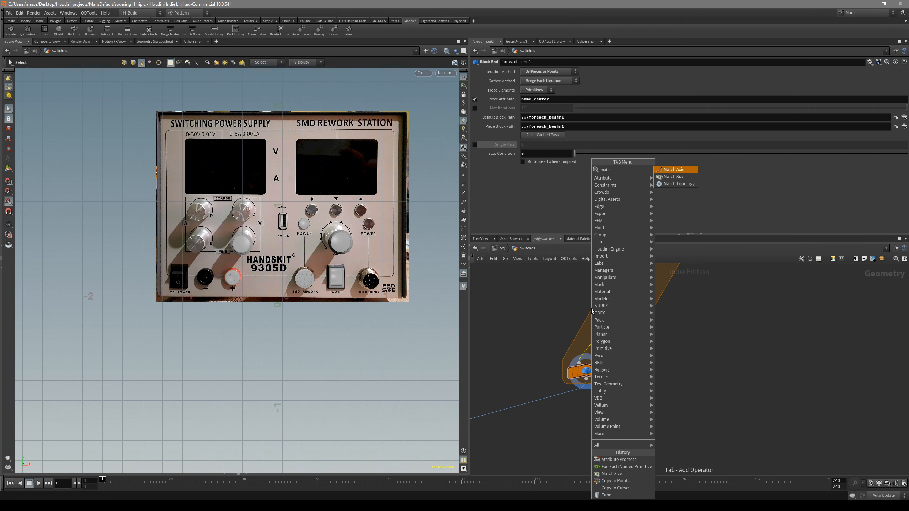
click(674, 177)
click(605, 304)
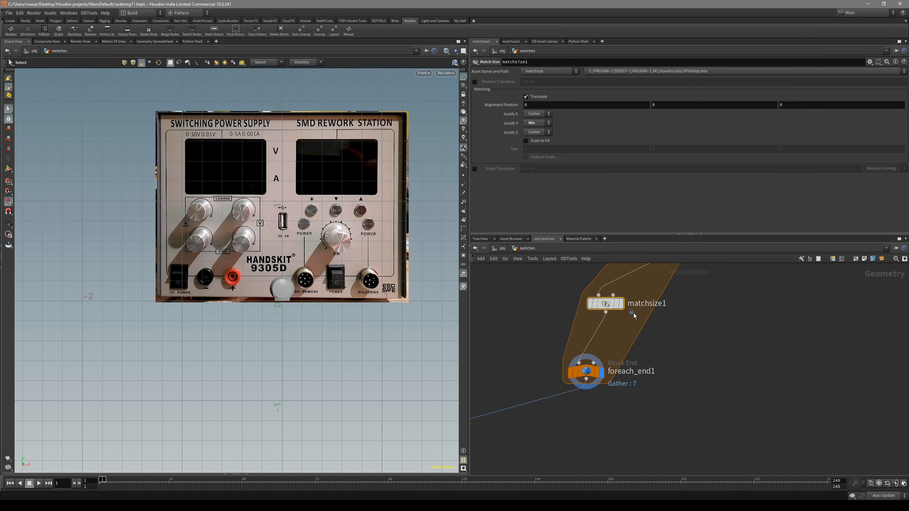
Step: Display the Match Size result in the perspective view and set its Justify Y to Center
scroll(633, 314, down, 2)
drag(632, 322, 614, 300)
key(r)
key(space+1)
drag(276, 249, 317, 231)
scroll(358, 269, up, 4)
right_drag(317, 231, 335, 240)
drag(335, 240, 341, 264)
right_drag(341, 264, 378, 279)
drag(377, 278, 333, 283)
key(s)
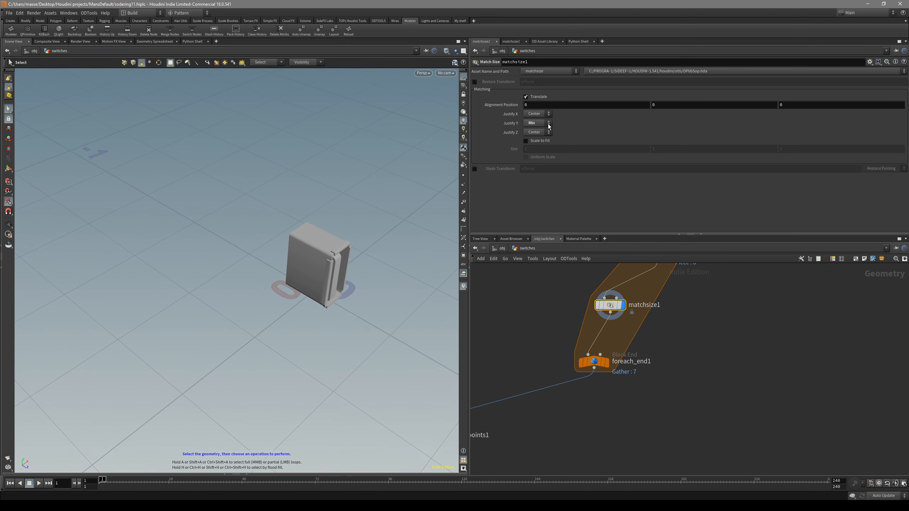
click(532, 144)
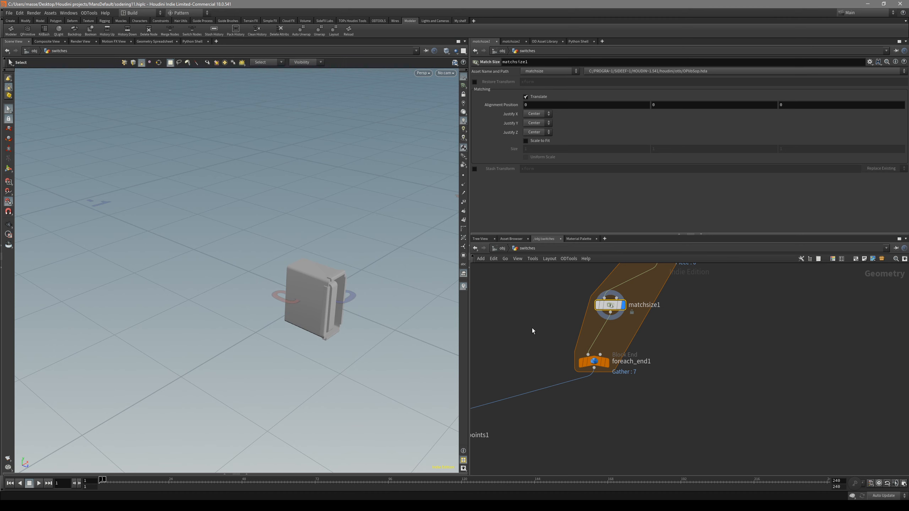
Step: Check the switch's alignment to the origin from several angles and change the Match Size node's Justify Z option
alt+drag(317, 306, 363, 278)
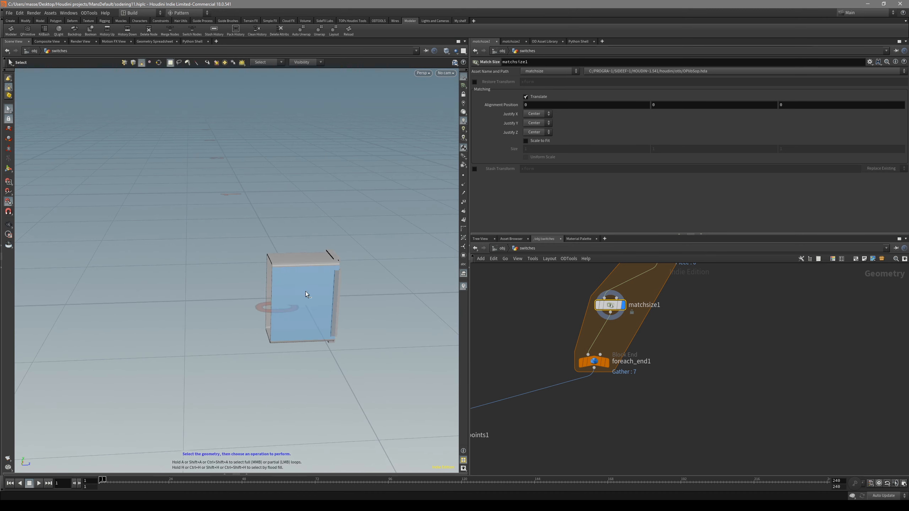
alt+drag(323, 322, 324, 297)
key(space+3)
key(space+1)
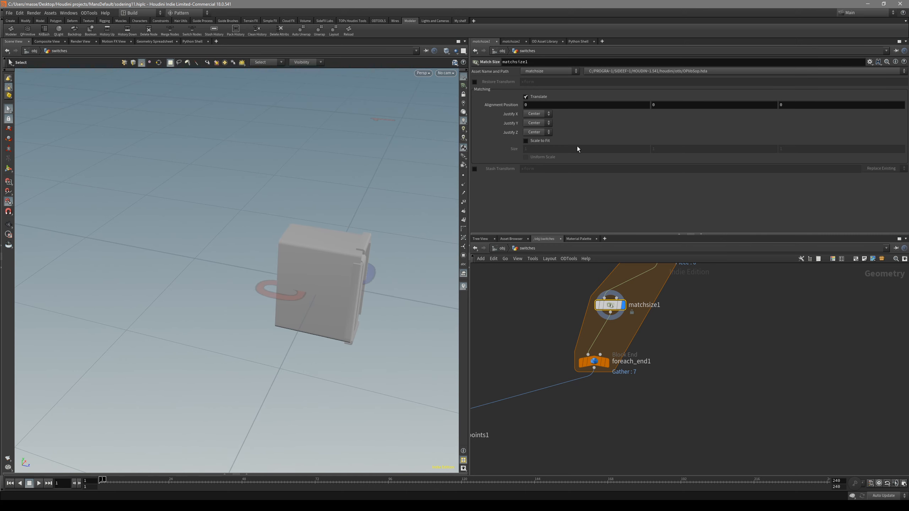
alt+drag(346, 191, 373, 188)
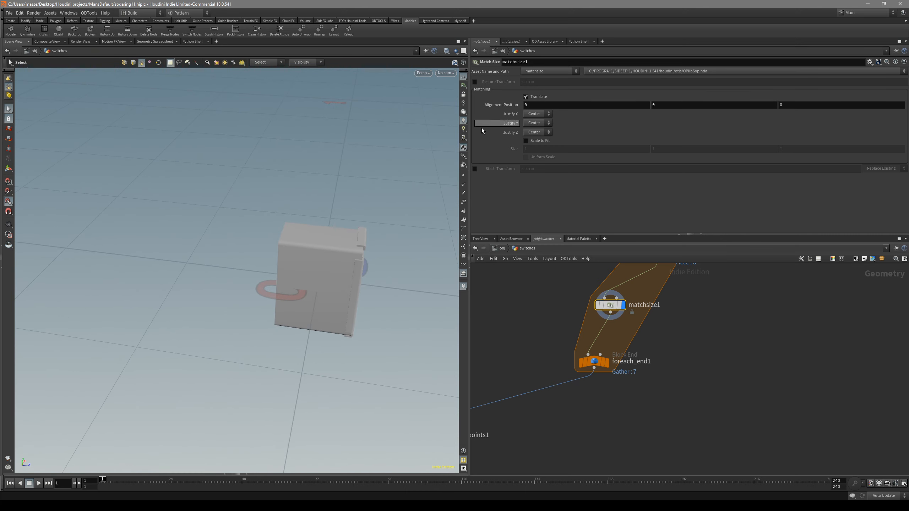
click(538, 147)
alt+drag(340, 265, 387, 236)
Step: Display the loop's end block and examine how the gathered parts line up at the origin
click(588, 361)
alt+drag(415, 291, 264, 306)
alt+drag(340, 300, 294, 280)
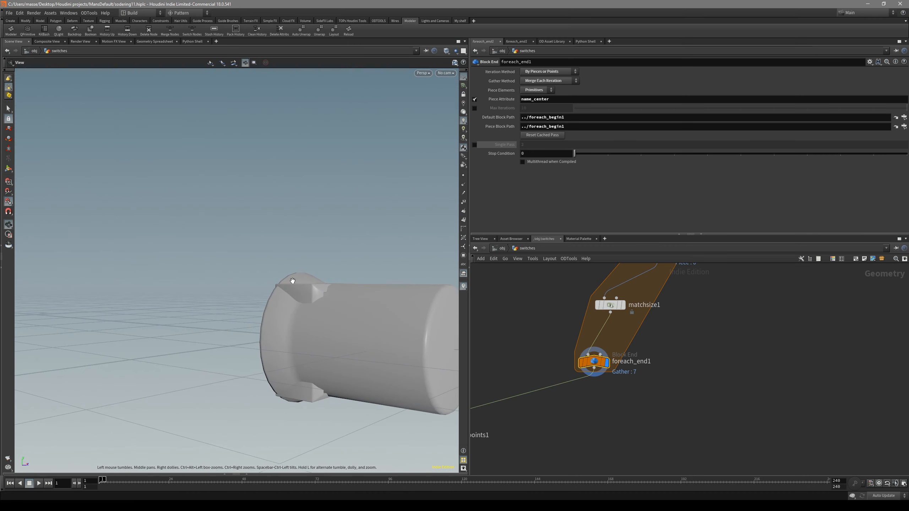
key(space+3)
Step: Display the Copy to Points result and examine the placed parts in perspective and against the front reference photo
scroll(592, 406, down, 3)
scroll(571, 414, up, 1)
middle_drag(570, 414, 690, 363)
click(593, 375)
alt+middle_drag(263, 243, 286, 268)
alt+right_drag(285, 268, 303, 285)
alt+middle_drag(303, 284, 268, 292)
key(space+1)
alt+drag(269, 292, 243, 301)
alt+right_drag(244, 300, 158, 261)
alt+drag(158, 261, 199, 262)
key(space+3)
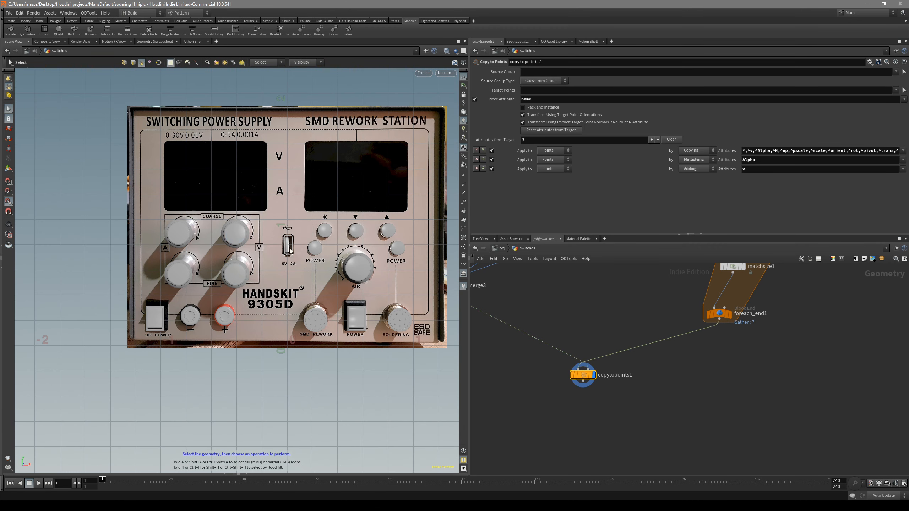
alt+middle_drag(375, 251, 340, 255)
alt+right_drag(340, 255, 305, 334)
alt+middle_drag(306, 334, 302, 290)
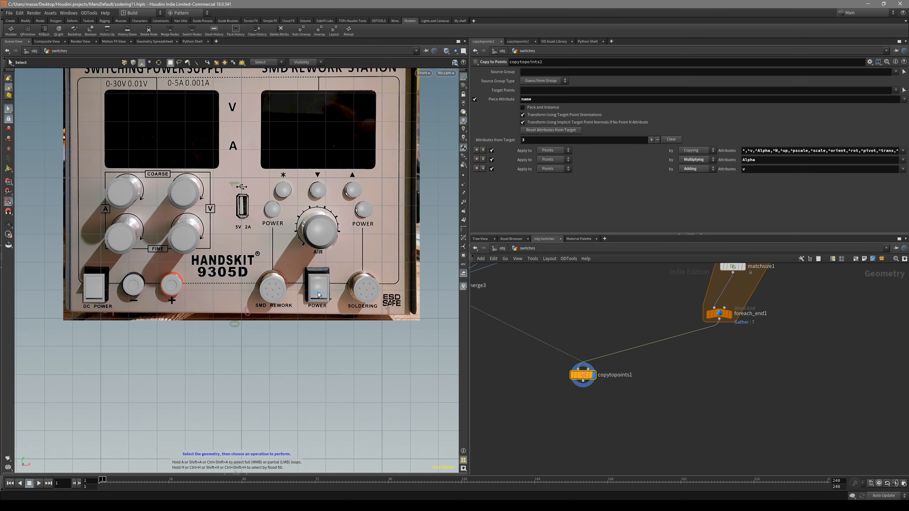
Step: Compare the loop's centred parts with the Copy to Points result, viewing the copies in perspective and front views
middle_drag(749, 344, 715, 380)
drag(715, 381, 675, 351)
key(r)
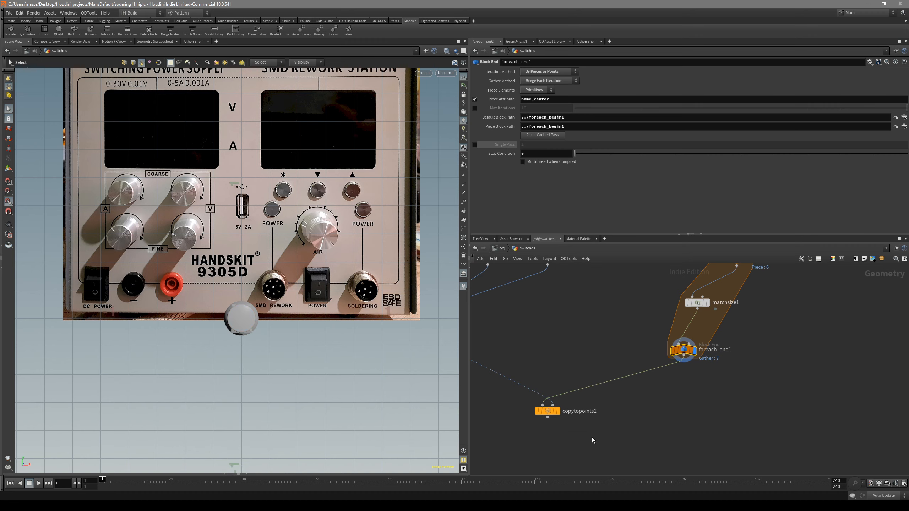
drag(594, 437, 533, 394)
key(r)
alt+middle_drag(227, 281, 286, 315)
key(space+1)
mouse_move(361, 345)
alt+mouse_down()
mouse_move(330, 355)
mouse_move(354, 308)
mouse_move(360, 328)
alt+mouse_up()
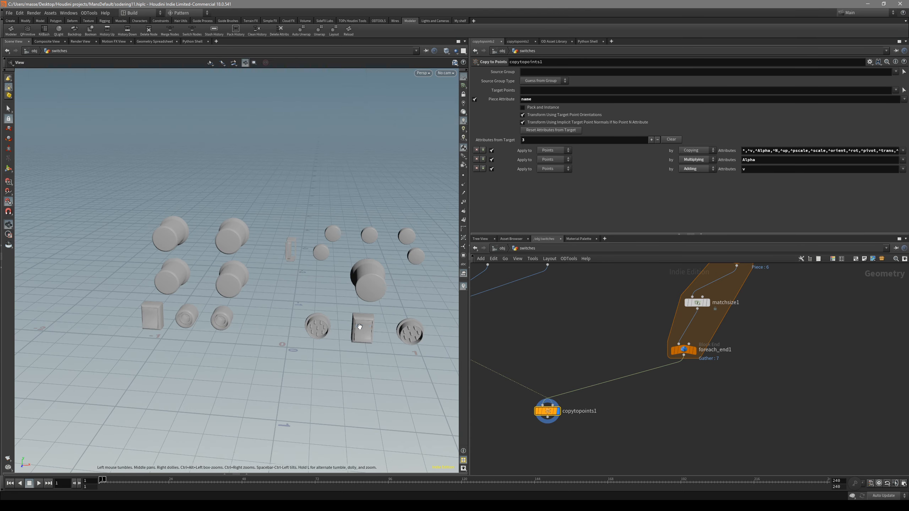
key(space+3)
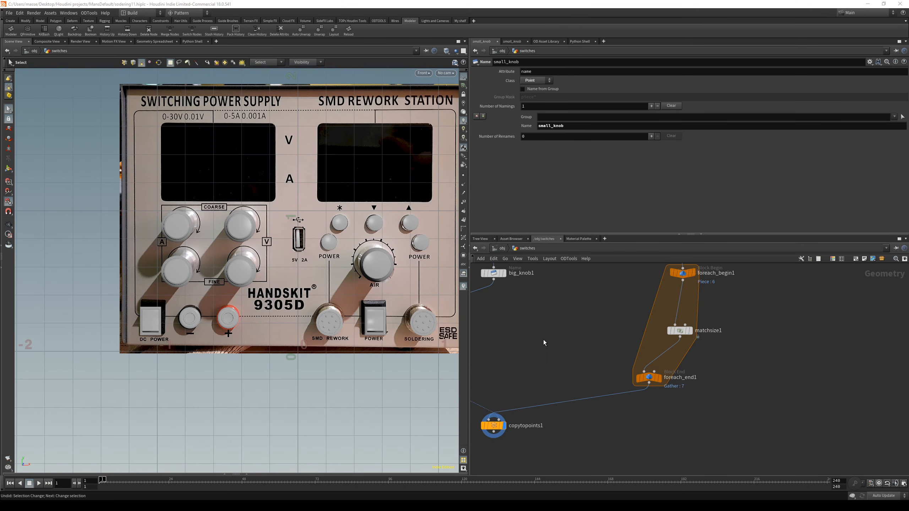
Step: Examine the Name nodes that feed the traced-point merge and the part merge, including big_knob1 and connector1
scroll(544, 341, down, 4)
middle_drag(544, 342, 688, 382)
scroll(609, 348, up, 4)
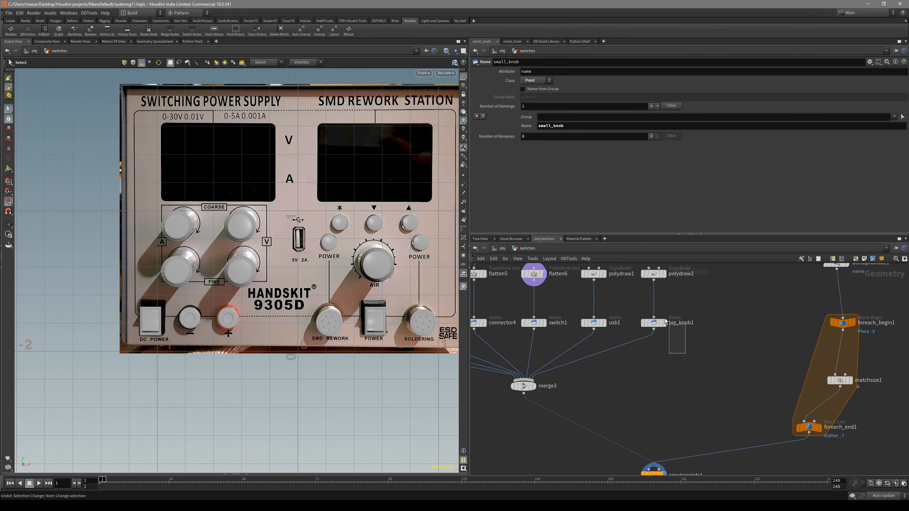
scroll(761, 296, down, 4)
middle_drag(761, 296, 681, 450)
scroll(698, 375, up, 4)
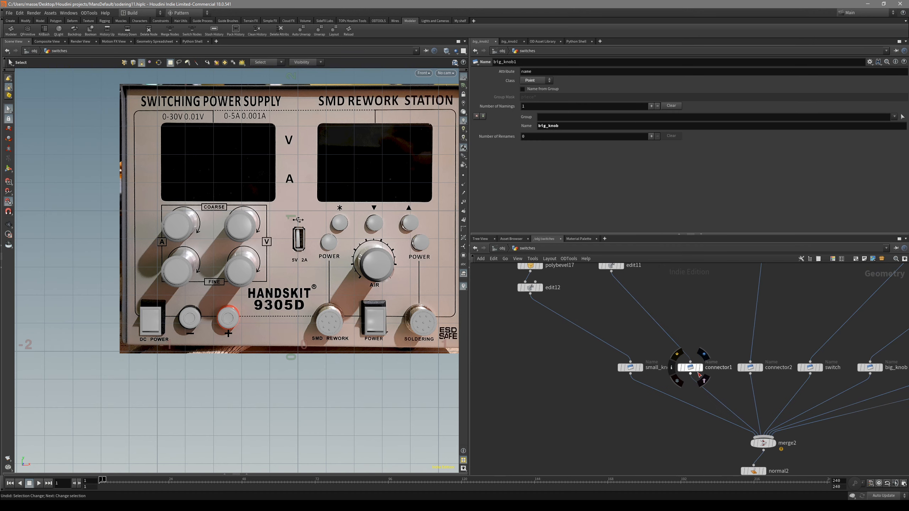
drag(690, 382, 690, 383)
scroll(597, 453, down, 3)
scroll(657, 373, up, 4)
scroll(717, 367, down, 4)
middle_drag(718, 368, 685, 402)
scroll(607, 379, up, 4)
scroll(762, 407, down, 5)
scroll(751, 379, up, 6)
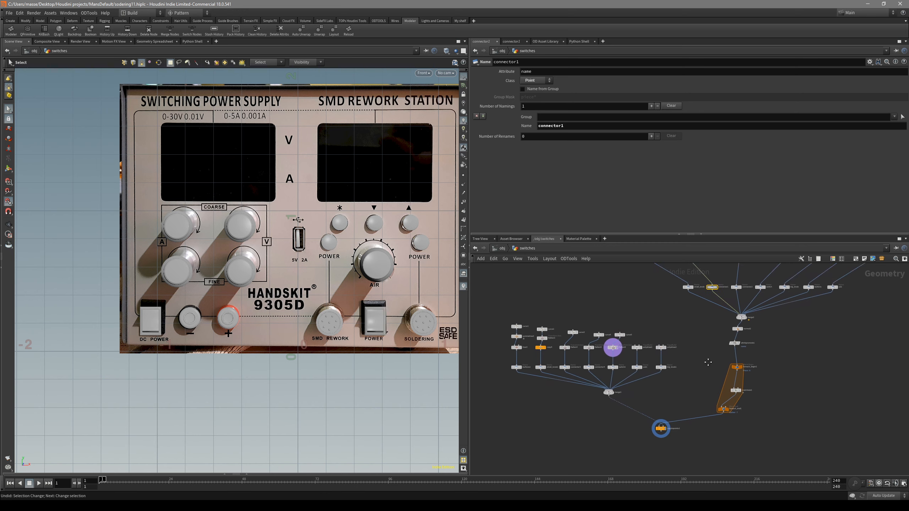
scroll(701, 353, down, 5)
scroll(647, 371, up, 7)
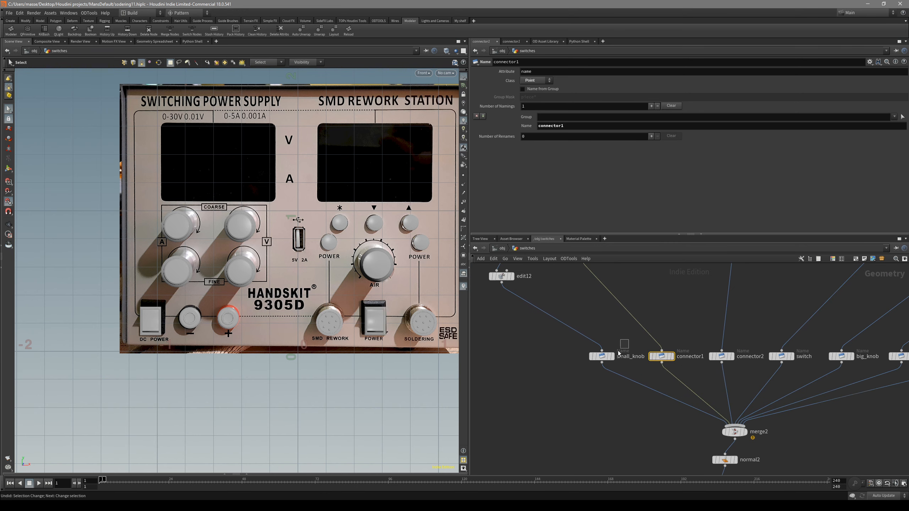
Step: Display the small_knob Name node, compare it with the merge2 result, and return to small_knob
scroll(675, 356, down, 4)
scroll(608, 394, up, 5)
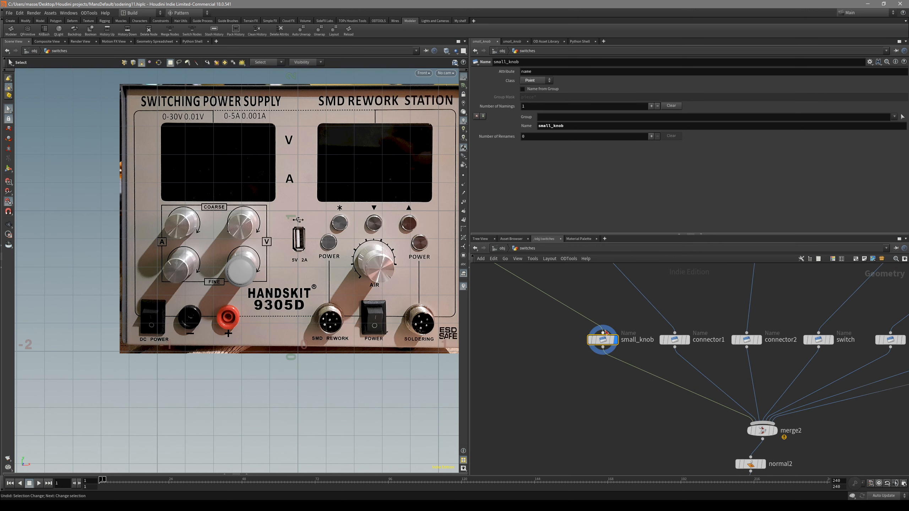
middle_drag(627, 408, 597, 354)
click(728, 373)
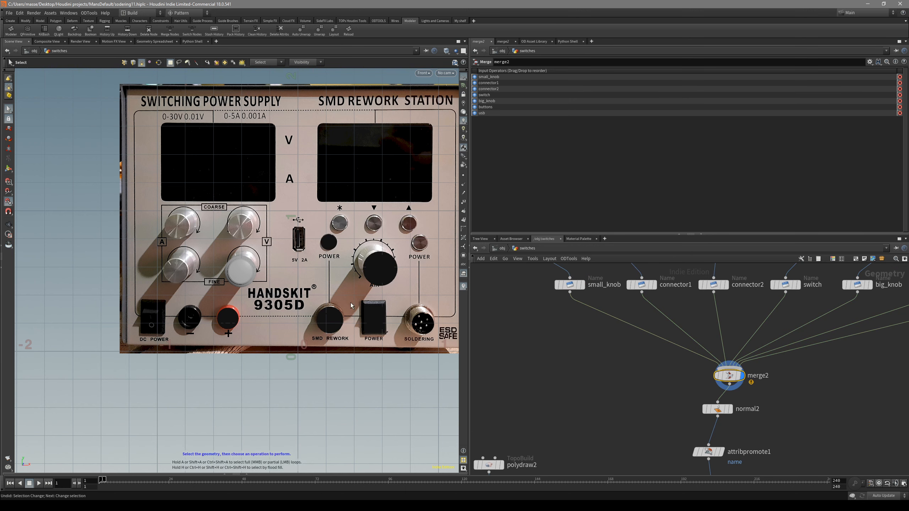
middle_drag(561, 268, 572, 305)
click(578, 320)
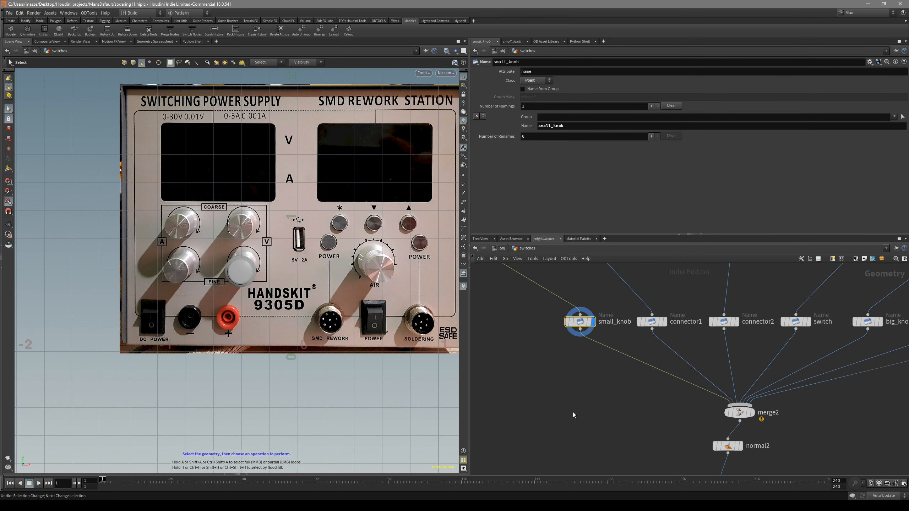
middle_drag(567, 411, 567, 419)
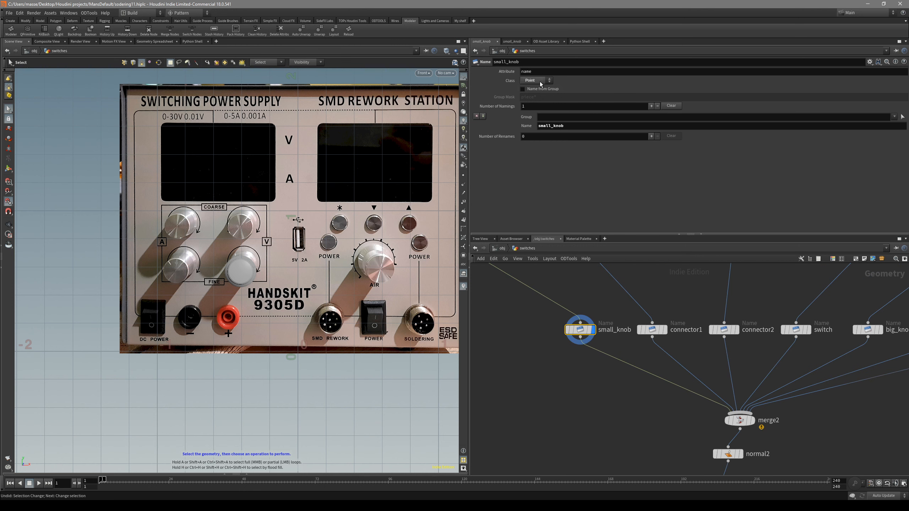
Step: Set the Class of the small_knob, connector1 and connector2 Name nodes to Primitive
click(538, 94)
click(652, 329)
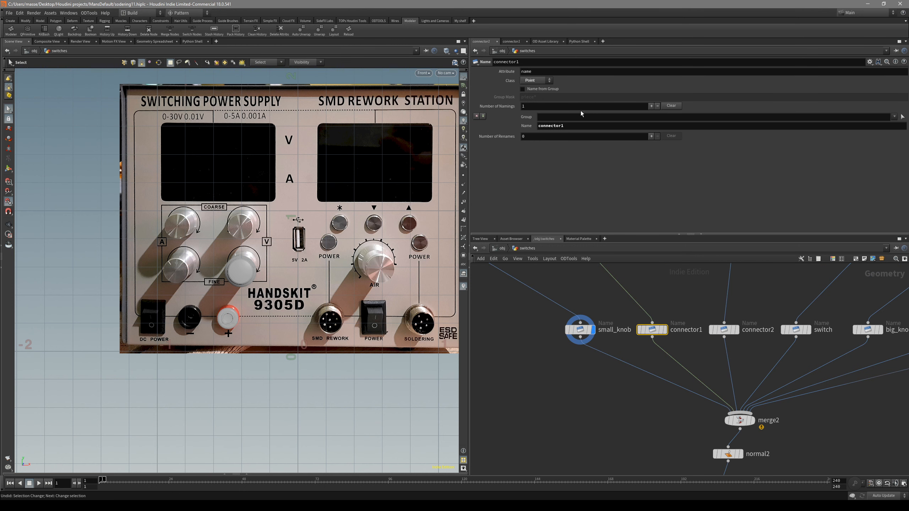
click(532, 94)
click(724, 329)
click(533, 80)
click(532, 89)
Step: Set the Class of the switch, big_knob, buttons and usb Name nodes to Primitive
middle_drag(779, 287, 697, 277)
click(714, 319)
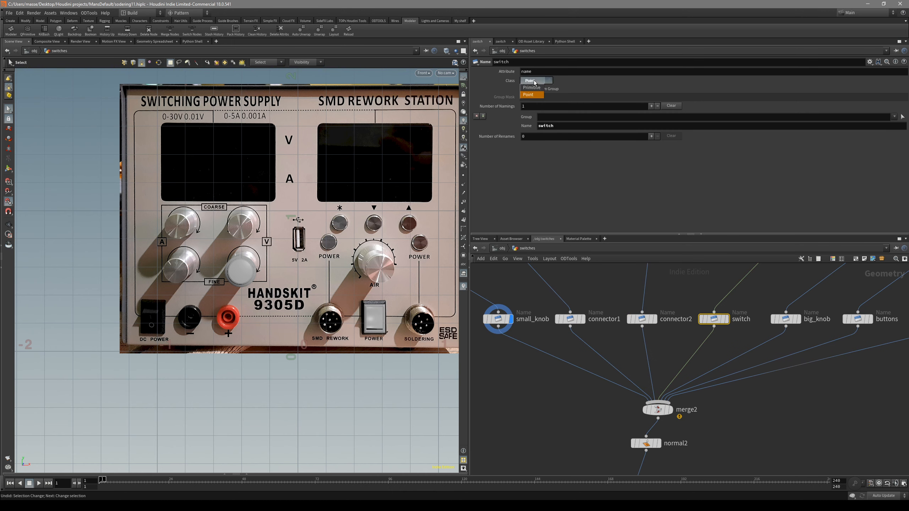
click(537, 94)
click(785, 319)
click(542, 88)
middle_drag(884, 315, 793, 312)
click(769, 317)
click(534, 81)
click(533, 88)
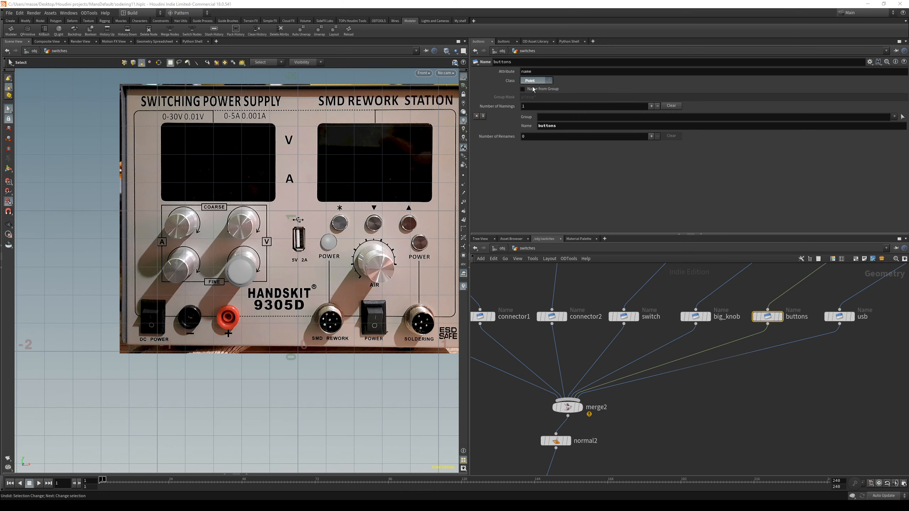
click(859, 312)
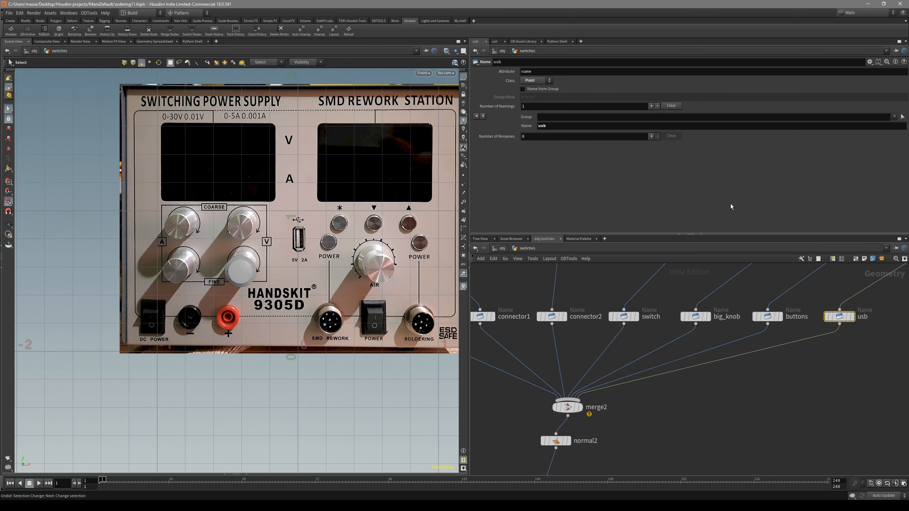
click(536, 88)
Step: Bypass the Attribute Promote node together with the For-Each begin, Match Size and For-Each end nodes
scroll(638, 456, down, 3)
middle_drag(638, 456, 672, 316)
scroll(662, 331, up, 3)
click(593, 315)
scroll(584, 359, down, 4)
drag(655, 325, 565, 441)
key(b)
scroll(578, 415, up, 5)
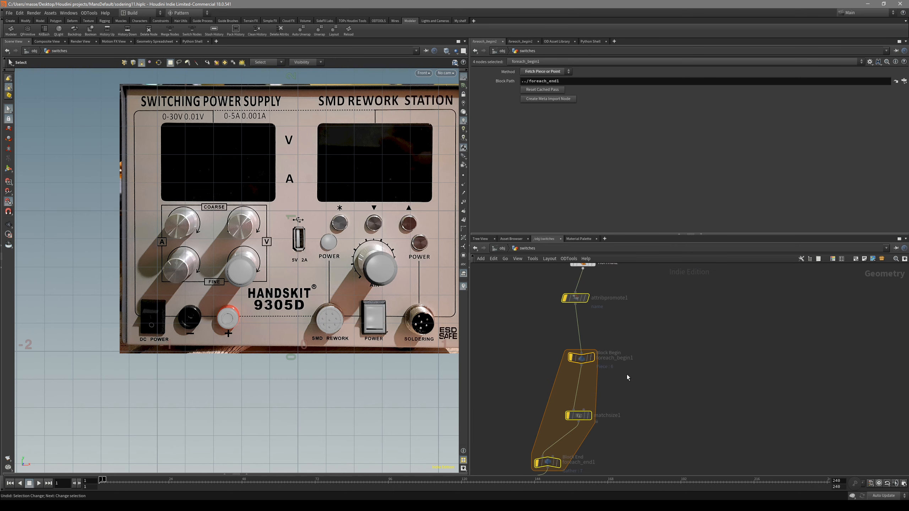
click(666, 310)
middle_drag(666, 310, 664, 337)
scroll(675, 314, down, 3)
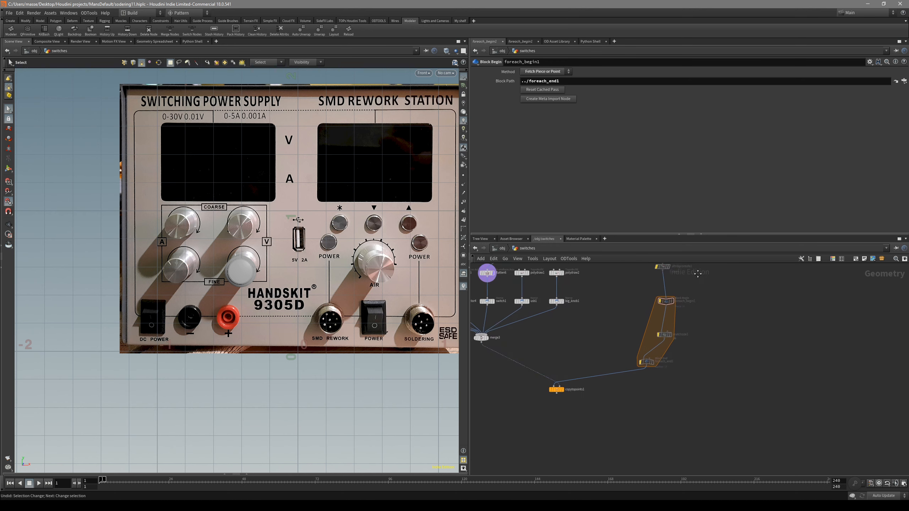
Step: Display the Copy to Points result and examine the part placement against the front photo with the loop bypassed
scroll(633, 379, up, 3)
scroll(637, 425, down, 2)
middle_drag(637, 424, 681, 327)
click(603, 359)
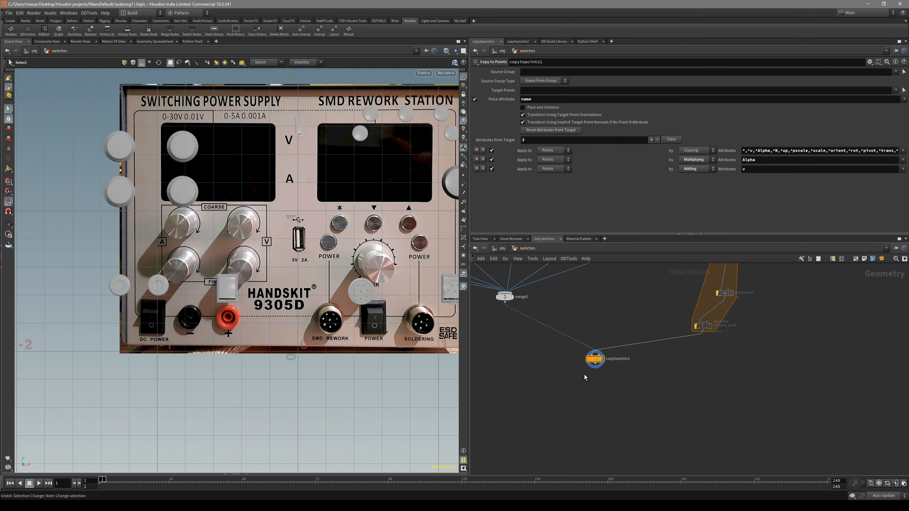
alt+middle_drag(348, 267, 311, 275)
scroll(312, 276, down, 1)
alt+middle_drag(400, 221, 406, 271)
middle_drag(576, 304, 626, 361)
scroll(626, 361, down, 2)
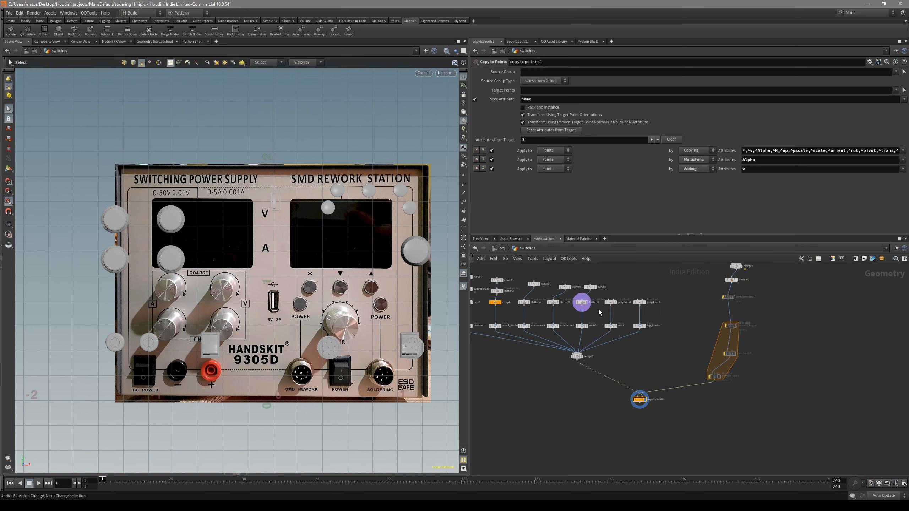
Step: Compare the naming class of the usb1 point node with that of the small_knob part node and review the downstream chain
scroll(595, 305, up, 4)
click(648, 349)
scroll(666, 340, up, 3)
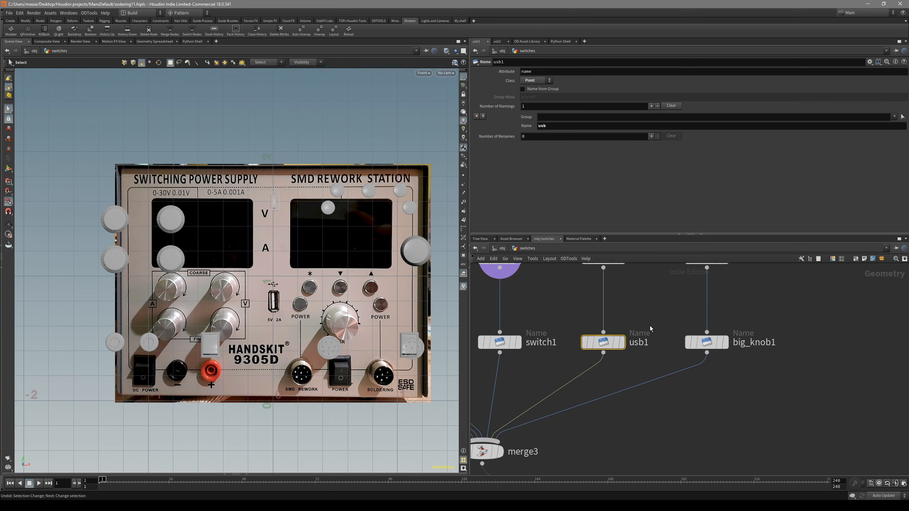
scroll(612, 393, down, 2)
middle_drag(628, 403, 719, 373)
scroll(662, 404, up, 3)
scroll(762, 429, down, 2)
middle_drag(765, 422, 617, 393)
scroll(707, 411, down, 4)
scroll(727, 311, up, 2)
middle_drag(727, 312, 633, 420)
scroll(633, 420, down, 1)
middle_drag(585, 345, 599, 391)
scroll(578, 351, up, 2)
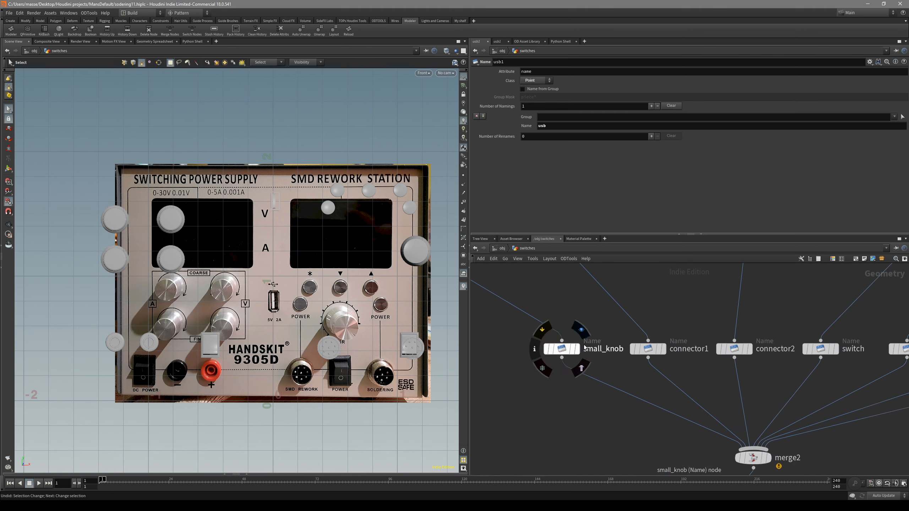
click(563, 349)
scroll(610, 400, down, 3)
middle_drag(609, 400, 606, 318)
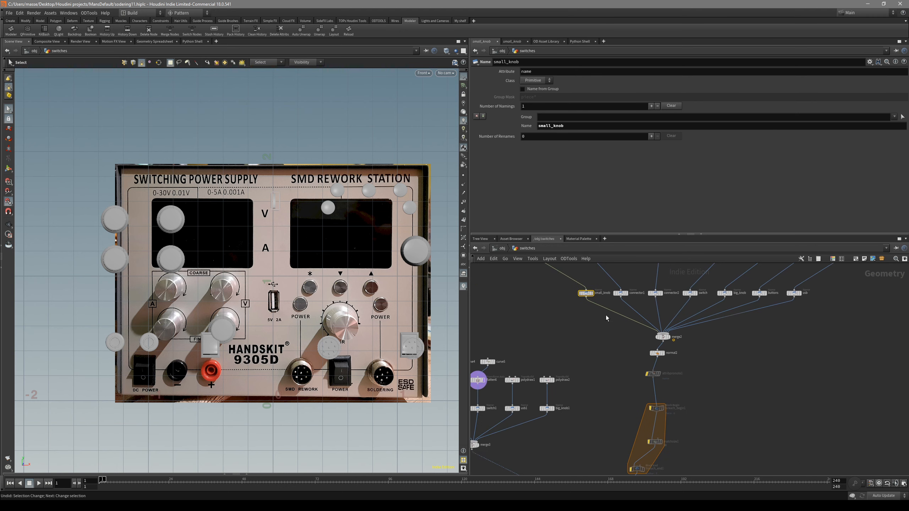
scroll(627, 386, up, 3)
middle_drag(627, 387, 565, 349)
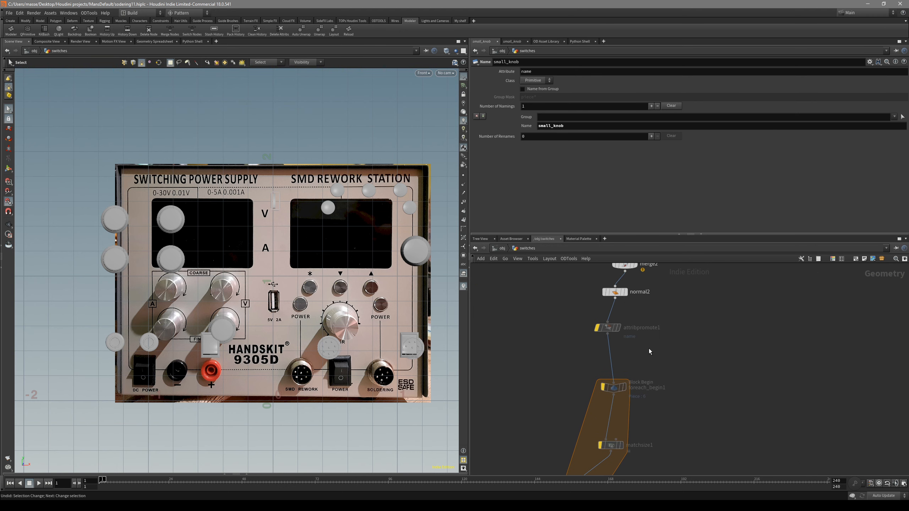
Step: Delete the Attribute Promote node after normal2 and re-enable the bypassed For-Each begin, Match Size and For-Each end nodes
drag(594, 312, 591, 314)
key(Delete)
scroll(588, 375, down, 1)
middle_drag(588, 375, 622, 315)
drag(686, 307, 605, 418)
scroll(646, 403, up, 3)
middle_drag(705, 334, 692, 391)
click(692, 391)
scroll(702, 430, down, 2)
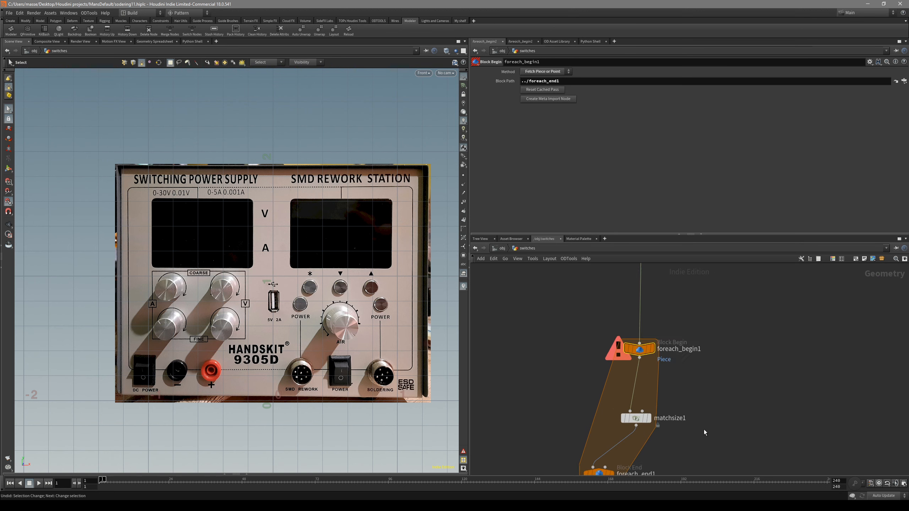
Step: Set the Piece Attribute of the foreach_end1 block to name
middle_drag(701, 432, 695, 354)
scroll(694, 354, up, 2)
drag(629, 334, 572, 324)
click(586, 401)
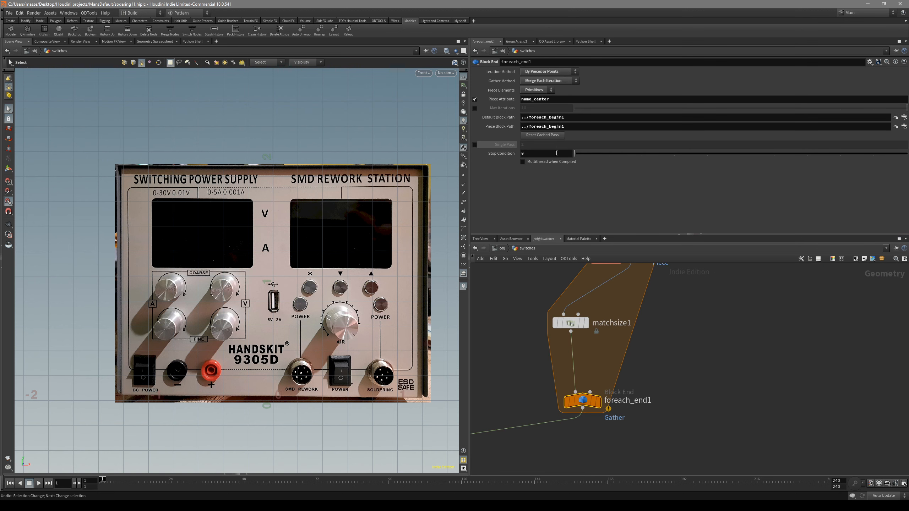
key(BackSpace)
key(Return)
scroll(706, 365, down, 3)
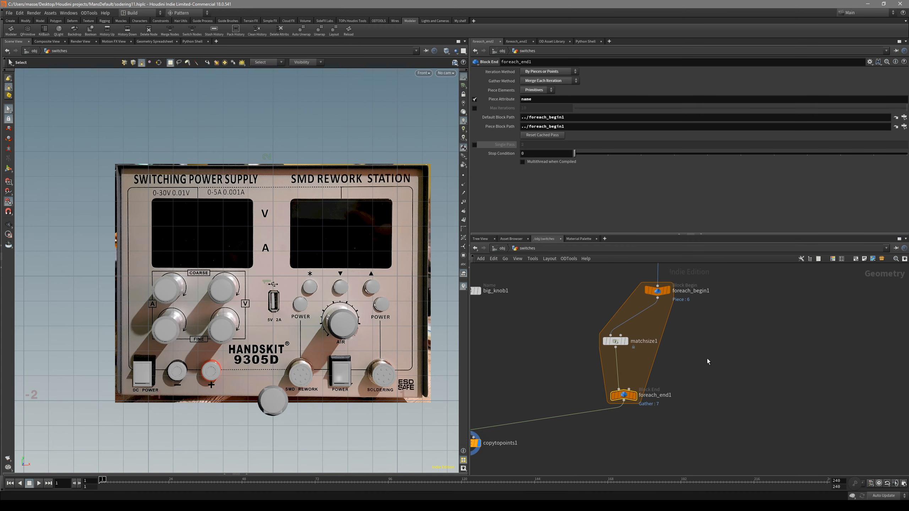
Step: Select the Copy to Points node and examine the placed parts against the front photo alongside the simplified loop chain
scroll(687, 373, up, 2)
scroll(639, 400, down, 3)
click(547, 372)
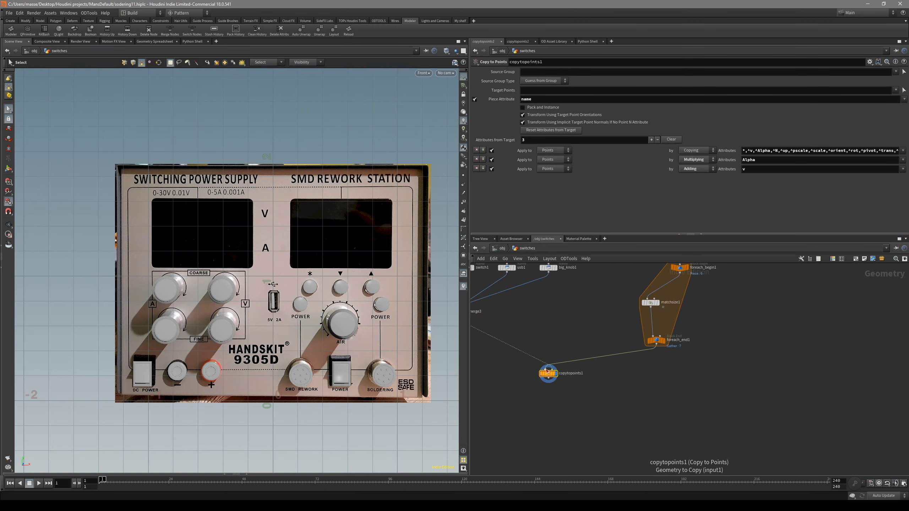
scroll(394, 320, up, 3)
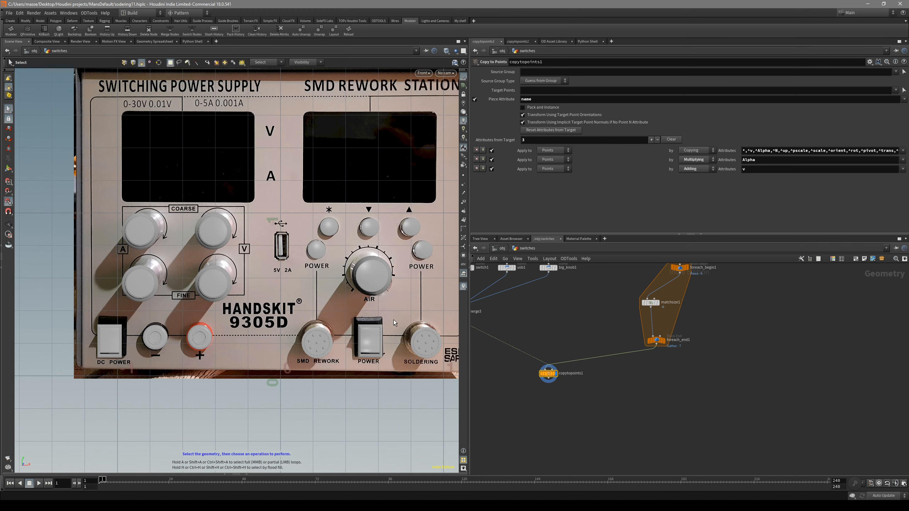
alt+middle_drag(389, 315, 365, 338)
scroll(609, 323, down, 2)
middle_drag(609, 323, 577, 378)
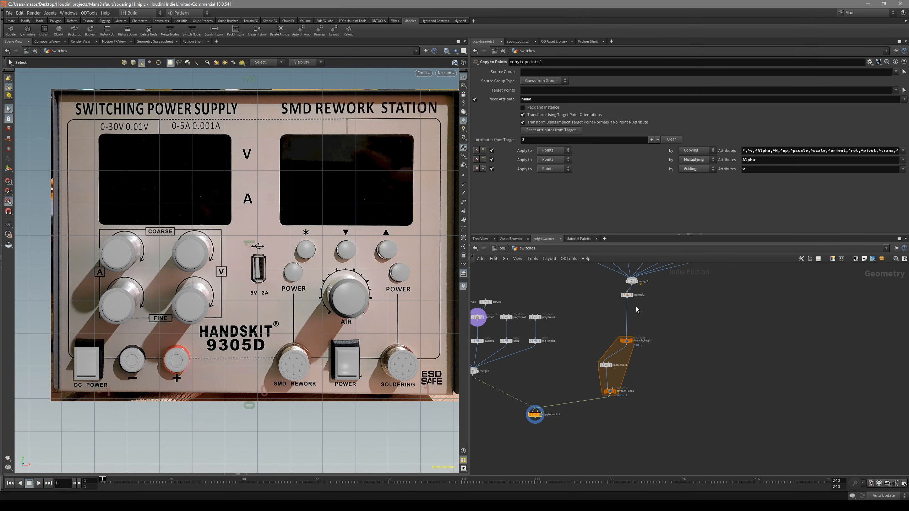
scroll(636, 310, up, 3)
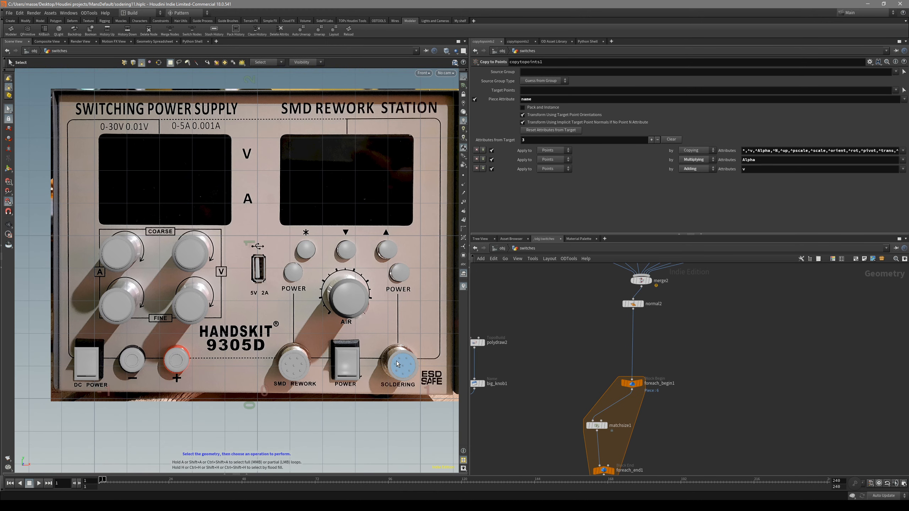
middle_drag(409, 363, 388, 385)
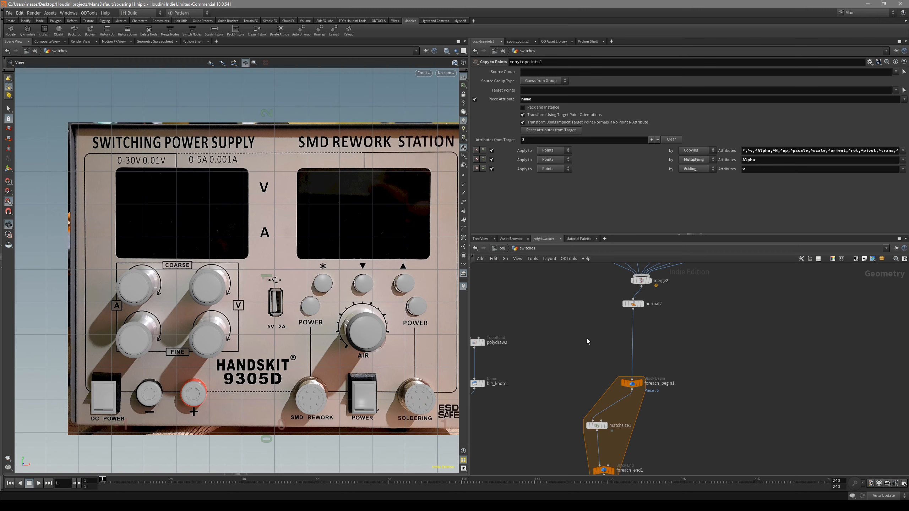
scroll(576, 340, down, 2)
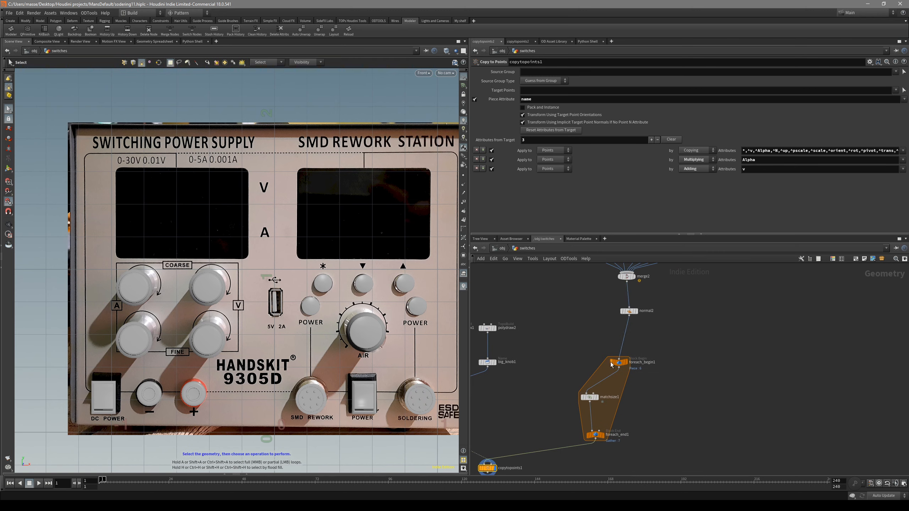
scroll(621, 355, up, 2)
middle_drag(654, 466, 779, 387)
scroll(779, 387, down, 1)
Step: Go up to the object level and examine the knobs, switches and connectors on the station's case from several angles
key(u)
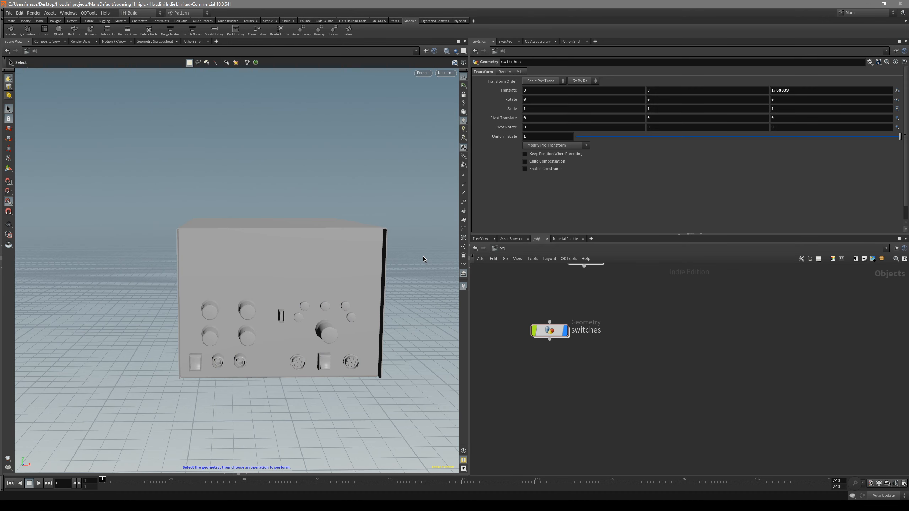
drag(416, 272, 368, 332)
key(s)
alt+drag(283, 326, 303, 318)
scroll(290, 320, up, 3)
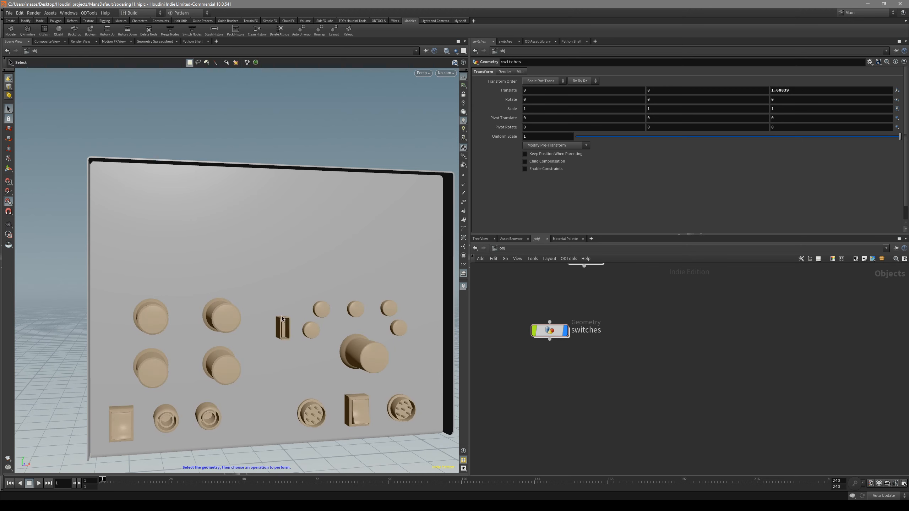
alt+drag(353, 381, 388, 393)
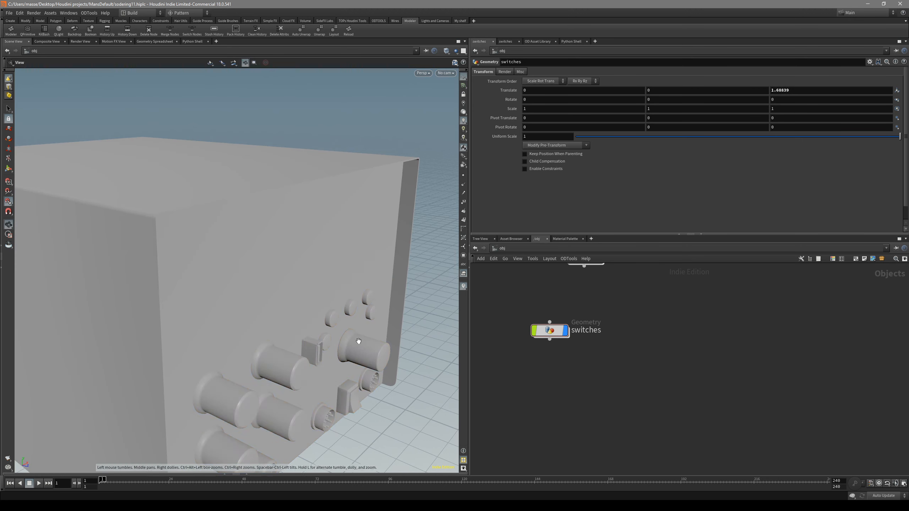
scroll(304, 319, down, 3)
alt+drag(226, 270, 254, 300)
alt+drag(241, 269, 256, 305)
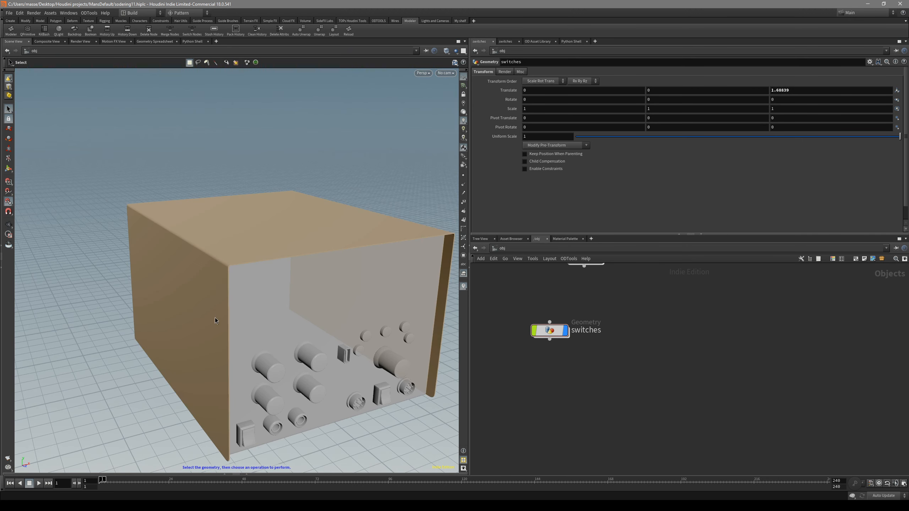
scroll(339, 340, up, 3)
alt+middle_drag(339, 340, 229, 321)
alt+drag(229, 321, 191, 296)
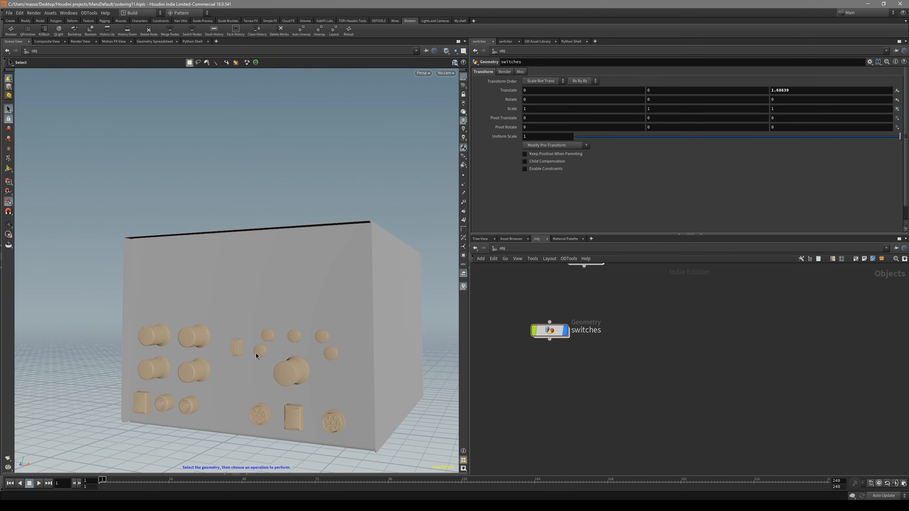